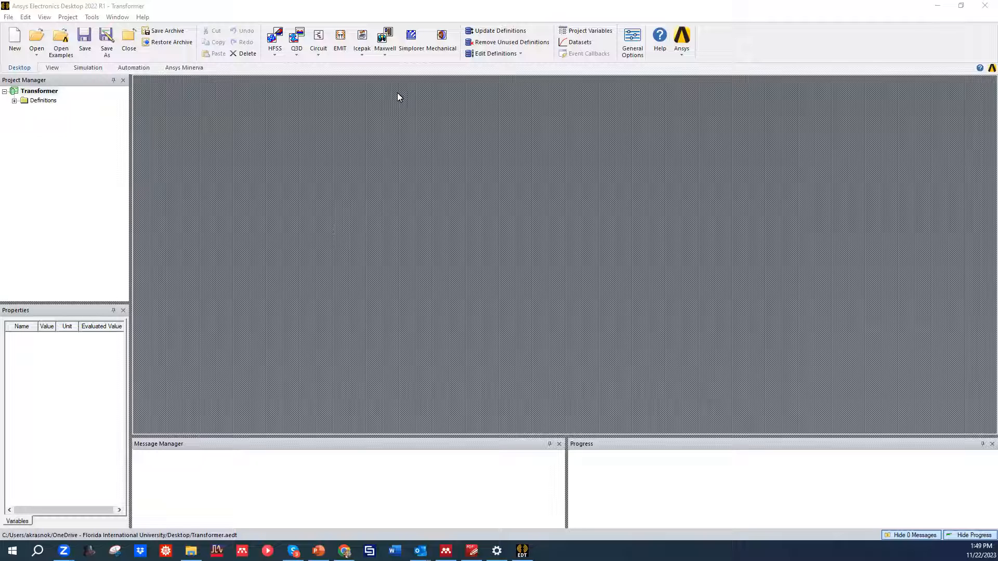
Insert a new Maxwell 3D design into the Transformer project.
{"action": "left_click", "coordinate": [386, 54]}
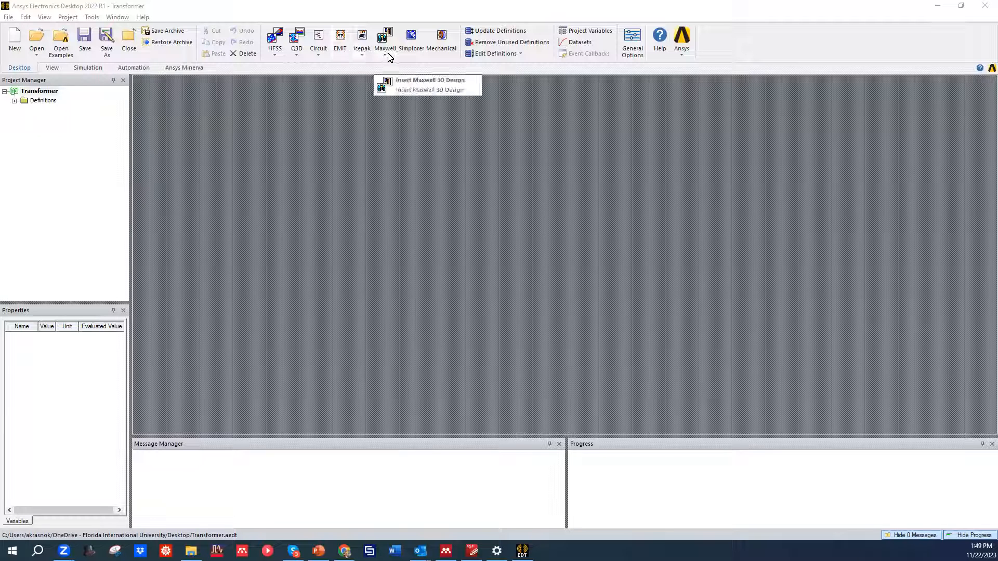
{"action": "left_click", "coordinate": [389, 56]}
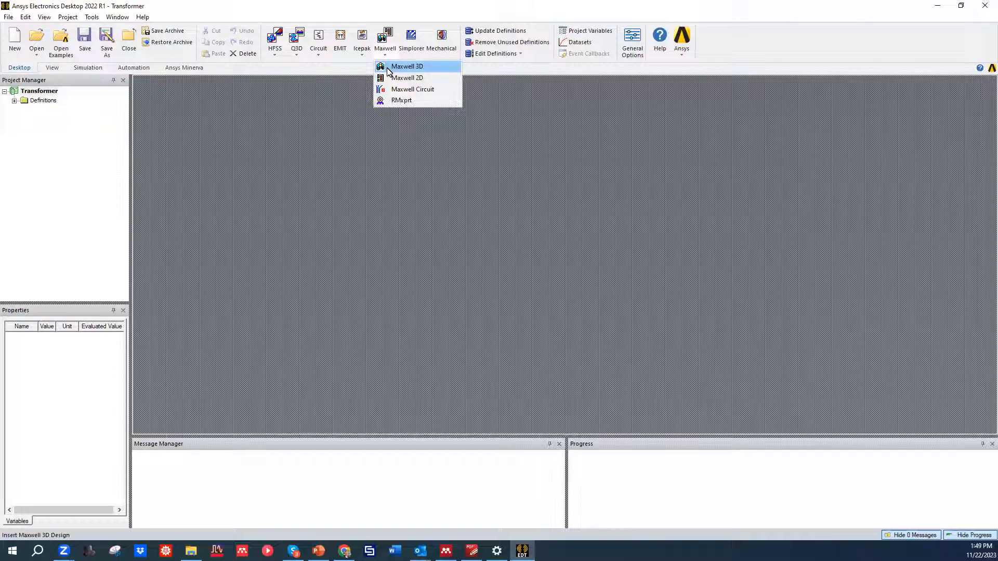
{"action": "left_click", "coordinate": [426, 67]}
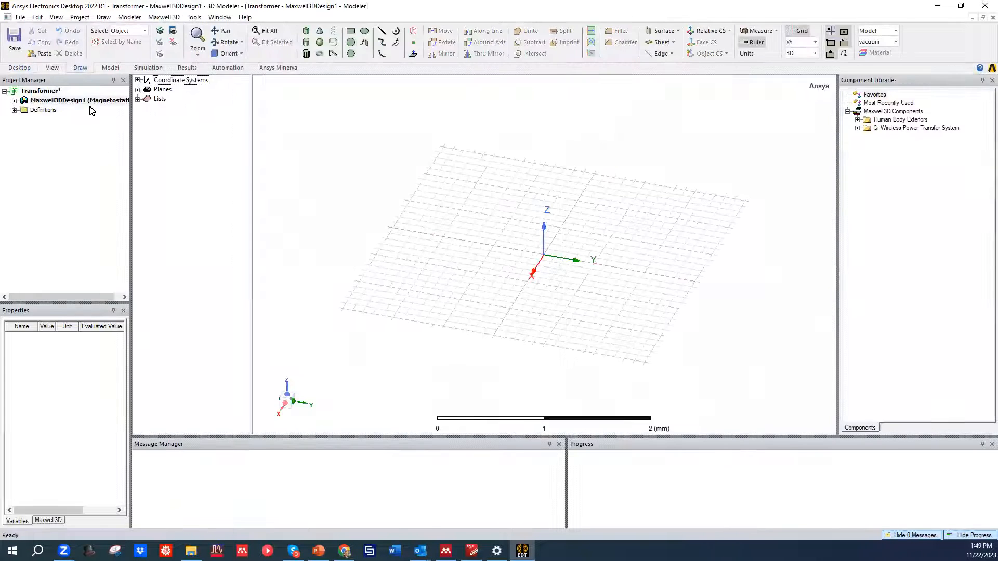
Set the design's solution type to magnetic Transient and save the project.
{"action": "left_click", "coordinate": [160, 18]}
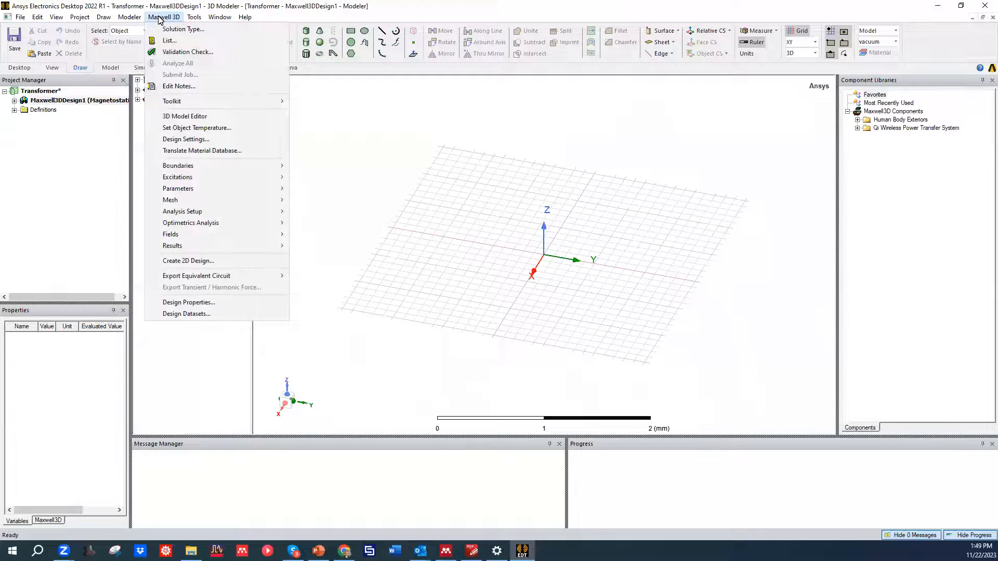
{"action": "left_click", "coordinate": [172, 29]}
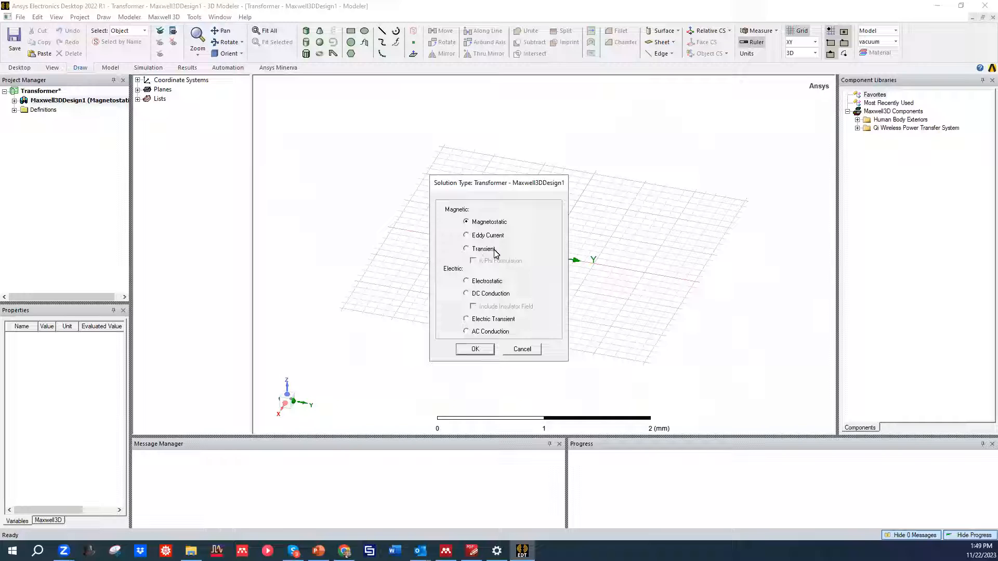
{"action": "left_click", "coordinate": [479, 251]}
{"action": "left_click", "coordinate": [475, 349]}
{"action": "left_click", "coordinate": [14, 40]}
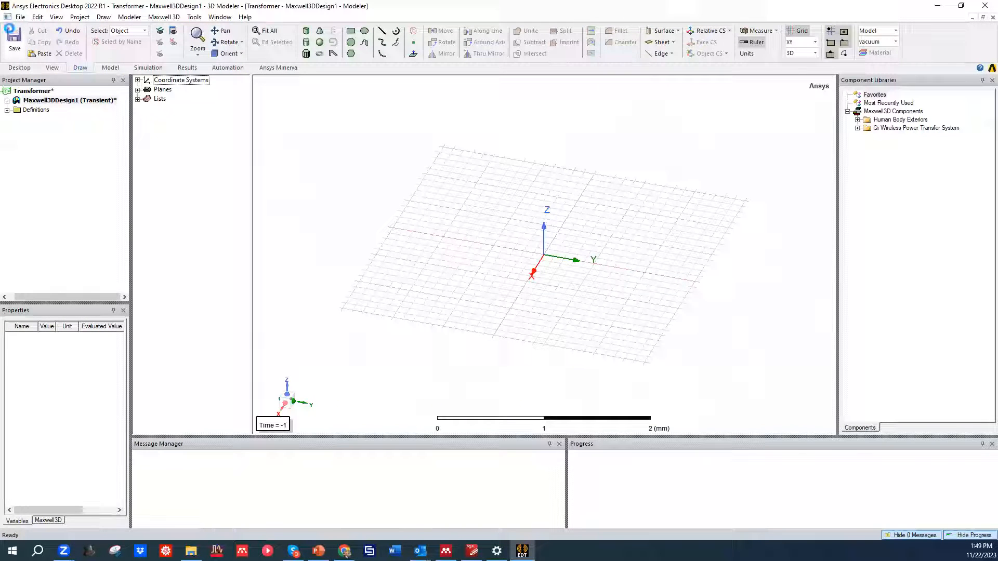
{"action": "left_click", "coordinate": [41, 93]}
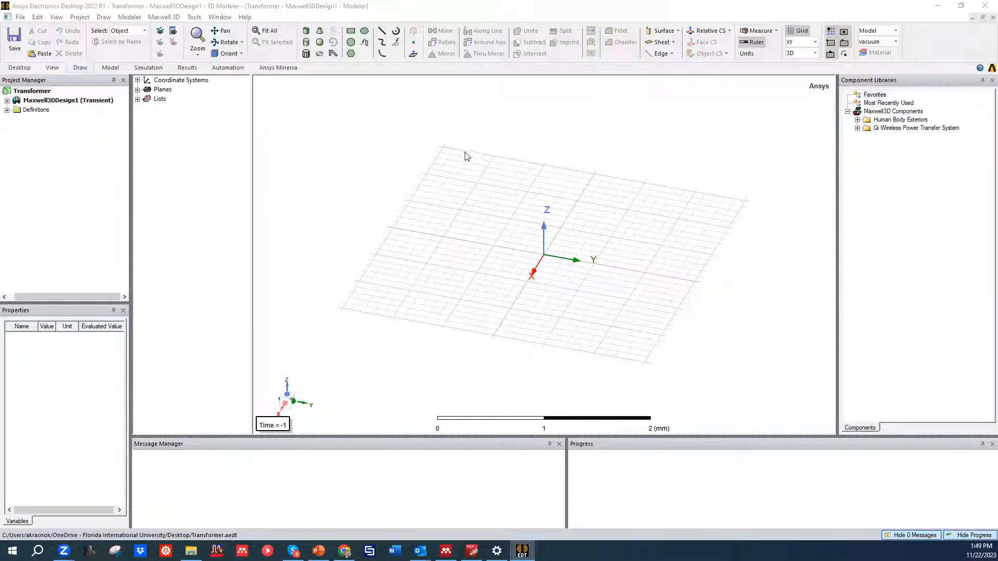
Draw a box centred on the origin in the XY plane, about 0.2 mm by 0.8 mm and about 0.5 mm high in Z.
{"action": "mouse_move", "coordinate": [454, 205]}
{"action": "left_mouse_down", "text": "alt"}
{"action": "mouse_move", "coordinate": [479, 176]}
{"action": "mouse_move", "coordinate": [464, 216]}
{"action": "mouse_move", "coordinate": [450, 206]}
{"action": "mouse_move", "coordinate": [513, 201]}
{"action": "left_mouse_up", "text": "alt"}
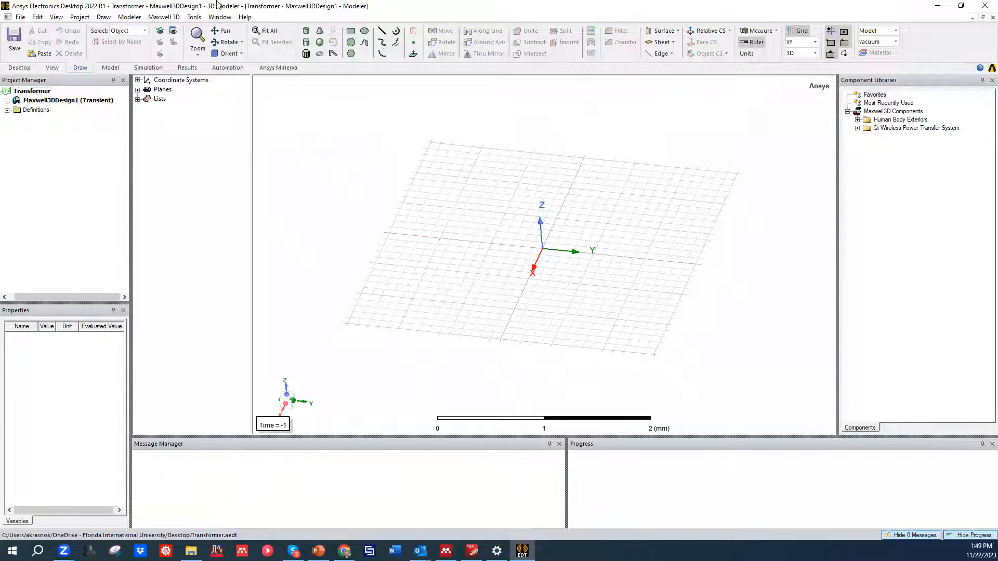
{"action": "left_click", "coordinate": [306, 31]}
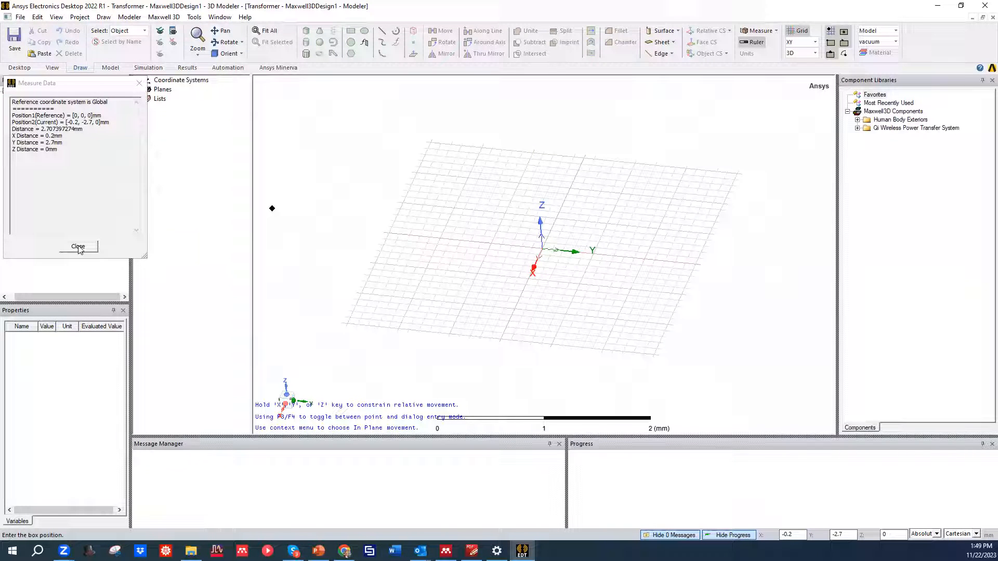
{"action": "left_click_drag", "start_coordinate": [494, 239], "coordinate": [474, 216], "text": "alt"}
{"action": "left_click", "coordinate": [471, 206]}
{"action": "left_click", "coordinate": [553, 232]}
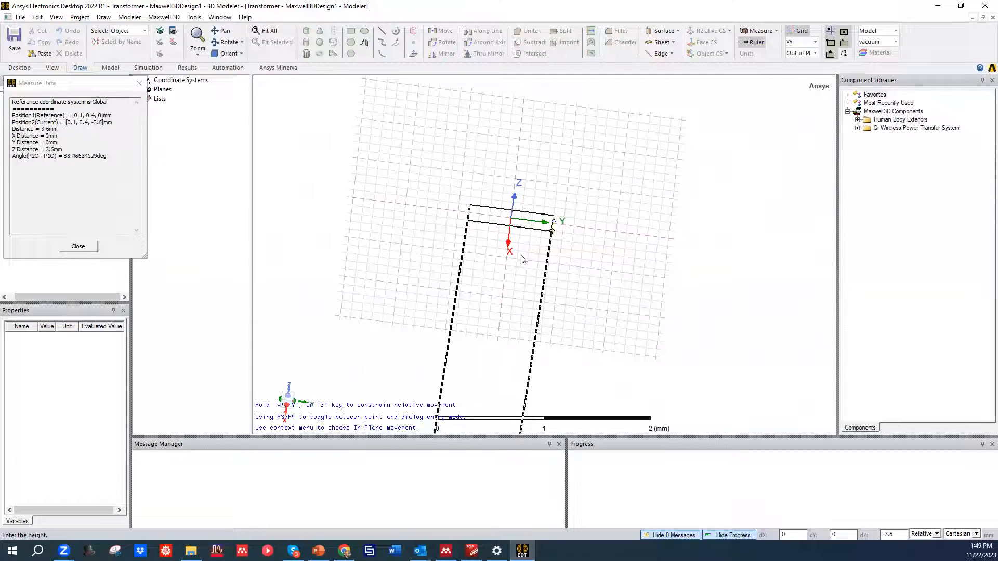
{"action": "left_click_drag", "start_coordinate": [507, 204], "coordinate": [511, 162], "text": "alt"}
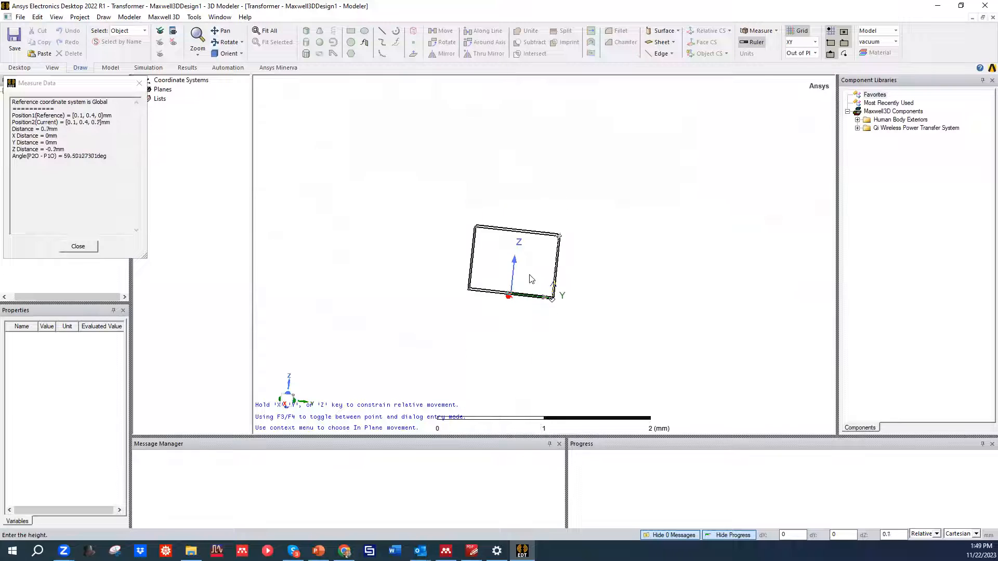
{"action": "left_click", "coordinate": [536, 271]}
{"action": "left_click_drag", "start_coordinate": [460, 196], "coordinate": [442, 199], "text": "alt"}
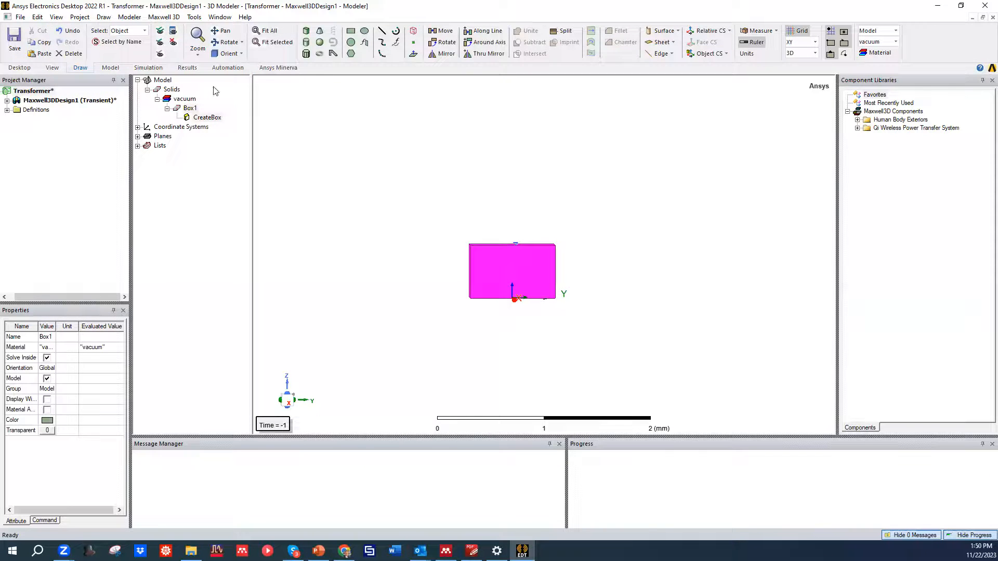
Rename the box as Transformer in its attributes.
{"action": "double_click", "coordinate": [190, 108]}
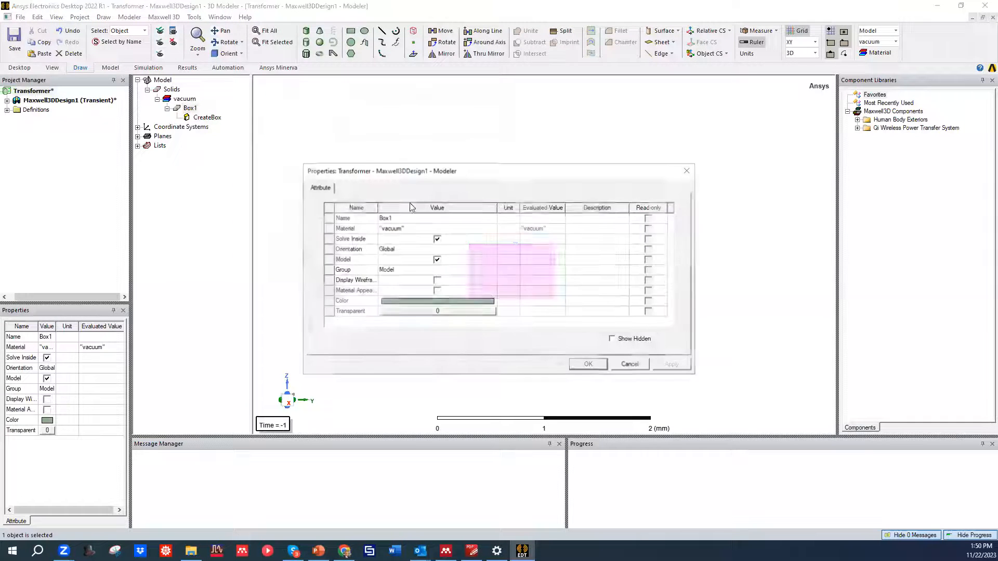
{"action": "left_click", "coordinate": [457, 217]}
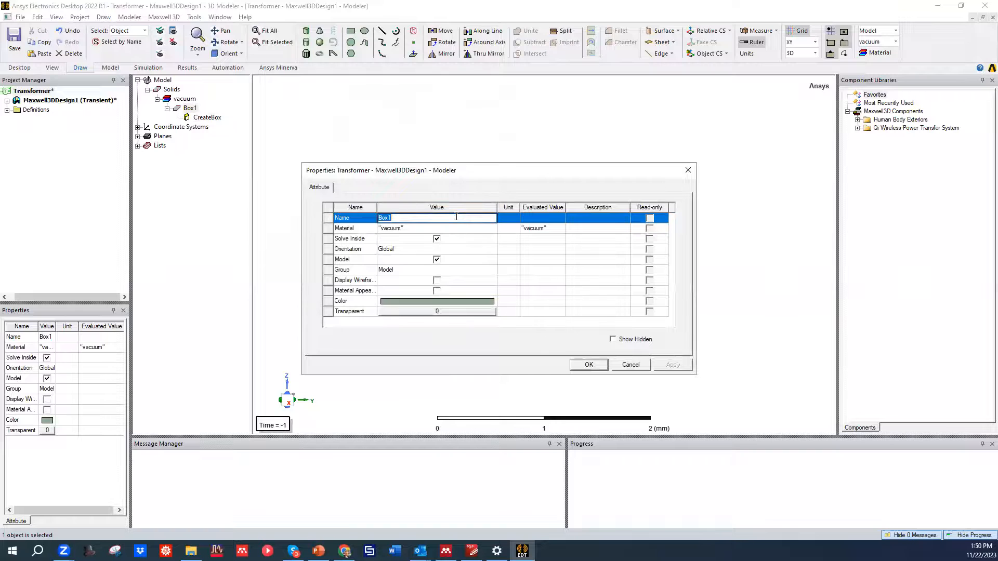
{"action": "type", "text": "Transformer"}
{"action": "left_click", "coordinate": [528, 260]}
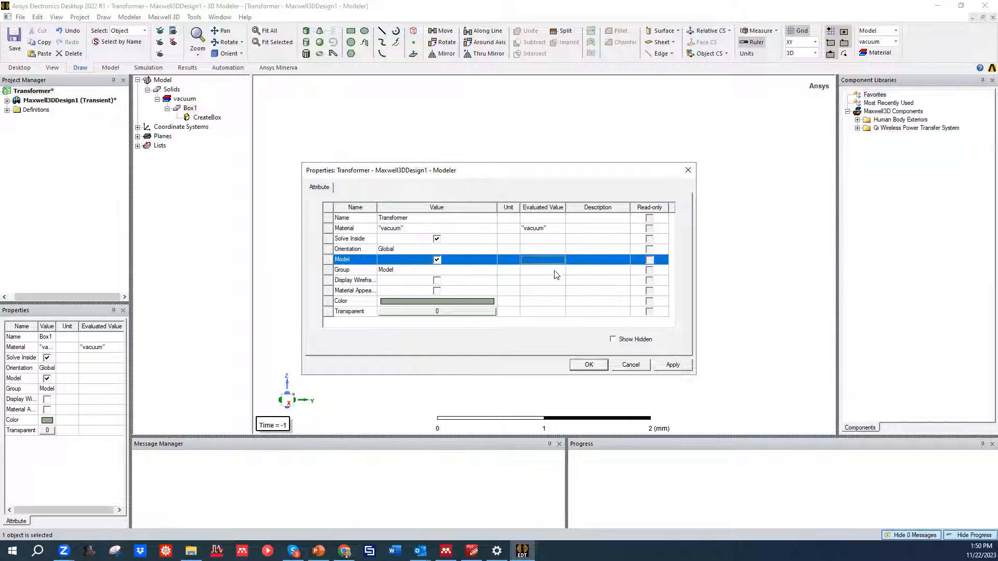
{"action": "left_click", "coordinate": [592, 365]}
{"action": "double_click", "coordinate": [200, 117]}
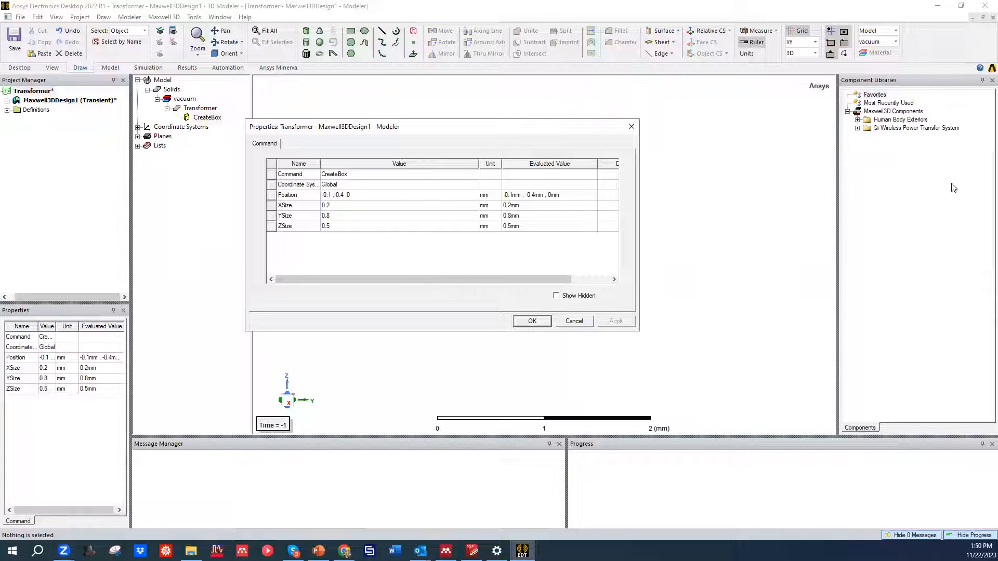
{"action": "left_click", "coordinate": [349, 205]}
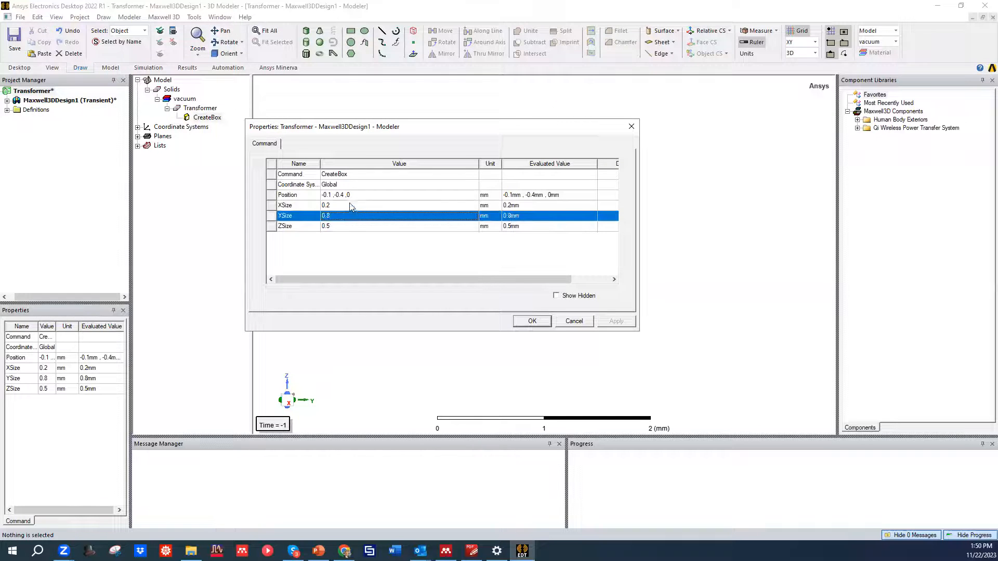
{"action": "double_click", "coordinate": [349, 203]}
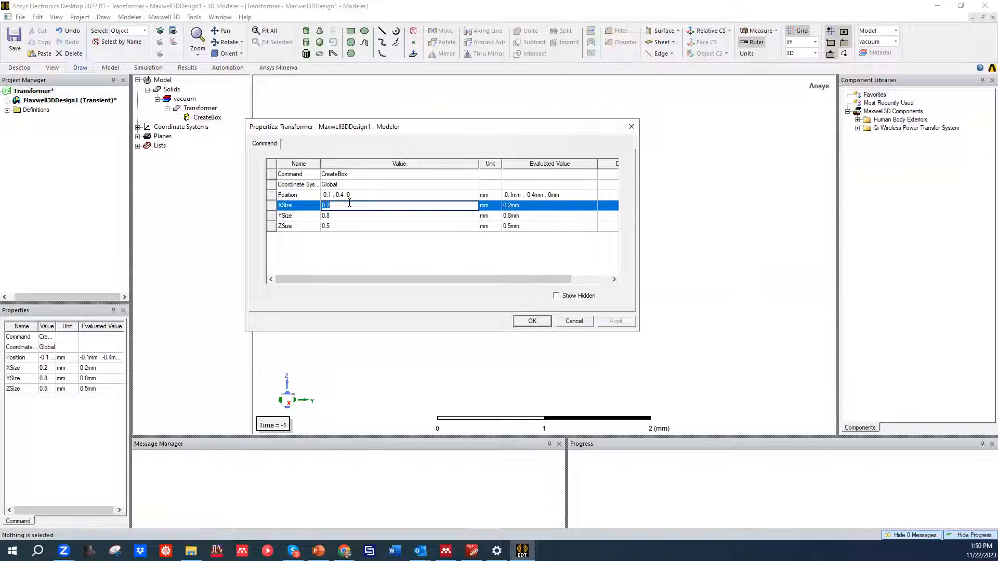
{"action": "type", "text": "l"}
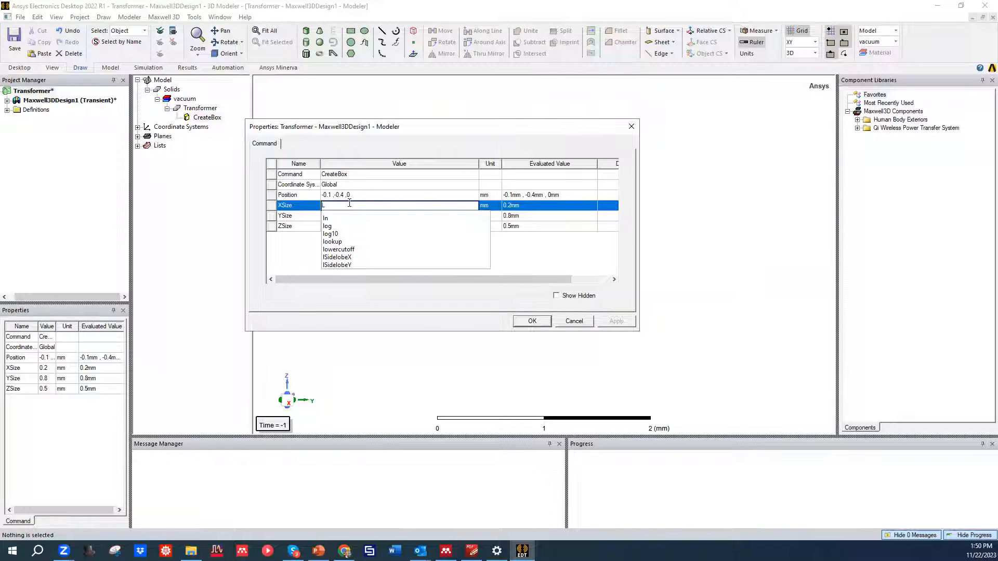
{"action": "type", "text": "t"}
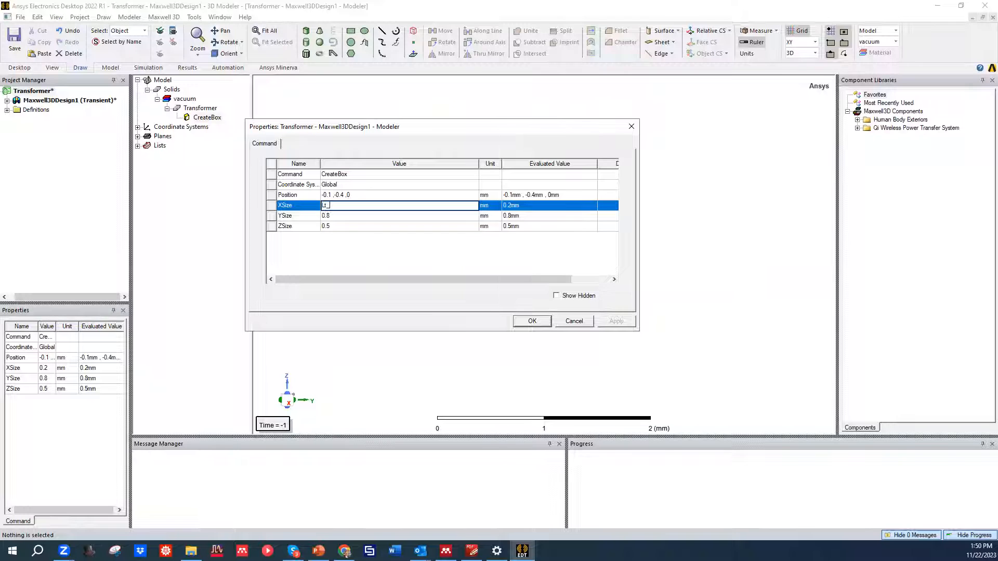
{"action": "type", "text": "_x"}
{"action": "key", "text": "Return"}
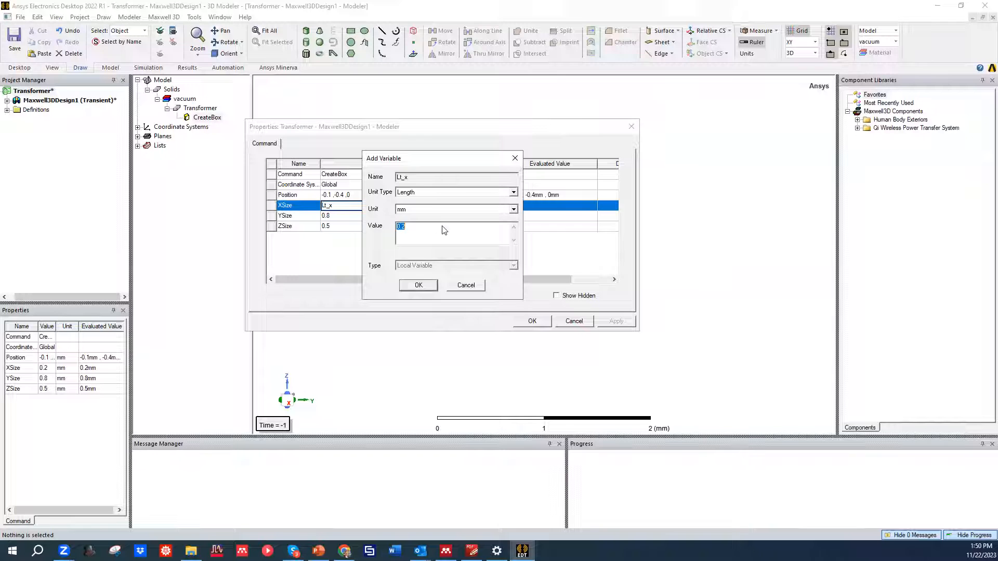
{"action": "left_click", "coordinate": [466, 285]}
{"action": "left_click", "coordinate": [573, 322]}
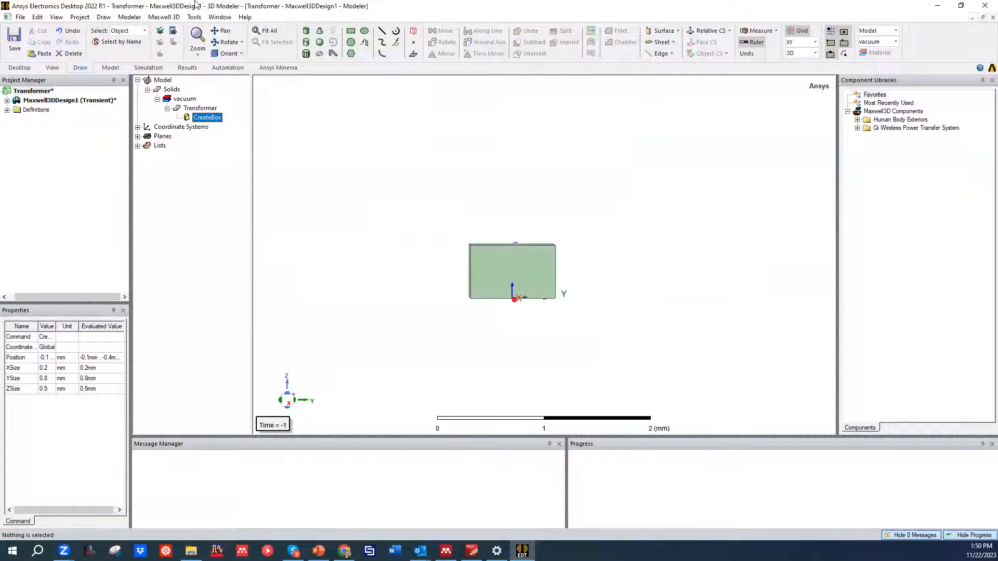
Save the project and set the model units to inches without rescaling the geometry.
{"action": "left_click", "coordinate": [12, 32]}
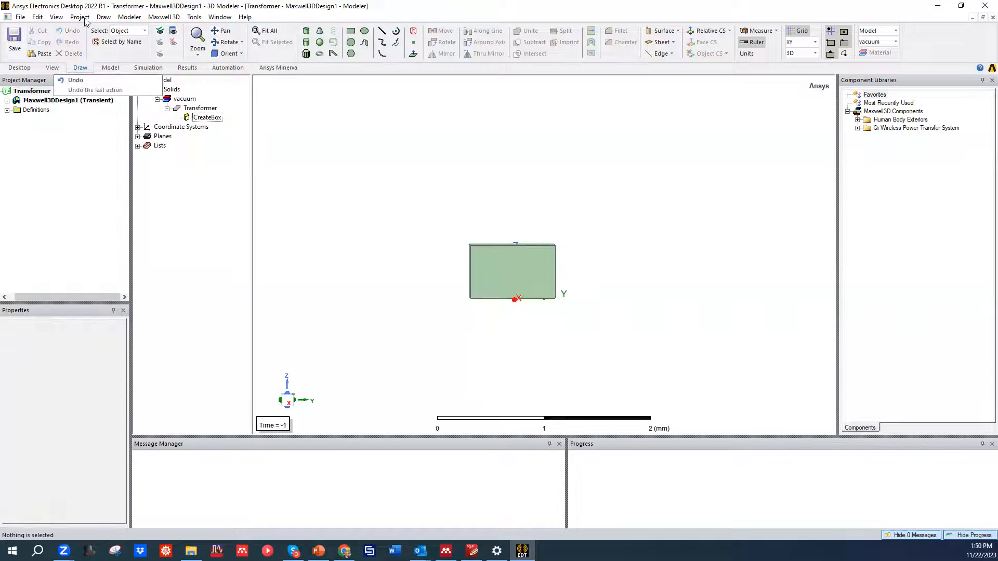
{"action": "left_click", "coordinate": [77, 17]}
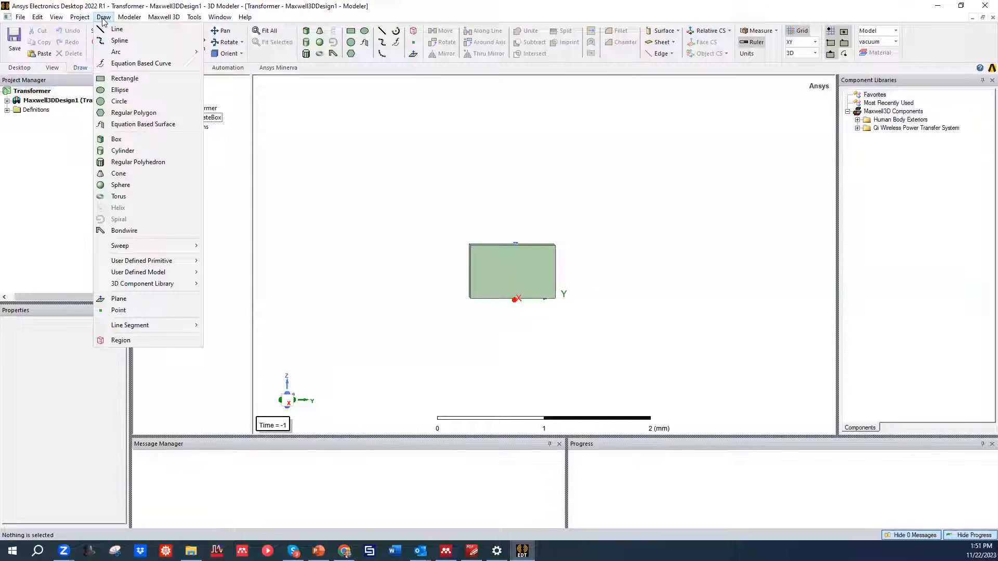
{"action": "mouse_move", "coordinate": [128, 20]}
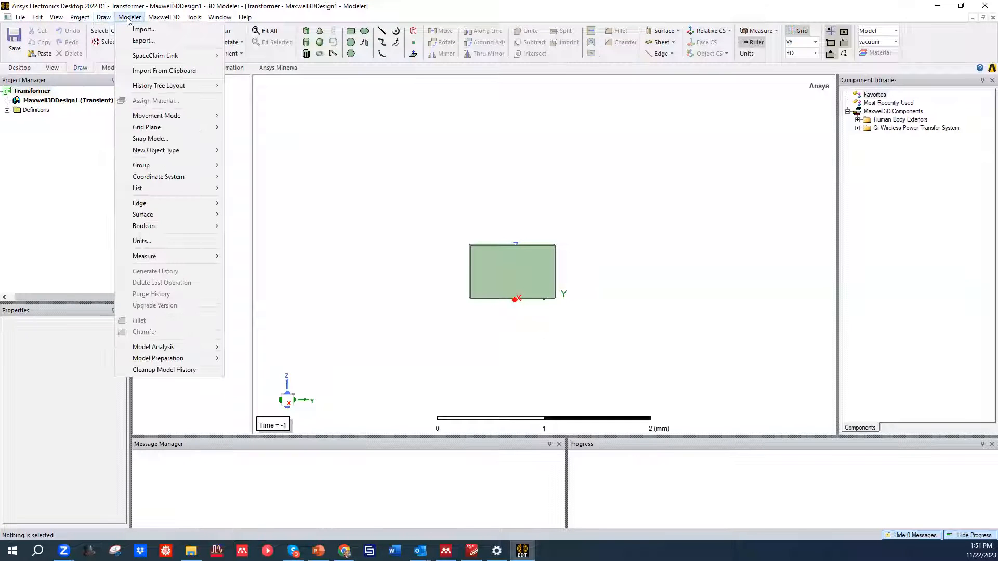
{"action": "left_click", "coordinate": [151, 241]}
{"action": "left_click", "coordinate": [497, 261]}
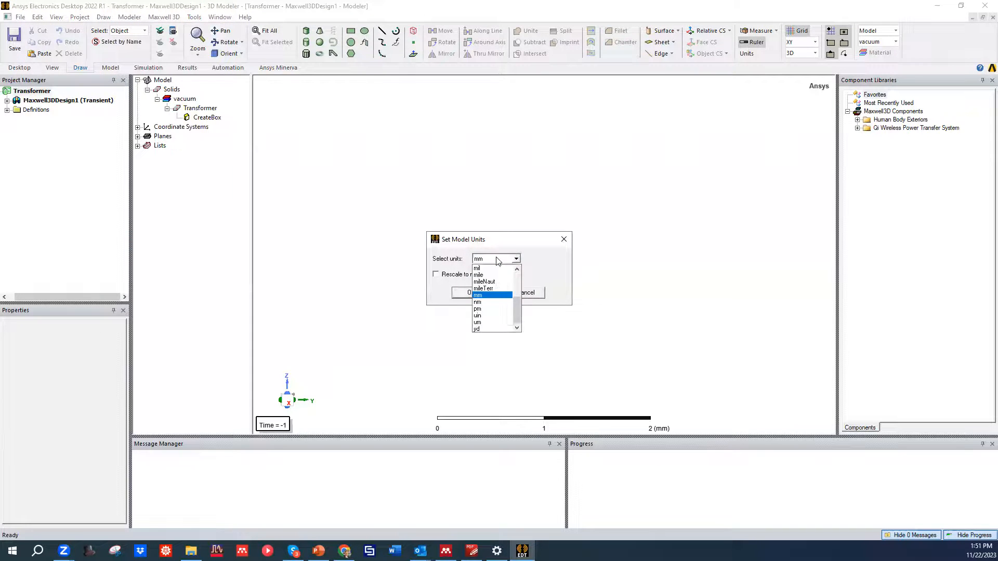
{"action": "scroll", "coordinate": [496, 277], "scroll_direction": "up", "scroll_amount": 2}
{"action": "scroll", "coordinate": [497, 277], "scroll_direction": "up", "scroll_amount": 1}
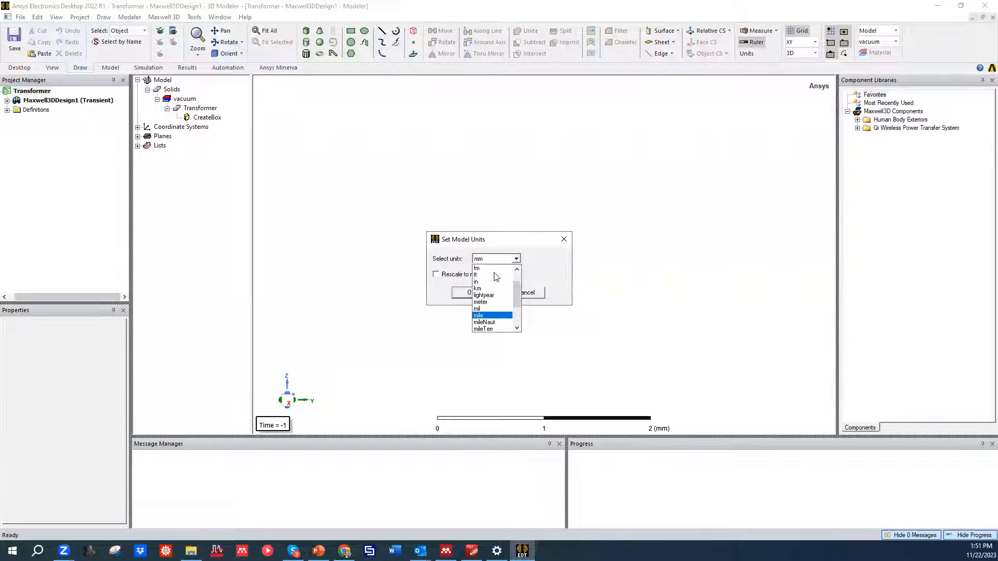
{"action": "scroll", "coordinate": [497, 290], "scroll_direction": "up", "scroll_amount": 2}
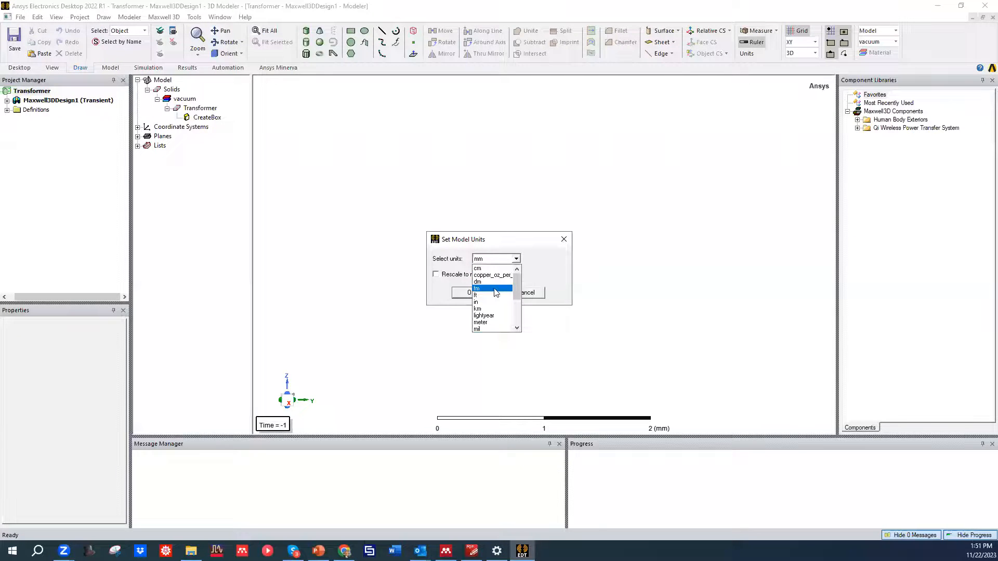
{"action": "scroll", "coordinate": [499, 288], "scroll_direction": "down", "scroll_amount": 1}
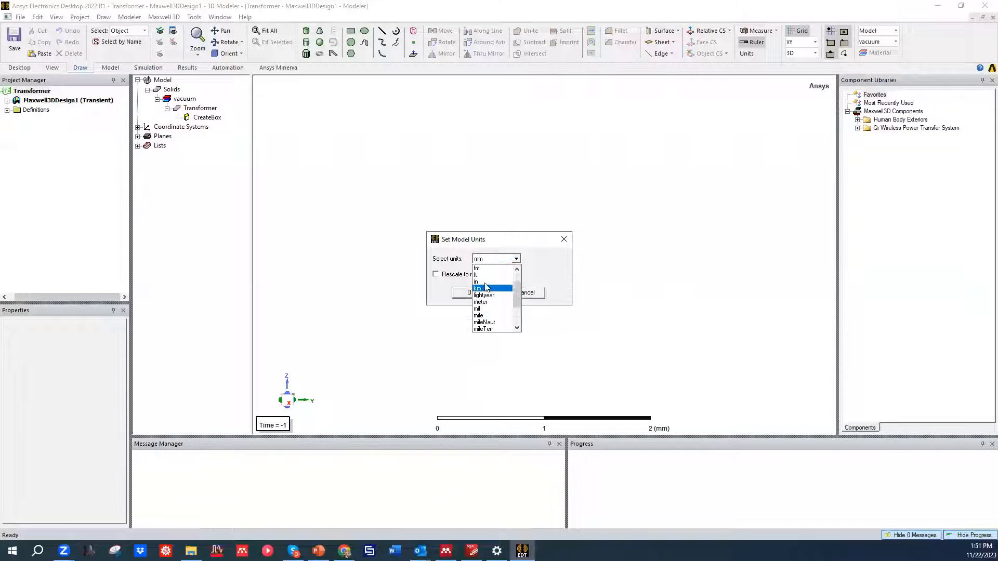
{"action": "left_click", "coordinate": [486, 283]}
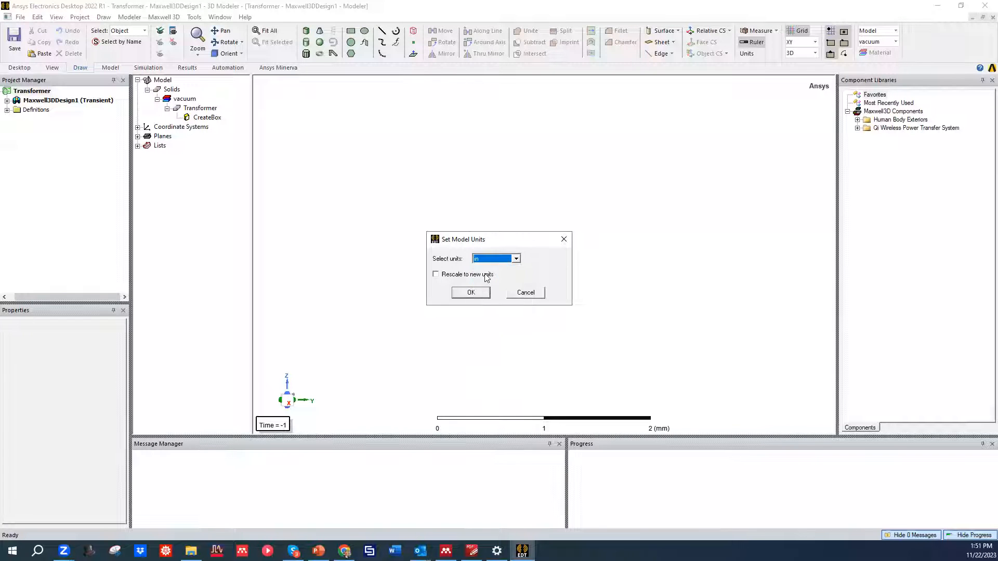
{"action": "left_click", "coordinate": [471, 293]}
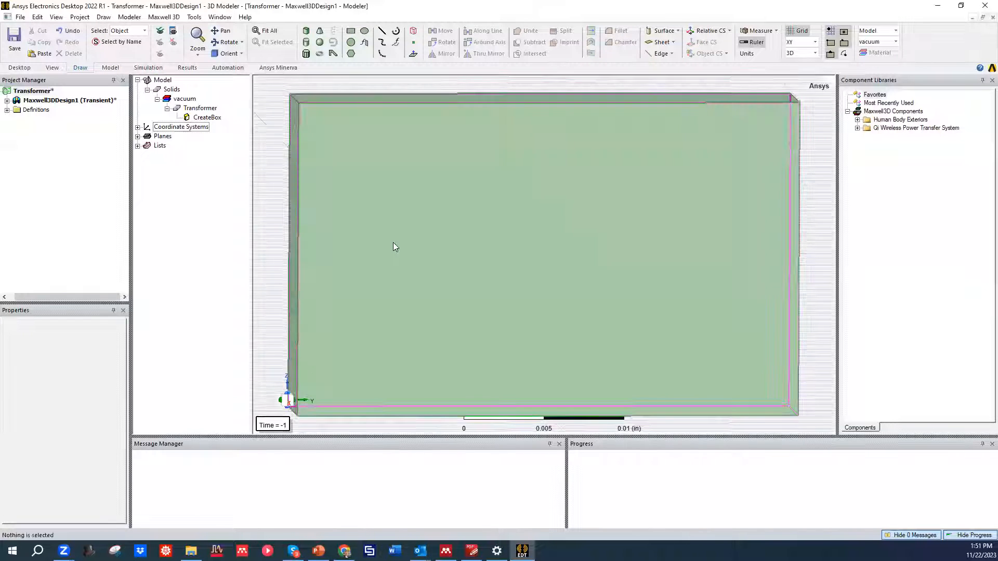
Set the Transformer box's XSize to a new length variable Ltx with a value of 1 in.
{"action": "scroll", "coordinate": [414, 194], "scroll_direction": "down", "scroll_amount": 3}
{"action": "middle_click_drag", "start_coordinate": [414, 178], "coordinate": [397, 244]}
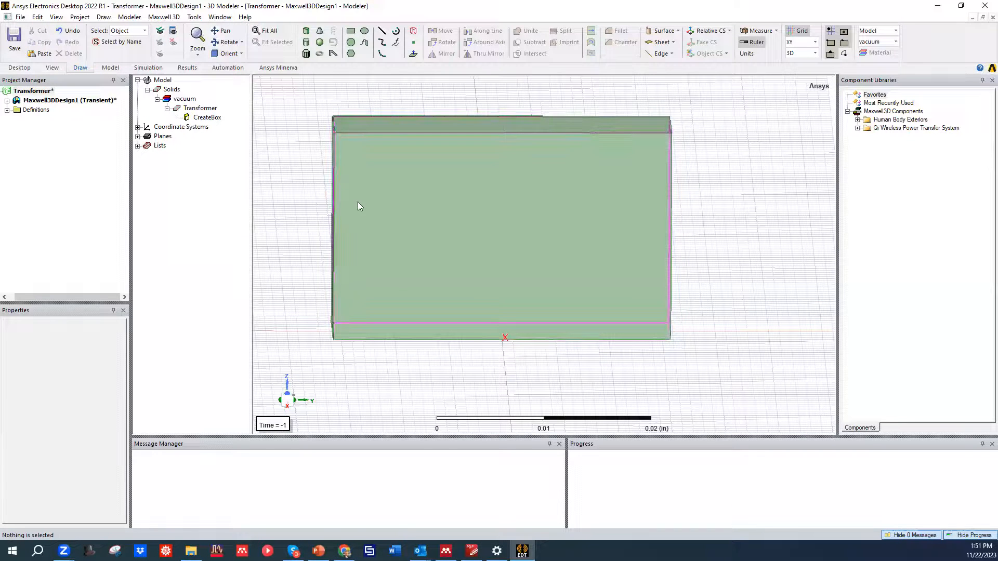
{"action": "left_click", "coordinate": [204, 117]}
{"action": "double_click", "coordinate": [204, 117]}
{"action": "left_click", "coordinate": [385, 205]}
{"action": "left_click_drag", "start_coordinate": [385, 205], "coordinate": [241, 207]}
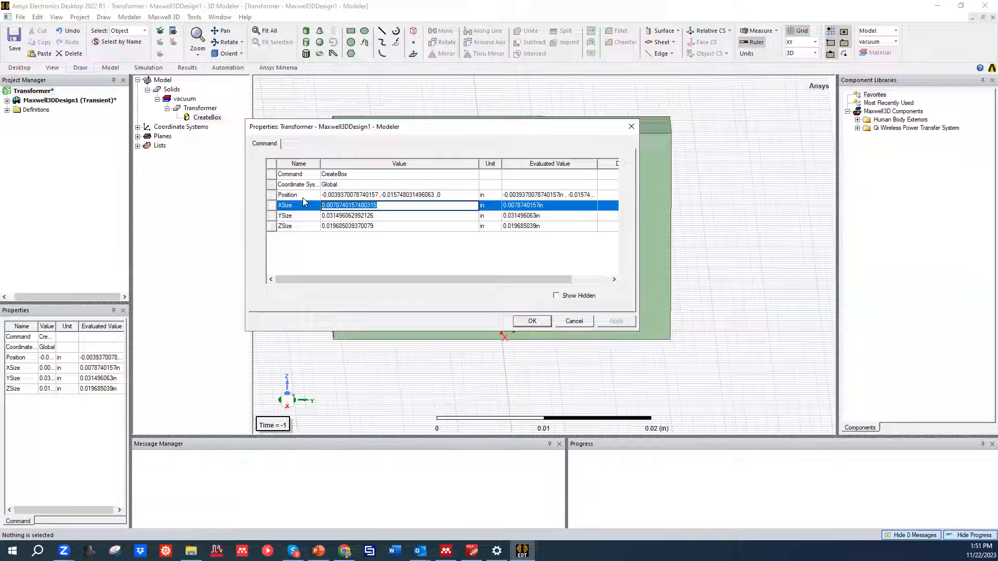
{"action": "type", "text": "L"}
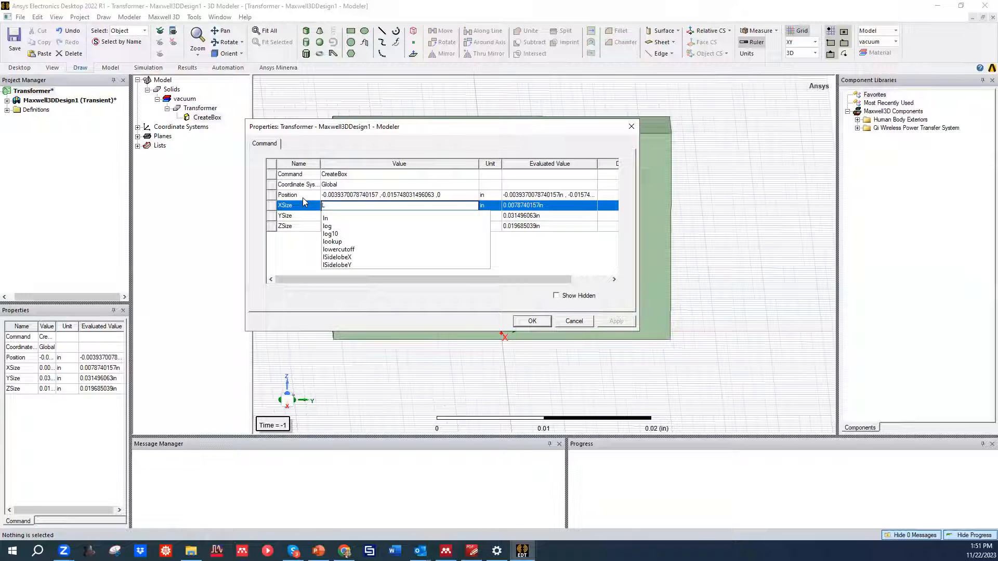
{"action": "type", "text": "tx"}
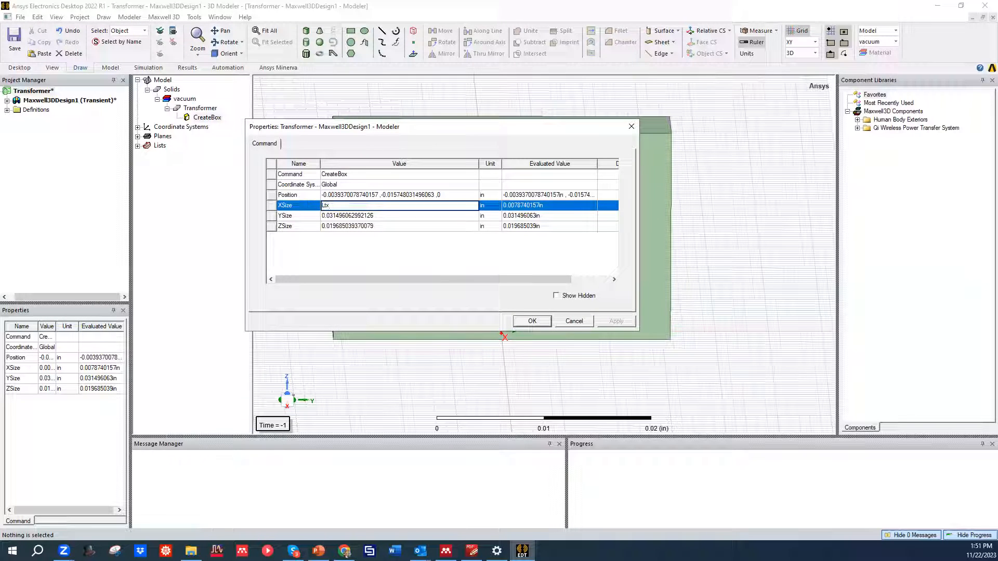
{"action": "key", "text": "Return"}
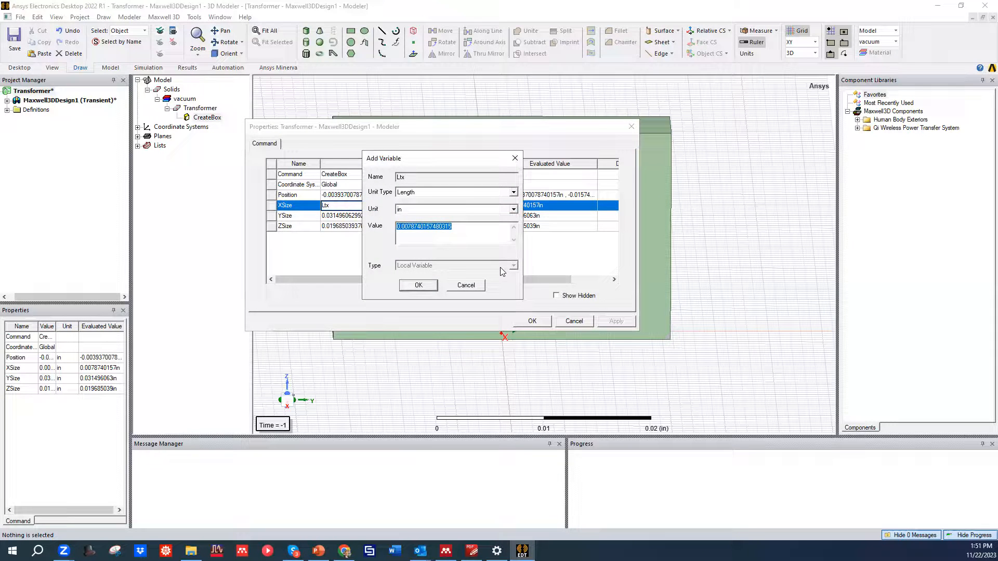
{"action": "type", "text": "1in"}
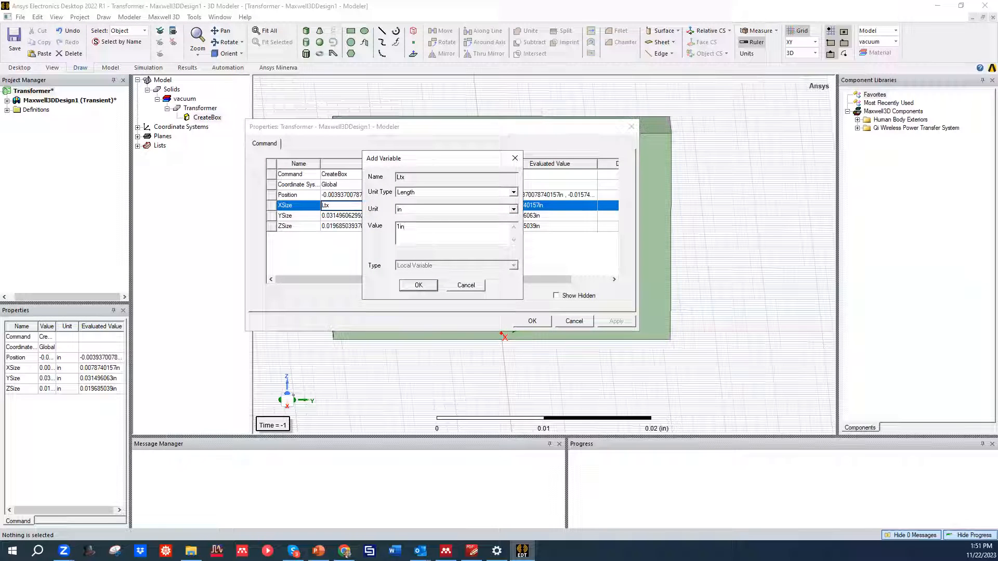
{"action": "key", "text": "Return"}
Set the Transformer box's YSize to a new length variable Lty with a value of 2 in.
{"action": "type", "text": "Lxy"}
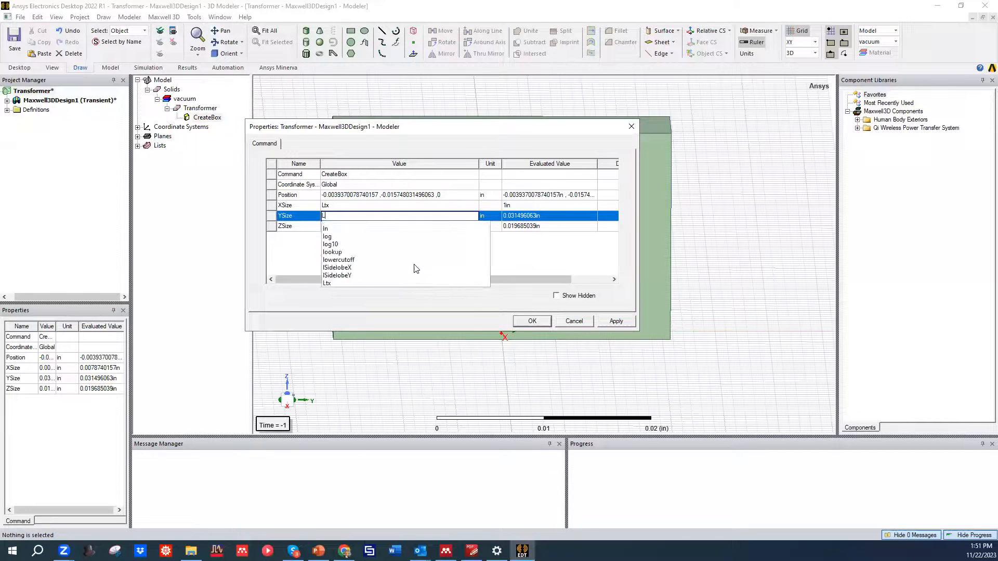
{"action": "key", "text": "Return"}
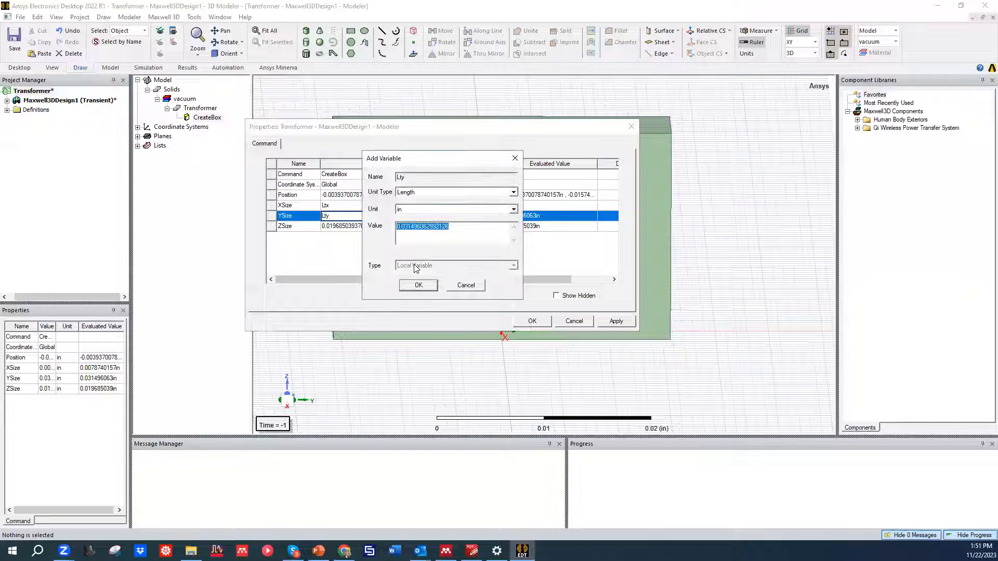
{"action": "type", "text": "2"}
{"action": "key", "text": "Return"}
Set the Transformer box's ZSize to a new length variable Ltz with a value of 2 in.
{"action": "type", "text": "L"}
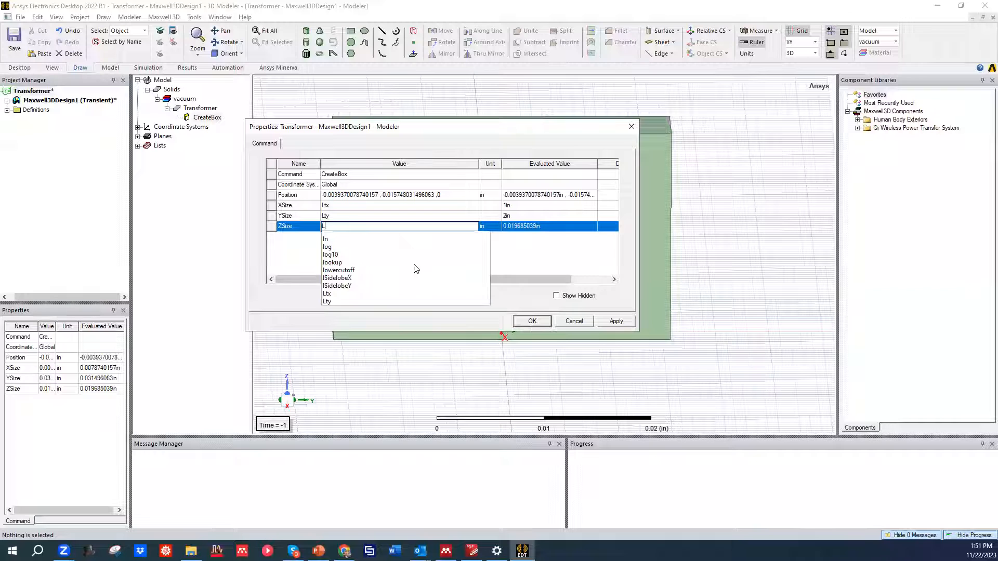
{"action": "type", "text": "tz"}
{"action": "key", "text": "Return"}
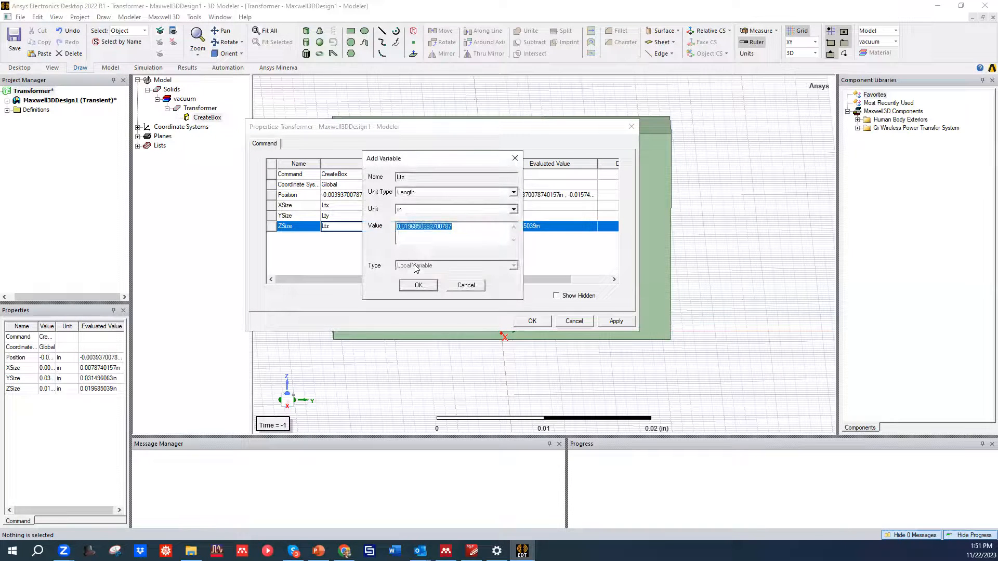
{"action": "type", "text": "2in"}
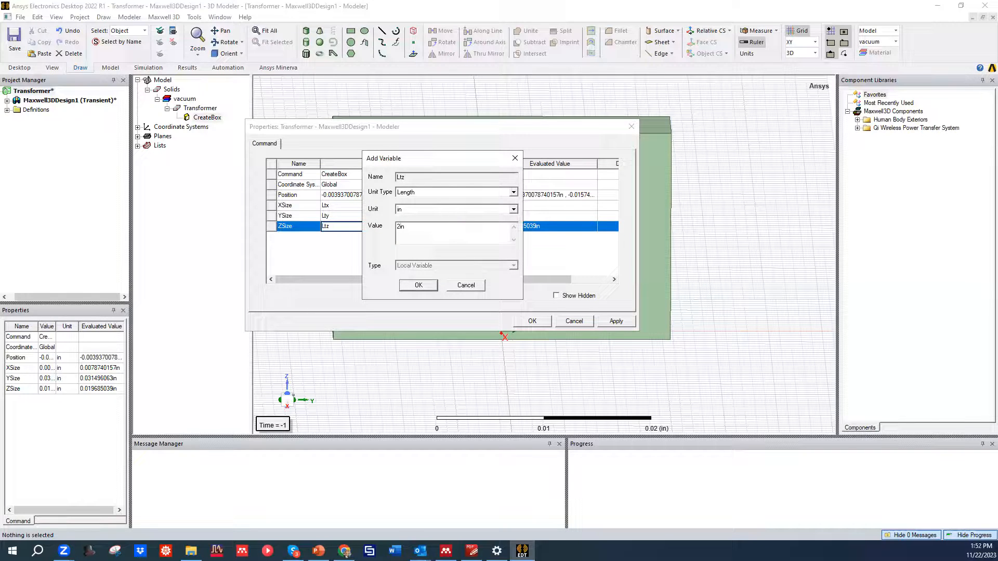
{"action": "key", "text": "Return"}
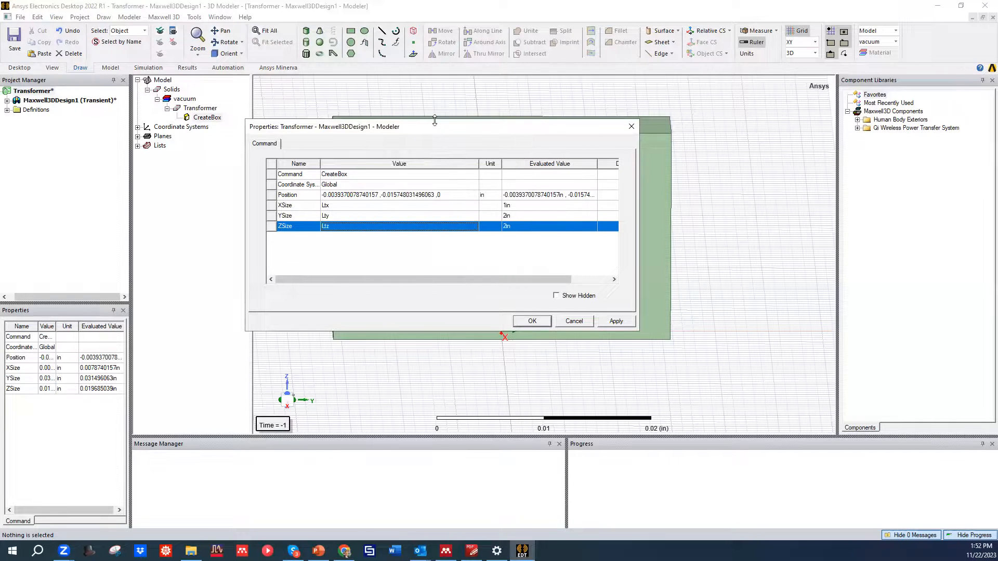
Set the Transformer box's position to -Ltx/2, -Lty/2, 0 and apply the parametric dimensions.
{"action": "left_click_drag", "start_coordinate": [435, 120], "coordinate": [375, 182]}
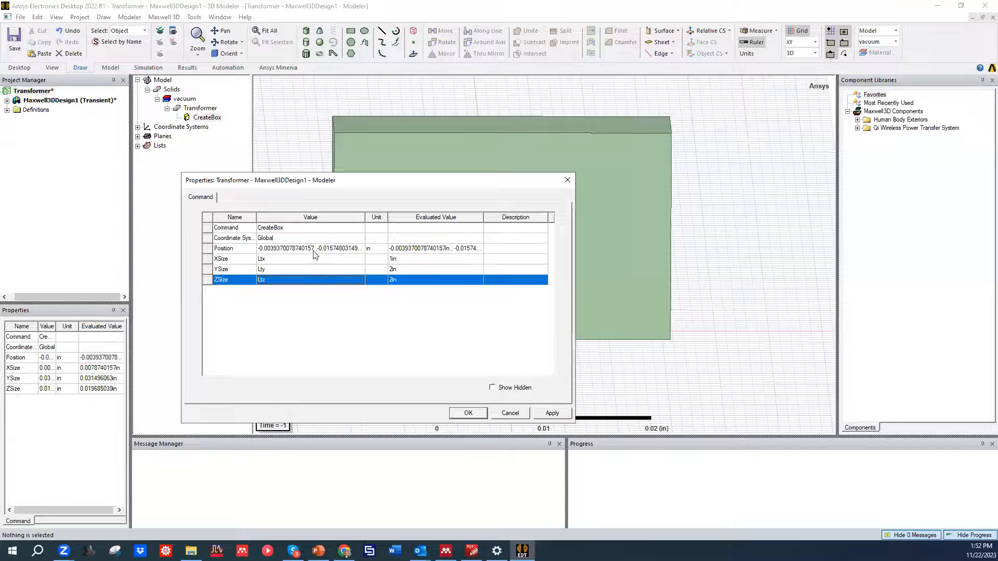
{"action": "left_click", "coordinate": [312, 248]}
{"action": "left_click", "coordinate": [363, 248]}
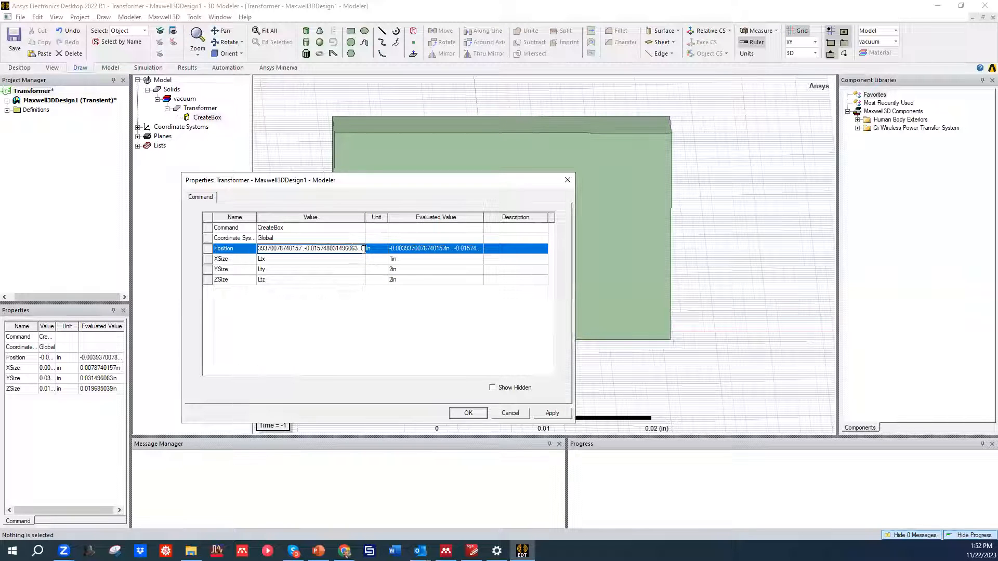
{"action": "mouse_move", "coordinate": [364, 249]}
{"action": "left_mouse_down"}
{"action": "mouse_move", "coordinate": [319, 249]}
{"action": "mouse_move", "coordinate": [361, 247]}
{"action": "left_mouse_up"}
{"action": "left_click_drag", "start_coordinate": [357, 249], "coordinate": [314, 248]}
{"action": "key", "text": "ctrl+a"}
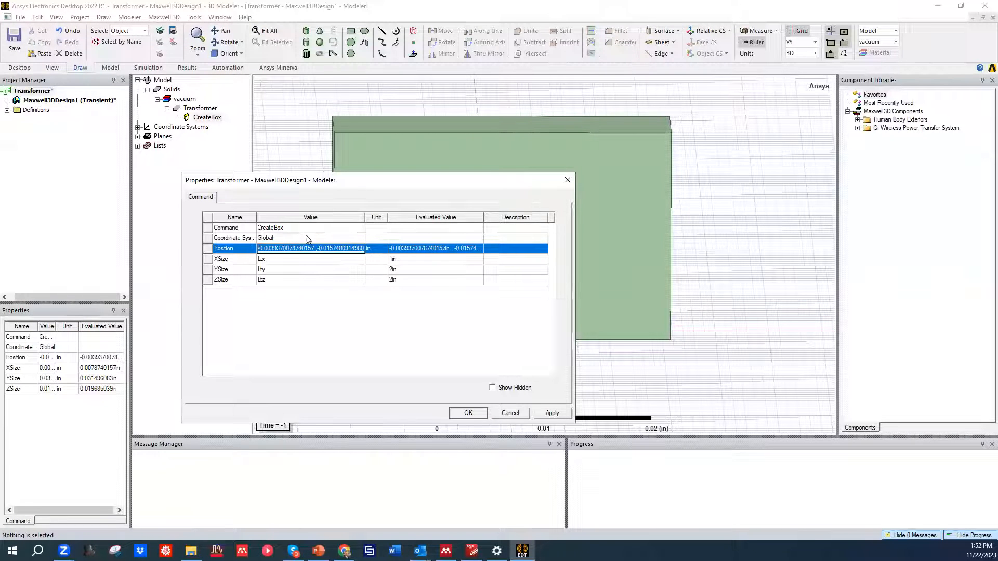
{"action": "type", "text": "0,0"}
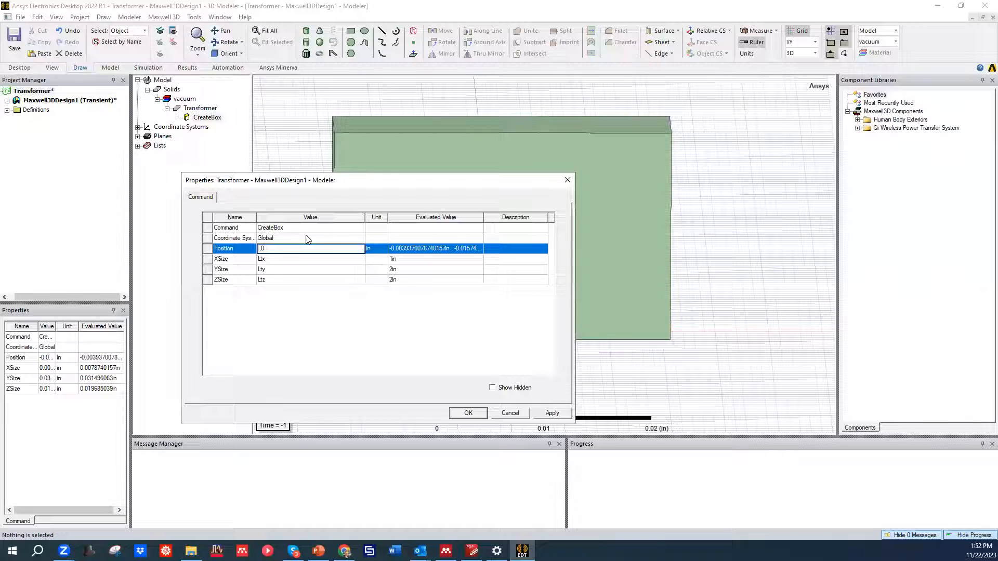
{"action": "type", "text": "-L"}
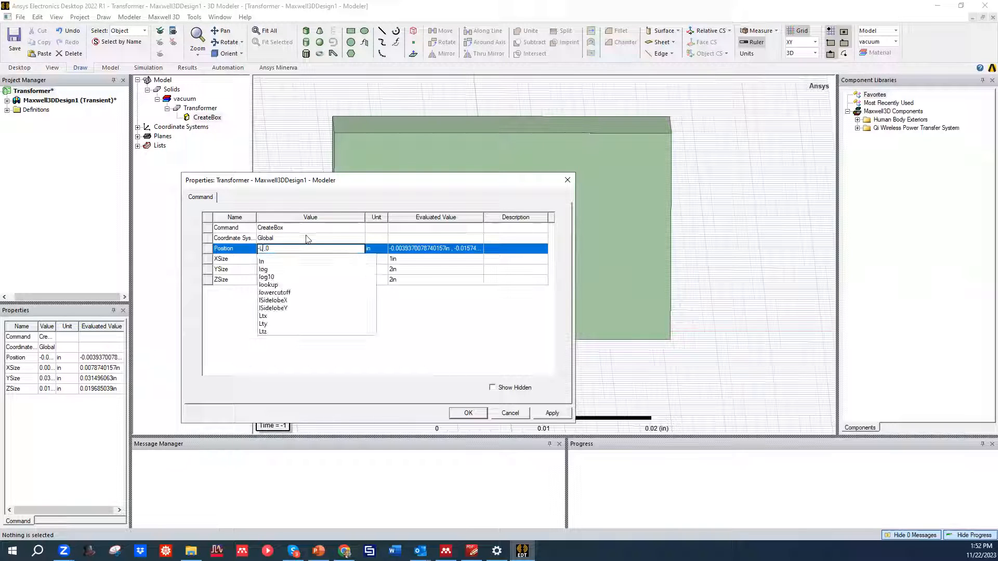
{"action": "key", "text": "Down"}
{"action": "key", "text": "Down"}
{"action": "key", "text": "Down"}
{"action": "key", "text": "Down"}
{"action": "key", "text": "Down"}
{"action": "key", "text": "Down"}
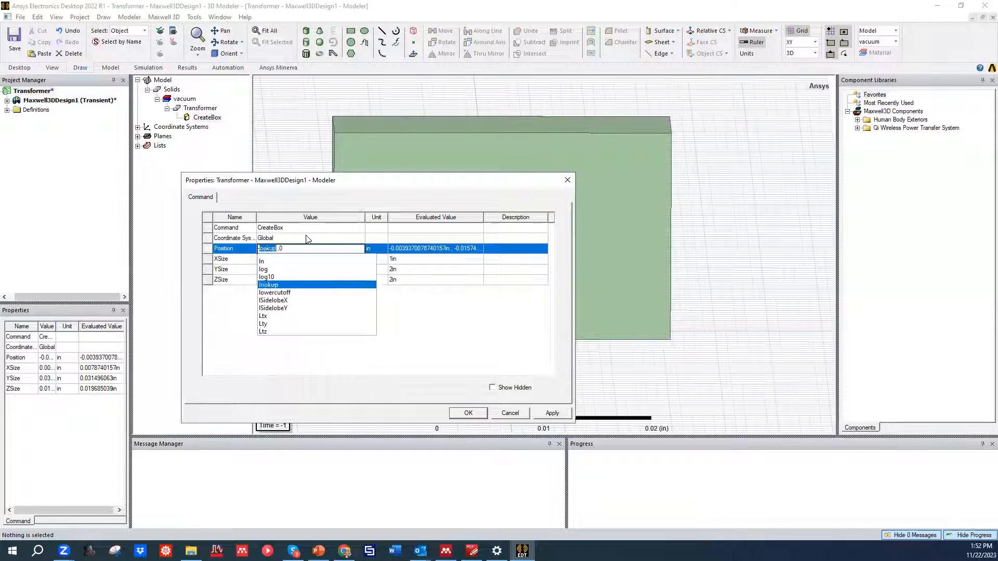
{"action": "key", "text": "Down"}
{"action": "key", "text": "Down"}
{"action": "key", "text": "Return"}
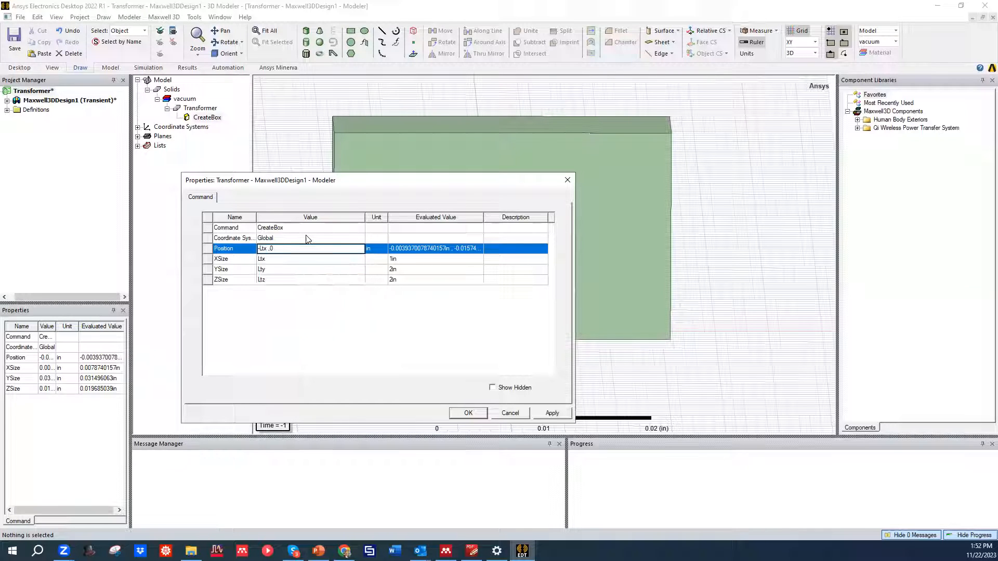
{"action": "type", "text": "/2, -L"}
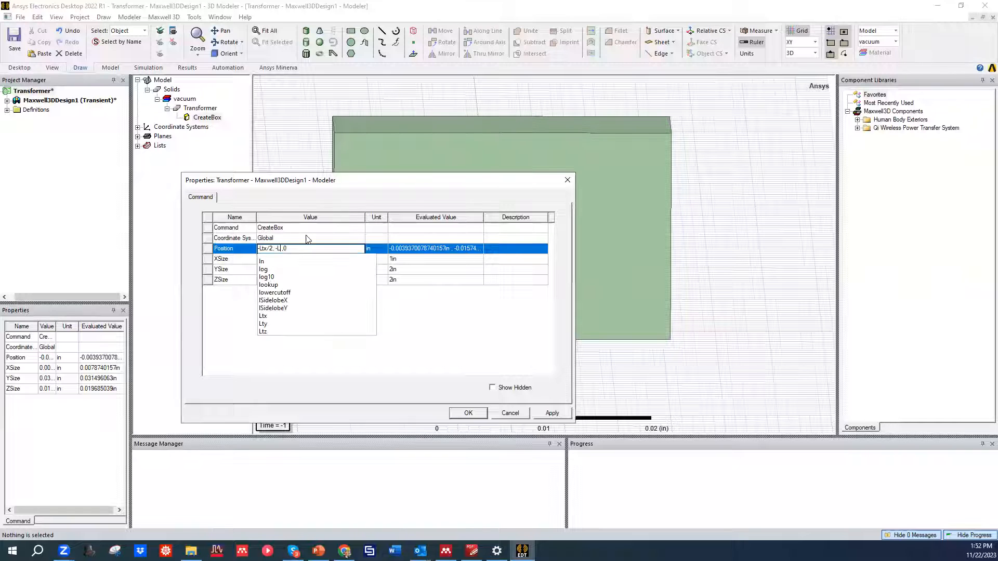
{"action": "type", "text": "t"}
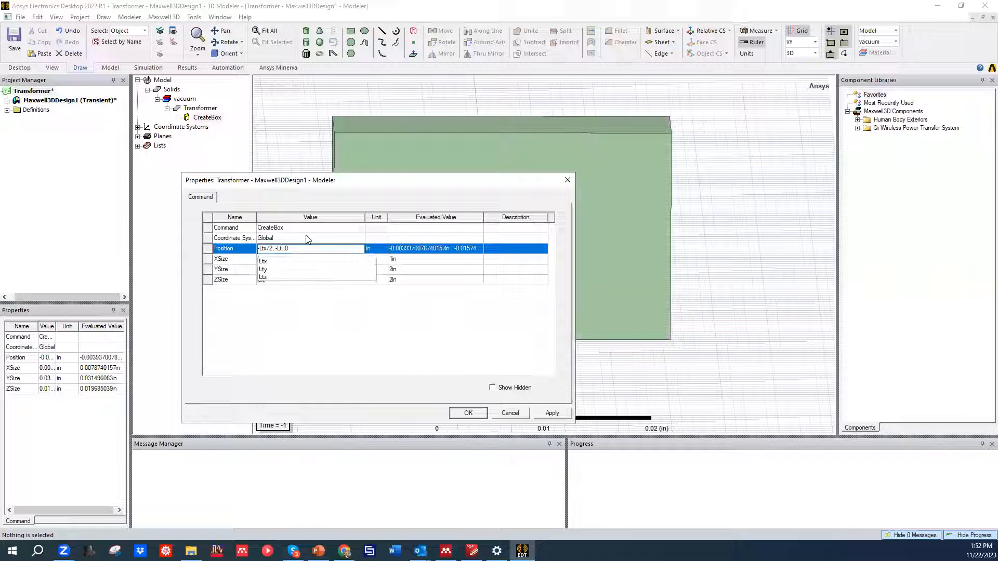
{"action": "type", "text": "y"}
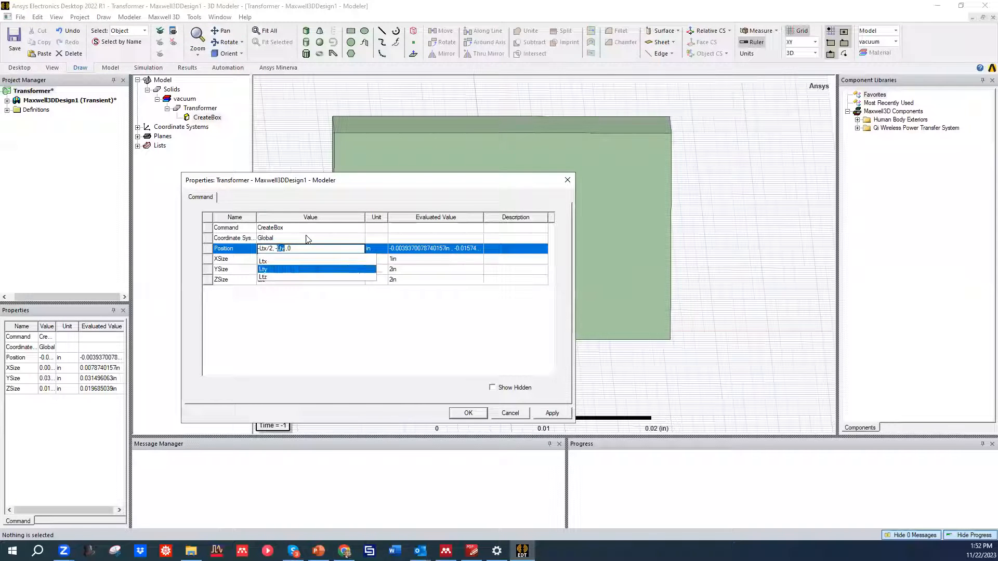
{"action": "key", "text": "Return"}
{"action": "type", "text": "/2"}
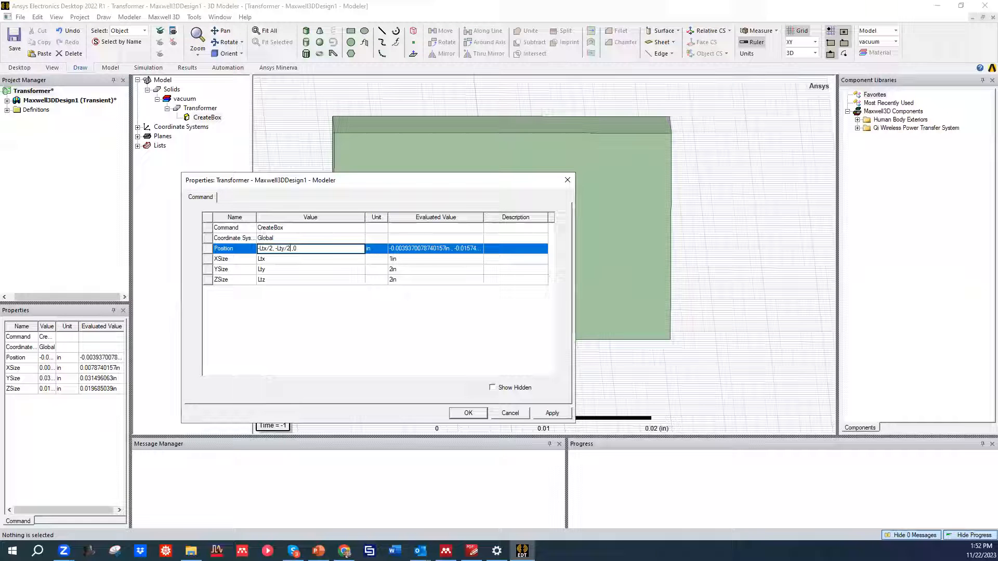
{"action": "key", "text": "Return"}
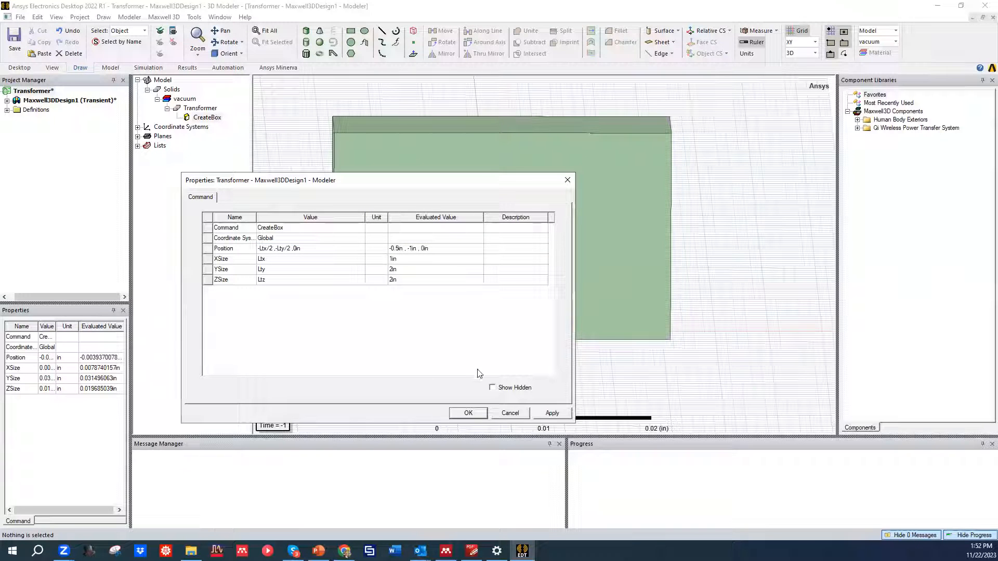
{"action": "left_click", "coordinate": [552, 413]}
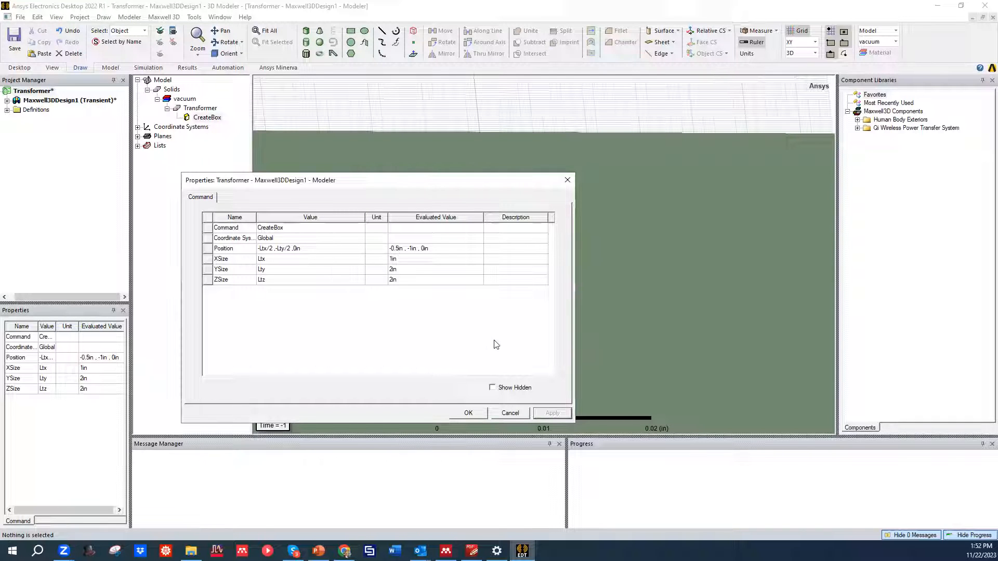
{"action": "left_click", "coordinate": [470, 412]}
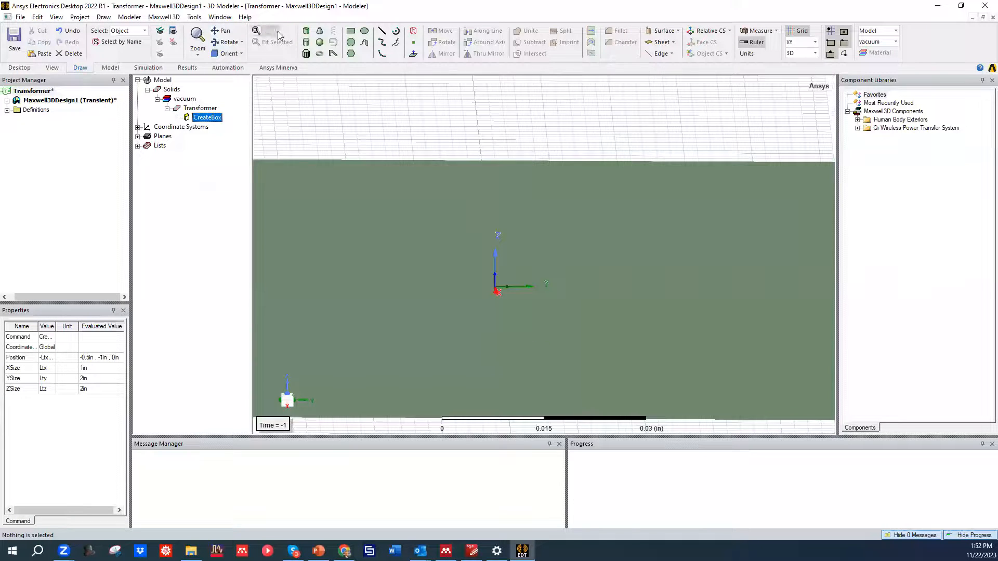
Fit the resized Transformer box in view and set the drawing plane to YZ.
{"action": "left_click", "coordinate": [266, 31]}
{"action": "left_click_drag", "start_coordinate": [422, 192], "coordinate": [539, 251], "text": "alt"}
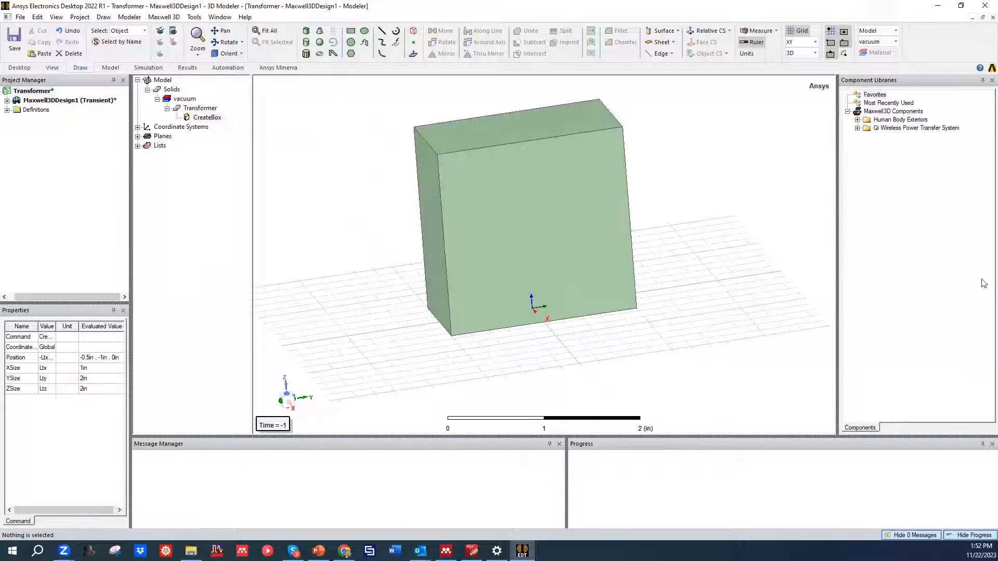
{"action": "left_click_drag", "start_coordinate": [720, 303], "coordinate": [601, 265], "text": "alt"}
{"action": "left_click_drag", "start_coordinate": [599, 162], "coordinate": [607, 175], "text": "alt"}
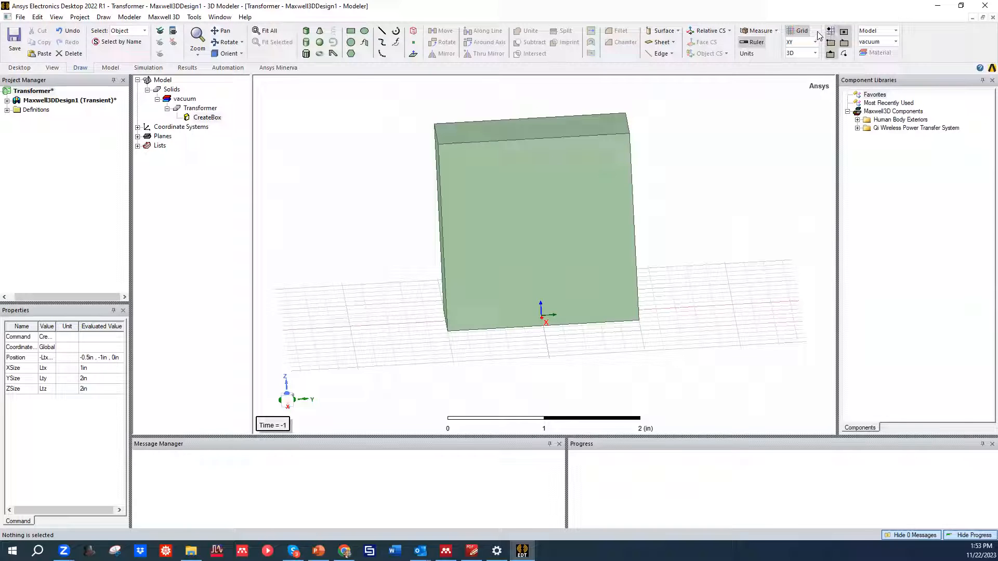
{"action": "key", "text": "alt+Tab"}
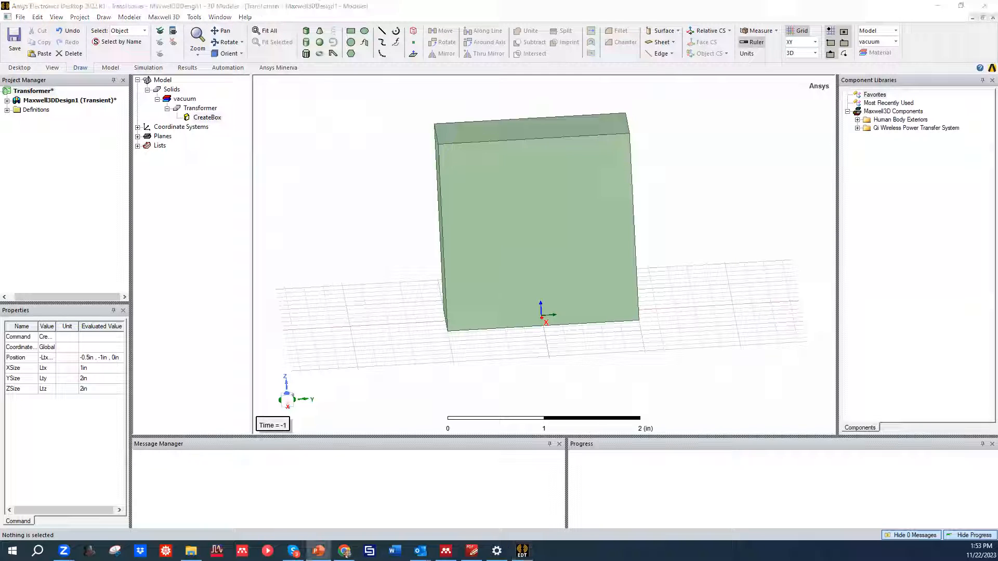
{"action": "key", "text": "alt+Tab"}
{"action": "left_click", "coordinate": [814, 42]}
{"action": "left_click", "coordinate": [814, 66]}
{"action": "middle_click_drag", "start_coordinate": [632, 168], "coordinate": [621, 185]}
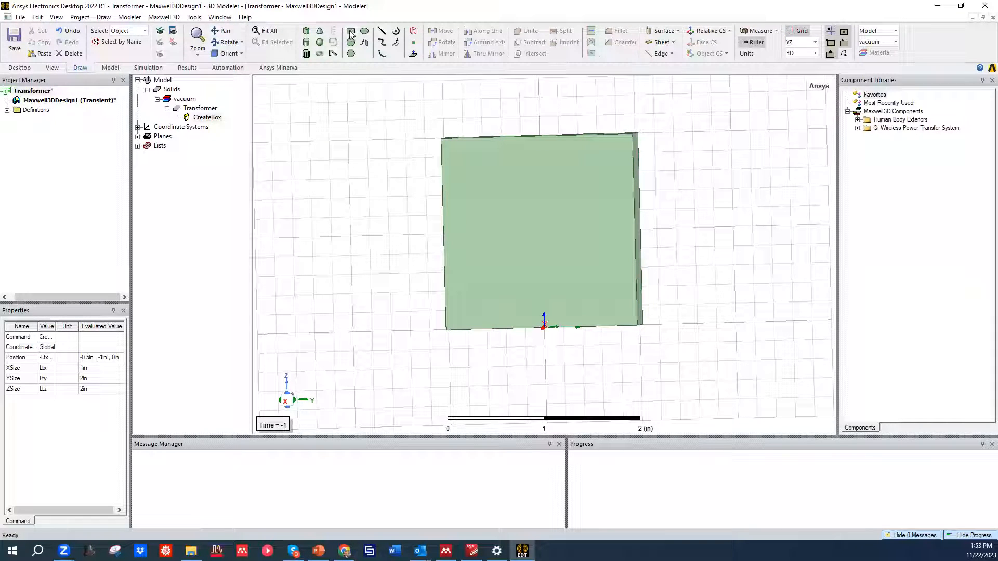
Draw a second box from the YZ plane at about 0, 0.2, 1.6 in, about 4.8 by 0.6 by 1.2 in, for the core's Y-positive half.
{"action": "left_click", "coordinate": [308, 34]}
{"action": "mouse_move", "coordinate": [565, 173]}
{"action": "middle_mouse_down"}
{"action": "mouse_move", "coordinate": [550, 178]}
{"action": "mouse_move", "coordinate": [565, 176]}
{"action": "middle_mouse_up"}
{"action": "left_click", "coordinate": [565, 175]}
{"action": "left_click", "coordinate": [618, 289]}
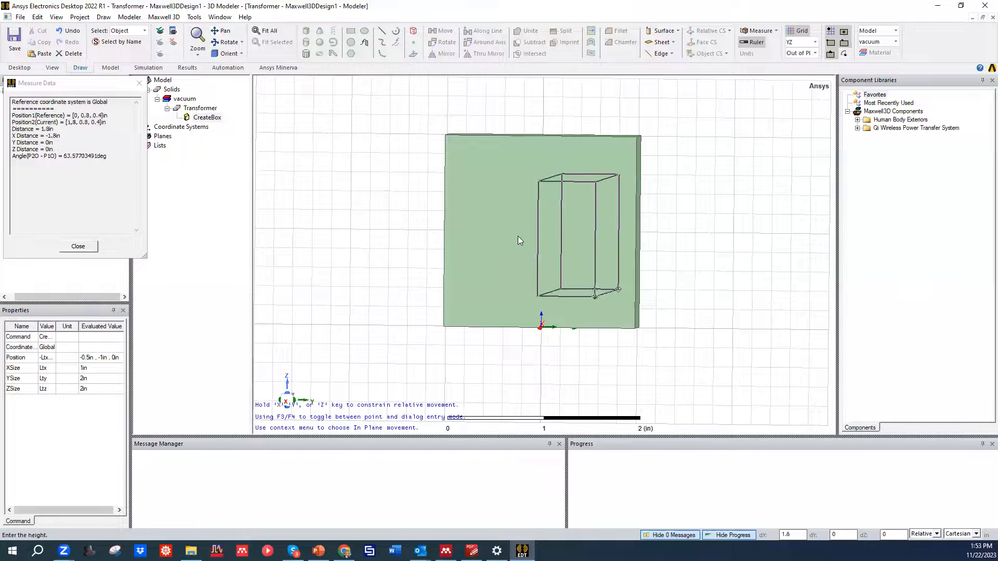
{"action": "left_click", "coordinate": [598, 231]}
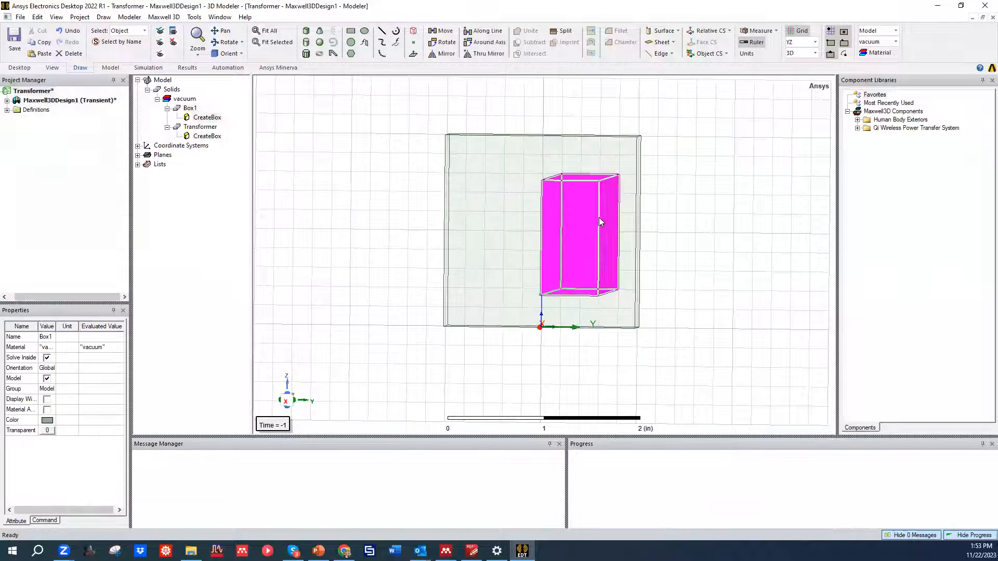
Edit Box1's creation parameters and set its XSize to a new length variable Lcore_x with a value of 1.1 in.
{"action": "left_click", "coordinate": [207, 136]}
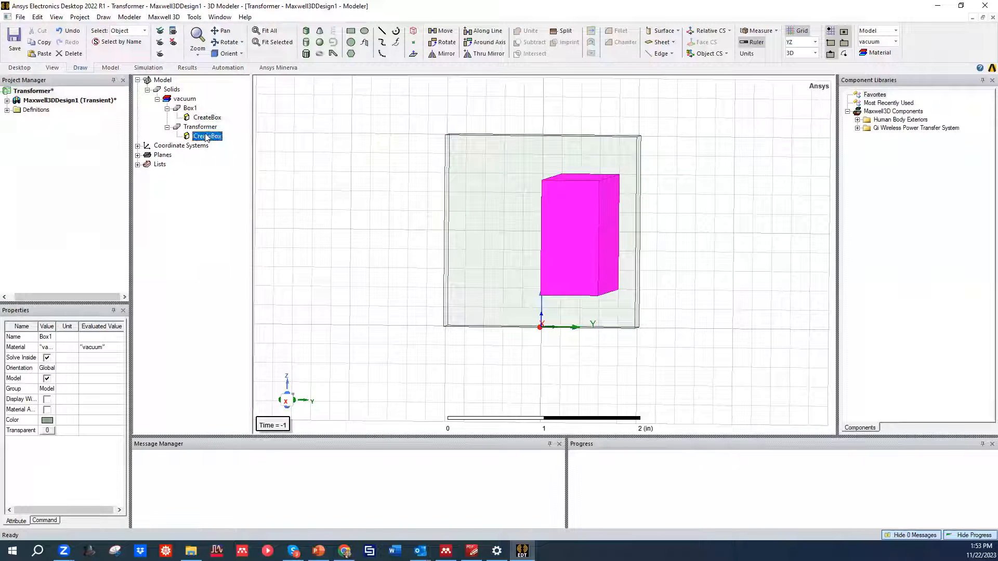
{"action": "left_click", "coordinate": [195, 118]}
{"action": "left_click", "coordinate": [190, 107]}
{"action": "double_click", "coordinate": [207, 118]}
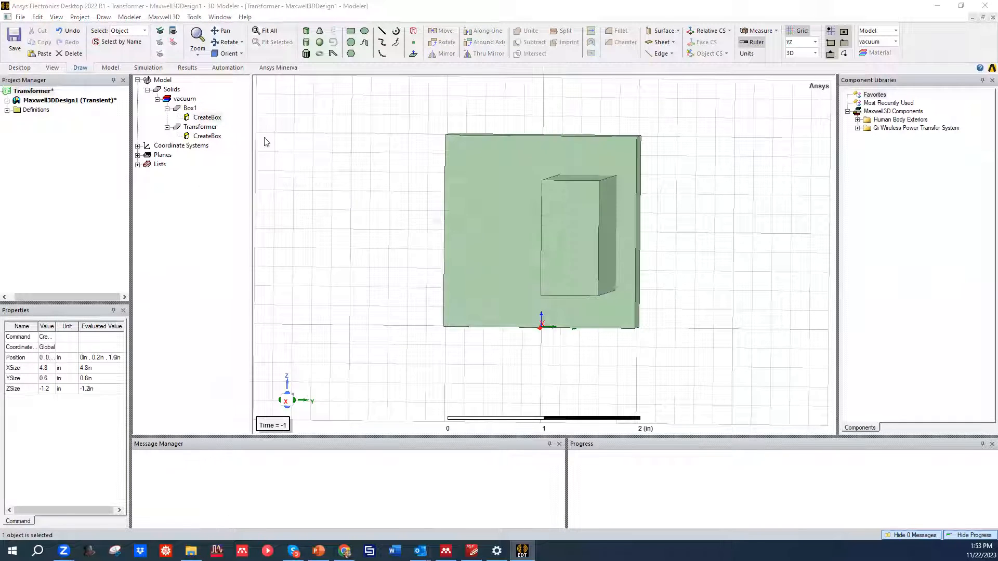
{"action": "left_click_drag", "start_coordinate": [497, 180], "coordinate": [553, 115]}
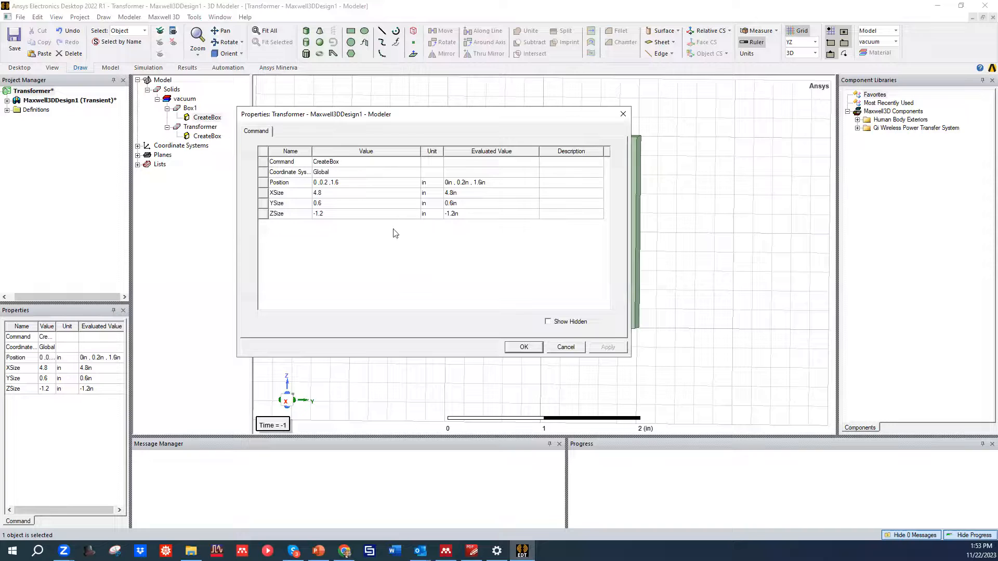
{"action": "left_click", "coordinate": [346, 192]}
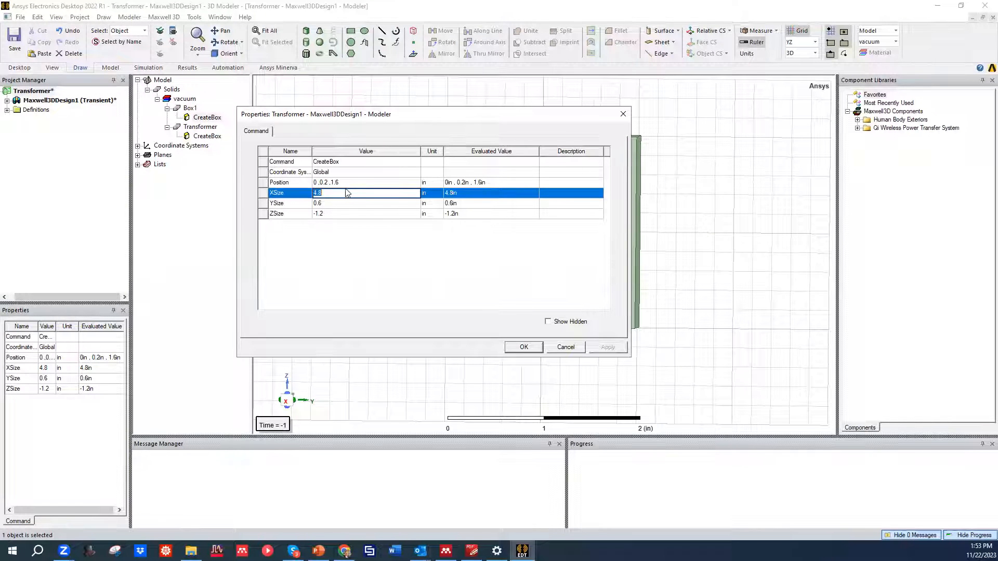
{"action": "type", "text": "Lcore"}
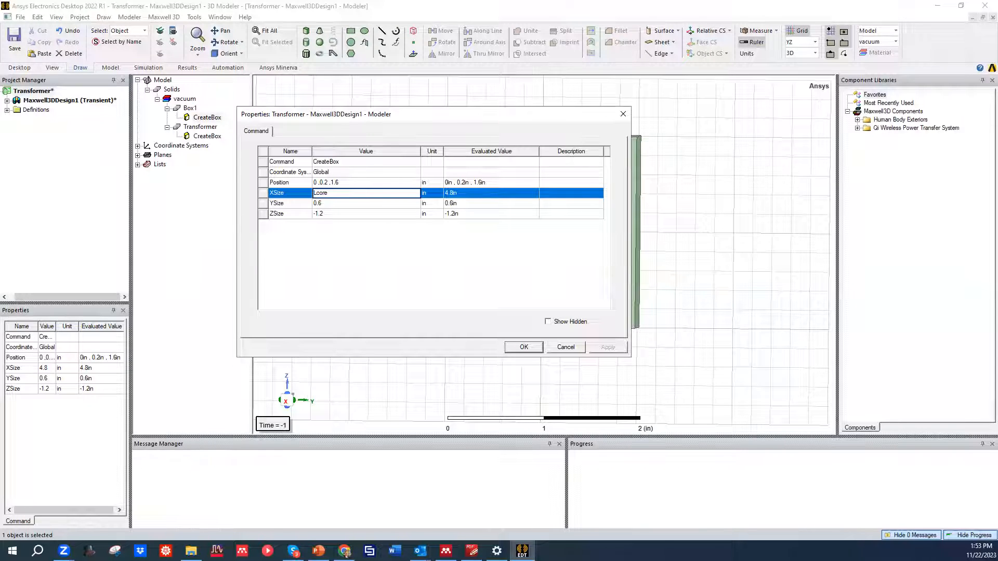
{"action": "type", "text": "_x"}
{"action": "key", "text": "Return"}
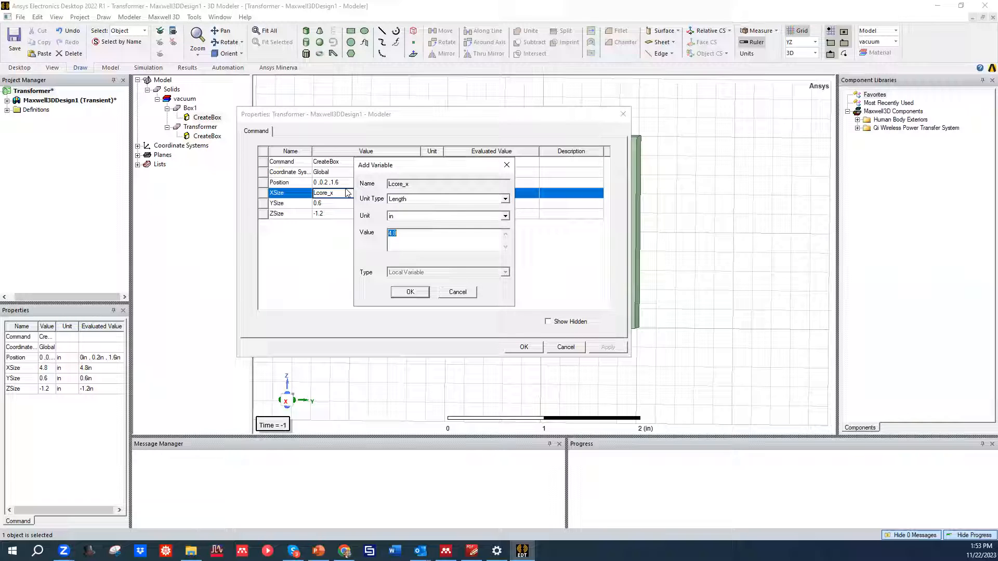
{"action": "type", "text": "1.1in"}
{"action": "key", "text": "Return"}
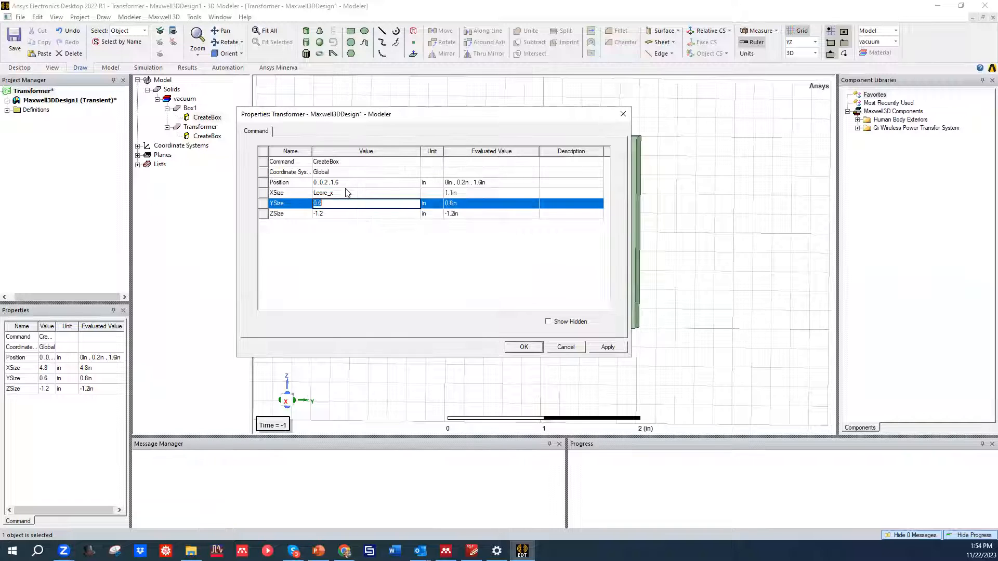
Set Box1's YSize to a new length variable Lcore_y with a value of 0.4 in.
{"action": "type", "text": "Lcos"}
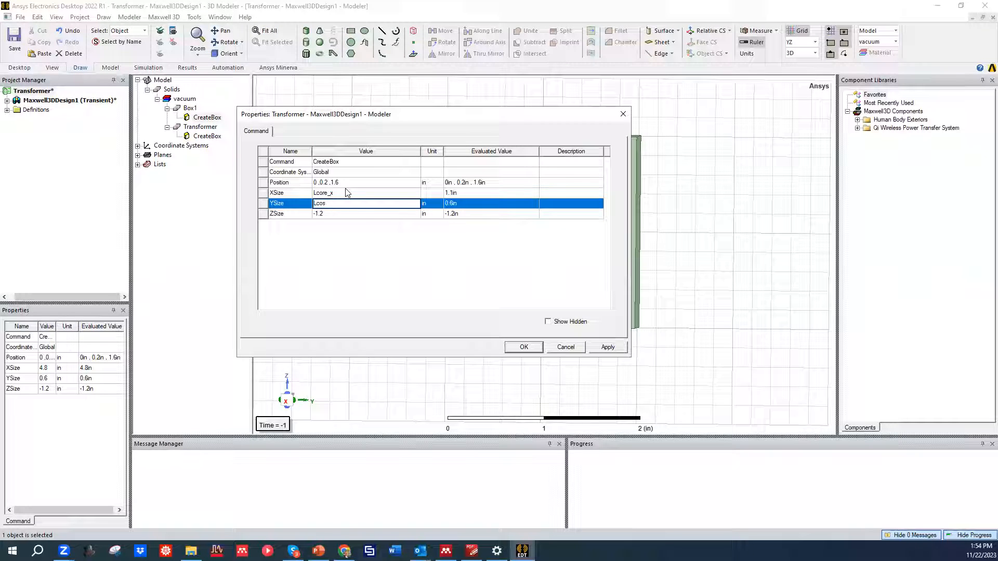
{"action": "key", "text": "BackSpace"}
{"action": "type", "text": "re_y"}
{"action": "key", "text": "Return"}
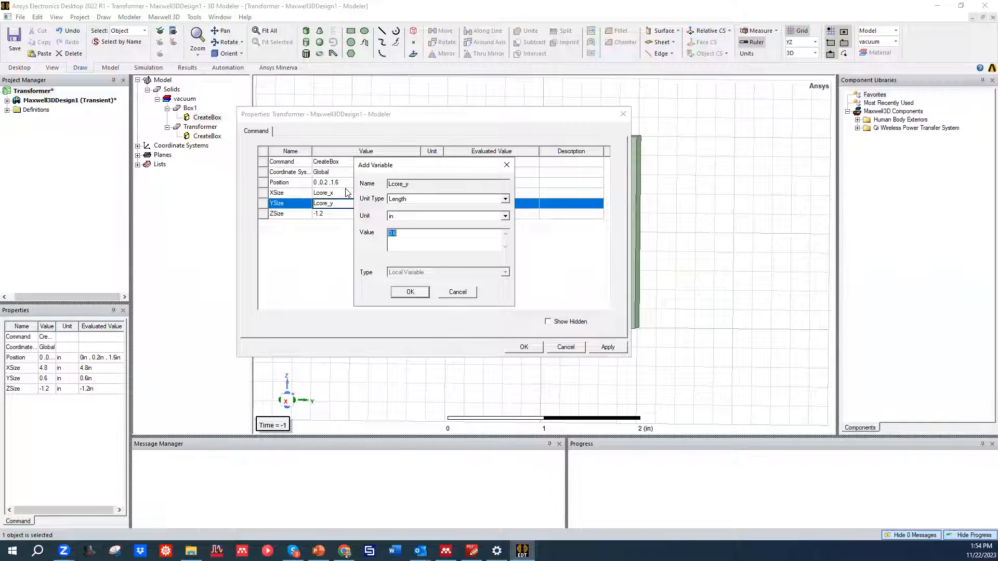
{"action": "type", "text": "0.4in"}
{"action": "key", "text": "Return"}
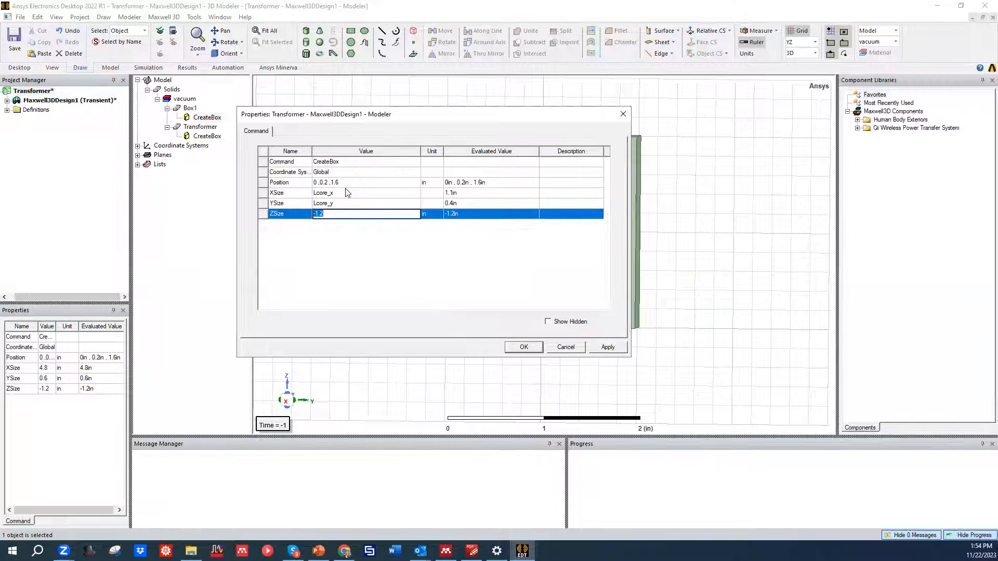
Set Box1's ZSize to a new length variable Lcore_z with a value of 1 in and apply the sizes.
{"action": "left_click", "coordinate": [334, 216]}
{"action": "double_click", "coordinate": [334, 217]}
{"action": "type", "text": "-L"}
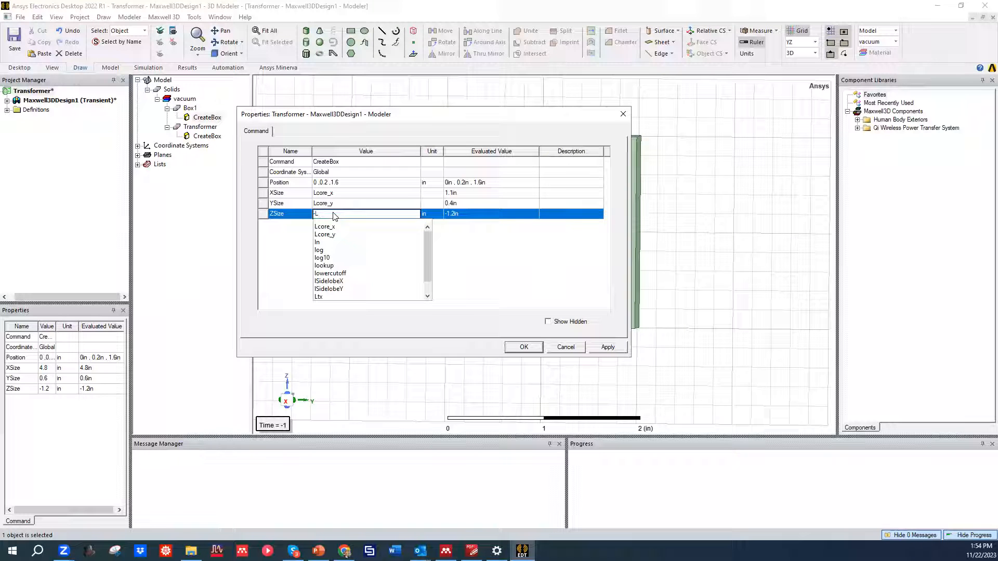
{"action": "type", "text": "core"}
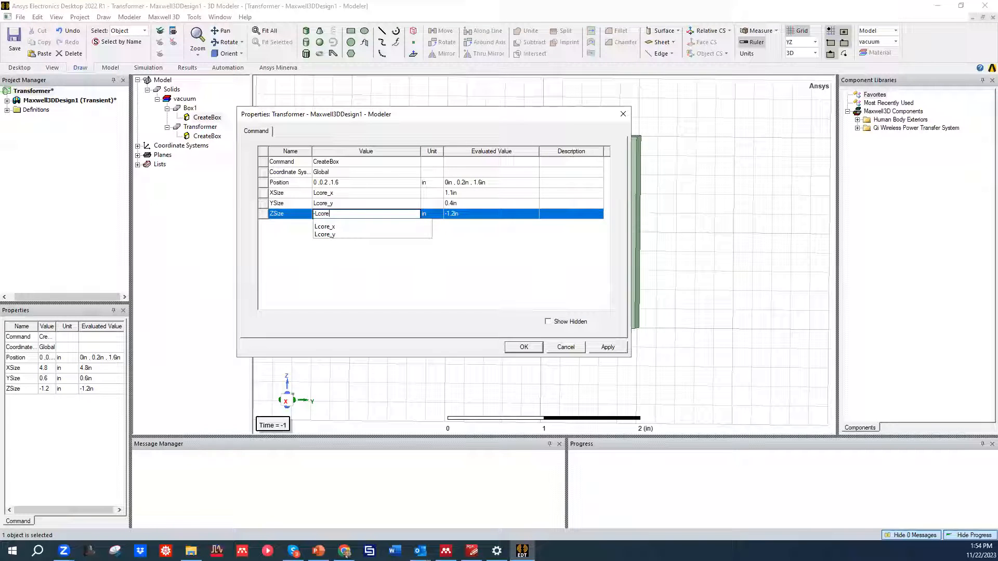
{"action": "key", "text": "BackSpace"}
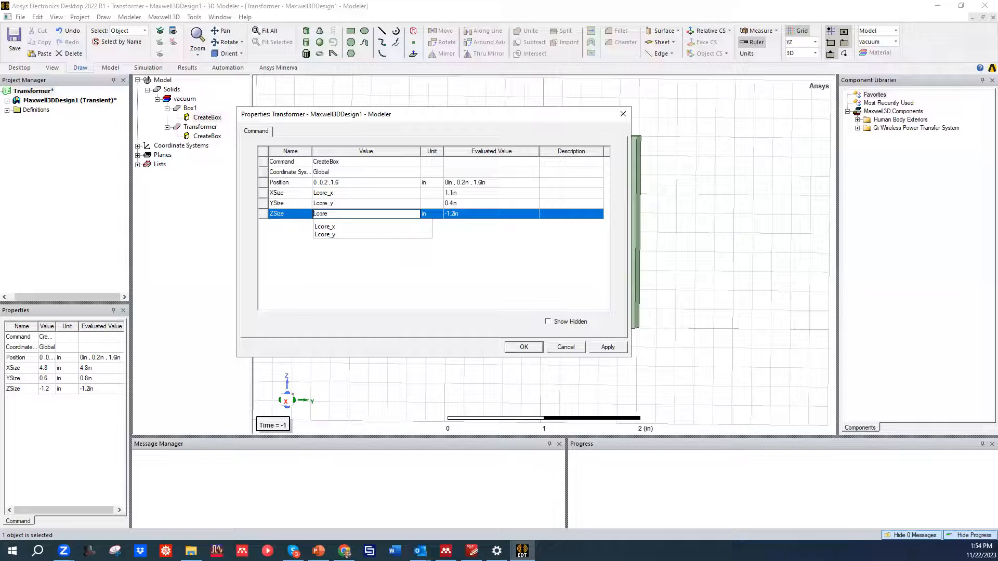
{"action": "type", "text": "_z"}
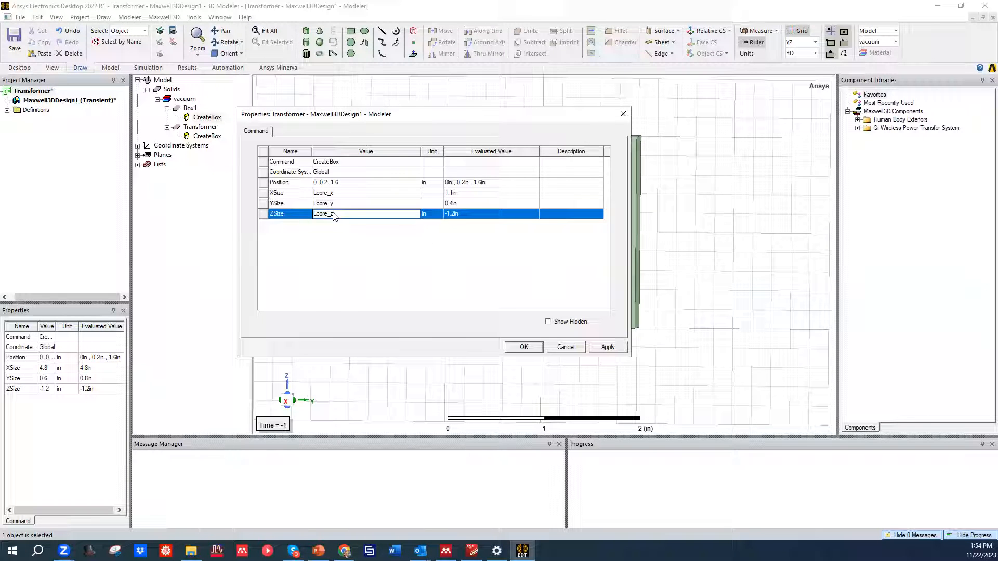
{"action": "key", "text": "Return"}
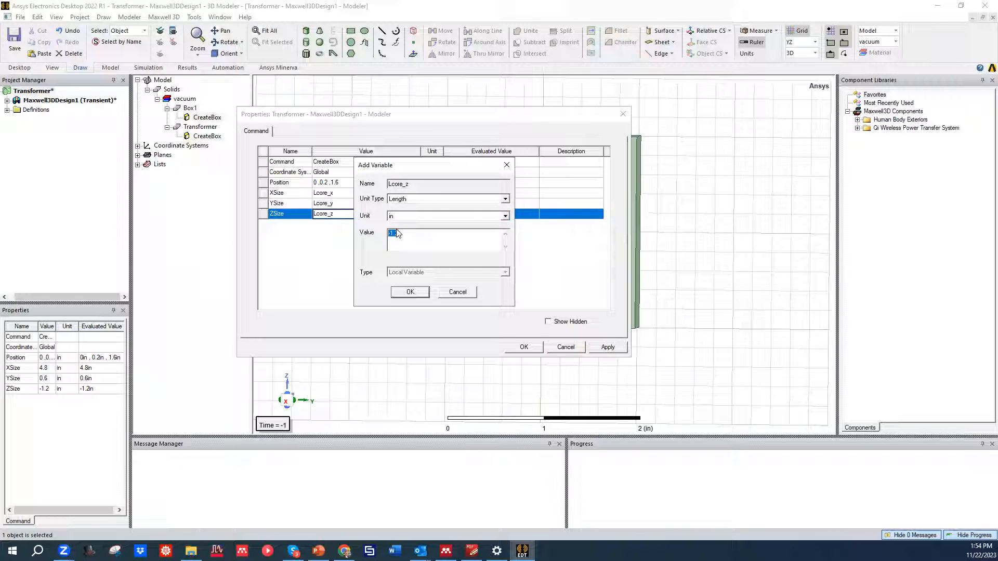
{"action": "type", "text": "1"}
{"action": "key", "text": "Return"}
{"action": "left_click", "coordinate": [618, 348]}
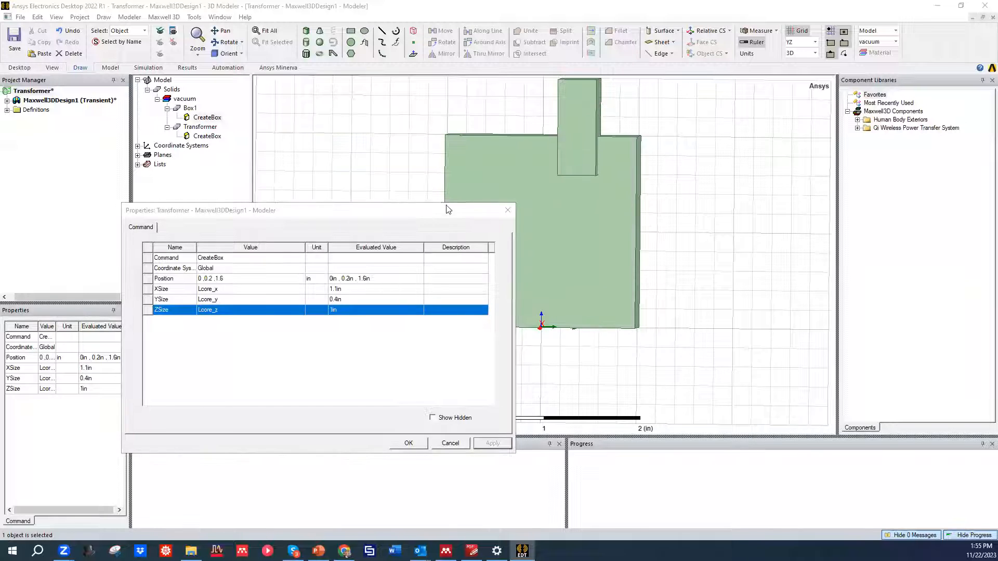
Set Box1's position to -Lcore_x/2, -Lcore_y/2, -Lcore_z/2 and apply it.
{"action": "left_click_drag", "start_coordinate": [425, 215], "coordinate": [547, 129]}
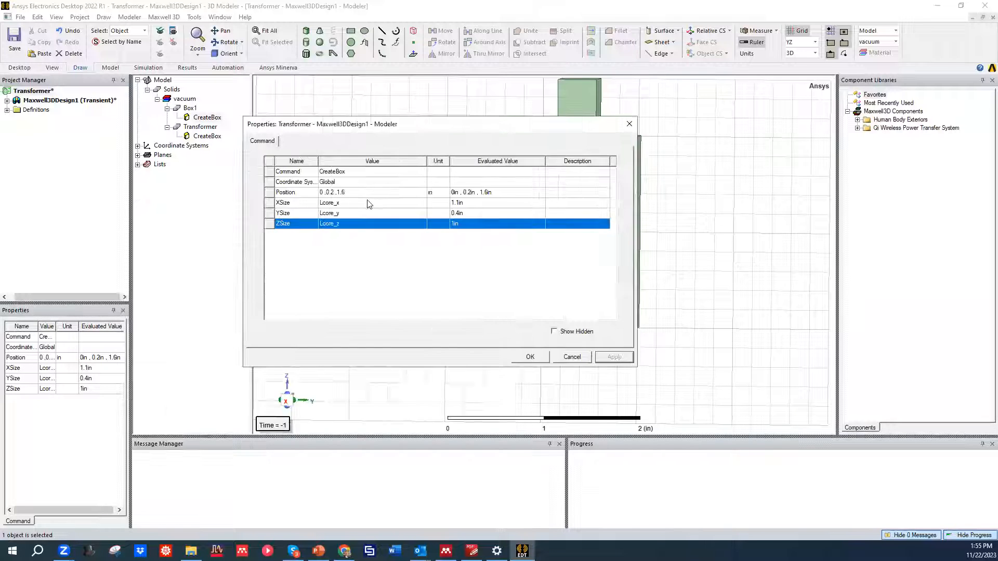
{"action": "left_click", "coordinate": [300, 192]}
{"action": "left_click", "coordinate": [301, 192]}
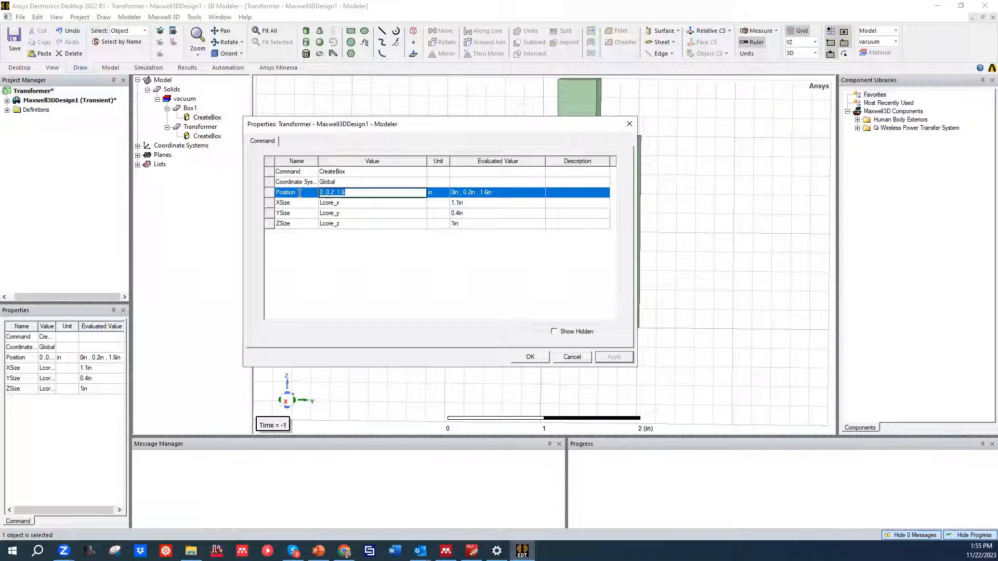
{"action": "key", "text": "BackSpace"}
{"action": "type", "text": "-Lco"}
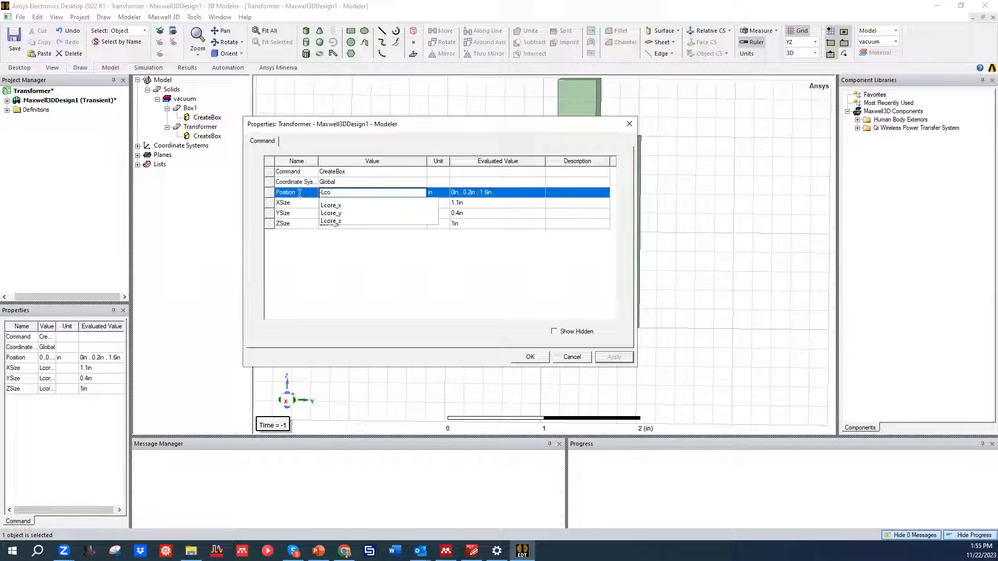
{"action": "key", "text": "Down"}
{"action": "key", "text": "Right"}
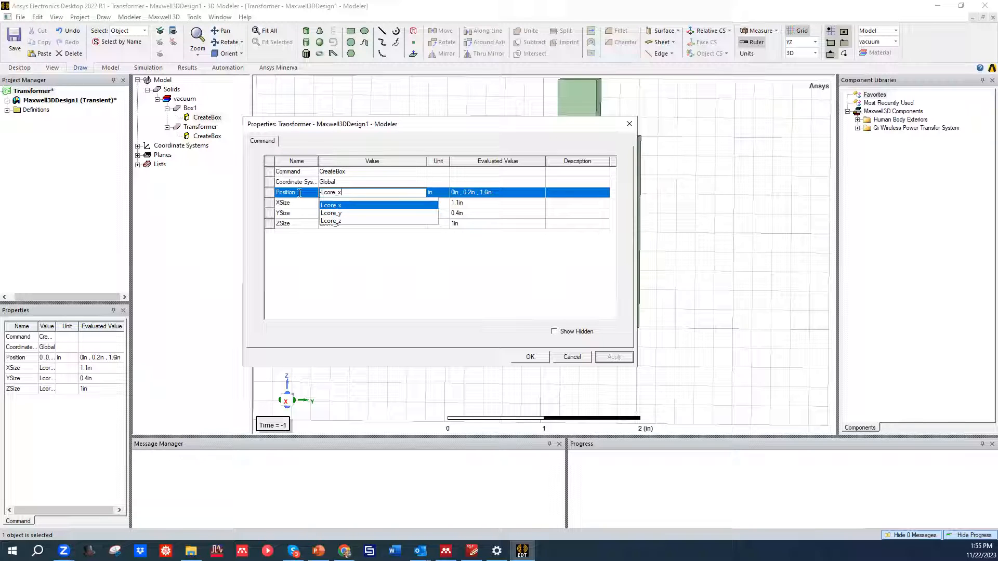
{"action": "type", "text": "/"}
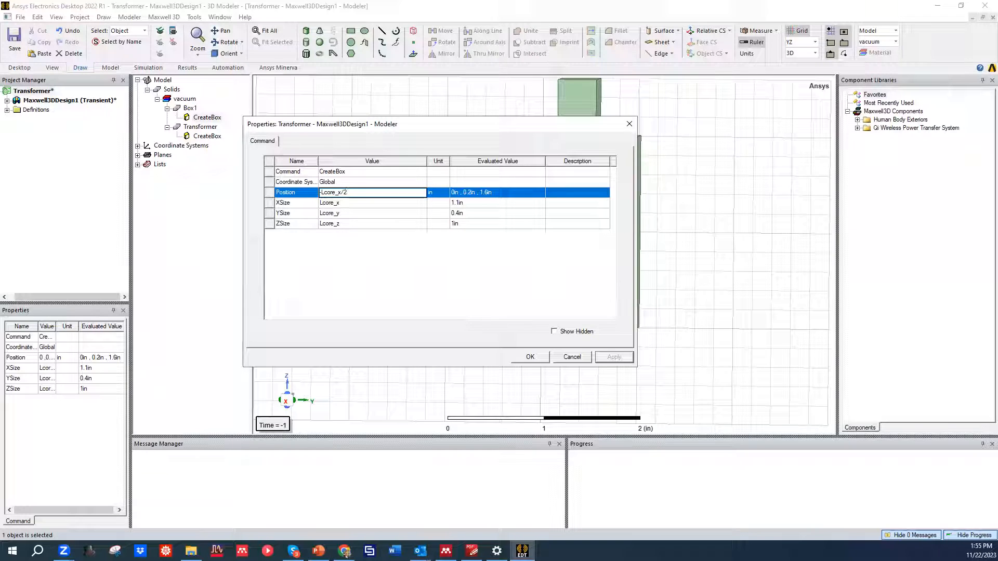
{"action": "type", "text": "2, -Lcor"}
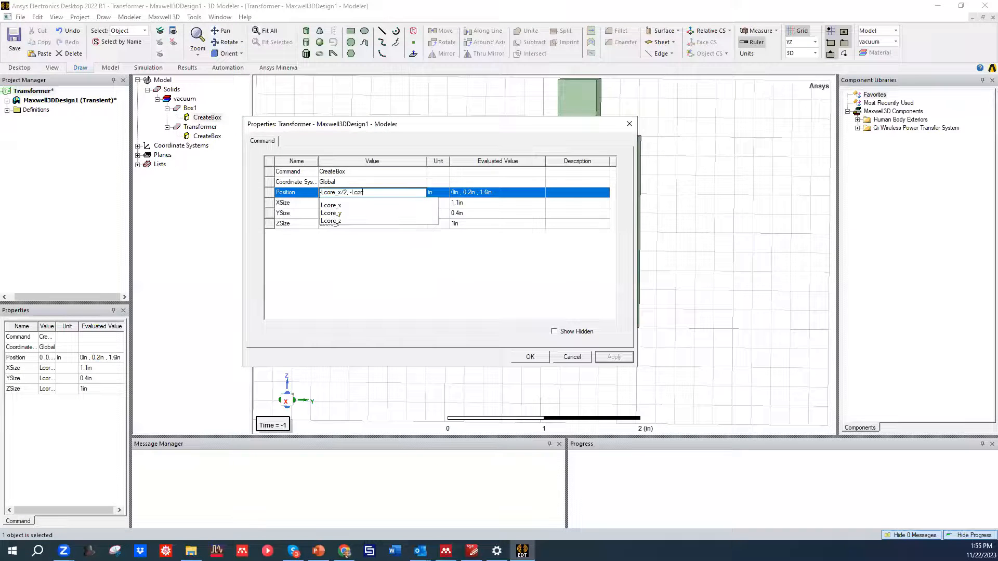
{"action": "key", "text": "Down"}
{"action": "key", "text": "Down"}
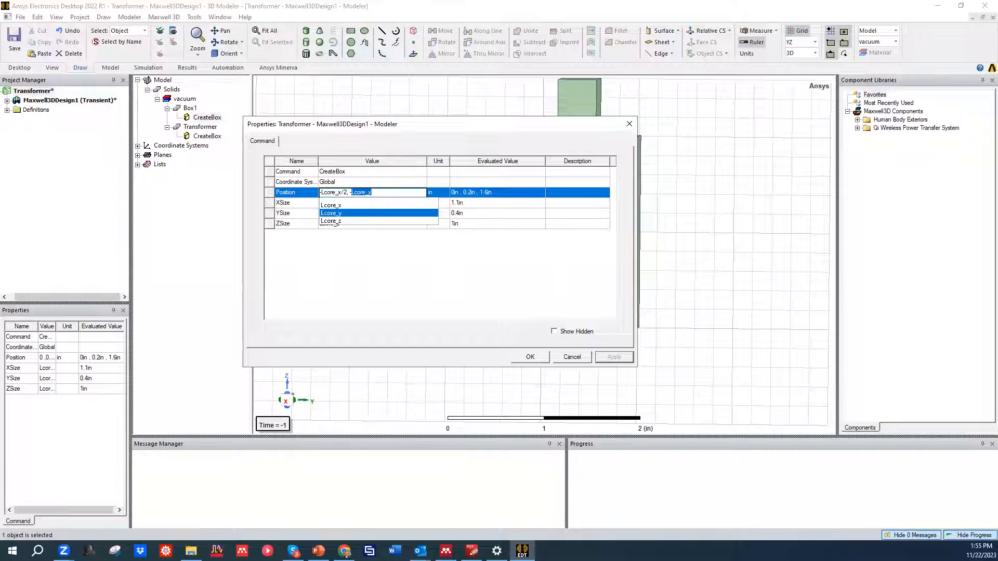
{"action": "key", "text": "Right"}
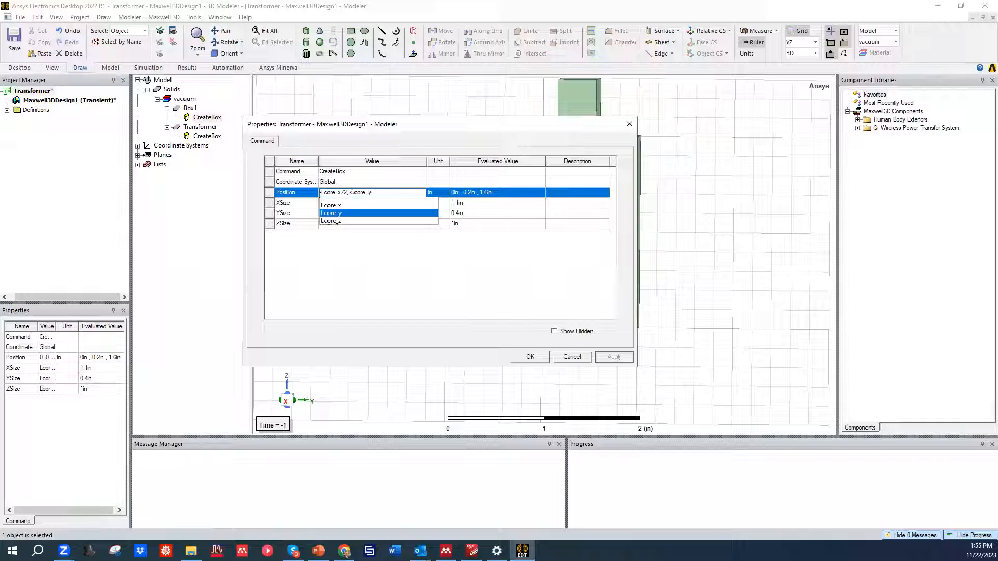
{"action": "type", "text": "/2, "}
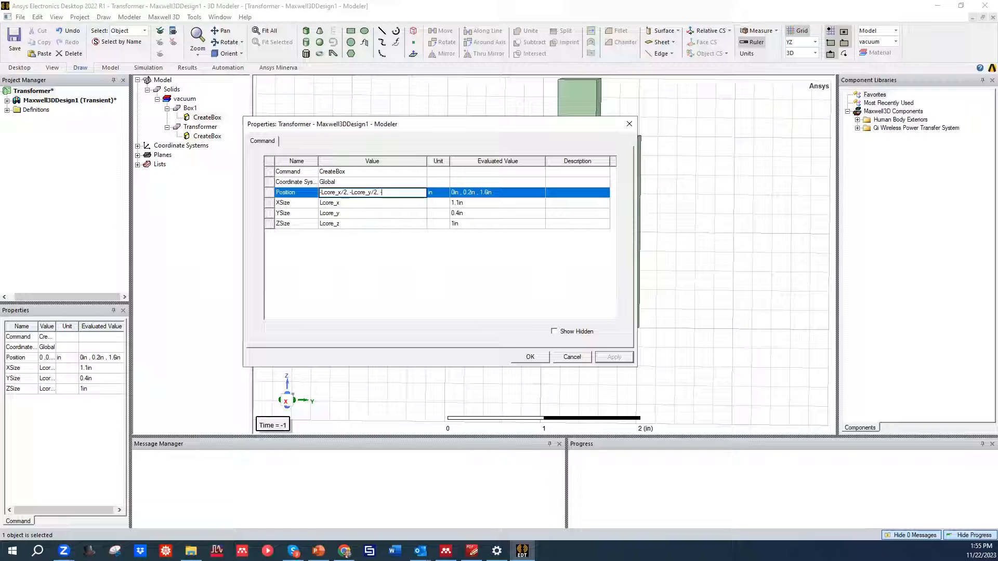
{"action": "type", "text": "-Lco"}
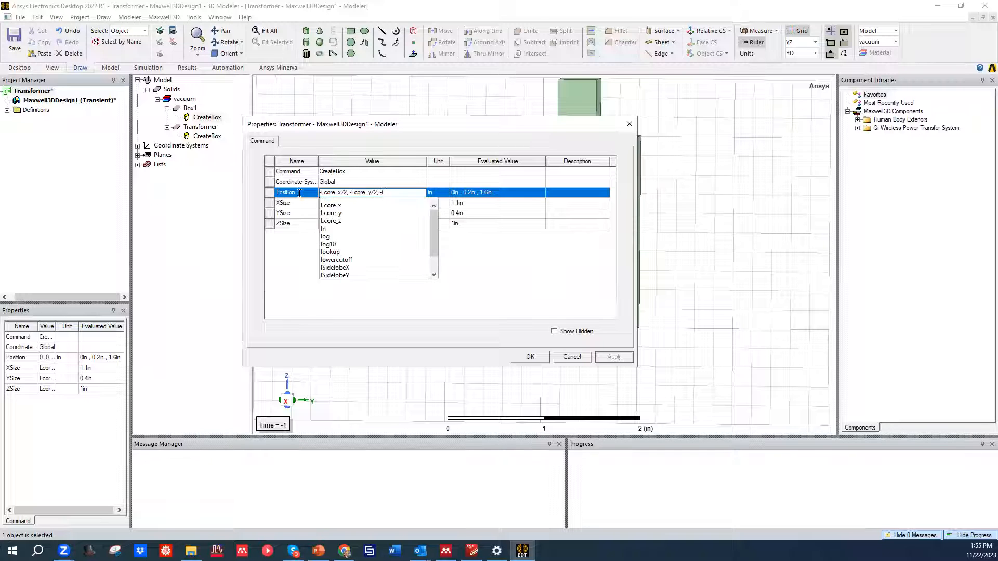
{"action": "type", "text": "re_z"}
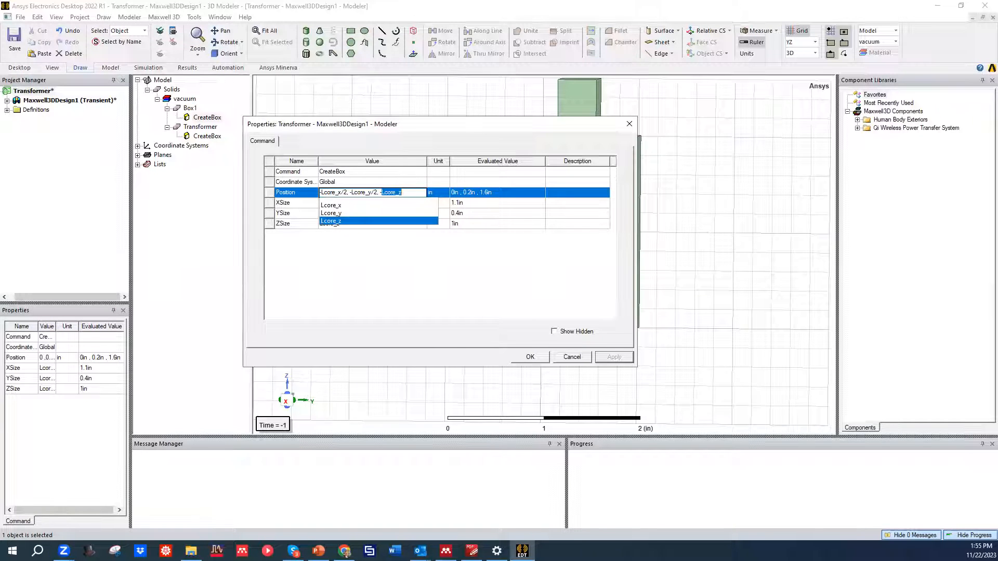
{"action": "type", "text": "/2"}
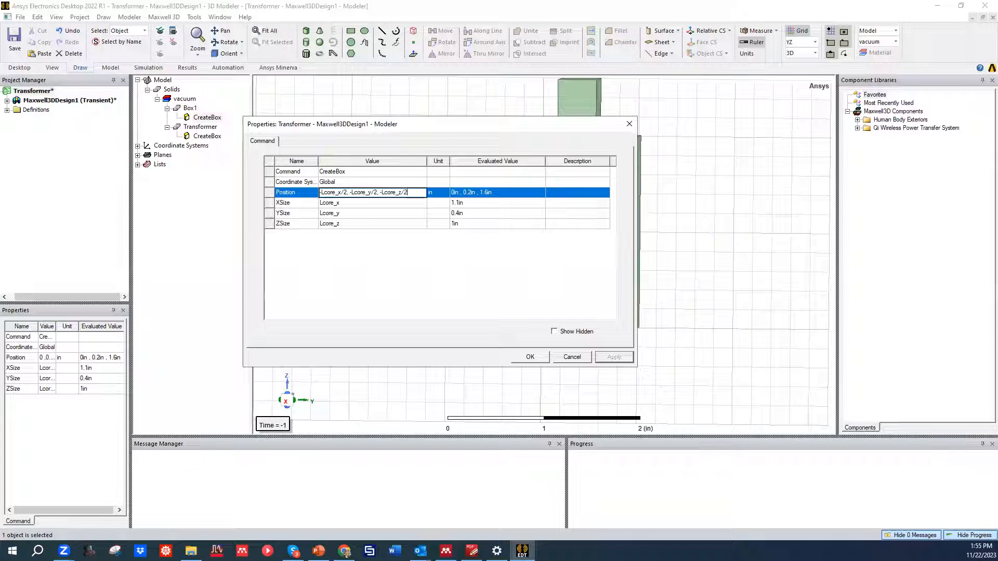
{"action": "key", "text": "Return"}
{"action": "left_click", "coordinate": [614, 357]}
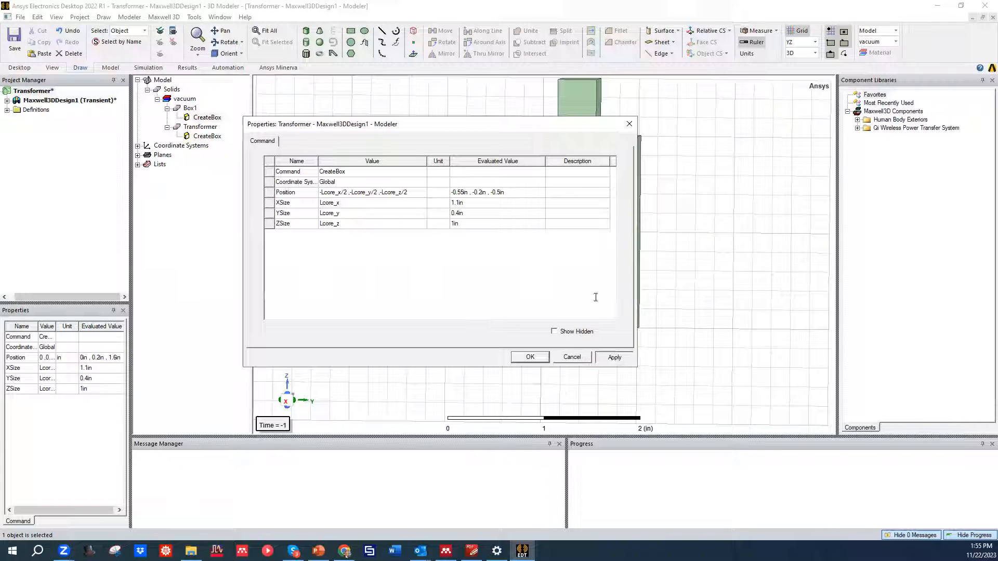
Make the Y and Z terms of Box1's position positive, giving -Lcore_x/2, Lcore_y/2, Lcore_z/2, and accept the parameters.
{"action": "left_click_drag", "start_coordinate": [524, 129], "coordinate": [327, 131]}
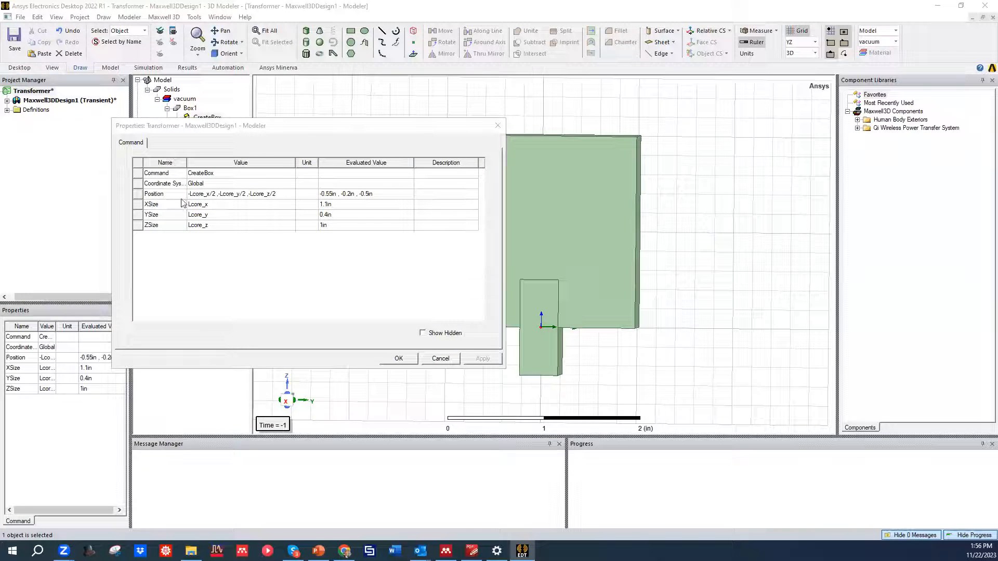
{"action": "left_click", "coordinate": [219, 194]}
{"action": "key", "text": "BackSpace"}
{"action": "left_click", "coordinate": [249, 194]}
{"action": "key", "text": "BackSpace"}
{"action": "left_click", "coordinate": [432, 295]}
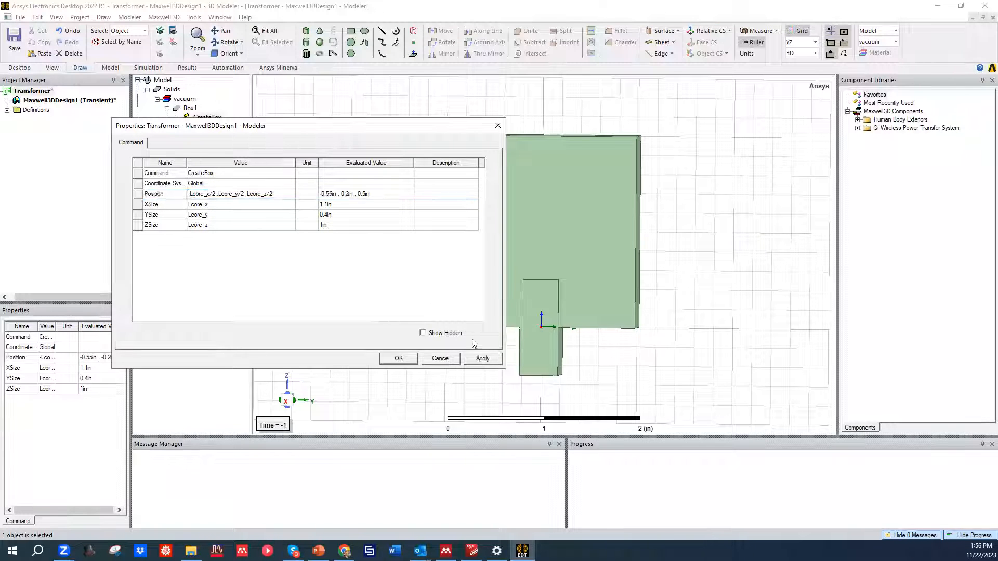
{"action": "left_click", "coordinate": [482, 358]}
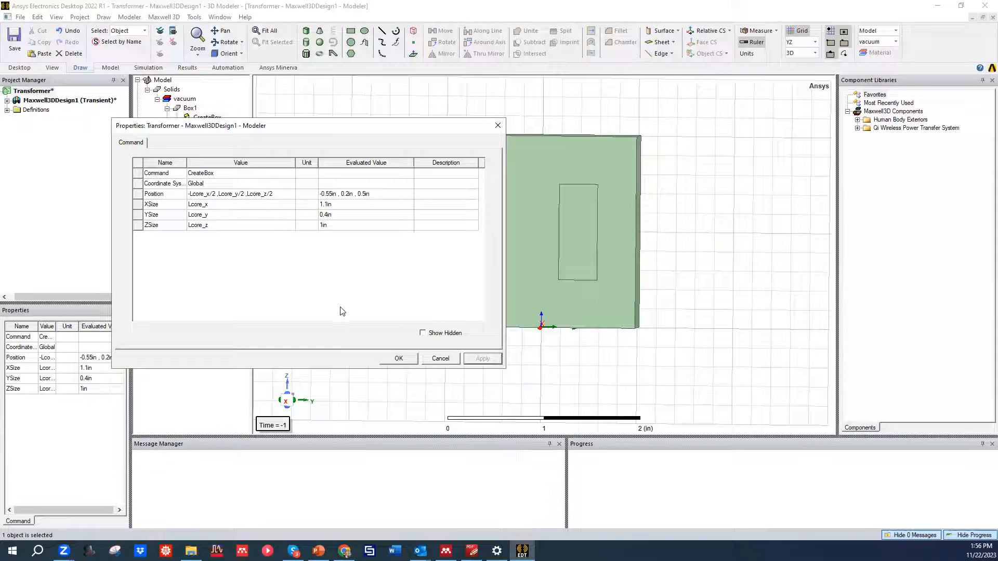
{"action": "left_click", "coordinate": [412, 360]}
Duplicate the window box Box1 in place by copying and pasting it.
{"action": "mouse_move", "coordinate": [398, 176]}
{"action": "left_mouse_down", "text": "alt"}
{"action": "mouse_move", "coordinate": [414, 204]}
{"action": "mouse_move", "coordinate": [395, 177]}
{"action": "left_mouse_up", "text": "alt"}
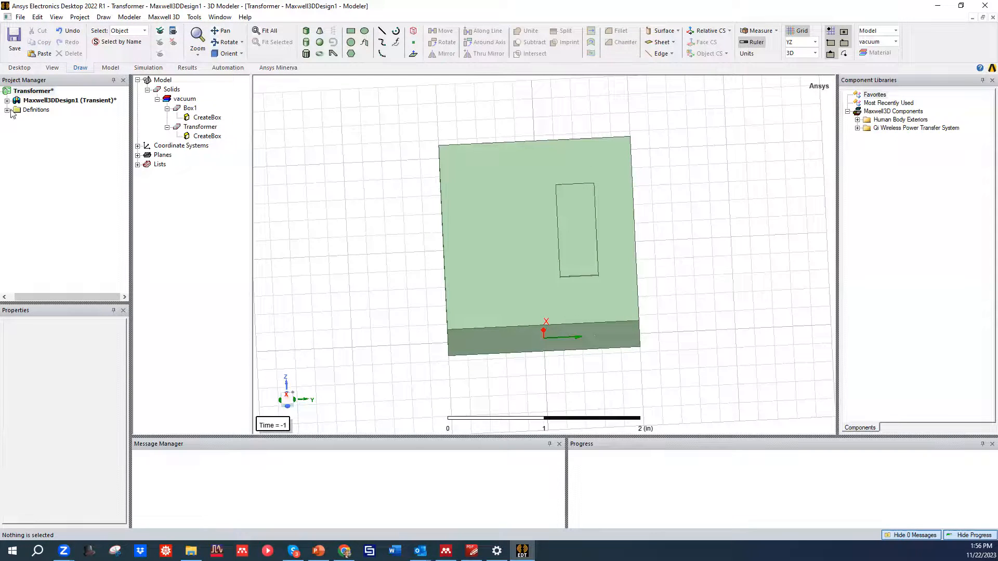
{"action": "left_click", "coordinate": [193, 127]}
{"action": "left_click", "coordinate": [191, 109]}
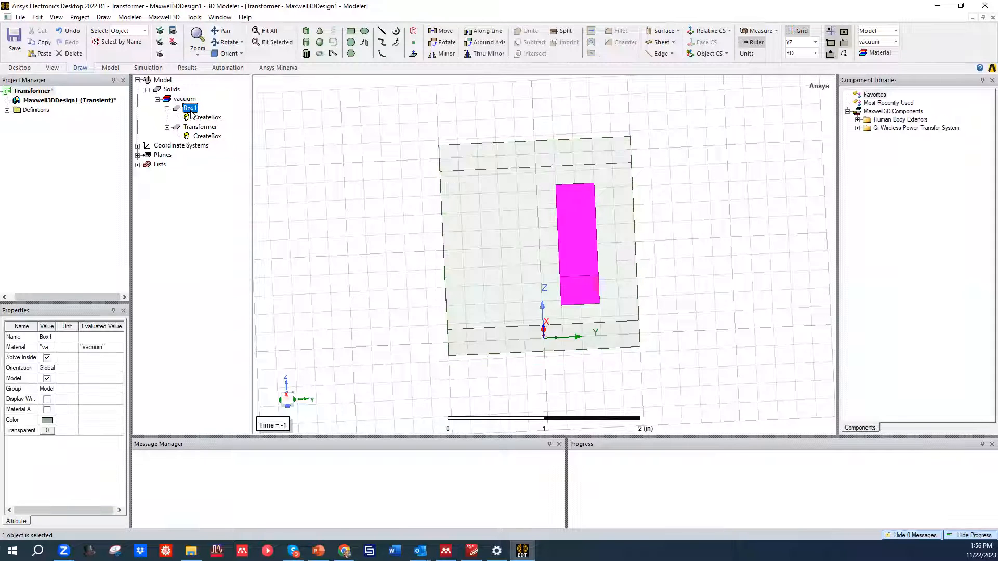
{"action": "key", "text": "ctrl+v"}
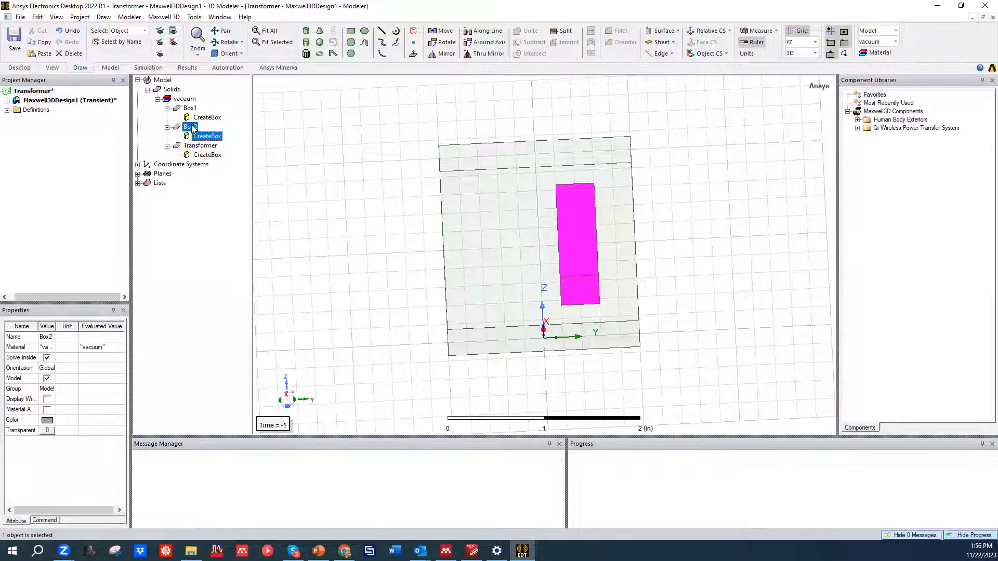
Rotate the duplicated window box Box2 by 180 deg about the Z axis.
{"action": "left_click", "coordinate": [192, 127]}
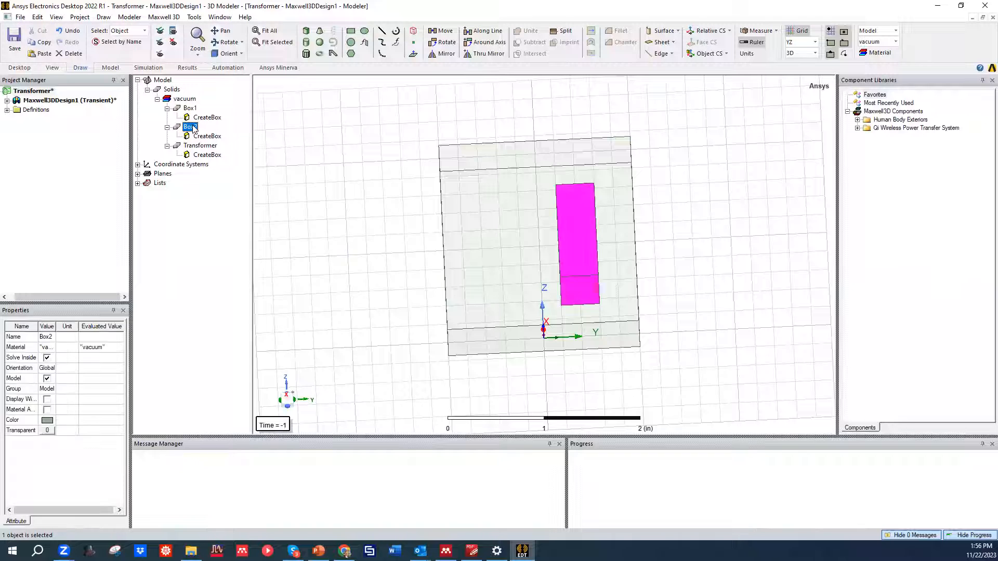
{"action": "right_click", "coordinate": [192, 127]}
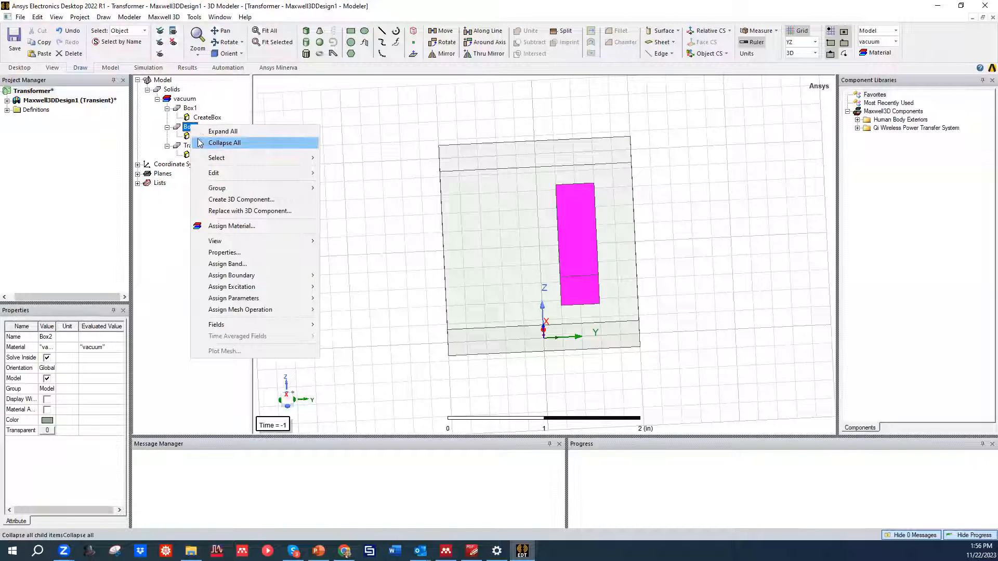
{"action": "left_click", "coordinate": [415, 9]}
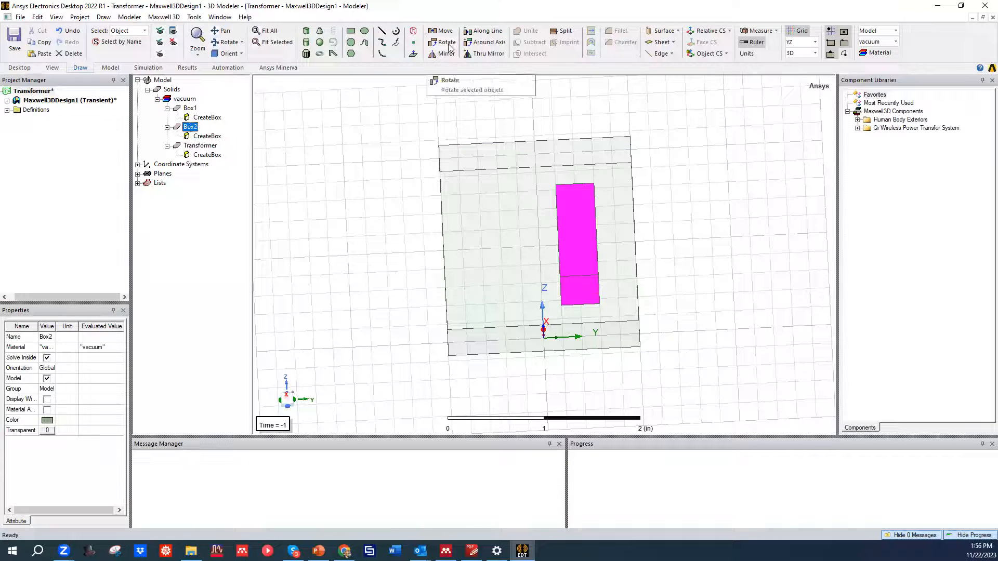
{"action": "left_click", "coordinate": [448, 44]}
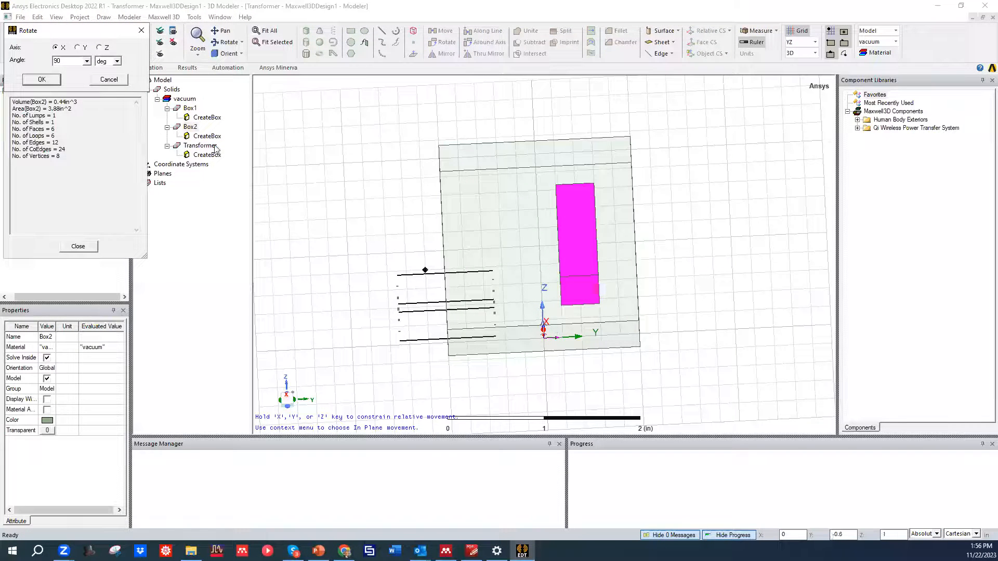
{"action": "left_click", "coordinate": [99, 47]}
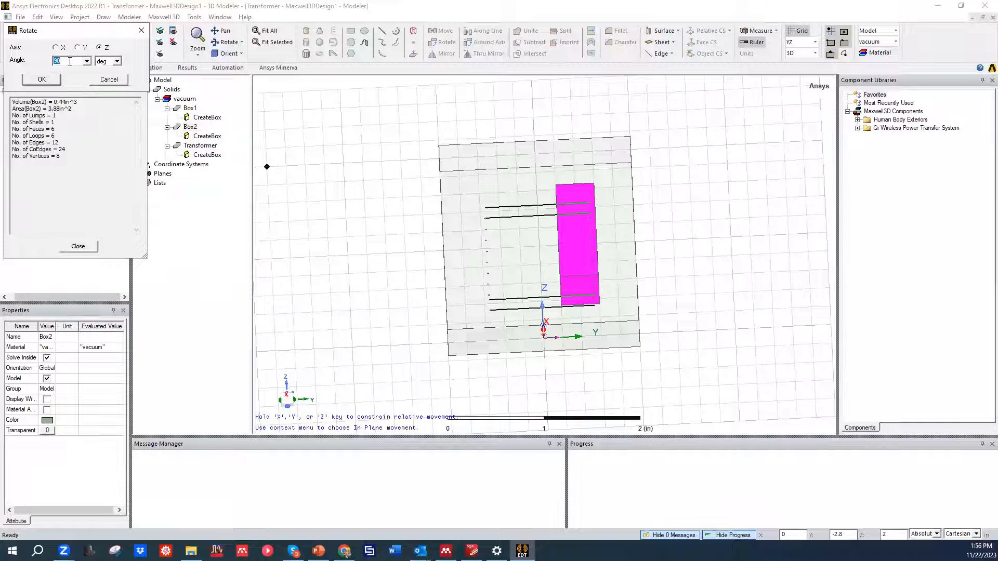
{"action": "type", "text": "180"}
{"action": "key", "text": "Tab"}
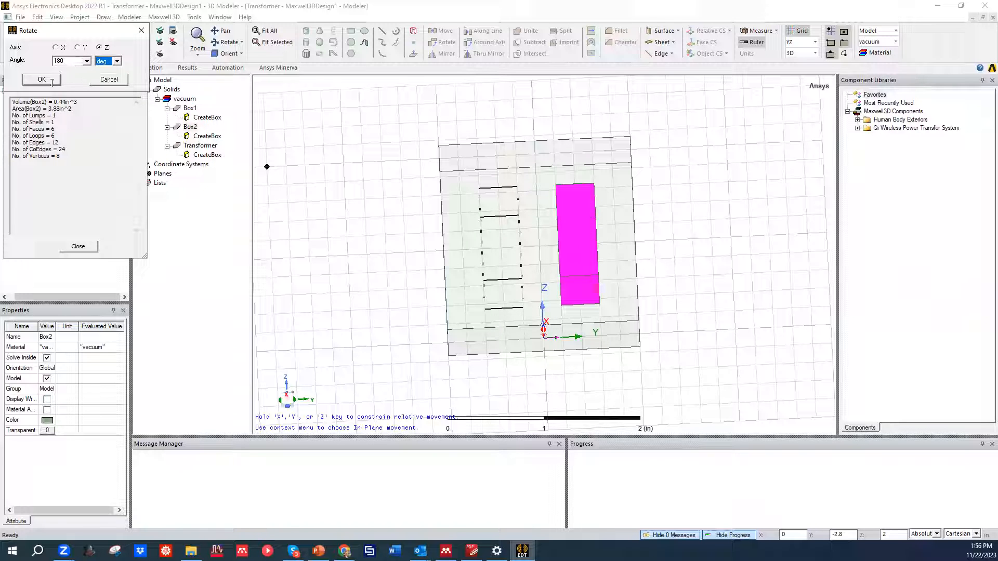
{"action": "left_click", "coordinate": [41, 79]}
Subtract Box1 and Box2 from the Transformer box, without cloning the tool objects, to cut both core windows.
{"action": "left_click_drag", "start_coordinate": [464, 242], "coordinate": [512, 257], "text": "alt"}
{"action": "left_click", "coordinate": [190, 108]}
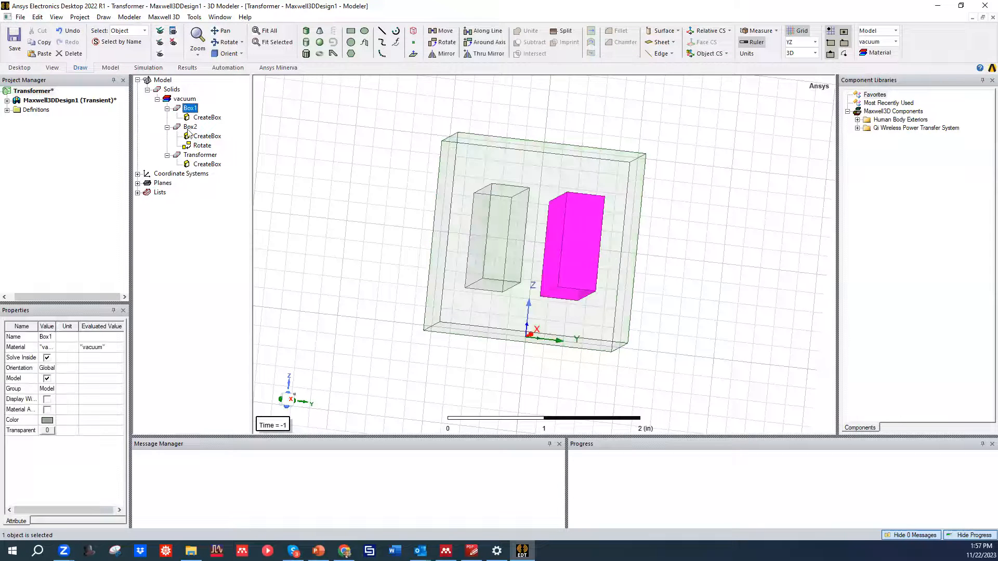
{"action": "left_click", "coordinate": [190, 126], "text": "ctrl"}
{"action": "left_click", "coordinate": [200, 155], "text": "ctrl"}
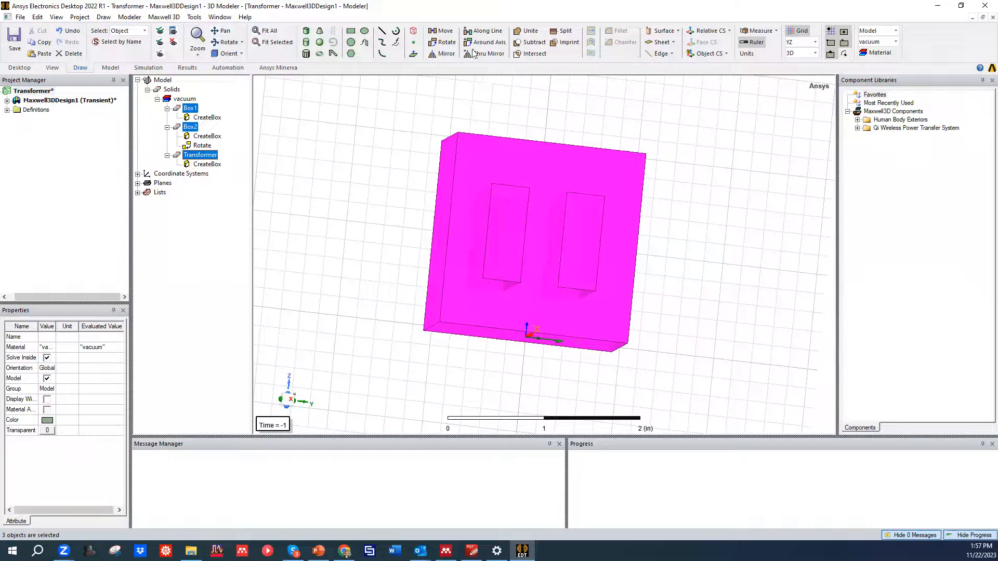
{"action": "left_click", "coordinate": [539, 42]}
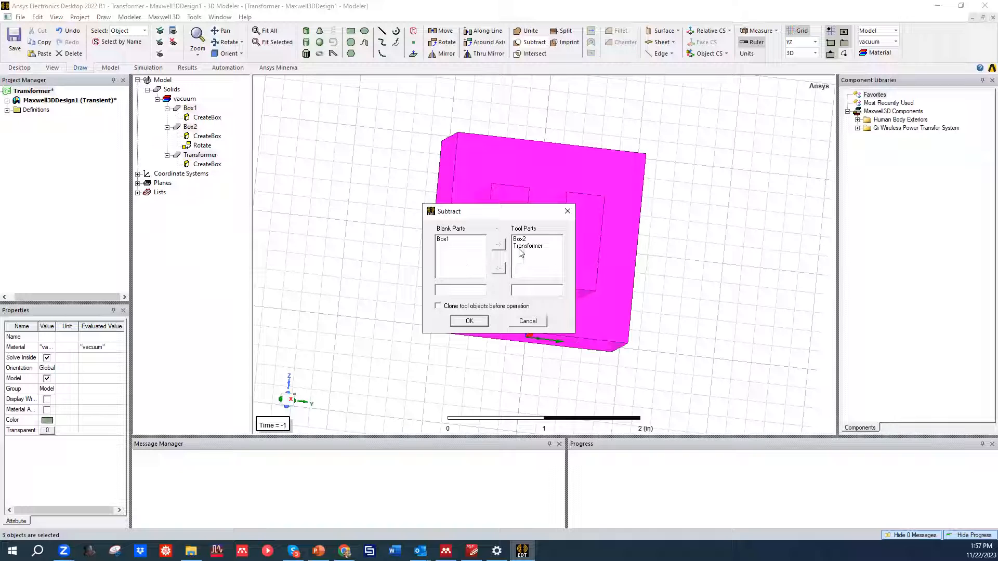
{"action": "left_click", "coordinate": [463, 240]}
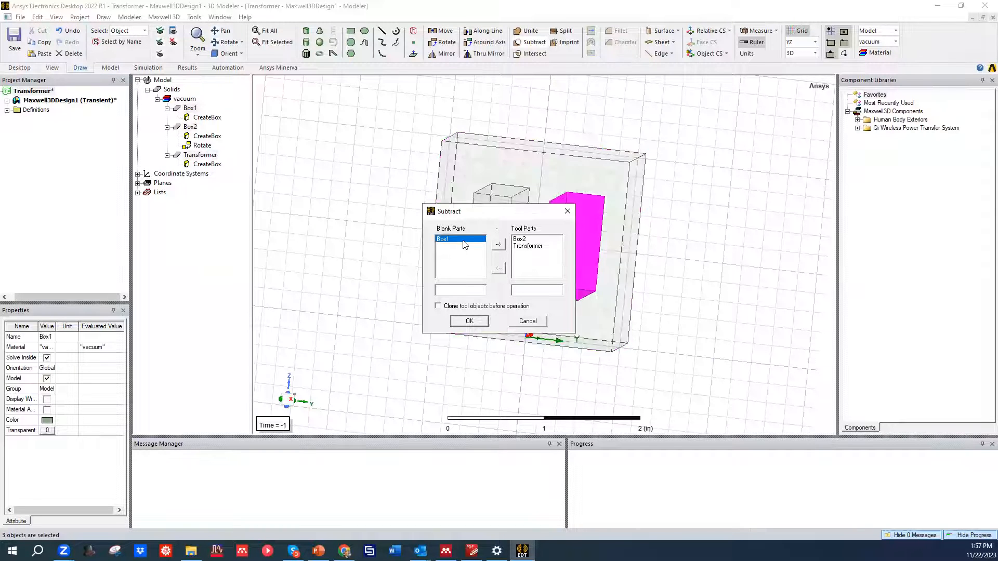
{"action": "left_click", "coordinate": [525, 246]}
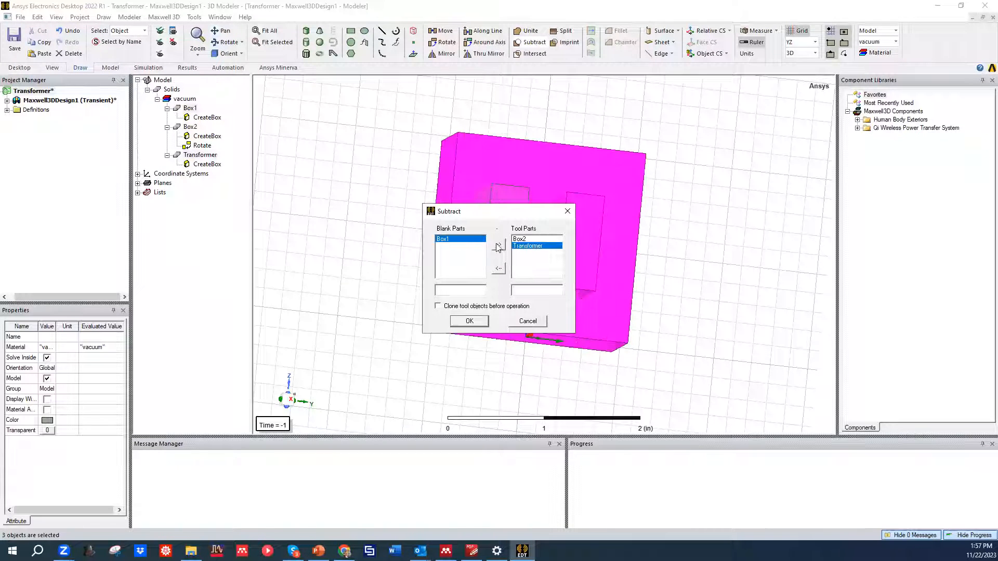
{"action": "left_click", "coordinate": [499, 268]}
{"action": "left_click", "coordinate": [499, 244]}
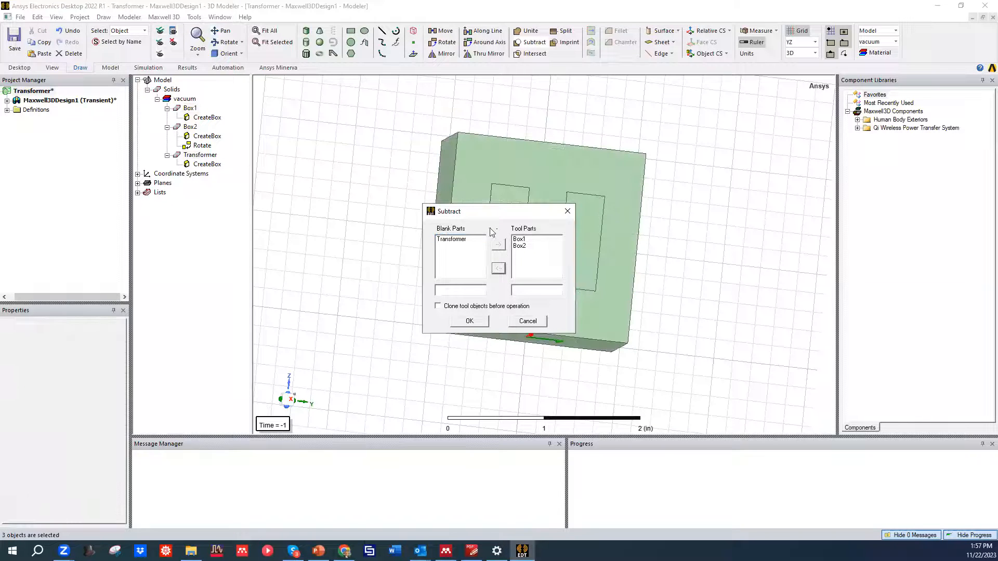
{"action": "left_click", "coordinate": [480, 323]}
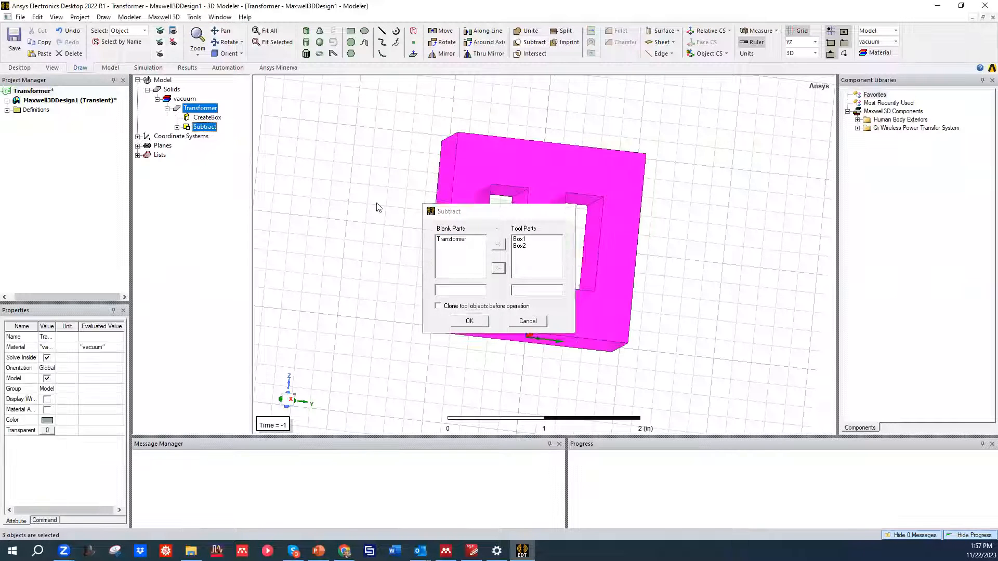
{"action": "left_click", "coordinate": [382, 186]}
Draw a tall, narrow rectangle in the YZ plane inside the core window on the positive Y side, close to the centre leg.
{"action": "middle_click_drag", "start_coordinate": [384, 184], "coordinate": [450, 226]}
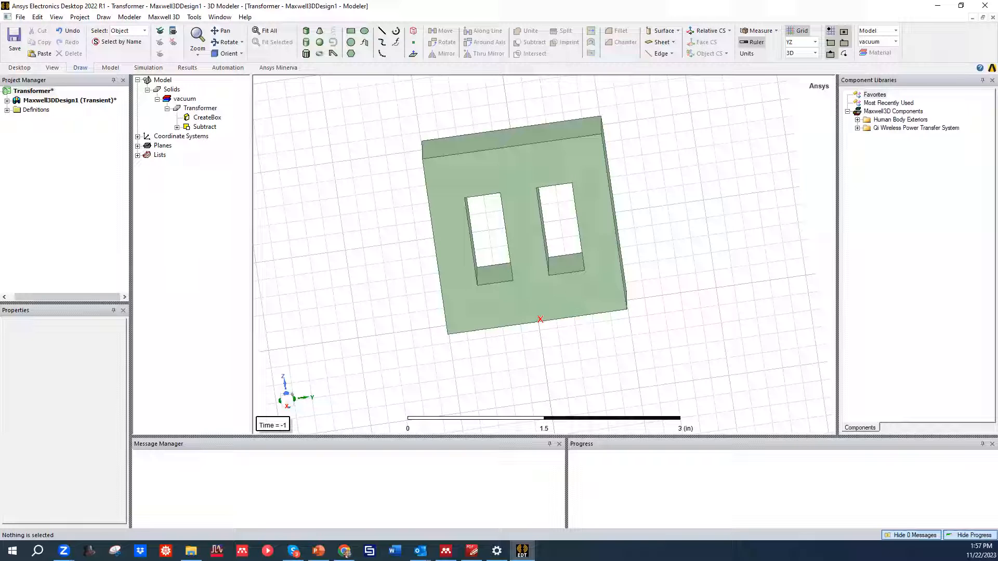
{"action": "middle_click_drag", "start_coordinate": [590, 174], "coordinate": [630, 194]}
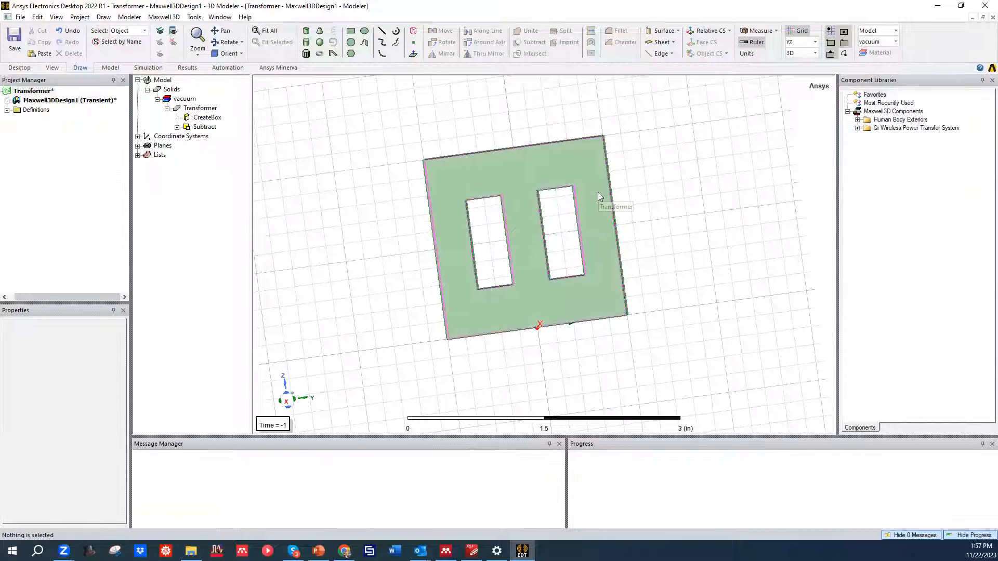
{"action": "scroll", "coordinate": [598, 192], "scroll_direction": "up", "scroll_amount": 2}
{"action": "scroll", "coordinate": [537, 200], "scroll_direction": "up", "scroll_amount": 3}
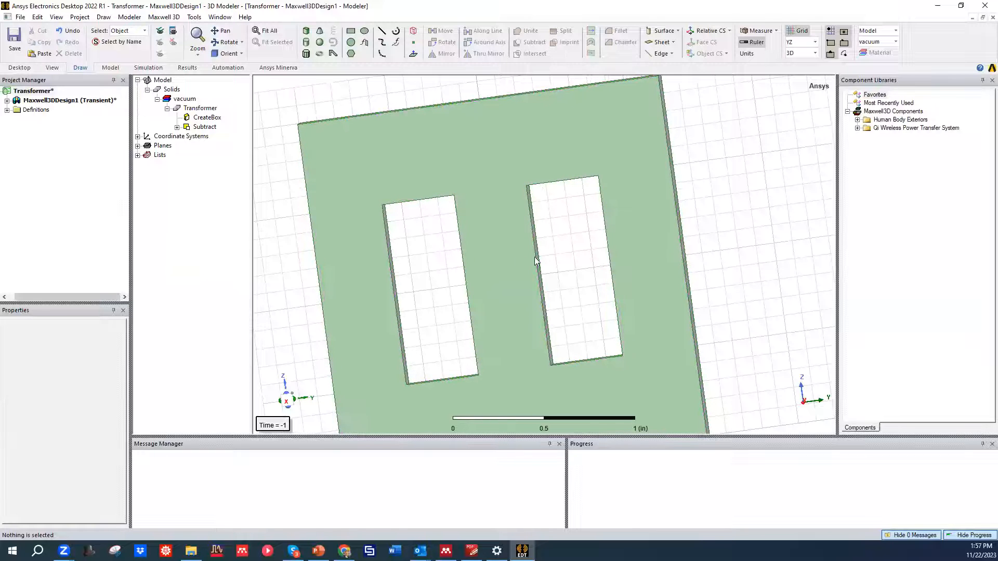
{"action": "left_click", "coordinate": [351, 32]}
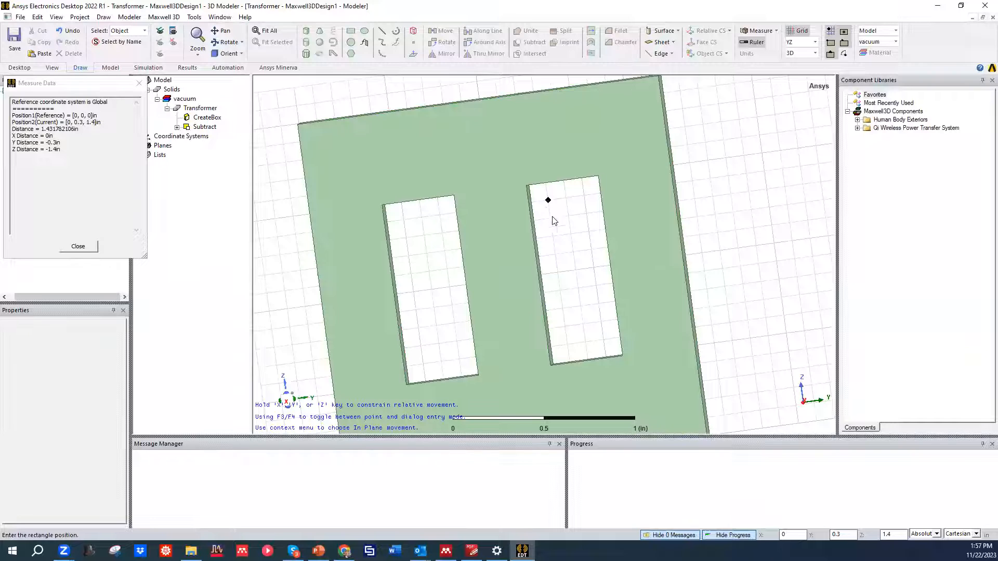
{"action": "scroll", "coordinate": [554, 218], "scroll_direction": "up", "scroll_amount": 1}
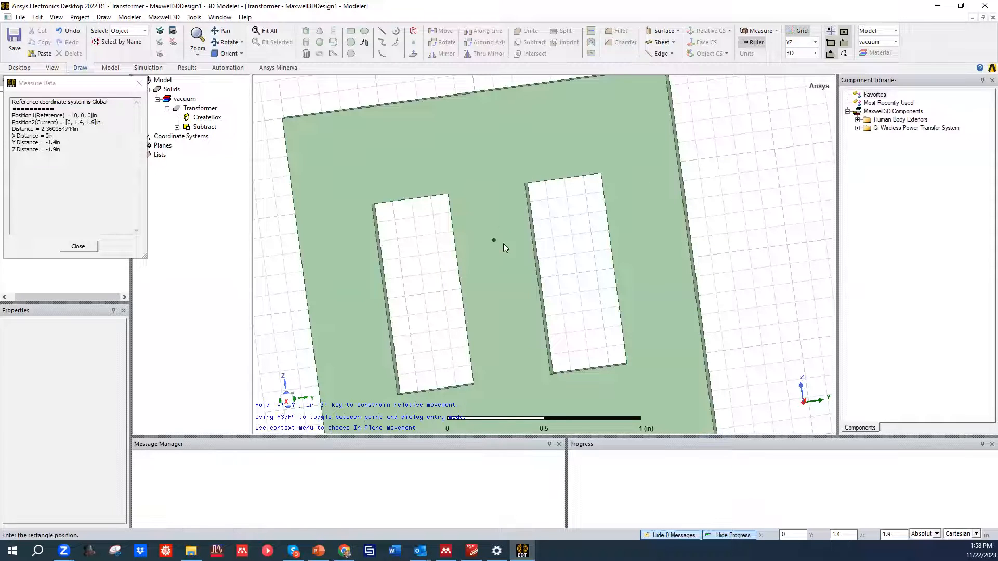
{"action": "left_click", "coordinate": [537, 190]}
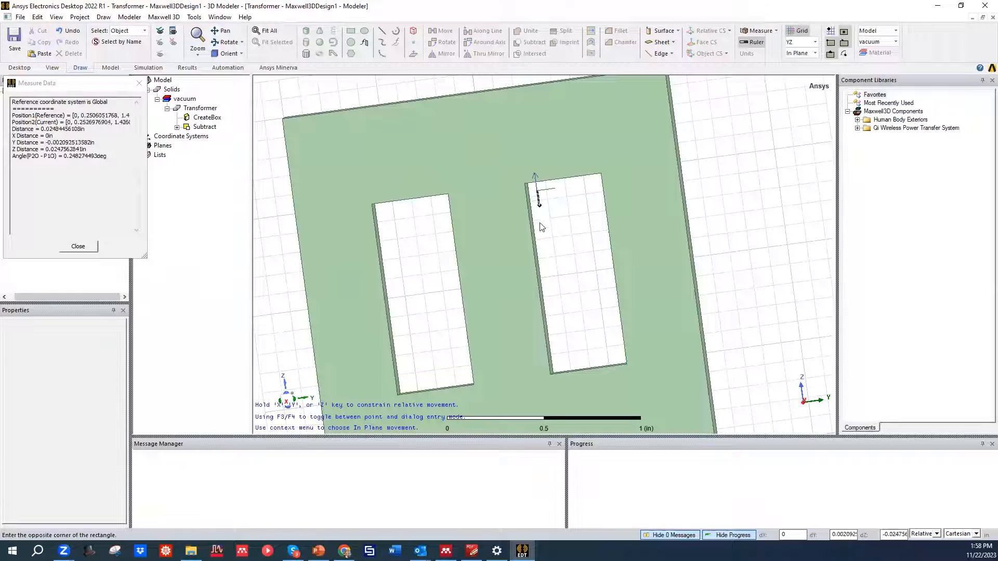
{"action": "left_click", "coordinate": [581, 360]}
{"action": "left_click_drag", "start_coordinate": [631, 287], "coordinate": [612, 233], "text": "alt"}
{"action": "left_click", "coordinate": [742, 199]}
Examine the narrow rectangle's placement inside the core window from several angles.
{"action": "left_click_drag", "start_coordinate": [695, 203], "coordinate": [594, 225], "text": "alt"}
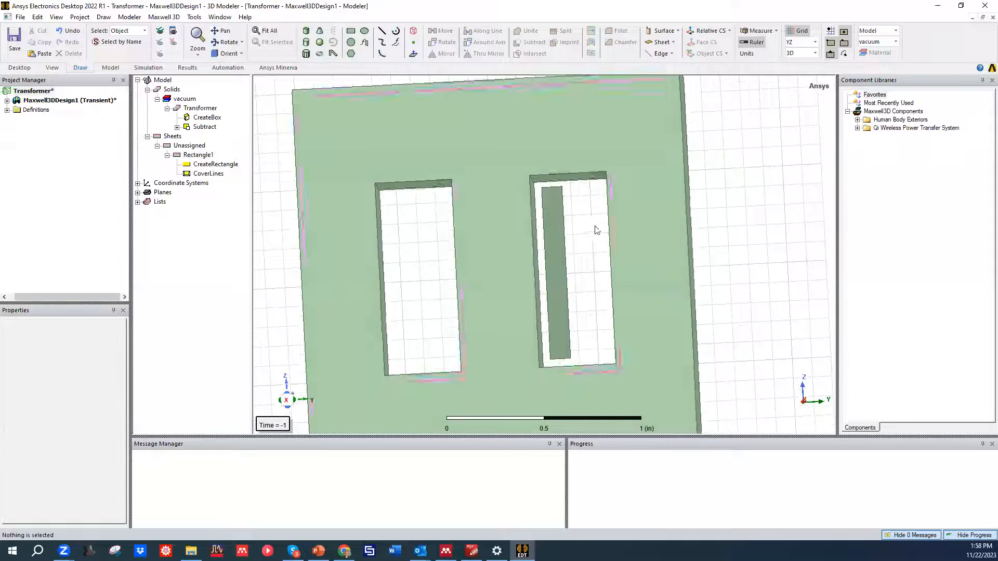
{"action": "left_click", "coordinate": [561, 226]}
{"action": "left_click", "coordinate": [699, 205]}
{"action": "left_click_drag", "start_coordinate": [583, 215], "coordinate": [486, 210], "text": "alt"}
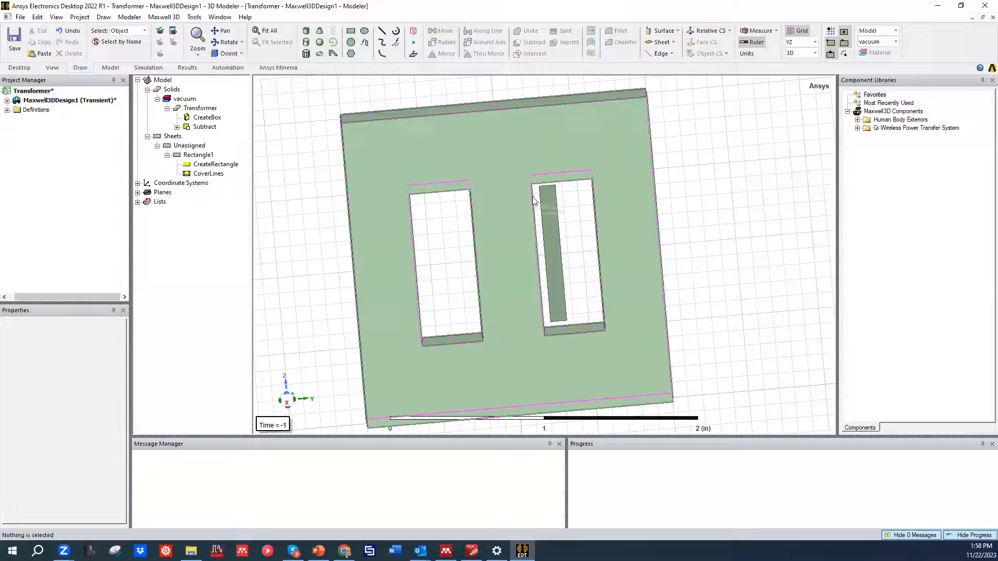
{"action": "middle_click_drag", "start_coordinate": [506, 198], "coordinate": [527, 154]}
{"action": "scroll", "coordinate": [522, 235], "scroll_direction": "up", "scroll_amount": 2}
{"action": "scroll", "coordinate": [522, 234], "scroll_direction": "down", "scroll_amount": 3}
{"action": "scroll", "coordinate": [521, 222], "scroll_direction": "down", "scroll_amount": 2}
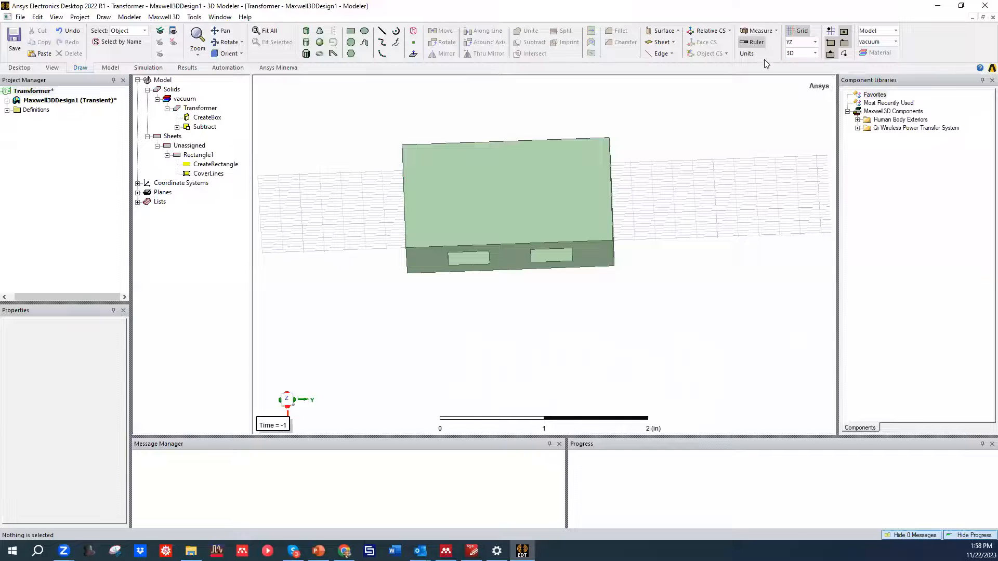
Set the drawing plane to XY and draw a rectangle about 1.2 in in X by 0.79 in in Y around the centre leg.
{"action": "left_click", "coordinate": [801, 42]}
{"action": "left_click", "coordinate": [795, 51]}
{"action": "middle_click_drag", "start_coordinate": [592, 251], "coordinate": [541, 303]}
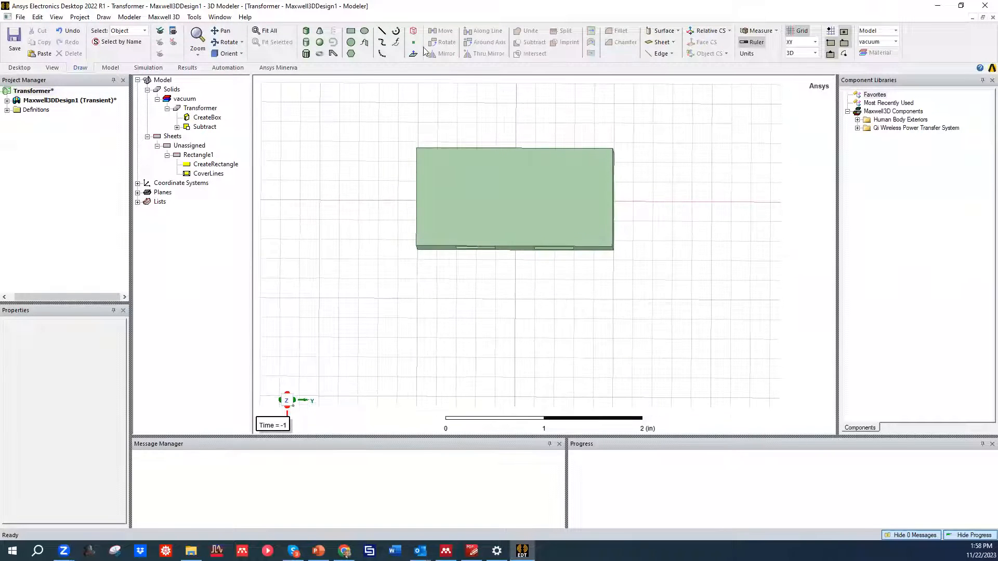
{"action": "left_click", "coordinate": [358, 34]}
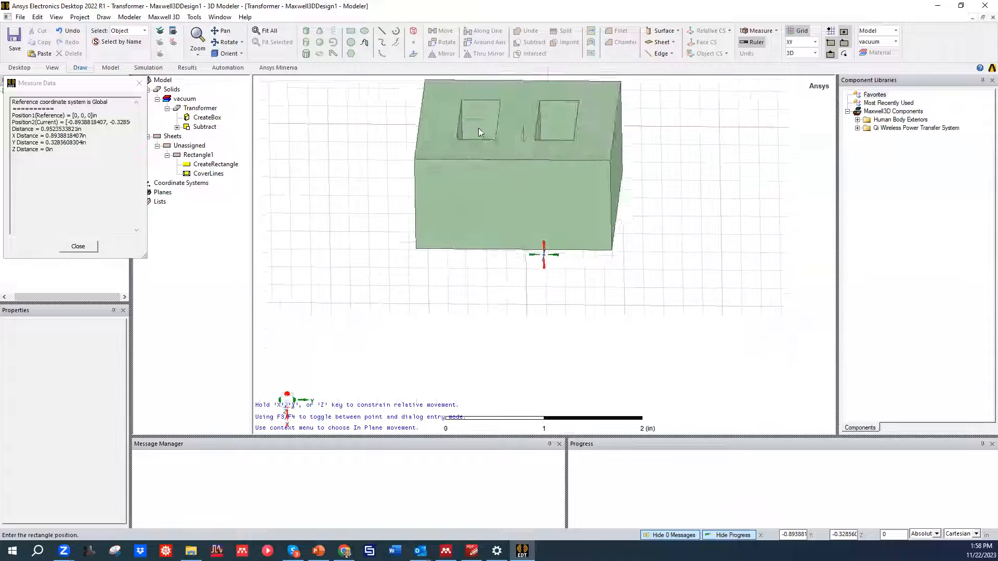
{"action": "middle_click_drag", "start_coordinate": [480, 131], "coordinate": [485, 125]}
{"action": "left_click", "coordinate": [477, 137]}
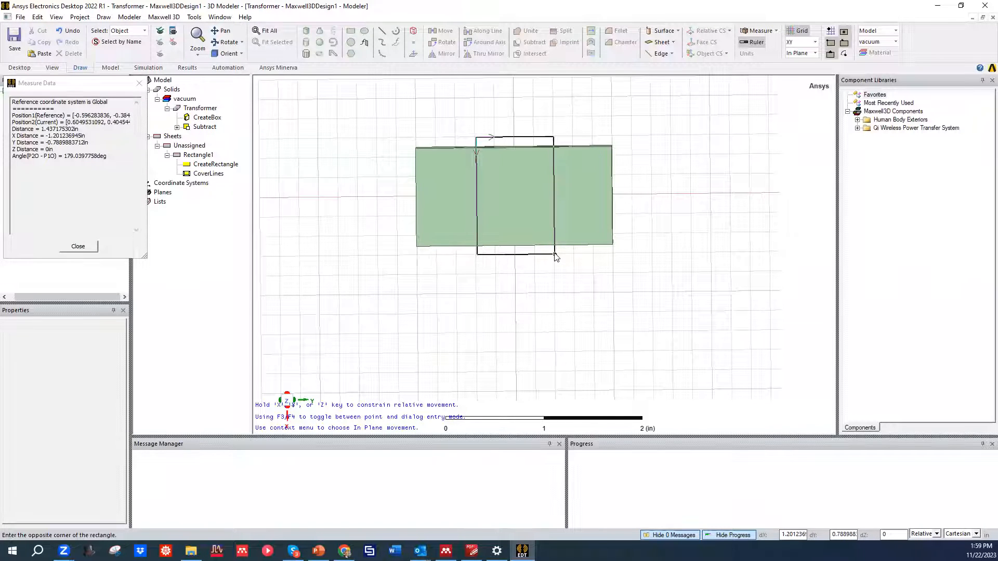
{"action": "left_click", "coordinate": [555, 257]}
Set the Z coordinate of the XY-plane rectangle's position to 1 in, apply it and accept the properties.
{"action": "middle_click_drag", "start_coordinate": [555, 257], "coordinate": [584, 191]}
{"action": "left_click", "coordinate": [198, 183]}
{"action": "double_click", "coordinate": [208, 192]}
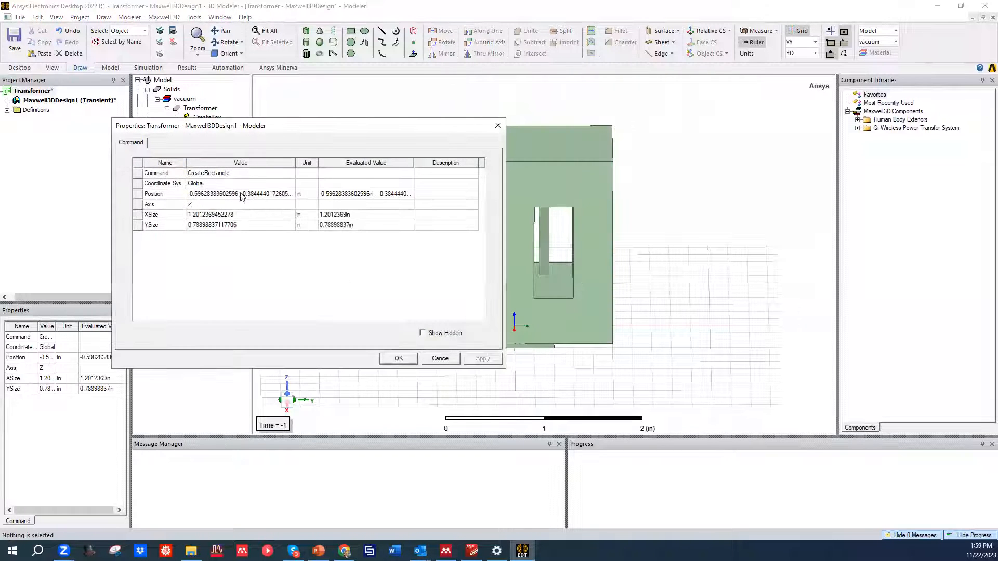
{"action": "left_click", "coordinate": [289, 194]}
{"action": "left_click_drag", "start_coordinate": [306, 163], "coordinate": [333, 166]}
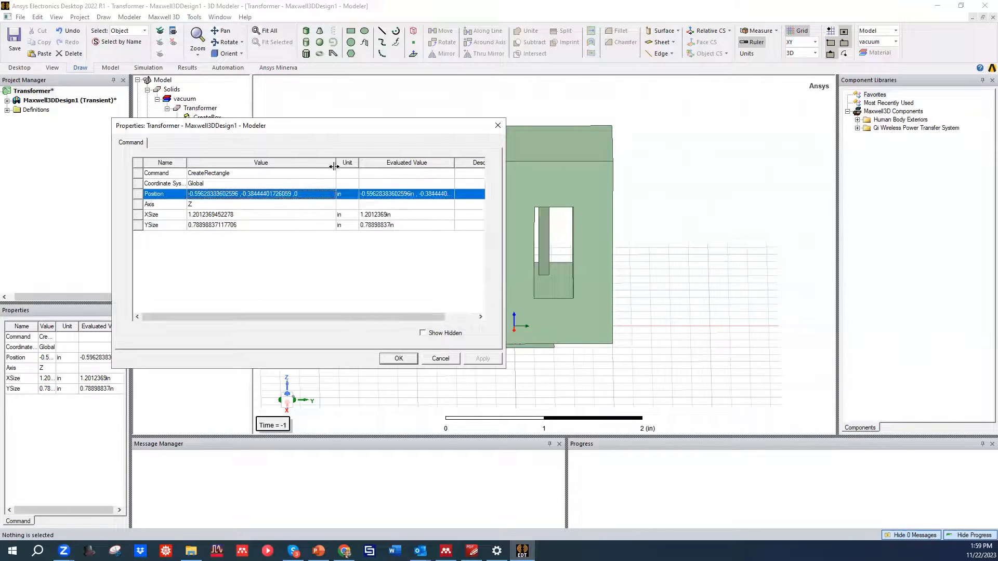
{"action": "left_click", "coordinate": [304, 194]}
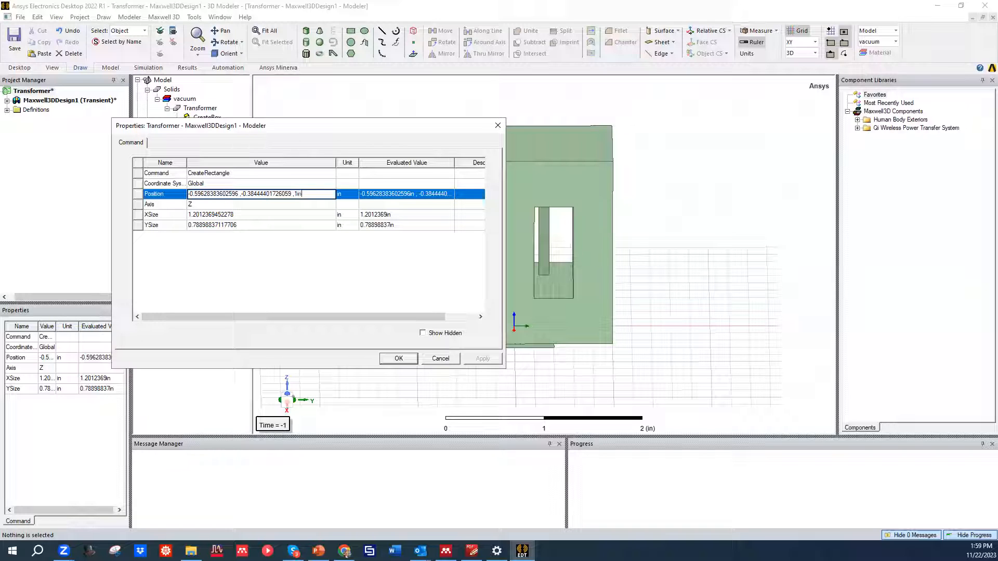
{"action": "left_click", "coordinate": [390, 283]}
{"action": "left_click", "coordinate": [483, 359]}
{"action": "left_click_drag", "start_coordinate": [433, 128], "coordinate": [336, 99]}
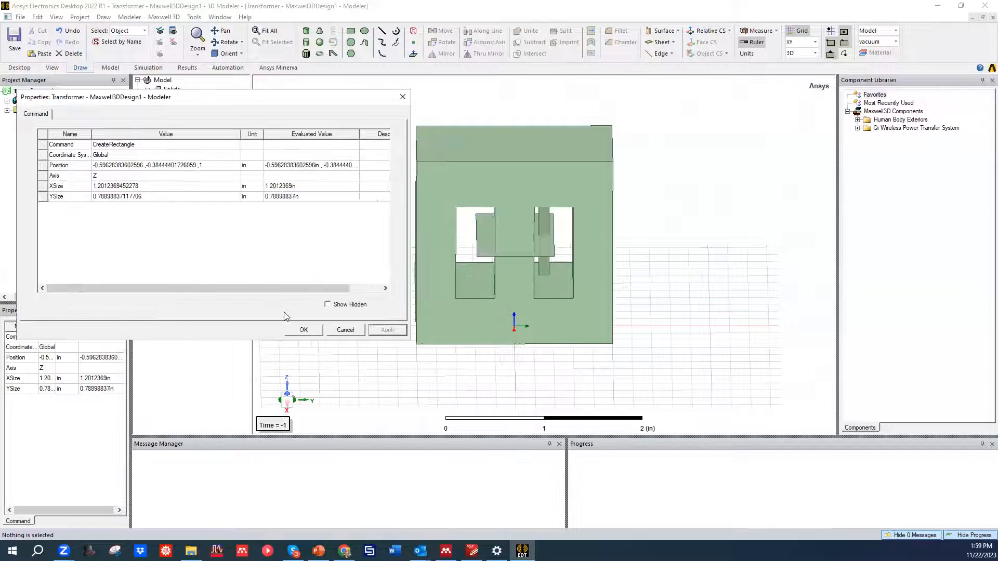
{"action": "left_click", "coordinate": [311, 332]}
Delete the last operation of Rectangle2 so that the sheet becomes a line outline for the winding path.
{"action": "mouse_move", "coordinate": [507, 239]}
{"action": "middle_mouse_down"}
{"action": "mouse_move", "coordinate": [519, 339]}
{"action": "mouse_move", "coordinate": [513, 238]}
{"action": "middle_mouse_up"}
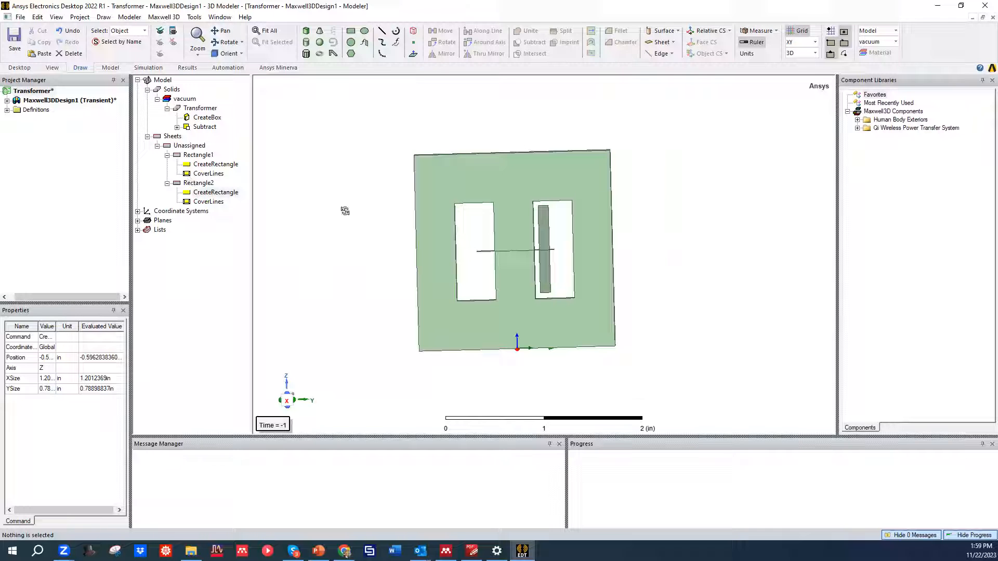
{"action": "left_click", "coordinate": [192, 182]}
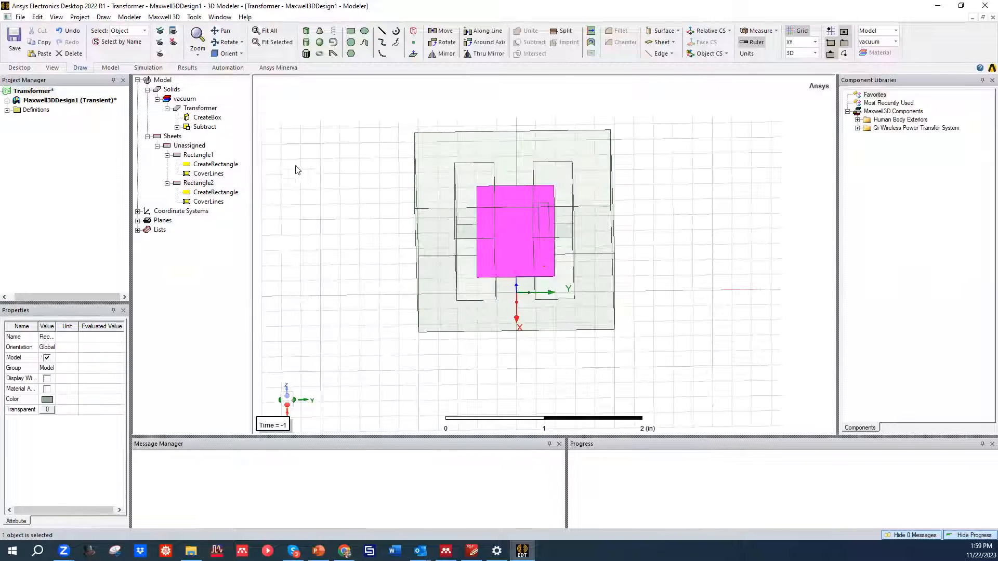
{"action": "left_click", "coordinate": [200, 186]}
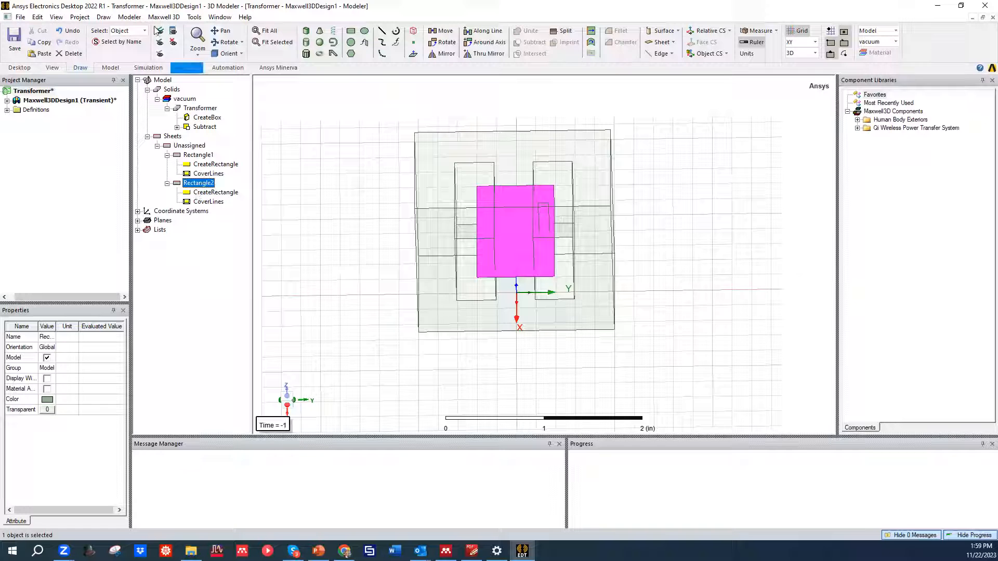
{"action": "left_click", "coordinate": [130, 17]}
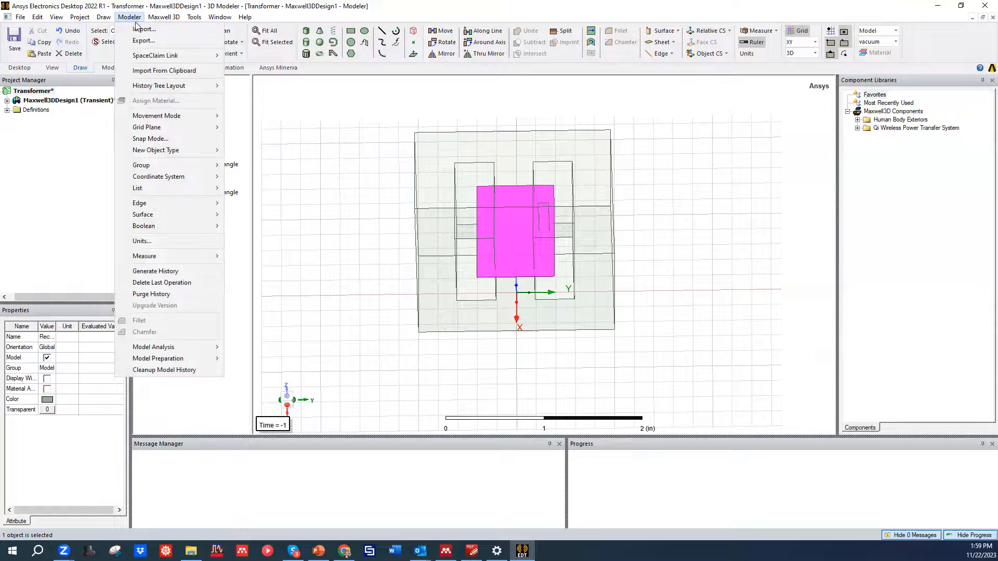
{"action": "mouse_move", "coordinate": [156, 18]}
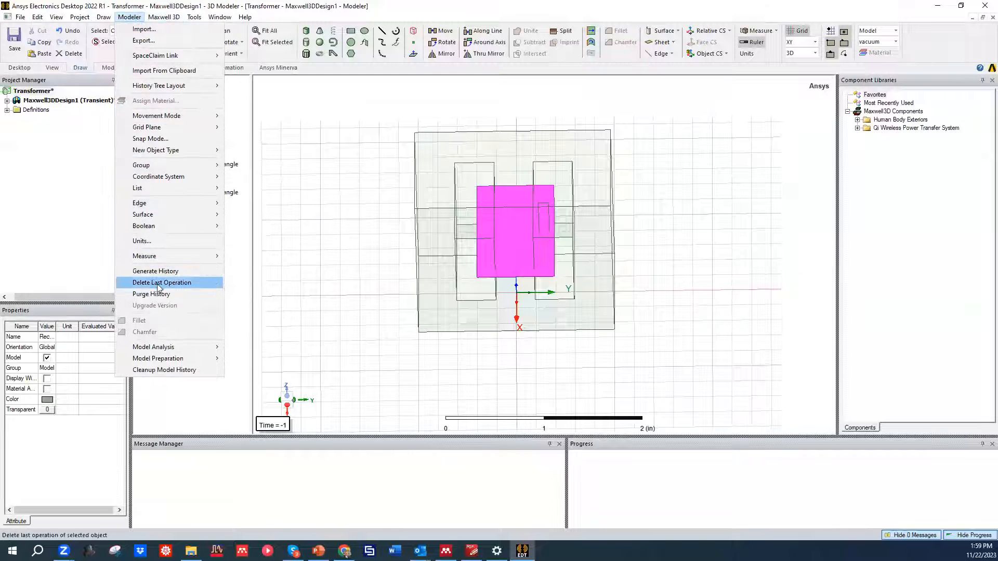
{"action": "left_click", "coordinate": [169, 286]}
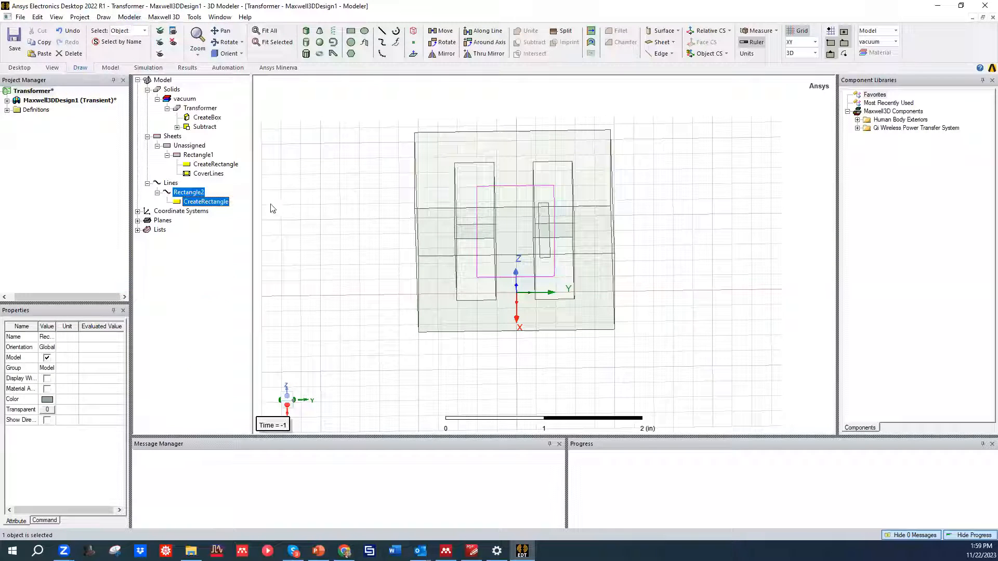
Examine from several angles how the rectangular path outline sits relative to the core windows and the narrow cross-section sheet.
{"action": "left_click_drag", "start_coordinate": [368, 214], "coordinate": [369, 167], "text": "alt"}
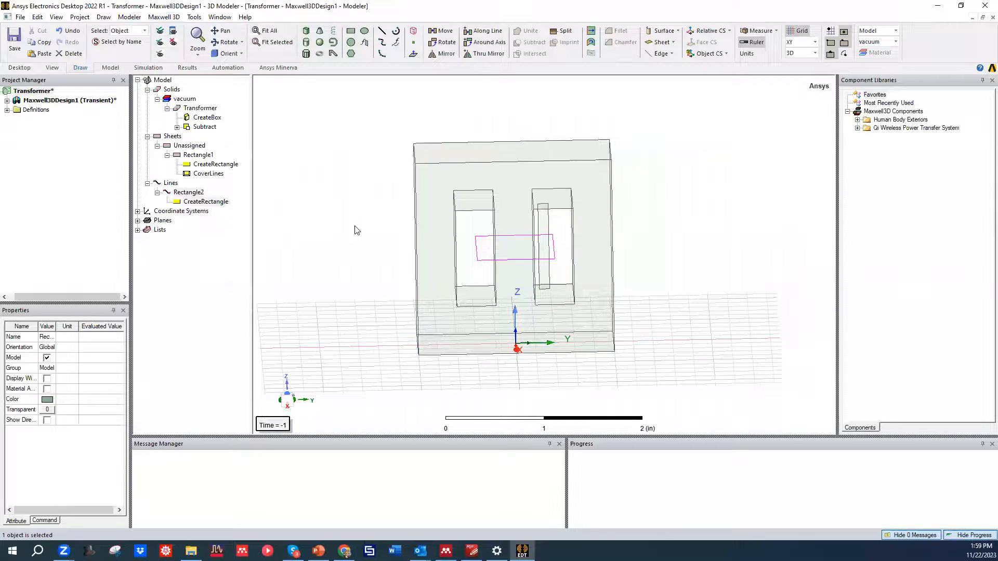
{"action": "left_click", "coordinate": [366, 229]}
{"action": "scroll", "coordinate": [481, 260], "scroll_direction": "up", "scroll_amount": 5}
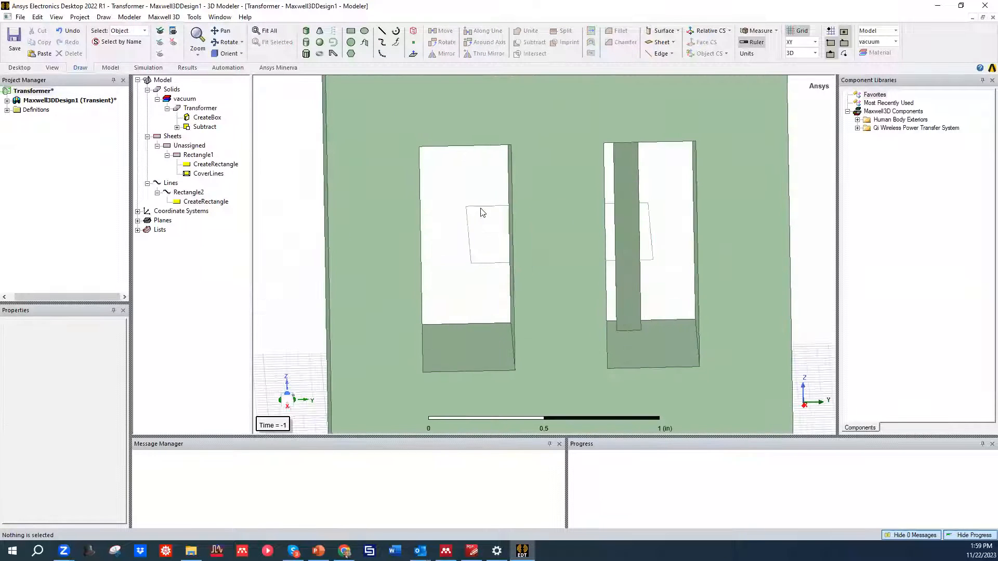
{"action": "left_click_drag", "start_coordinate": [460, 245], "coordinate": [368, 82], "text": "alt"}
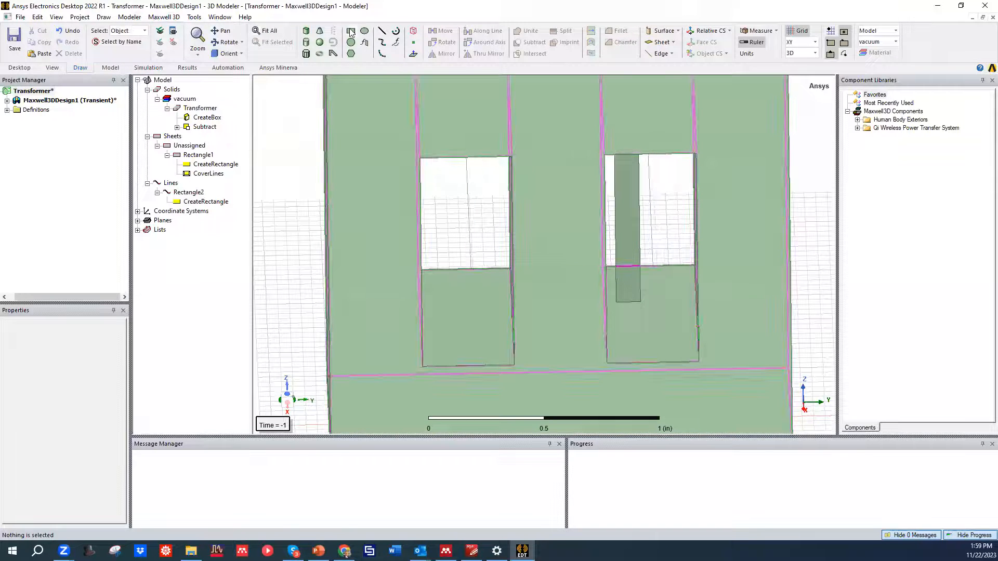
{"action": "mouse_move", "coordinate": [513, 229]}
{"action": "left_mouse_down", "text": "alt"}
{"action": "mouse_move", "coordinate": [530, 205]}
{"action": "mouse_move", "coordinate": [452, 205]}
{"action": "mouse_move", "coordinate": [513, 225]}
{"action": "mouse_move", "coordinate": [496, 222]}
{"action": "left_mouse_up", "text": "alt"}
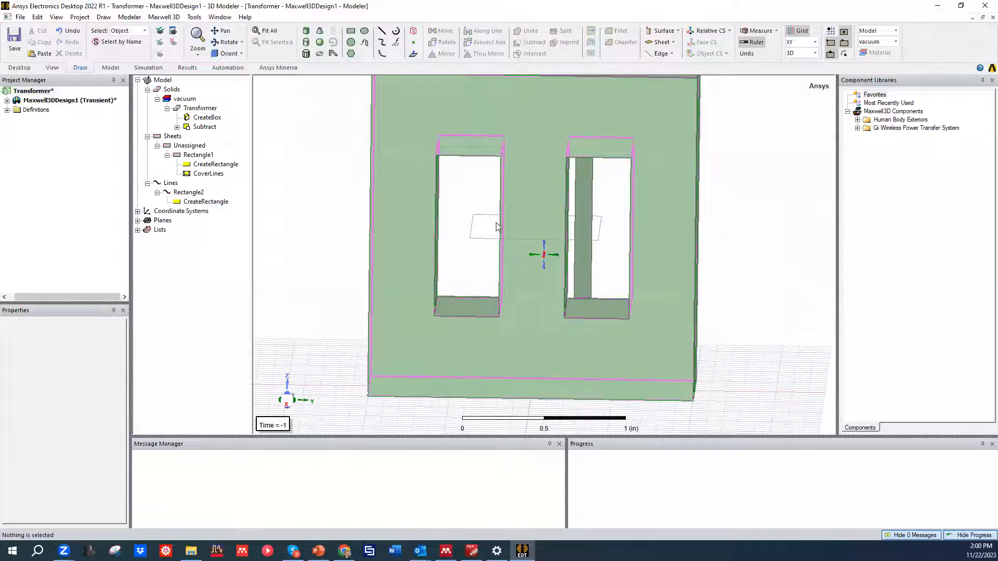
{"action": "left_click_drag", "start_coordinate": [496, 178], "coordinate": [472, 232], "text": "alt"}
{"action": "left_click", "coordinate": [473, 236]}
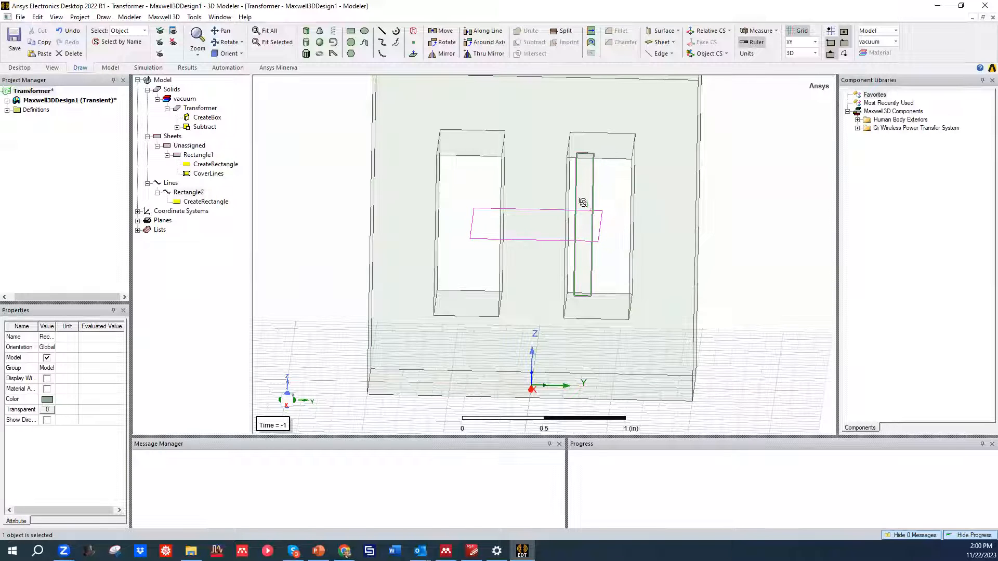
{"action": "left_click", "coordinate": [584, 174]}
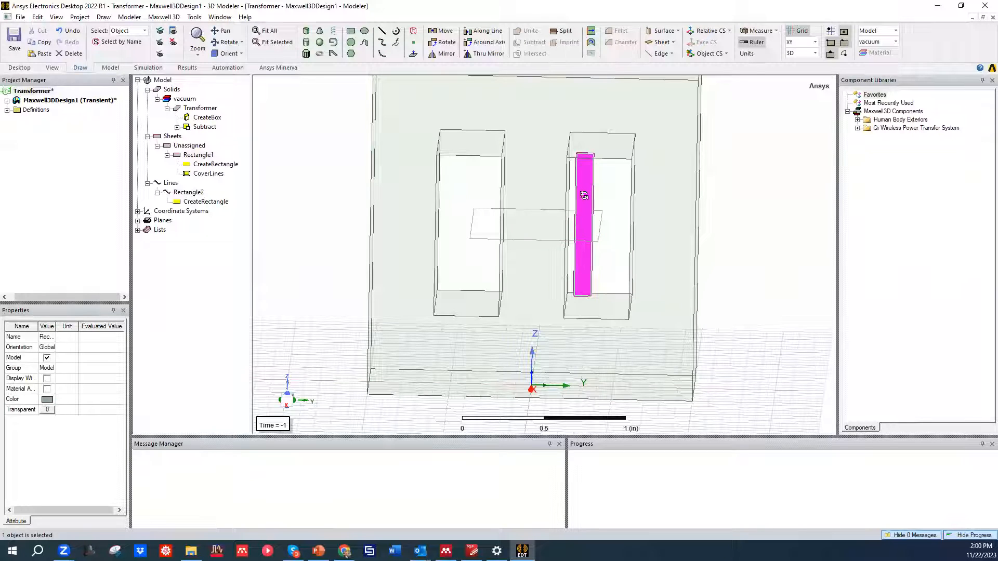
{"action": "left_click", "coordinate": [603, 185]}
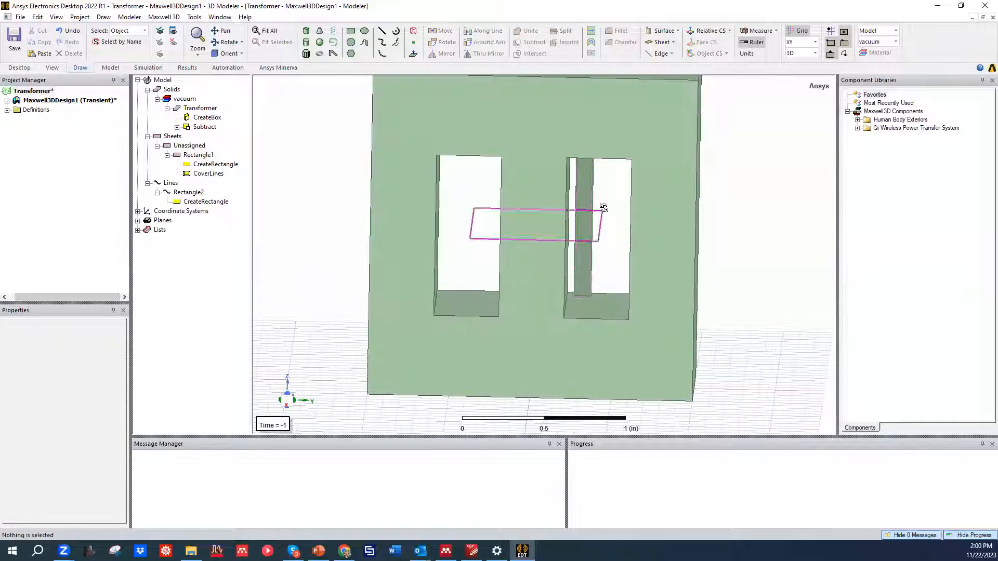
Start scaling the rectangular path outline around the centre leg with factors of 0.9 in X, 1 in Y and 1 in Z.
{"action": "left_click", "coordinate": [477, 237]}
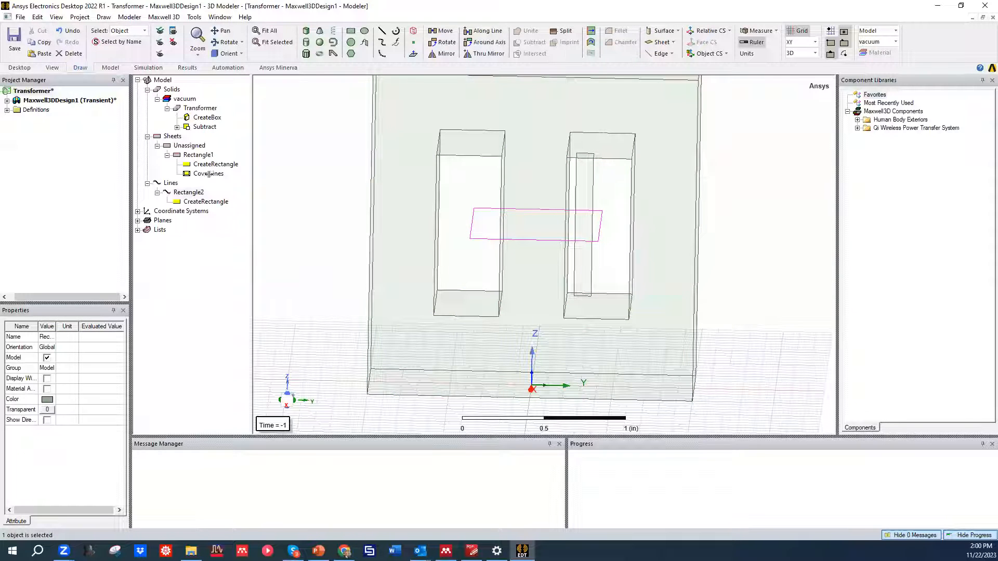
{"action": "right_click", "coordinate": [188, 192]}
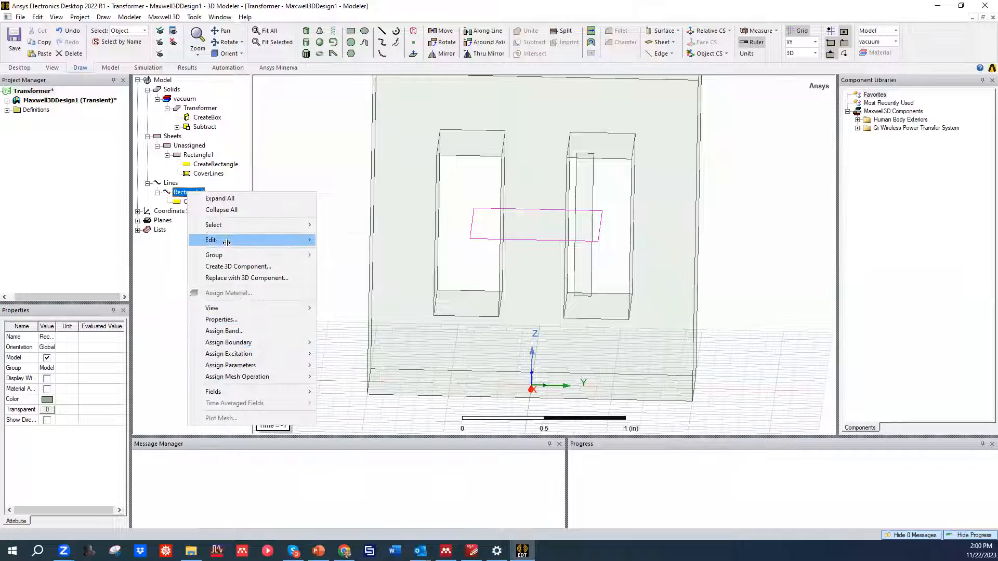
{"action": "mouse_move", "coordinate": [223, 241]}
{"action": "left_click", "coordinate": [340, 315]}
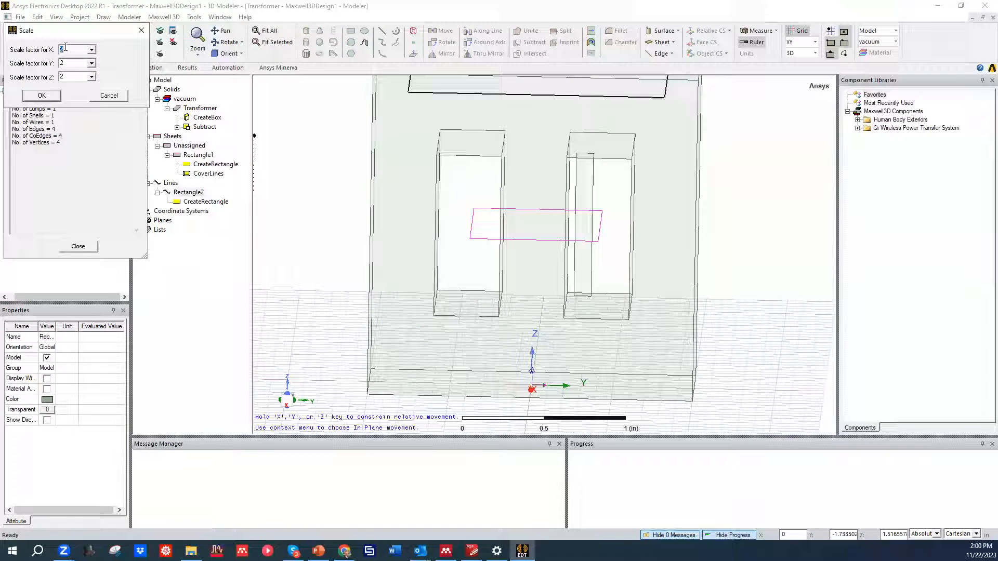
{"action": "double_click", "coordinate": [66, 63]}
{"action": "double_click", "coordinate": [61, 76]}
{"action": "type", "text": "1"}
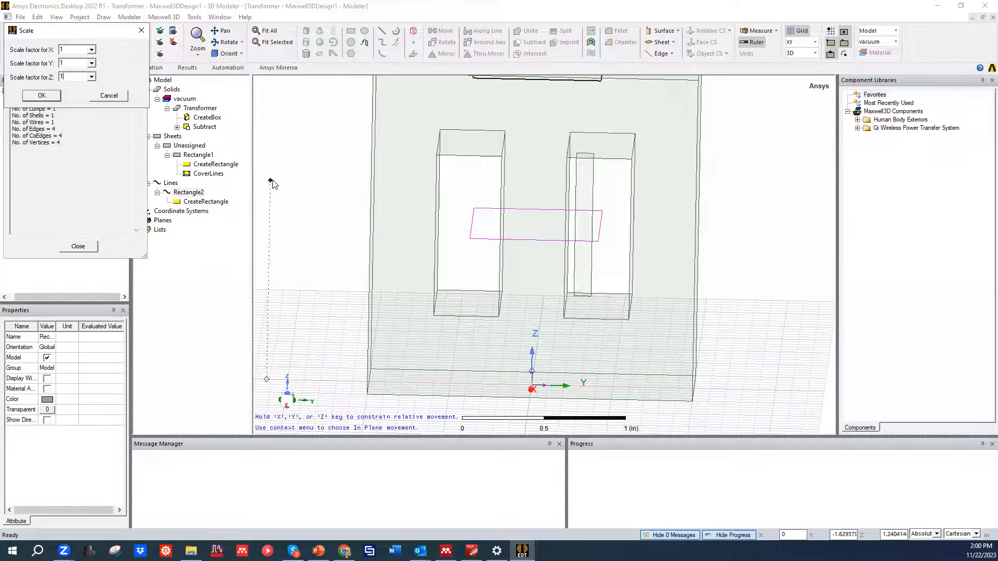
{"action": "double_click", "coordinate": [66, 51]}
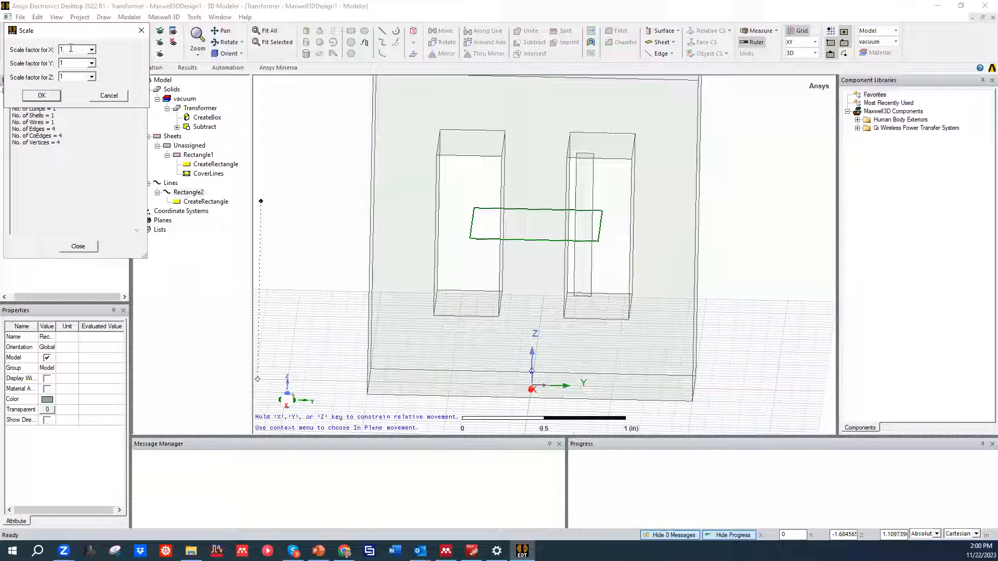
{"action": "key", "text": "BackSpace"}
{"action": "type", "text": "0.9"}
{"action": "middle_click_drag", "start_coordinate": [514, 215], "coordinate": [481, 242]}
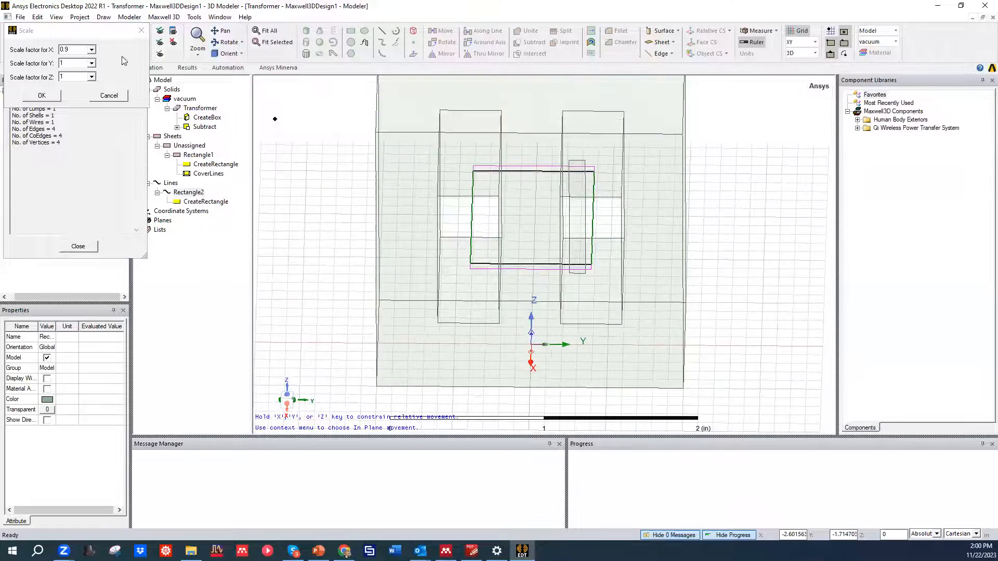
Try a Y scale factor of 0.9 for the path outline, then set it to 0.8 and apply the scaling.
{"action": "left_click", "coordinate": [80, 66]}
{"action": "type", "text": "0.9"}
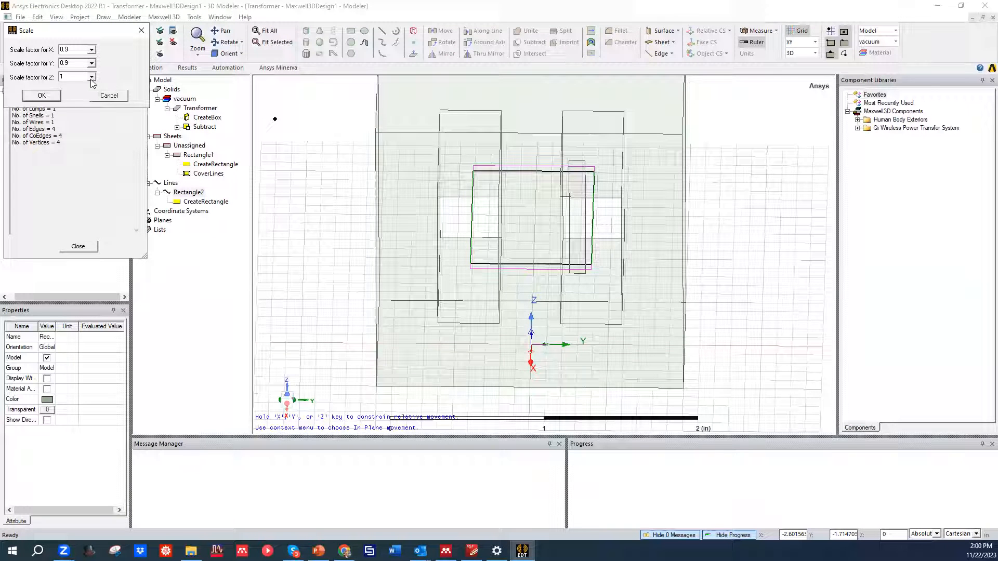
{"action": "key", "text": "Tab"}
{"action": "middle_click_drag", "start_coordinate": [435, 210], "coordinate": [432, 172]}
{"action": "left_click", "coordinate": [78, 63]}
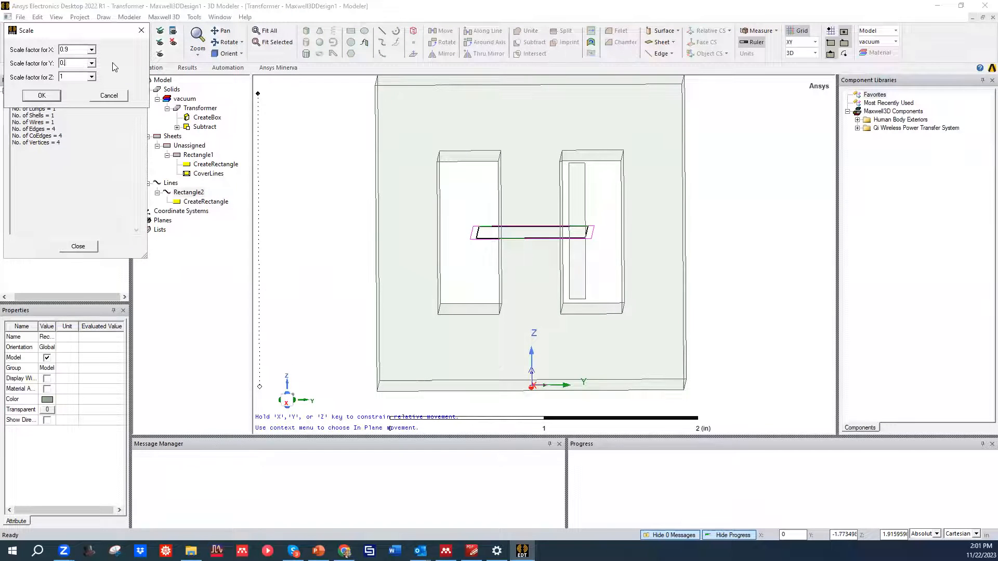
{"action": "left_click", "coordinate": [76, 74]}
{"action": "mouse_move", "coordinate": [460, 196]}
{"action": "middle_mouse_down"}
{"action": "mouse_move", "coordinate": [451, 178]}
{"action": "mouse_move", "coordinate": [448, 192]}
{"action": "middle_mouse_up"}
{"action": "left_click", "coordinate": [72, 96]}
{"action": "left_click", "coordinate": [50, 96]}
Start scaling the narrow cross-section sheet in the core window with factors of 1 in X, 0.9 in Y and 1 in Z.
{"action": "middle_click_drag", "start_coordinate": [588, 259], "coordinate": [539, 210]}
{"action": "left_click", "coordinate": [582, 203]}
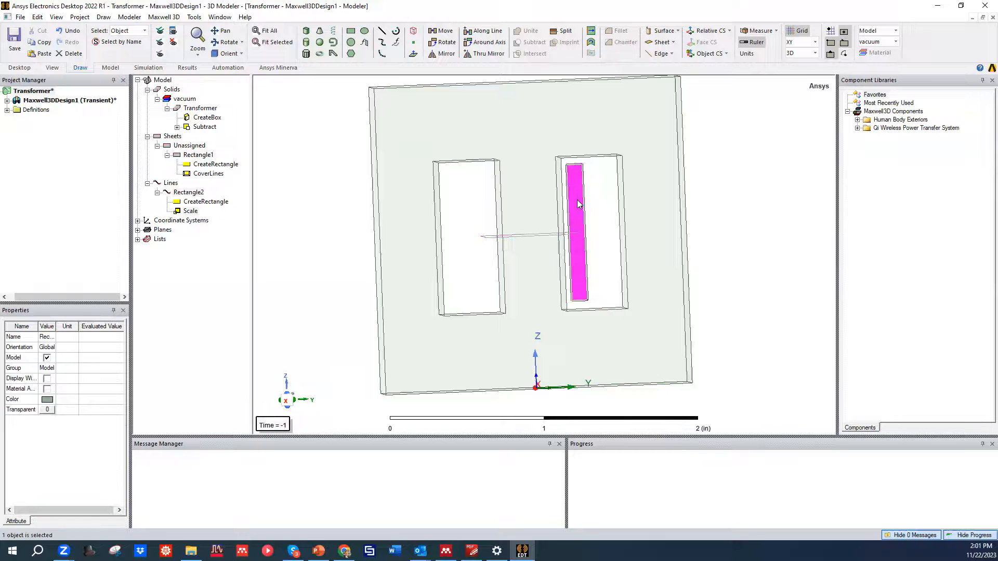
{"action": "double_click", "coordinate": [208, 155]}
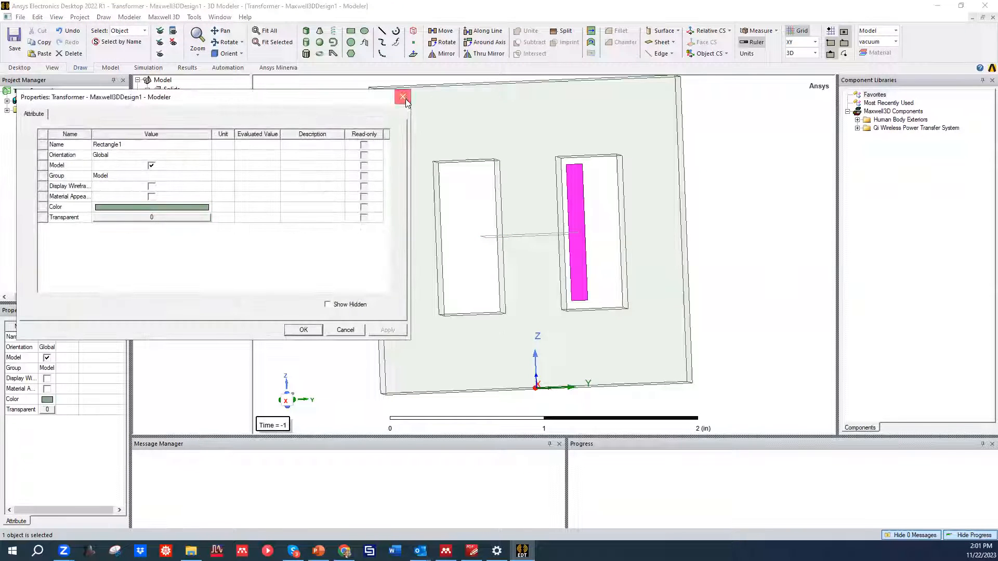
{"action": "left_click", "coordinate": [404, 98]}
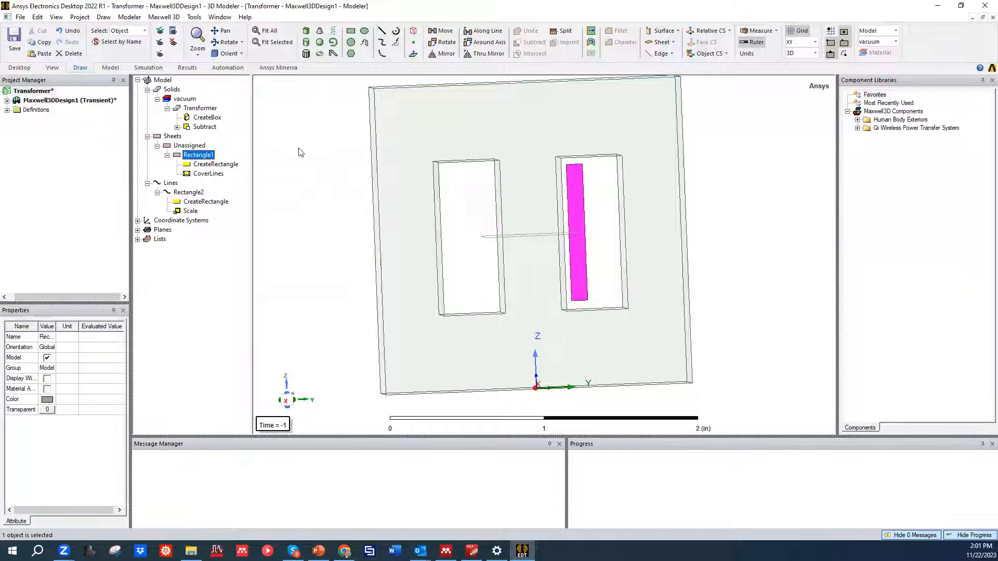
{"action": "right_click", "coordinate": [199, 155]}
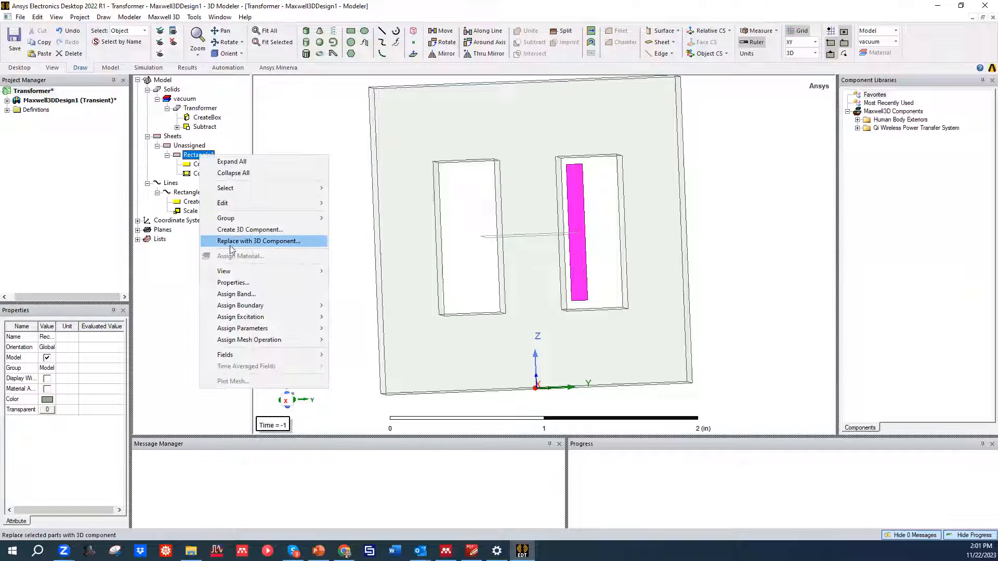
{"action": "mouse_move", "coordinate": [306, 203]}
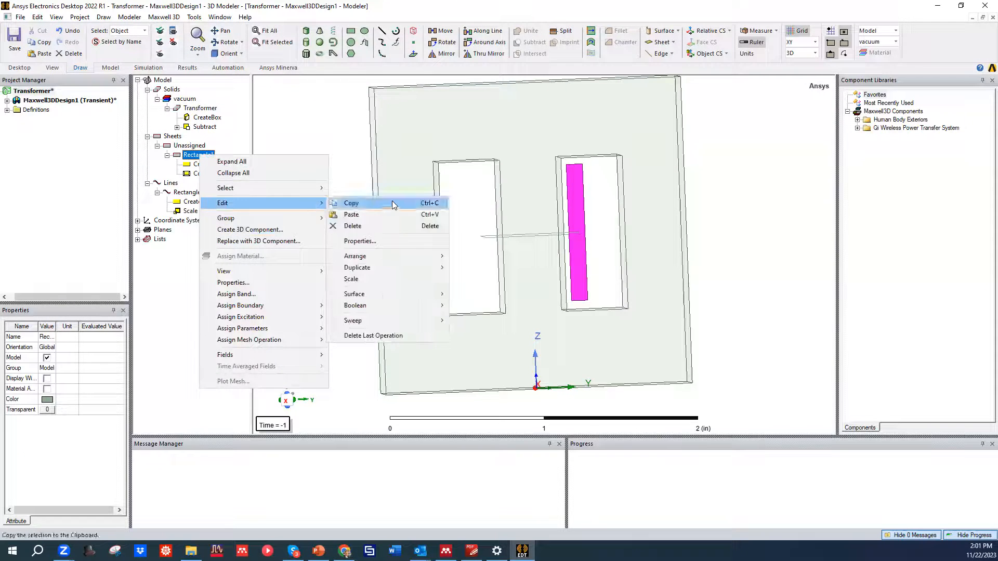
{"action": "left_click", "coordinate": [382, 279]}
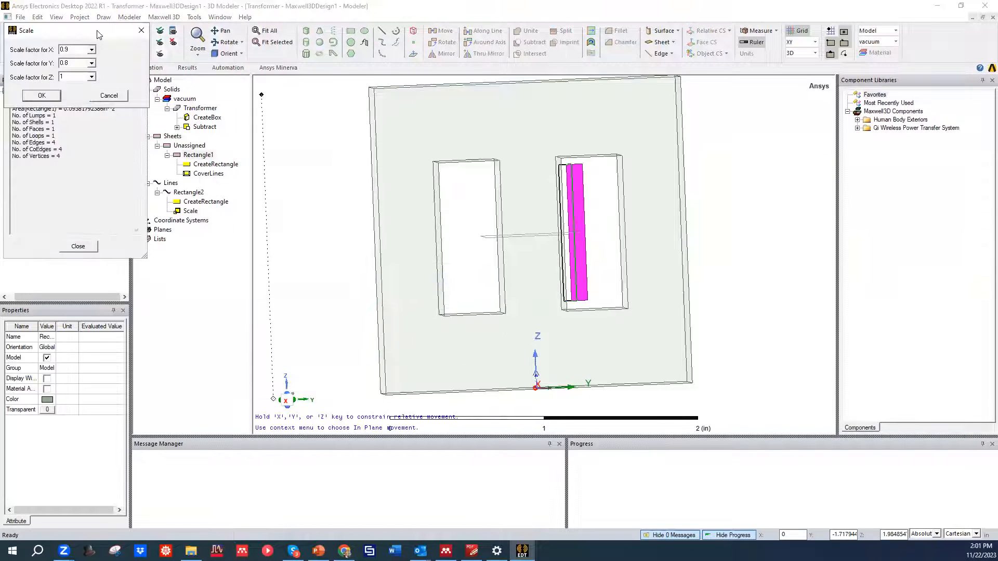
{"action": "left_click_drag", "start_coordinate": [97, 35], "coordinate": [164, 64]}
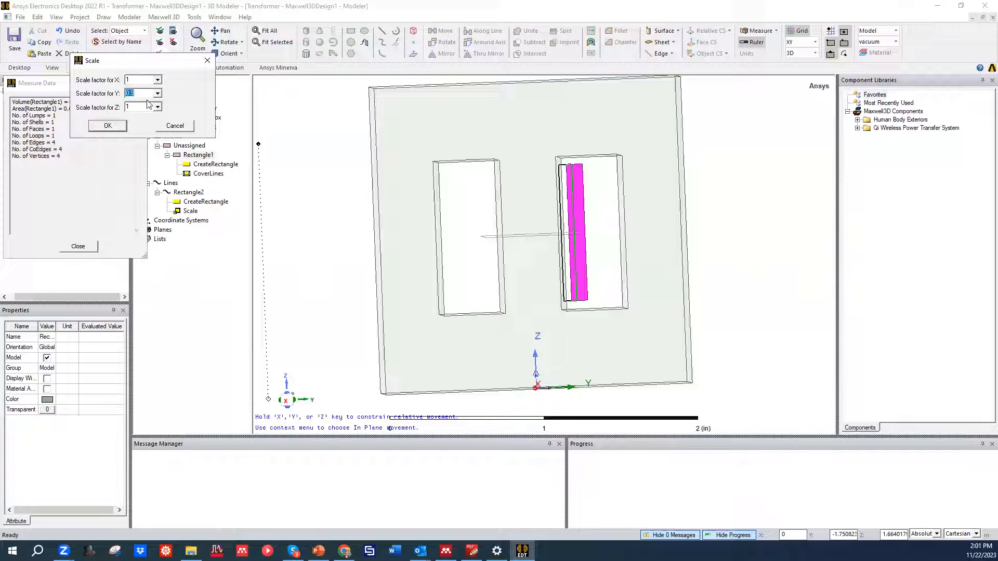
{"action": "type", "text": ".5"}
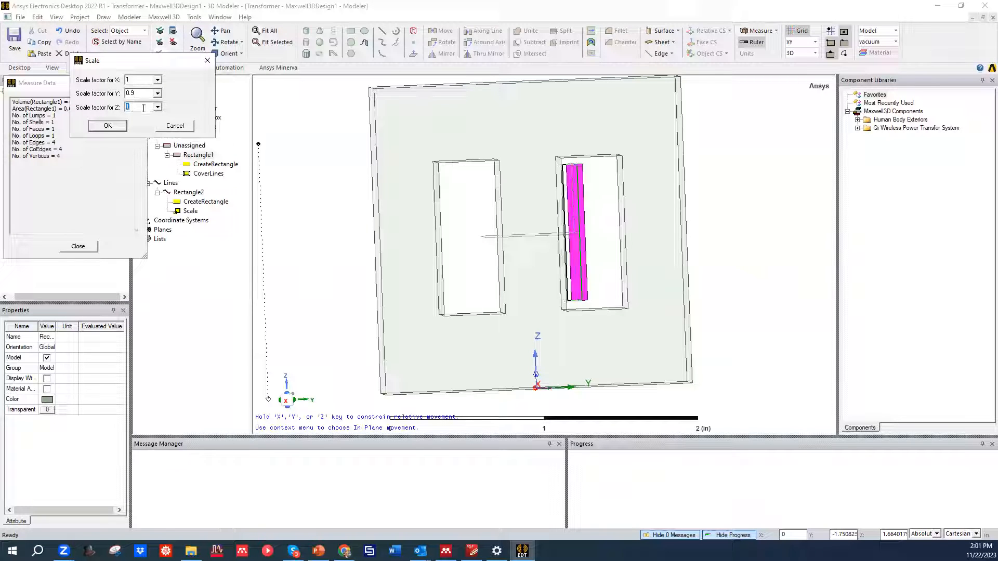
Set the narrow cross-section sheet's Y scale factor to 0.8 and apply the scaling.
{"action": "mouse_move", "coordinate": [618, 184]}
{"action": "left_mouse_down", "text": "alt"}
{"action": "mouse_move", "coordinate": [630, 189]}
{"action": "mouse_move", "coordinate": [611, 198]}
{"action": "mouse_move", "coordinate": [620, 198]}
{"action": "left_mouse_up", "text": "alt"}
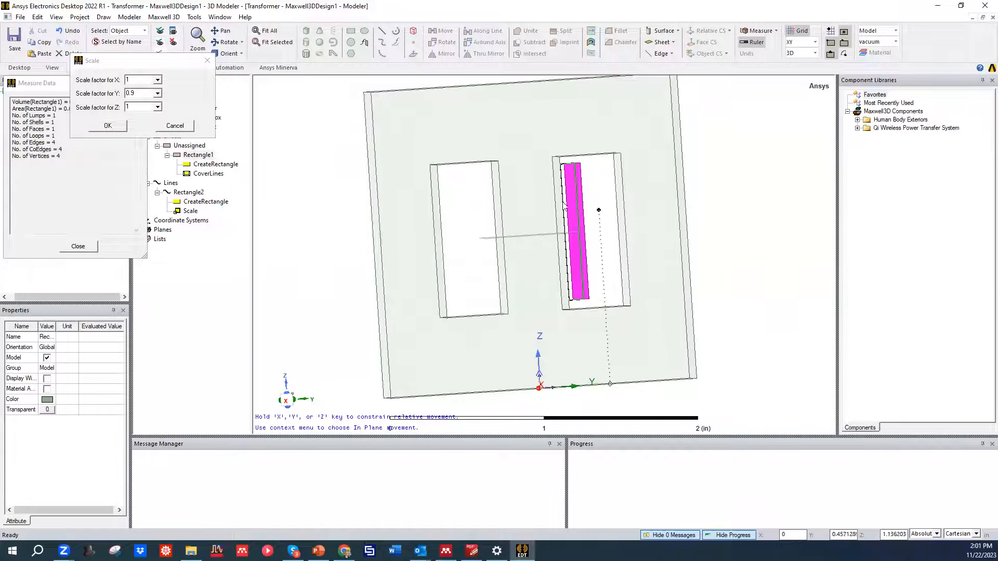
{"action": "left_click", "coordinate": [137, 95]}
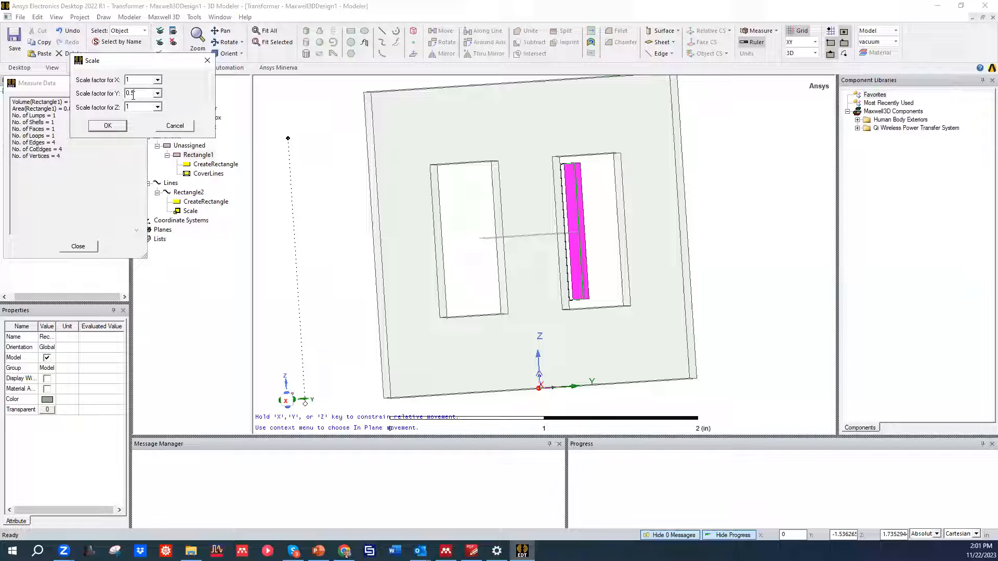
{"action": "key", "text": "Tab"}
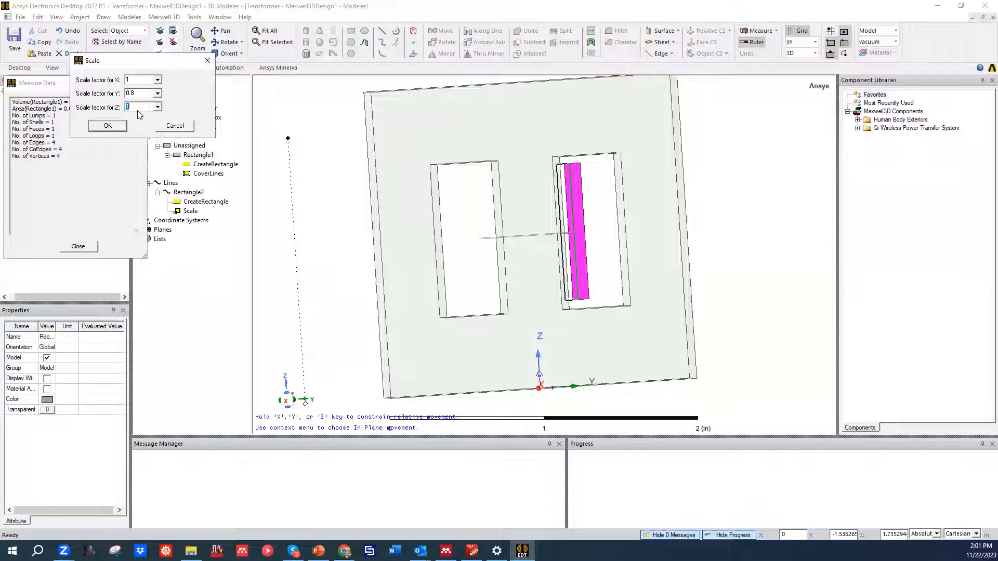
{"action": "mouse_move", "coordinate": [543, 211]}
{"action": "left_mouse_down", "text": "alt"}
{"action": "mouse_move", "coordinate": [541, 284]}
{"action": "mouse_move", "coordinate": [537, 251]}
{"action": "mouse_move", "coordinate": [552, 260]}
{"action": "mouse_move", "coordinate": [539, 210]}
{"action": "left_mouse_up", "text": "alt"}
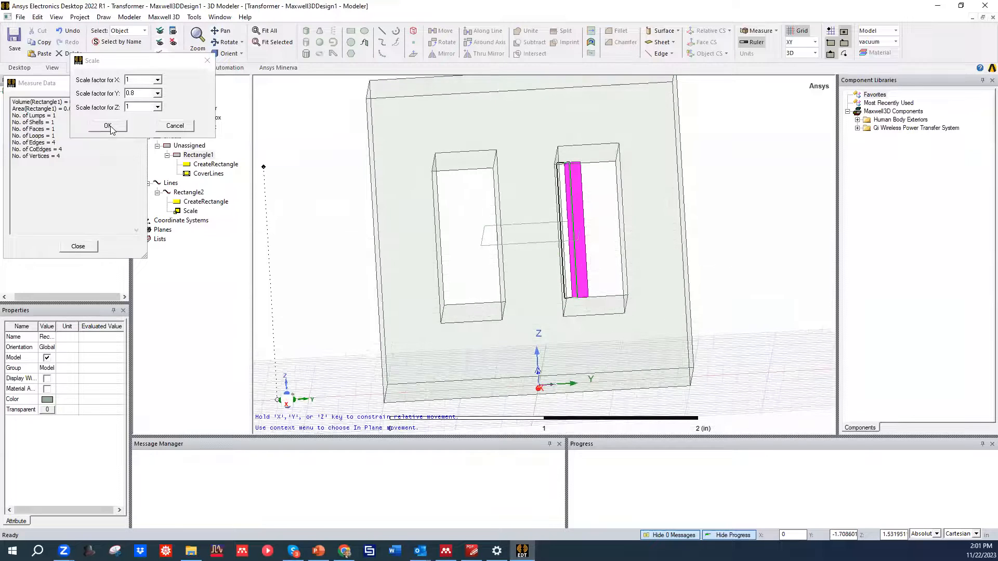
{"action": "left_click", "coordinate": [111, 129]}
Move the narrow cross-section sheet about 0.08 in along Y onto the edge of the path outline.
{"action": "right_click", "coordinate": [575, 202]}
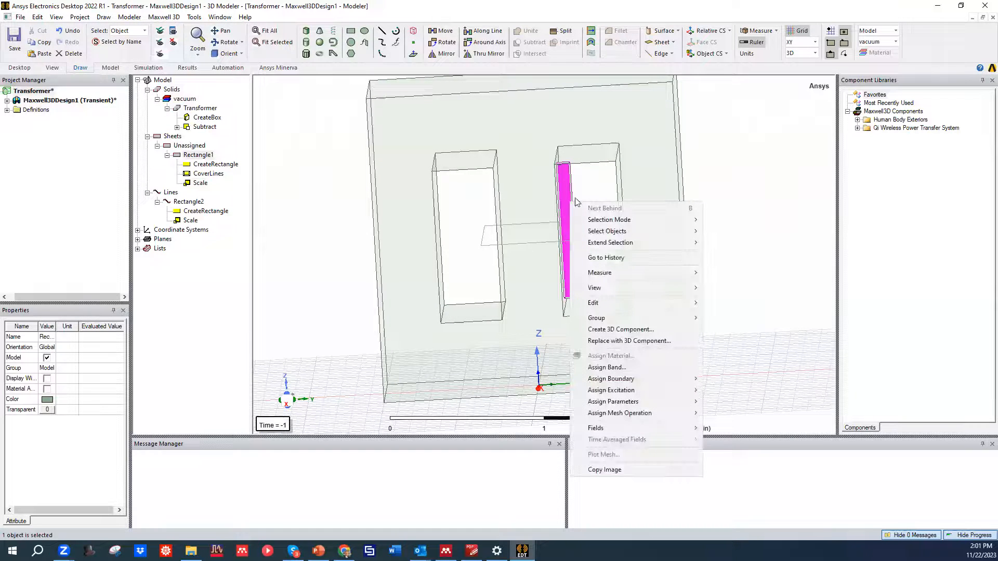
{"action": "left_click", "coordinate": [442, 30]}
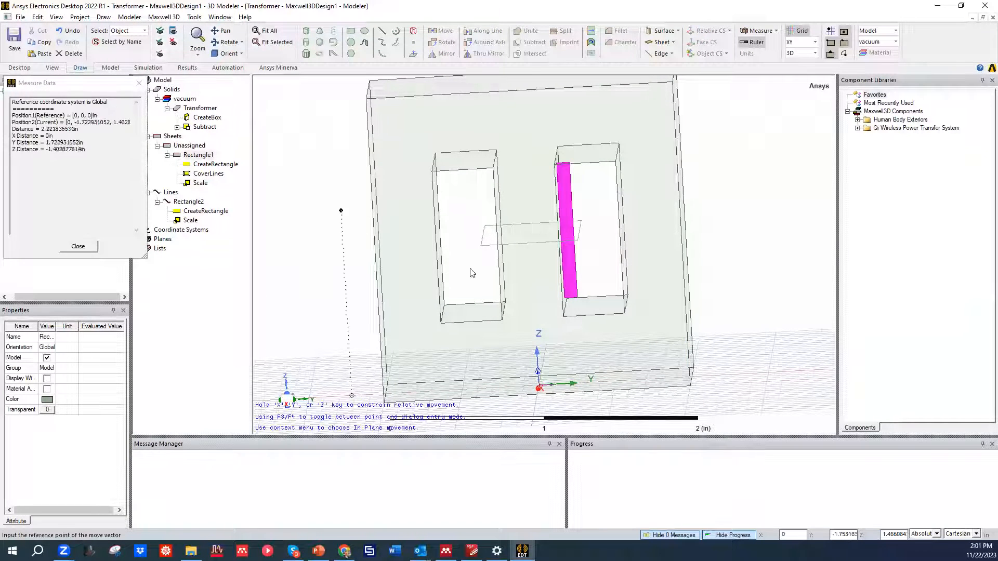
{"action": "left_click", "coordinate": [567, 231]}
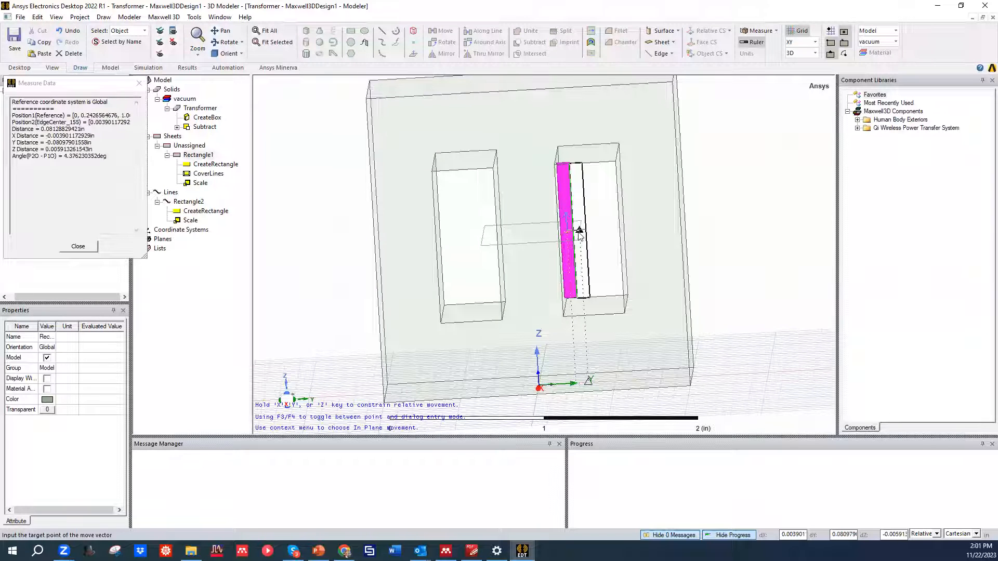
{"action": "left_click", "coordinate": [580, 235]}
{"action": "middle_click_drag", "start_coordinate": [616, 251], "coordinate": [578, 213]}
{"action": "left_click", "coordinate": [755, 210]}
Sweep the narrow cross-section sheet along the rectangular path outline with a Round draft type.
{"action": "scroll", "coordinate": [616, 225], "scroll_direction": "up", "scroll_amount": 2}
{"action": "scroll", "coordinate": [615, 225], "scroll_direction": "down", "scroll_amount": 3}
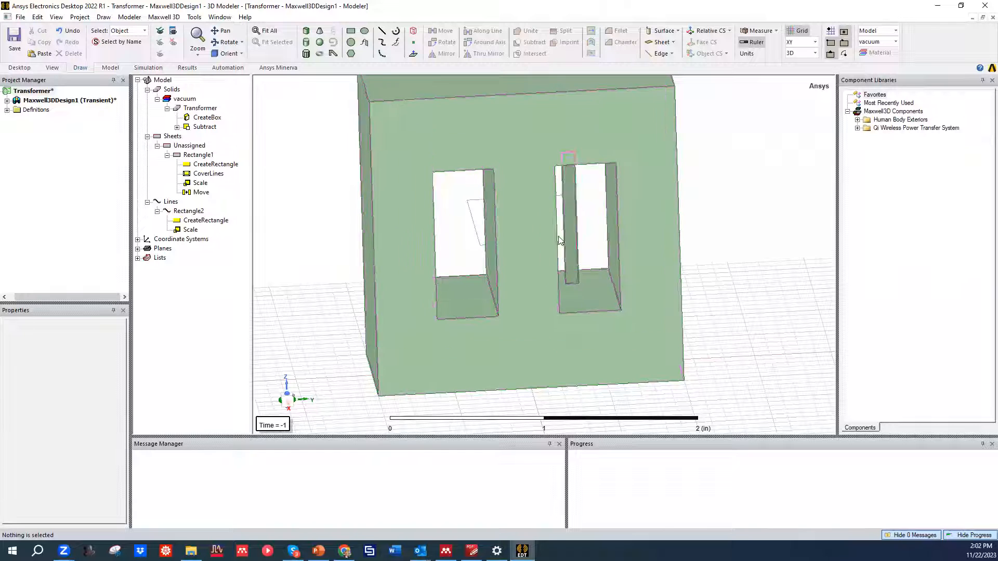
{"action": "left_click", "coordinate": [471, 207]}
{"action": "left_click", "coordinate": [605, 207]}
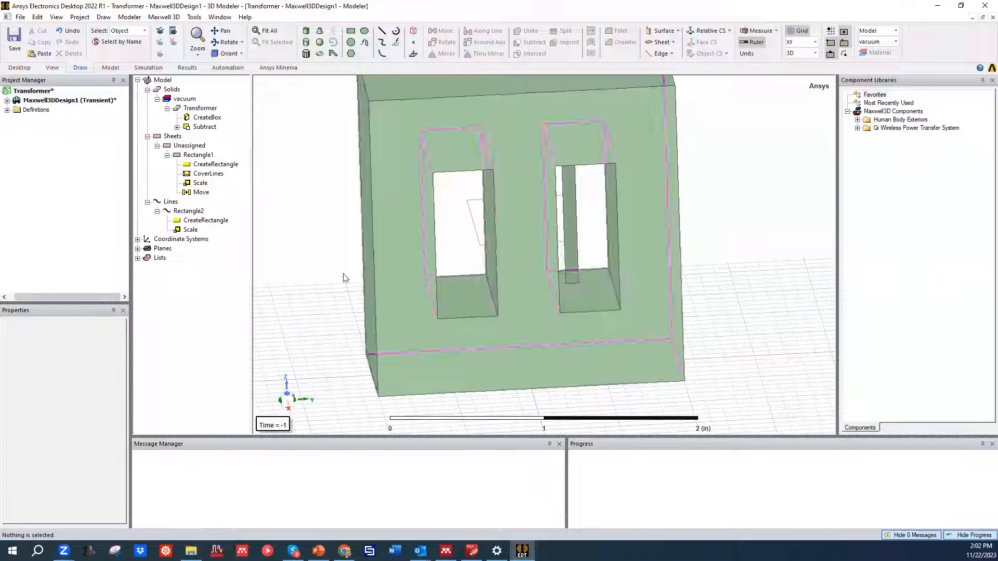
{"action": "left_click", "coordinate": [188, 211]}
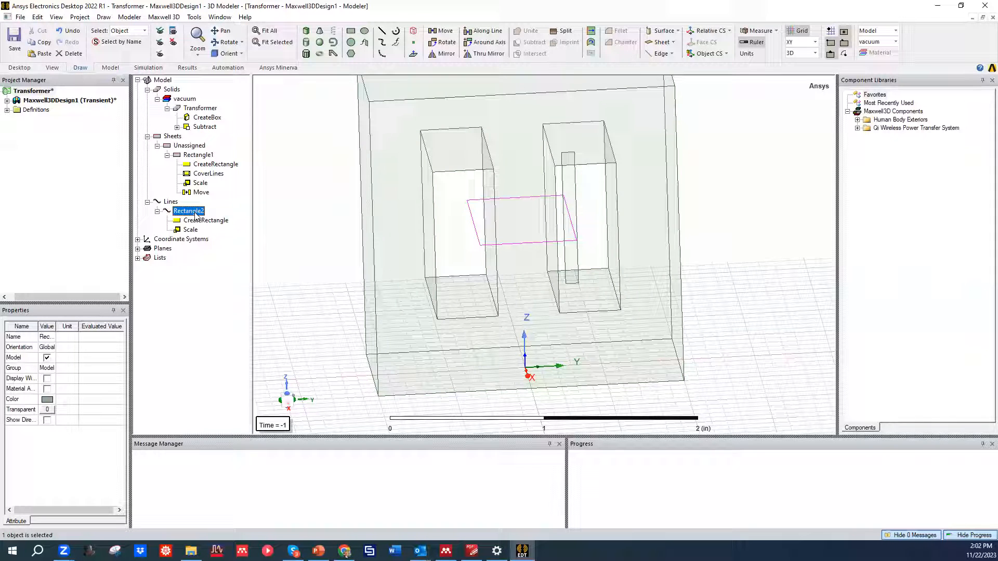
{"action": "left_click", "coordinate": [192, 155], "text": "ctrl"}
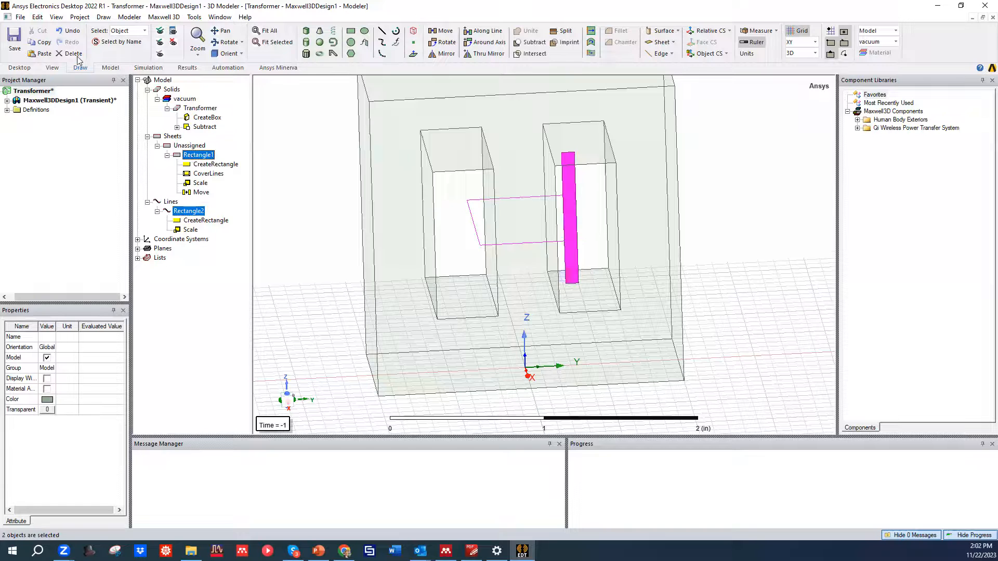
{"action": "left_click", "coordinate": [103, 17]}
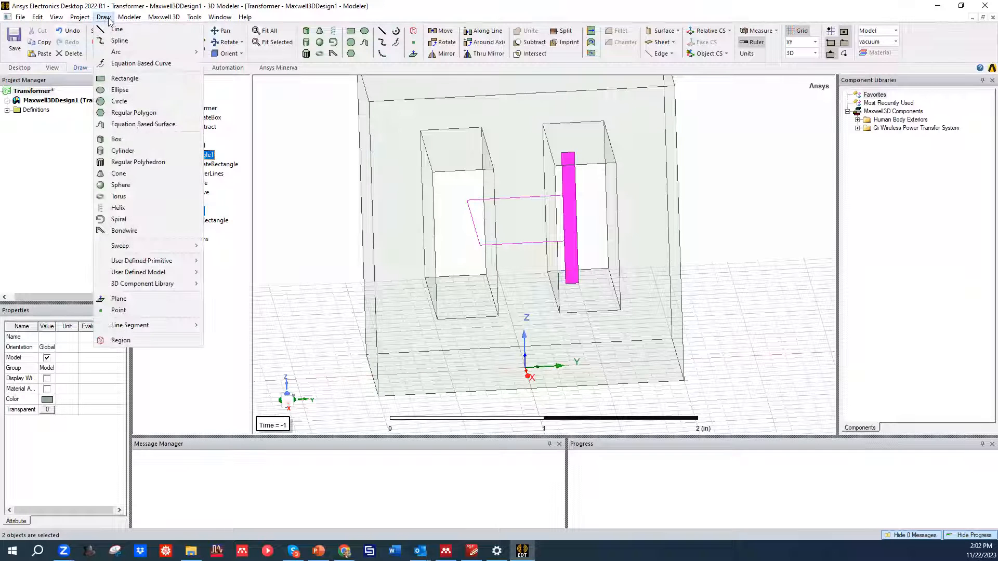
{"action": "mouse_move", "coordinate": [131, 248]}
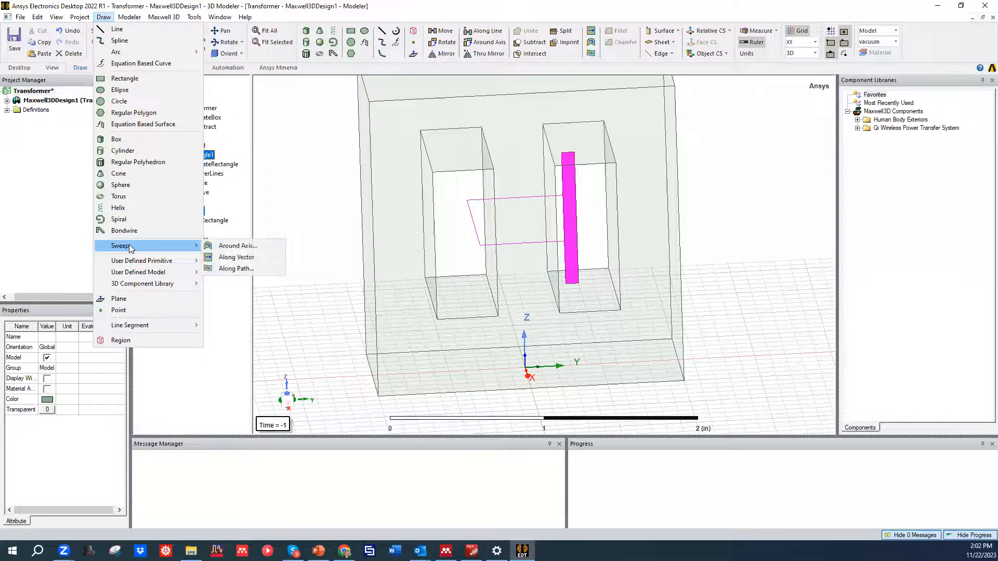
{"action": "left_click", "coordinate": [236, 269]}
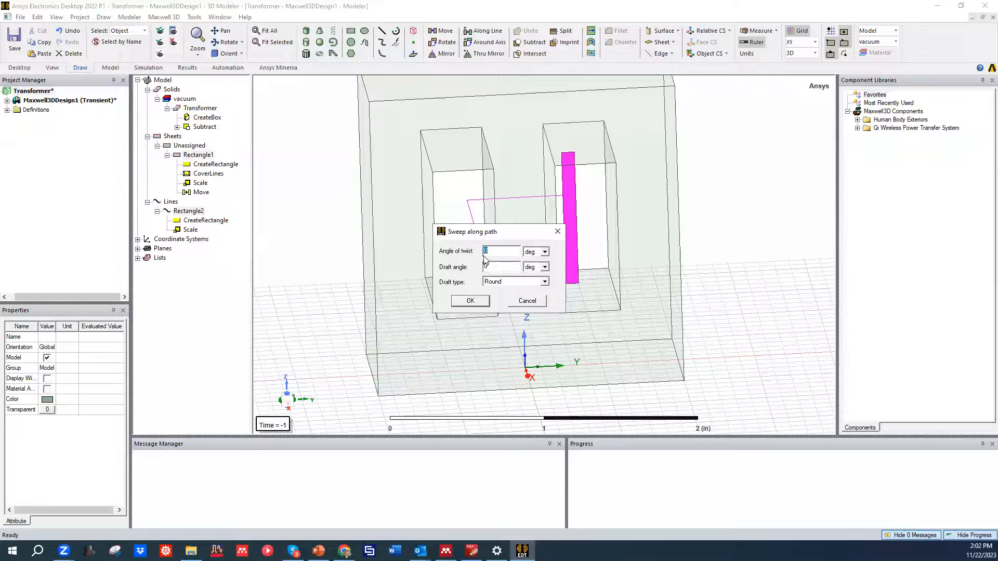
{"action": "left_click", "coordinate": [475, 303]}
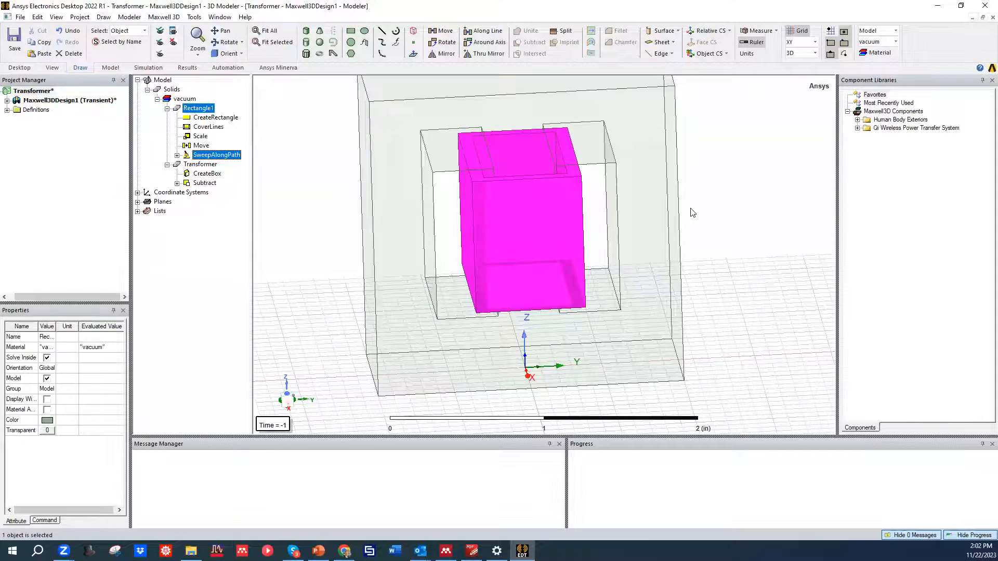
Set the swept winding's display color to orange.
{"action": "left_click", "coordinate": [716, 207]}
{"action": "middle_click_drag", "start_coordinate": [571, 192], "coordinate": [448, 128]}
{"action": "scroll", "coordinate": [451, 130], "scroll_direction": "up", "scroll_amount": 3}
{"action": "scroll", "coordinate": [454, 130], "scroll_direction": "down", "scroll_amount": 7}
{"action": "middle_click_drag", "start_coordinate": [530, 262], "coordinate": [505, 300]}
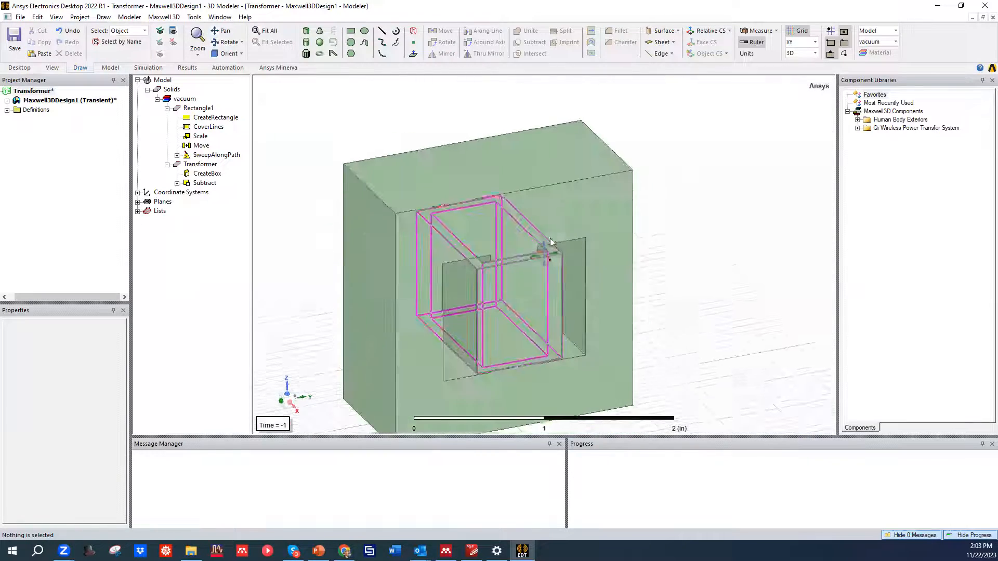
{"action": "key", "text": "ctrl+a"}
{"action": "left_click", "coordinate": [554, 293]}
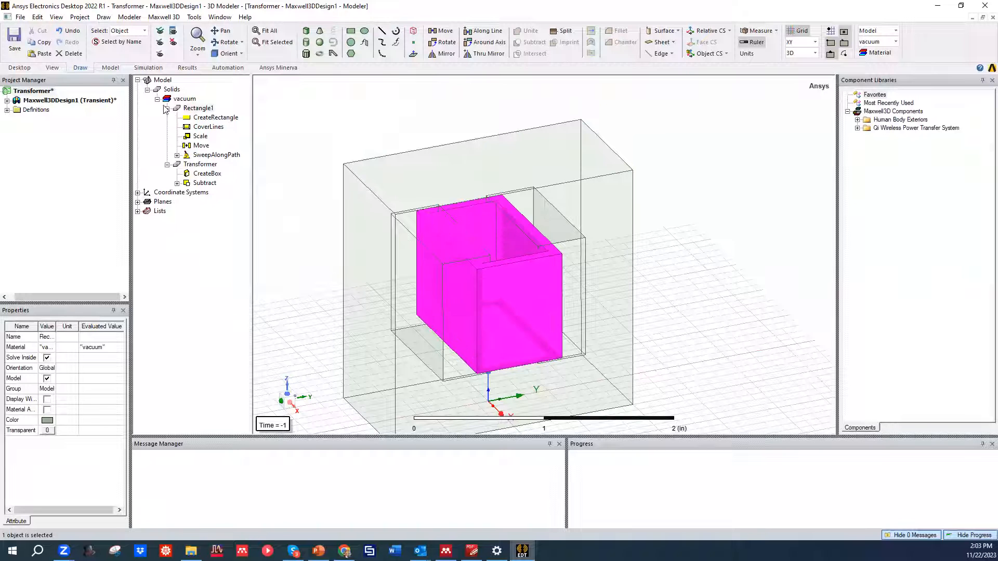
{"action": "left_click", "coordinate": [204, 108]}
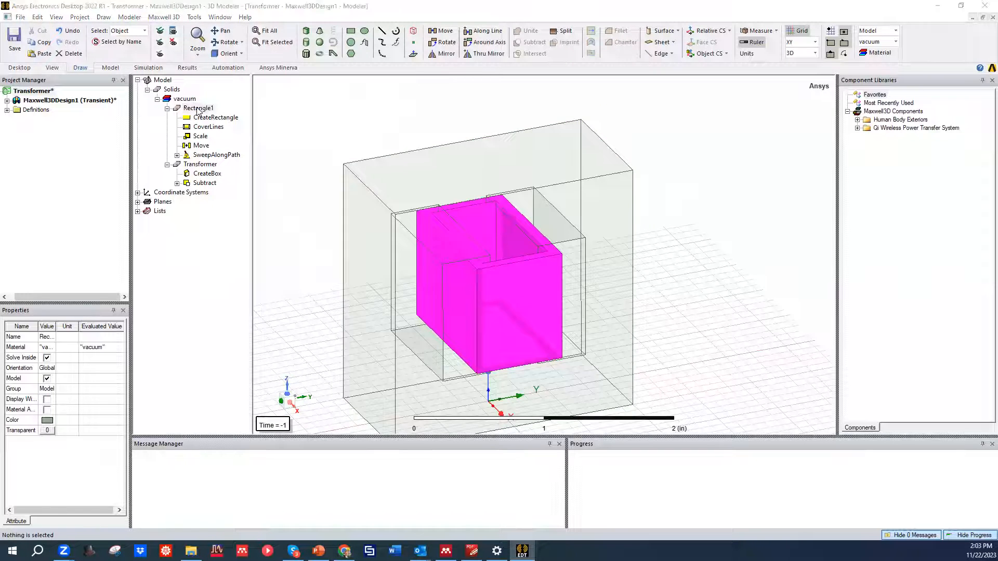
{"action": "double_click", "coordinate": [199, 108]}
{"action": "left_click", "coordinate": [171, 229]}
{"action": "left_click", "coordinate": [121, 185]}
{"action": "left_click", "coordinate": [119, 292]}
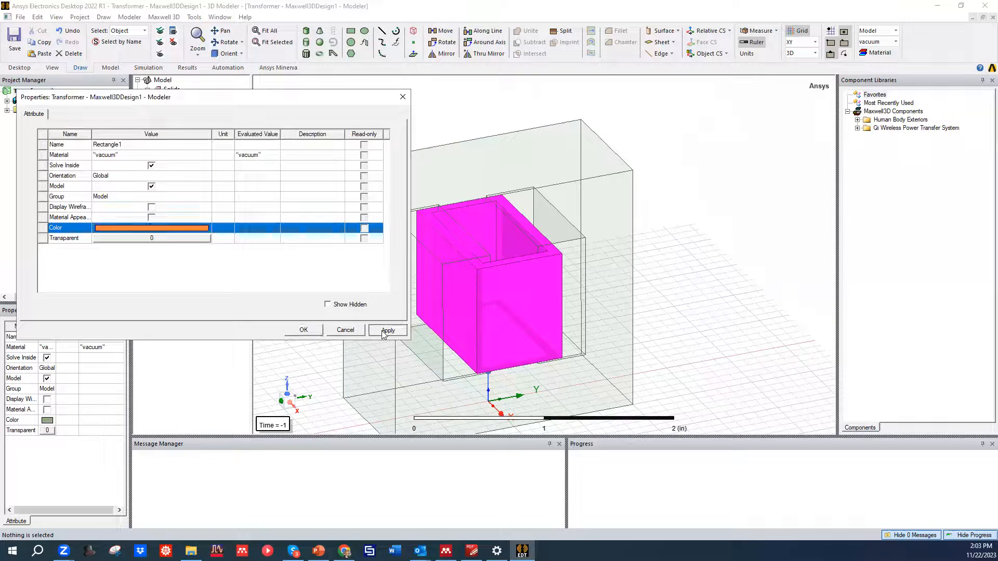
{"action": "left_click", "coordinate": [304, 330]}
Set the transformer core's display color to dark navy blue (red 0, green 0, blue 64).
{"action": "left_click", "coordinate": [445, 115]}
{"action": "middle_click_drag", "start_coordinate": [410, 219], "coordinate": [440, 166]}
{"action": "left_click", "coordinate": [440, 165]}
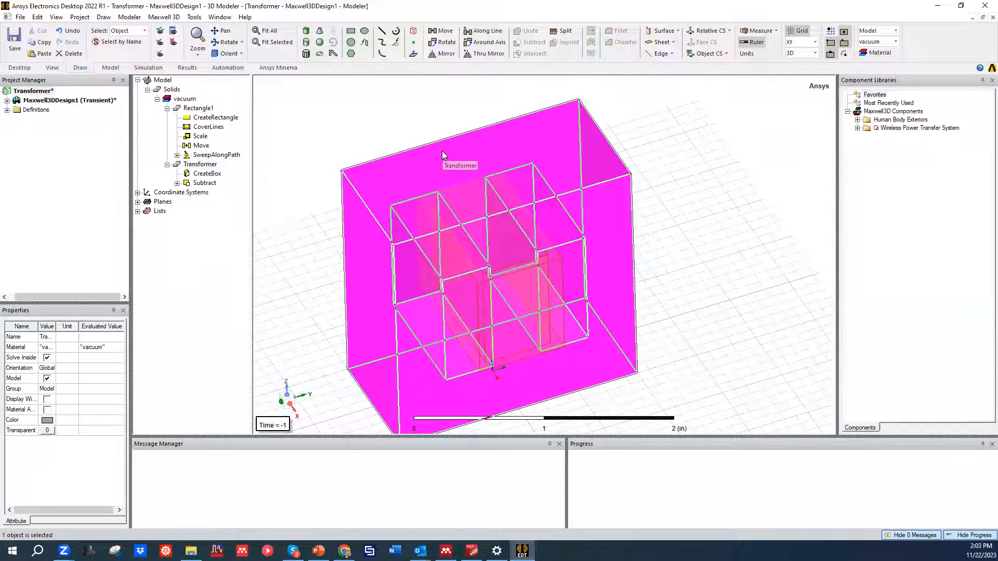
{"action": "double_click", "coordinate": [198, 108]}
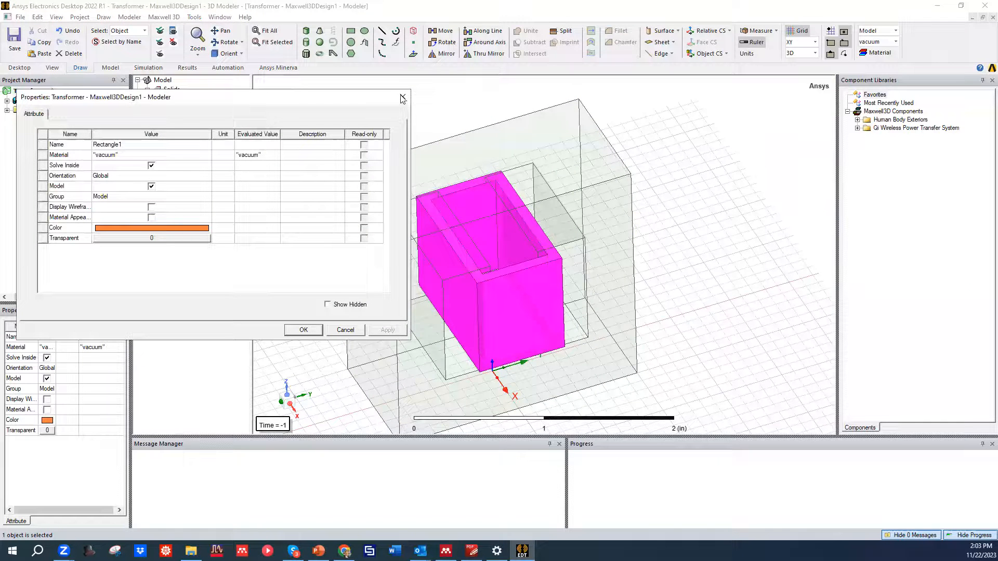
{"action": "left_click", "coordinate": [402, 97]}
{"action": "double_click", "coordinate": [199, 164]}
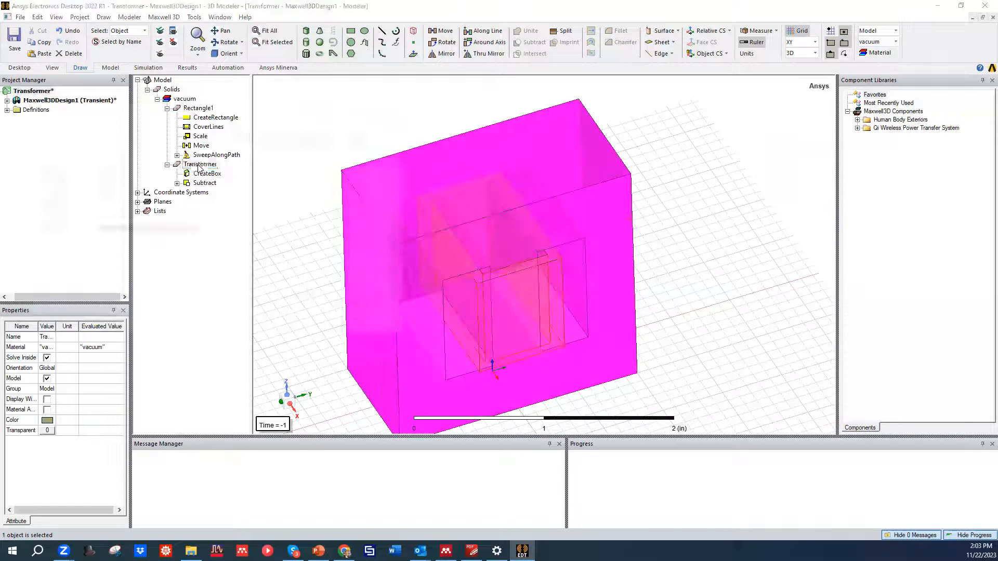
{"action": "left_click", "coordinate": [161, 227]}
{"action": "left_click", "coordinate": [161, 227]}
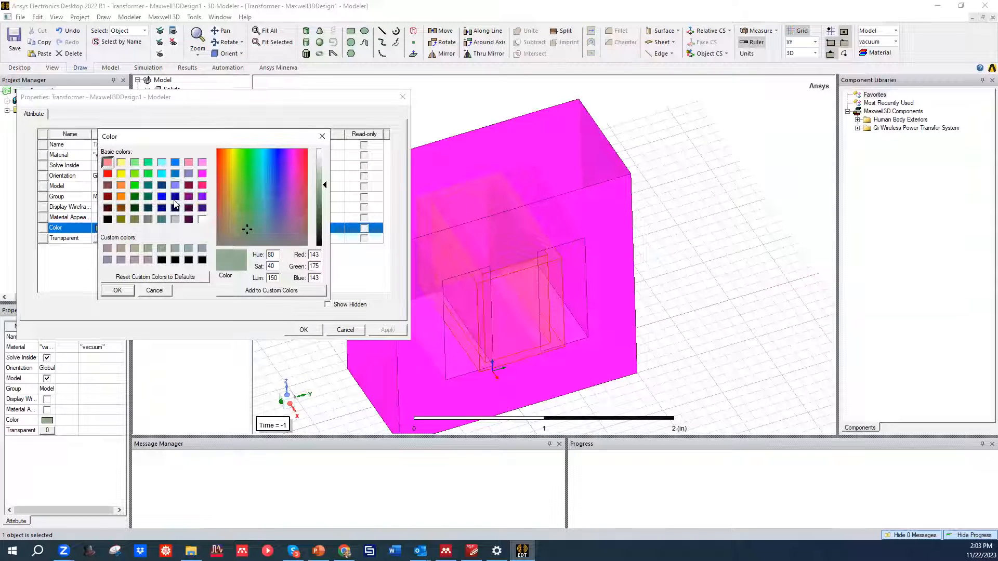
{"action": "left_click", "coordinate": [175, 208]}
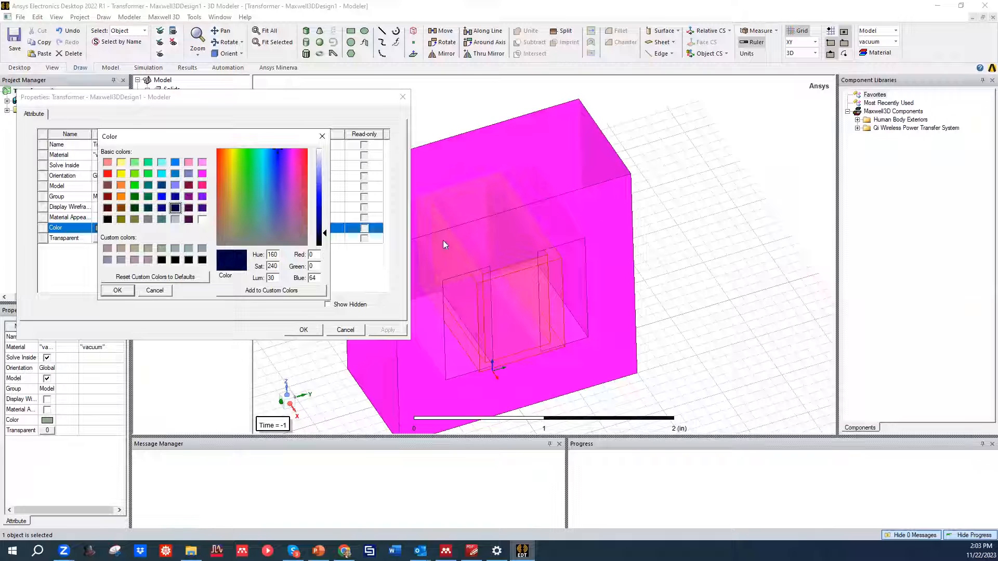
{"action": "key", "text": "Return"}
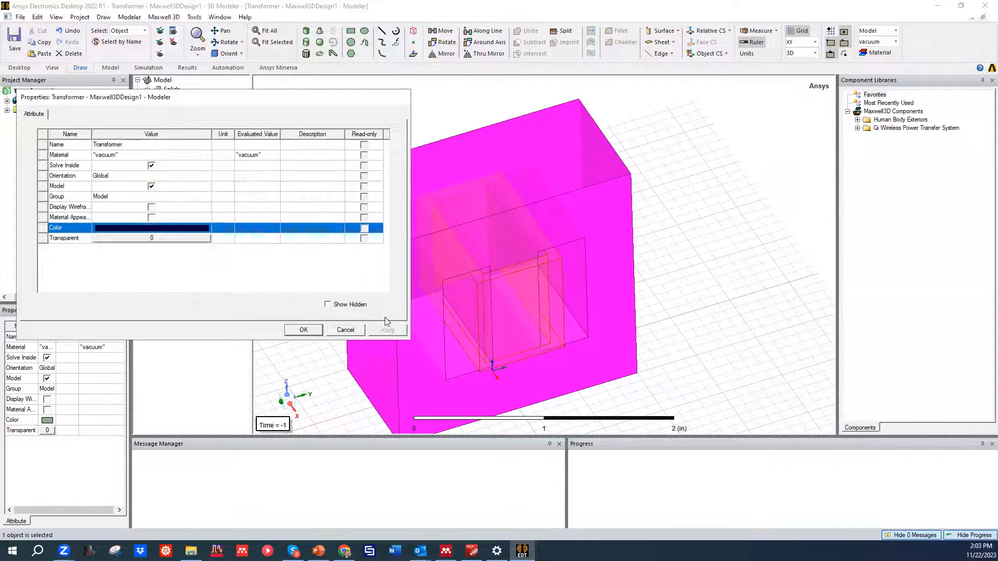
{"action": "key", "text": "Return"}
Run a validation check on the design and inspect the 3D Model entry in its results.
{"action": "left_click_drag", "start_coordinate": [654, 208], "coordinate": [656, 311], "text": "alt"}
{"action": "scroll", "coordinate": [501, 335], "scroll_direction": "up", "scroll_amount": 3}
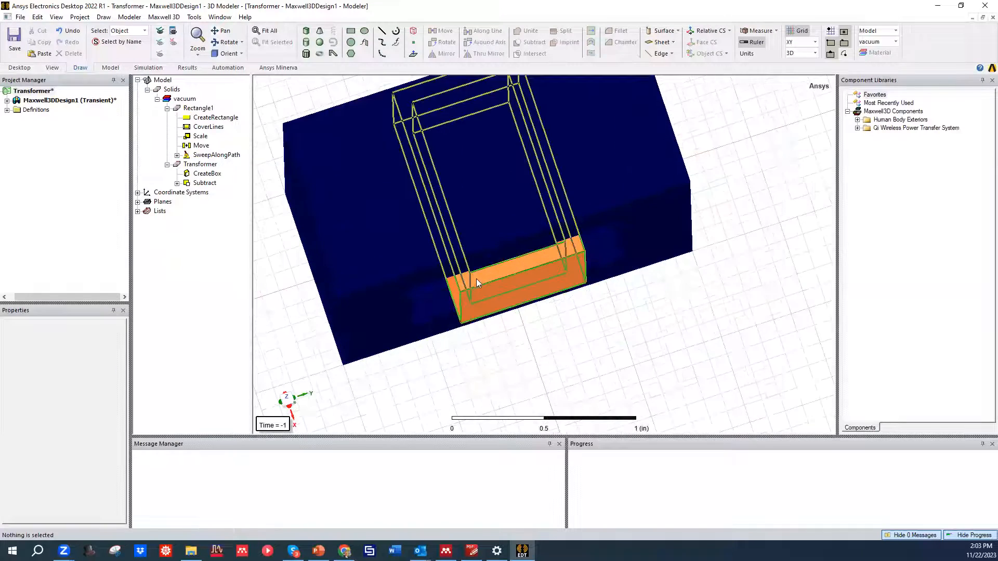
{"action": "scroll", "coordinate": [476, 278], "scroll_direction": "up", "scroll_amount": 5}
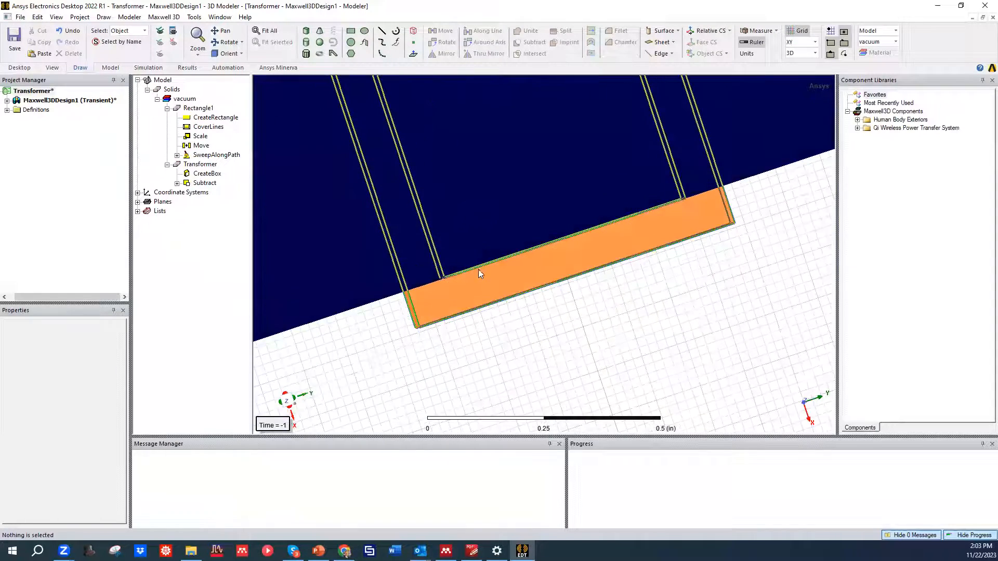
{"action": "left_click_drag", "start_coordinate": [495, 287], "coordinate": [451, 251], "text": "alt"}
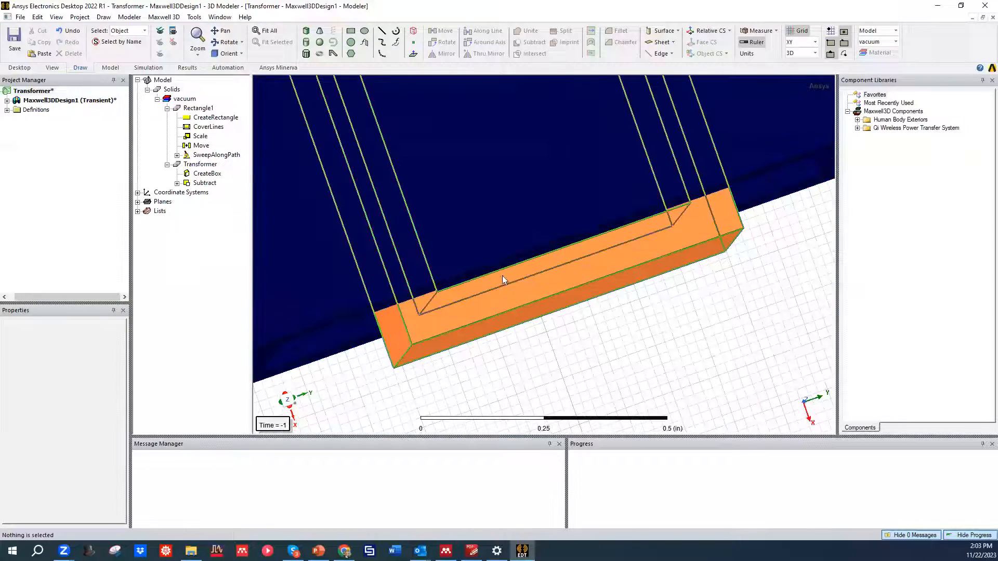
{"action": "scroll", "coordinate": [483, 213], "scroll_direction": "down", "scroll_amount": 3}
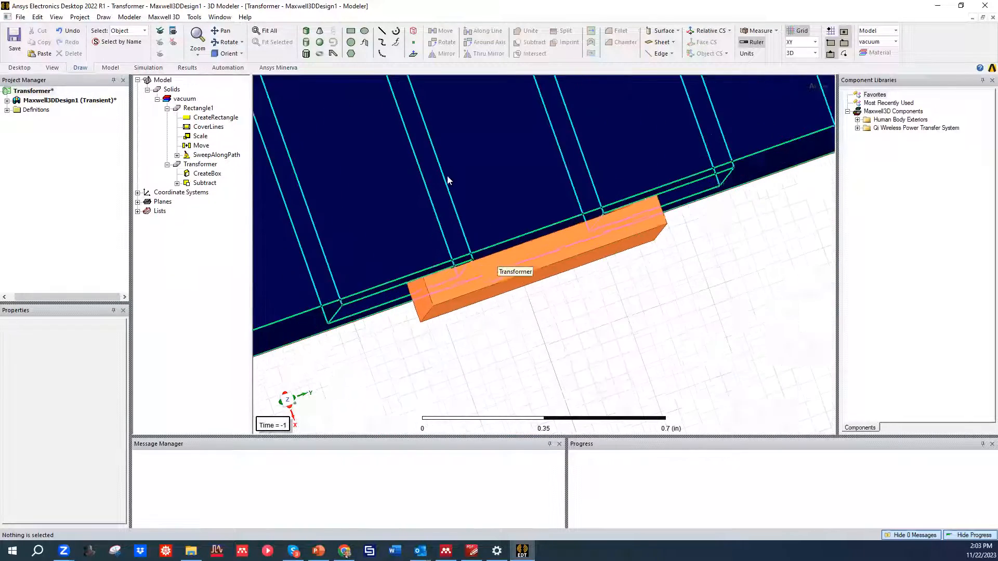
{"action": "left_click", "coordinate": [109, 69]}
{"action": "left_click", "coordinate": [144, 68]}
{"action": "left_click", "coordinate": [218, 39]}
{"action": "left_click", "coordinate": [557, 244]}
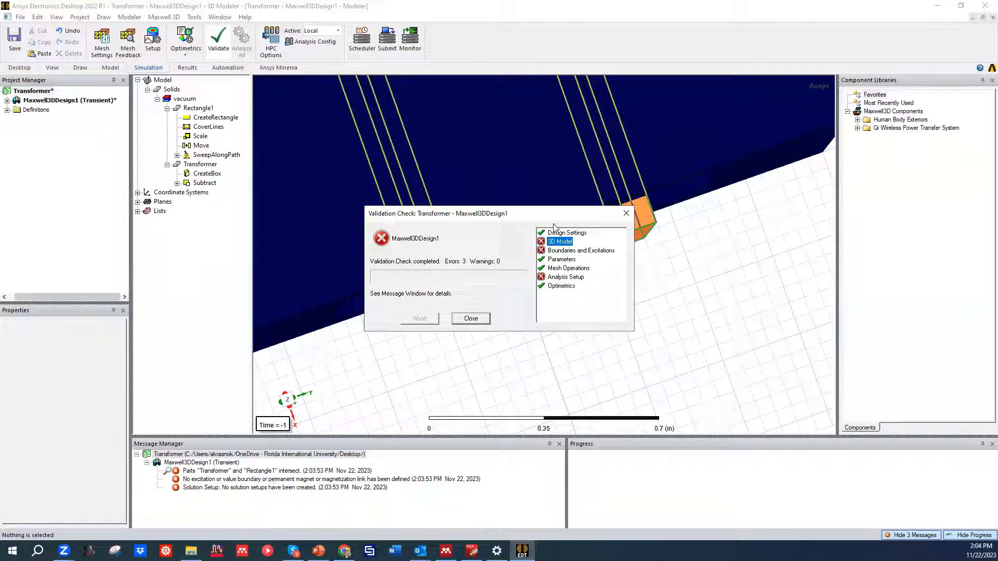
{"action": "left_click", "coordinate": [626, 214]}
Scale the orange winding by factors of 1.1 in X, 1 in Y and 1 in Z.
{"action": "scroll", "coordinate": [571, 281], "scroll_direction": "up", "scroll_amount": 2}
{"action": "scroll", "coordinate": [570, 281], "scroll_direction": "down", "scroll_amount": 1}
{"action": "left_click", "coordinate": [504, 278]}
{"action": "middle_click_drag", "start_coordinate": [492, 290], "coordinate": [513, 218]}
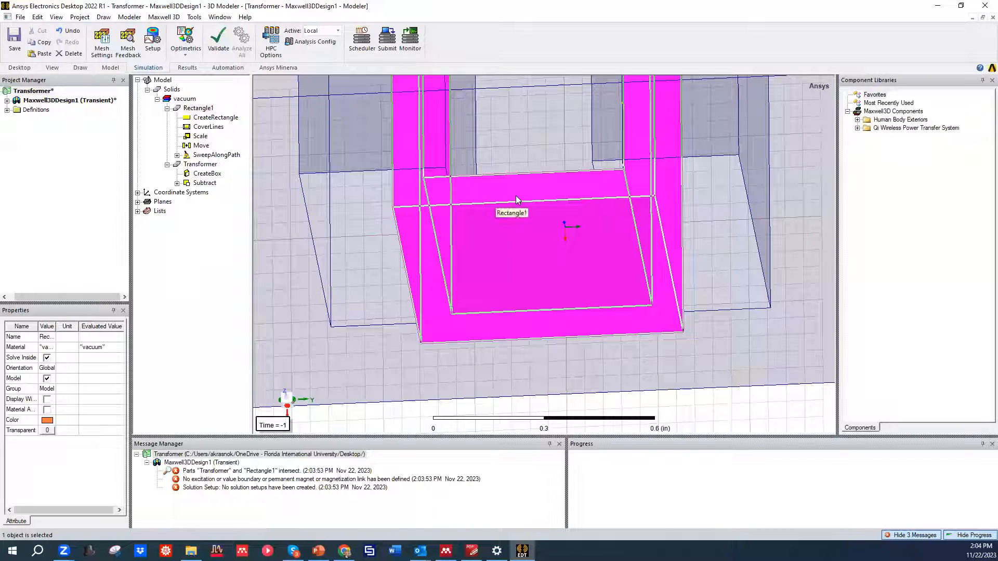
{"action": "right_click", "coordinate": [516, 195]}
{"action": "mouse_move", "coordinate": [560, 298]}
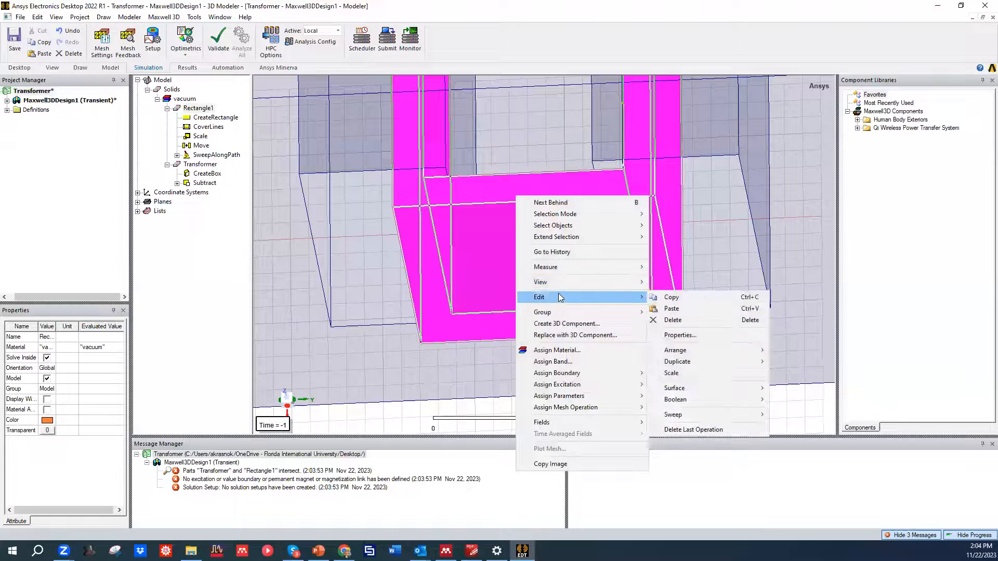
{"action": "left_click", "coordinate": [671, 373]}
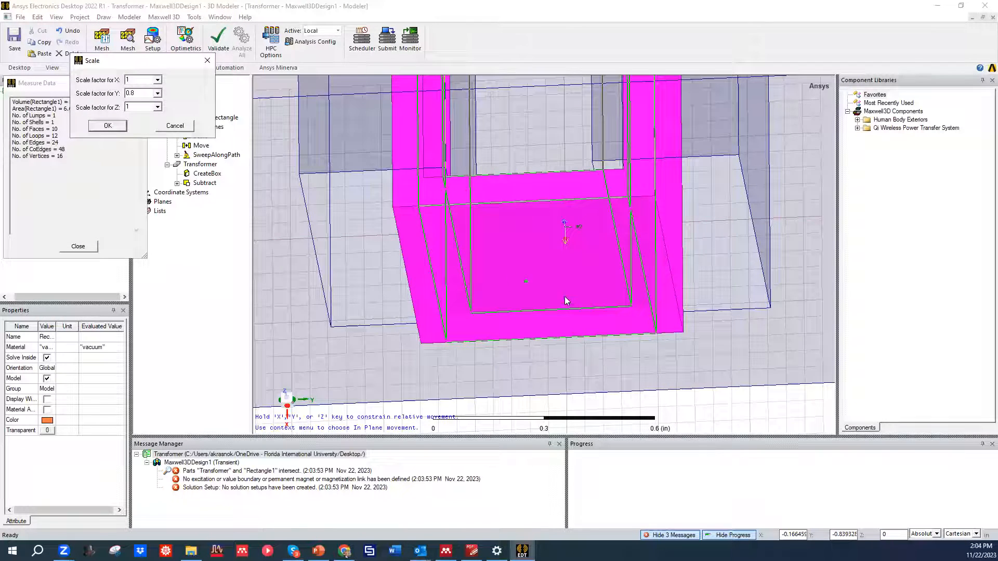
{"action": "scroll", "coordinate": [567, 300], "scroll_direction": "down", "scroll_amount": 6}
{"action": "middle_click_drag", "start_coordinate": [595, 311], "coordinate": [600, 300]}
{"action": "double_click", "coordinate": [126, 99]}
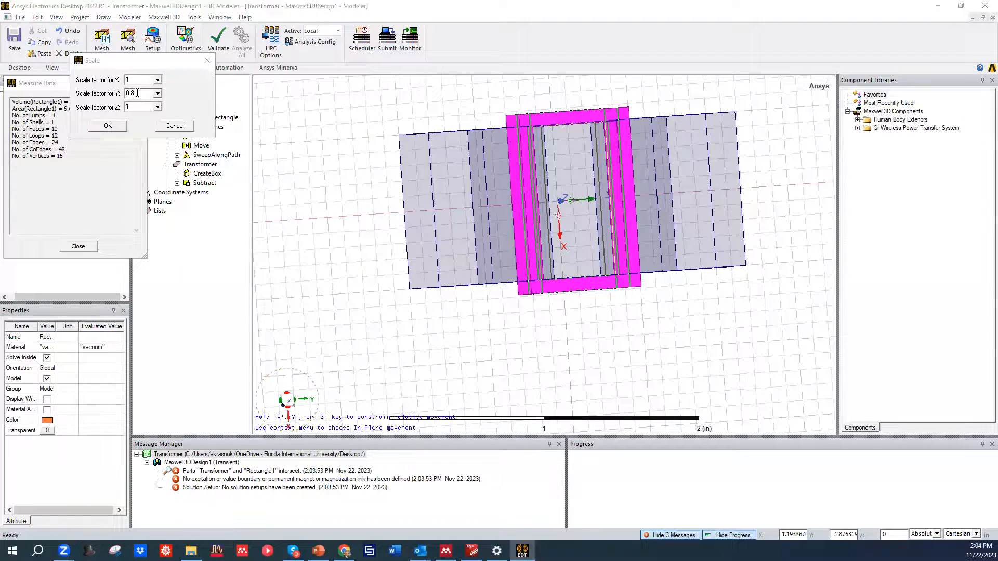
{"action": "double_click", "coordinate": [138, 79]}
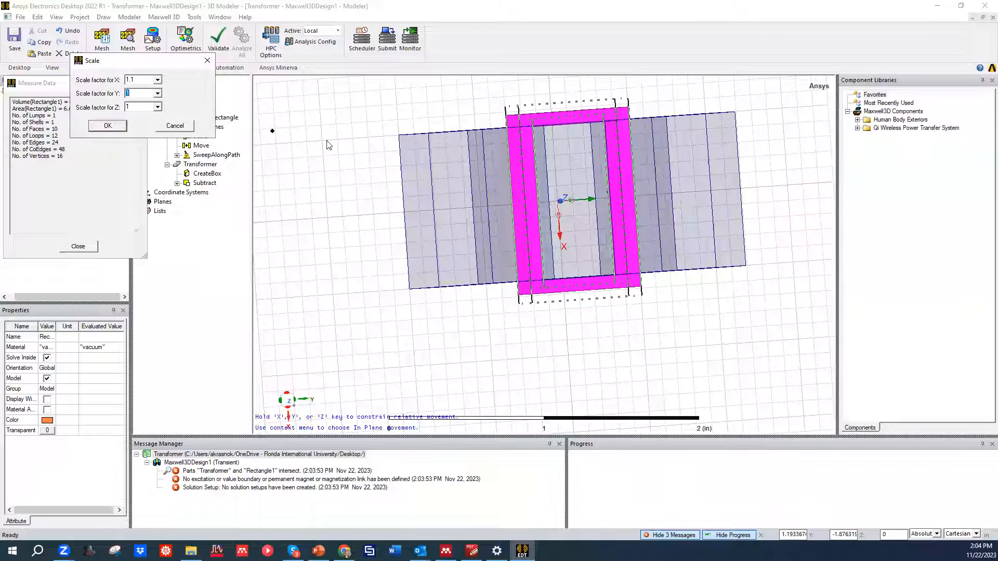
{"action": "mouse_move", "coordinate": [682, 250]}
{"action": "middle_mouse_down"}
{"action": "mouse_move", "coordinate": [665, 229]}
{"action": "mouse_move", "coordinate": [674, 221]}
{"action": "mouse_move", "coordinate": [697, 243]}
{"action": "mouse_move", "coordinate": [685, 237]}
{"action": "middle_mouse_up"}
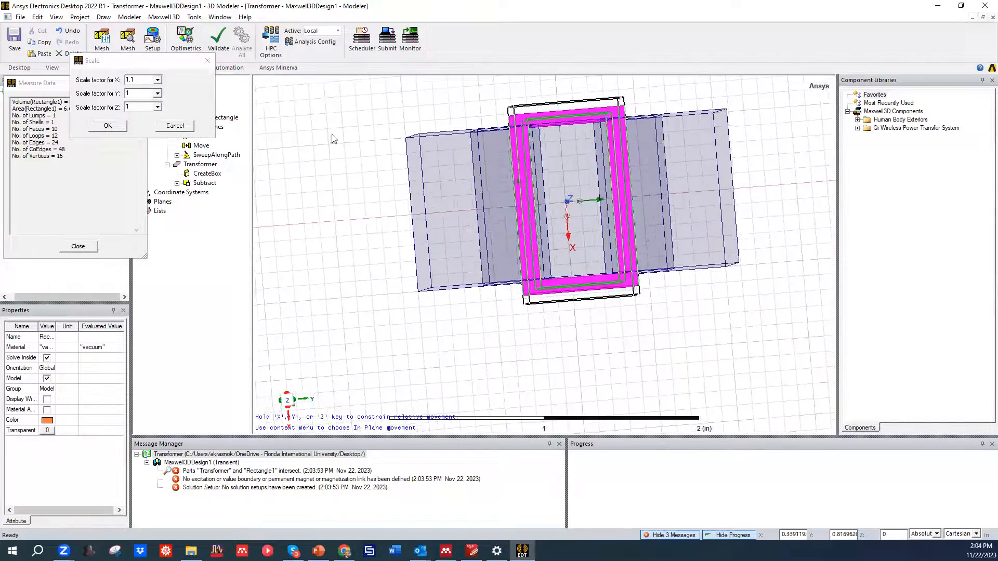
{"action": "left_click", "coordinate": [107, 126]}
Validate the design again after the winding scaling and inspect the winding's fit around the core's center leg.
{"action": "middle_click_drag", "start_coordinate": [665, 362], "coordinate": [639, 312]}
{"action": "left_click", "coordinate": [218, 39]}
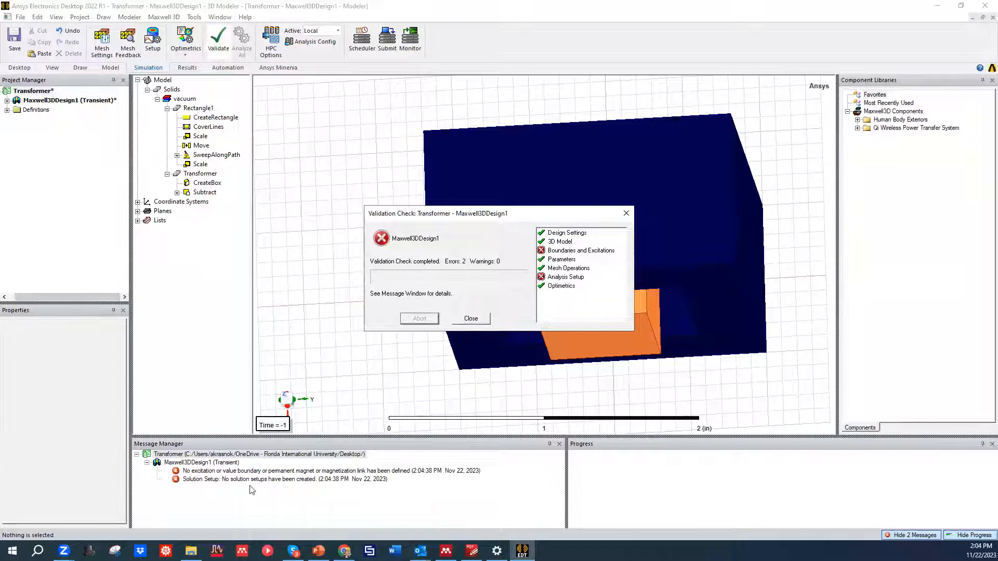
{"action": "left_click", "coordinate": [472, 322]}
{"action": "middle_click_drag", "start_coordinate": [382, 325], "coordinate": [365, 236]}
{"action": "scroll", "coordinate": [366, 236], "scroll_direction": "up", "scroll_amount": 3}
{"action": "scroll", "coordinate": [392, 261], "scroll_direction": "down", "scroll_amount": 5}
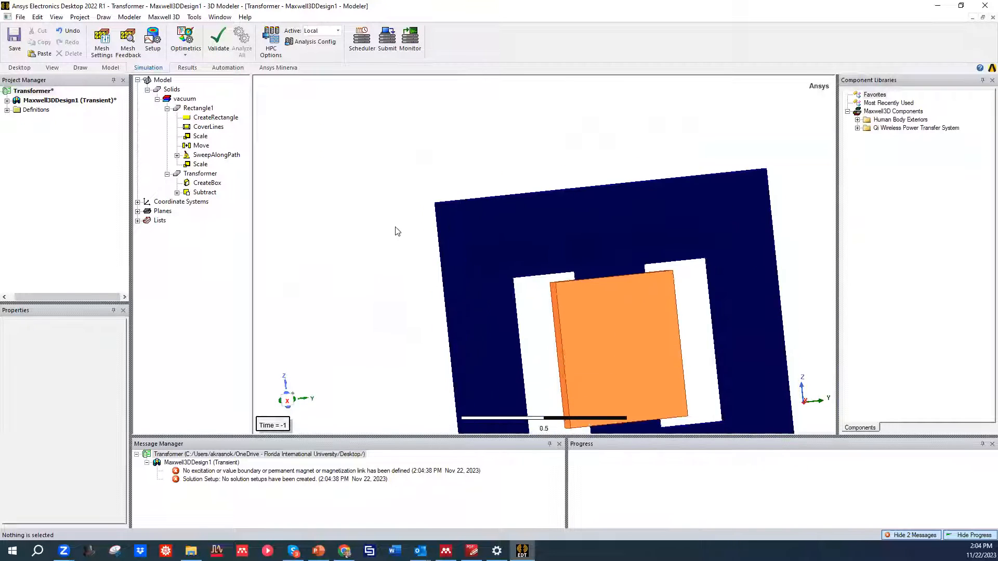
{"action": "middle_click_drag", "start_coordinate": [579, 212], "coordinate": [549, 321]}
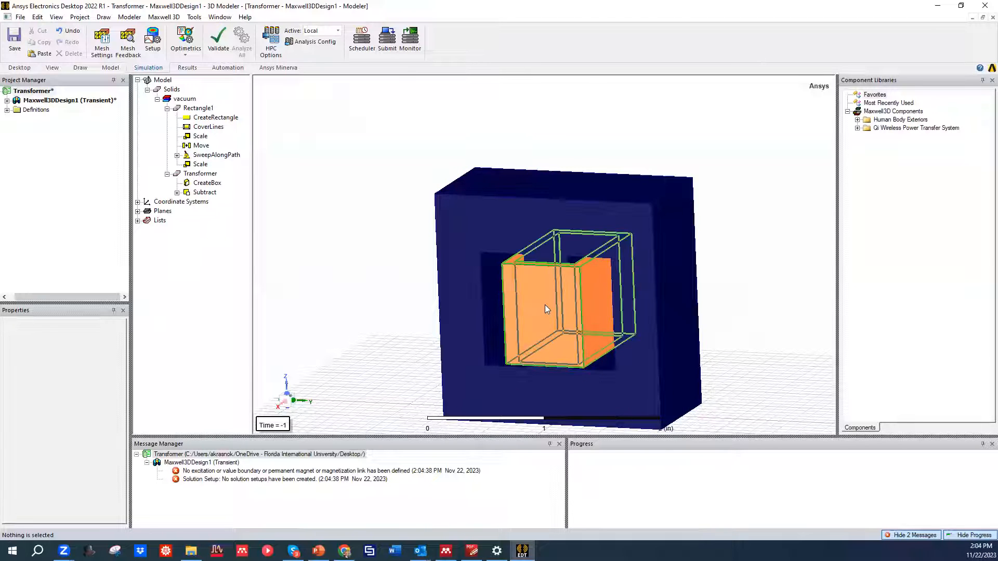
Assign copper from the material library to the orange winding around the core's center leg.
{"action": "left_click", "coordinate": [546, 310]}
{"action": "left_click", "coordinate": [192, 112]}
{"action": "double_click", "coordinate": [192, 112]}
{"action": "left_click", "coordinate": [121, 156]}
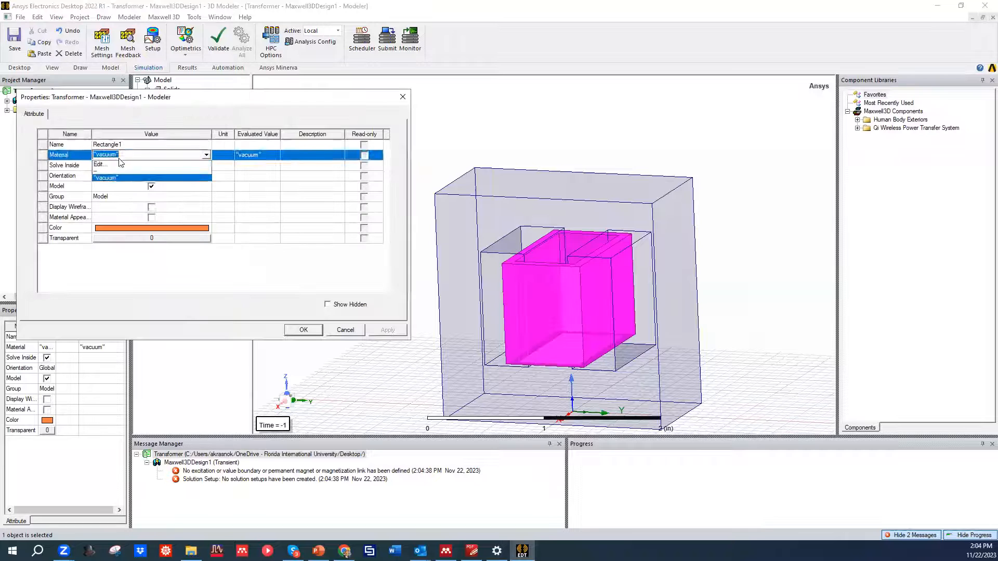
{"action": "left_click", "coordinate": [115, 163]}
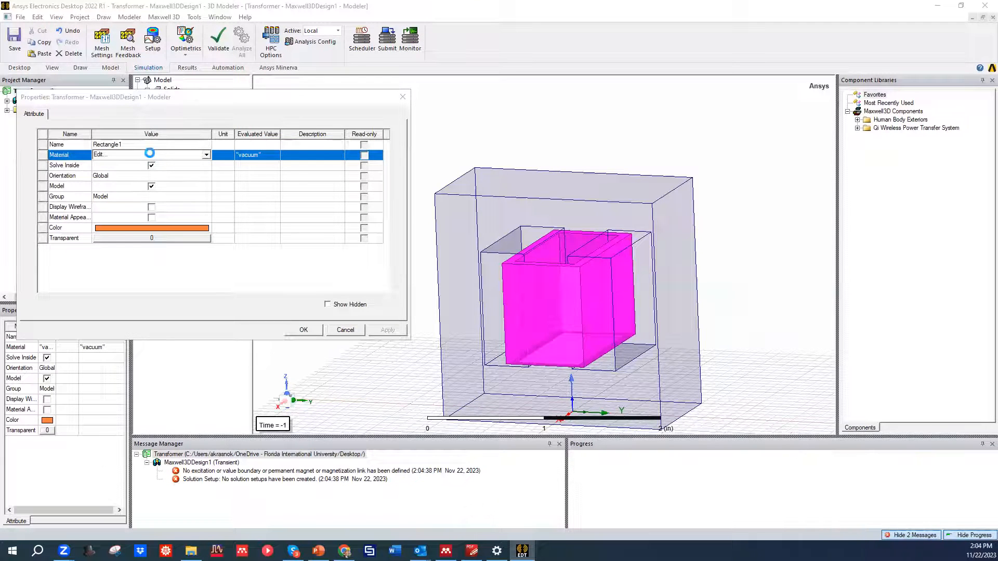
{"action": "left_click", "coordinate": [394, 136]}
{"action": "type", "text": "co"}
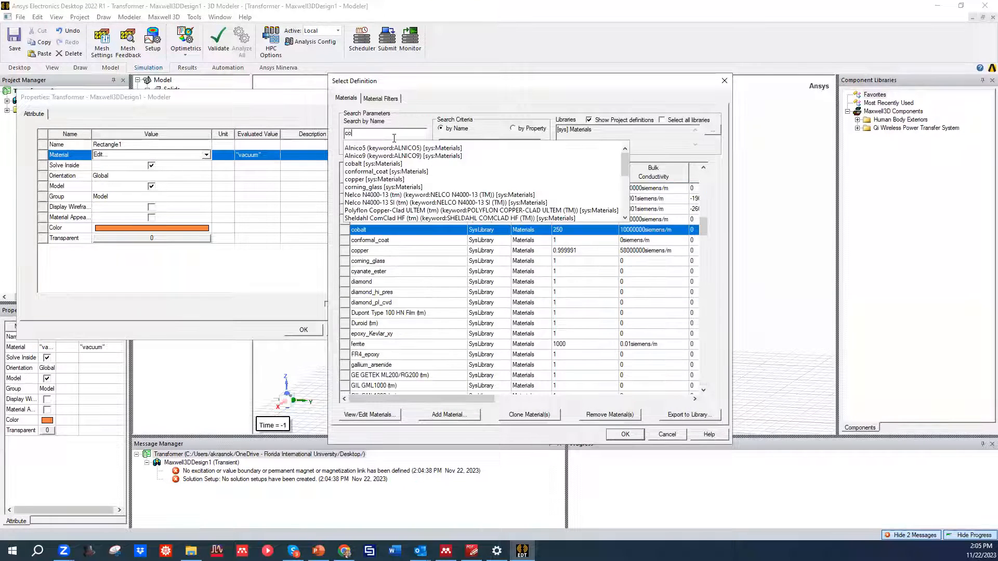
{"action": "type", "text": "pp"}
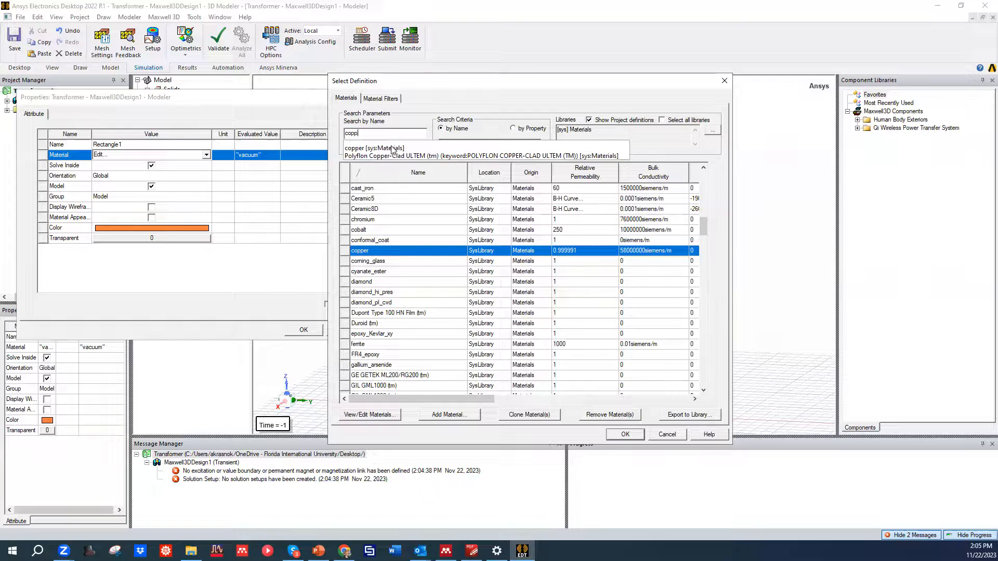
{"action": "key", "text": "Down"}
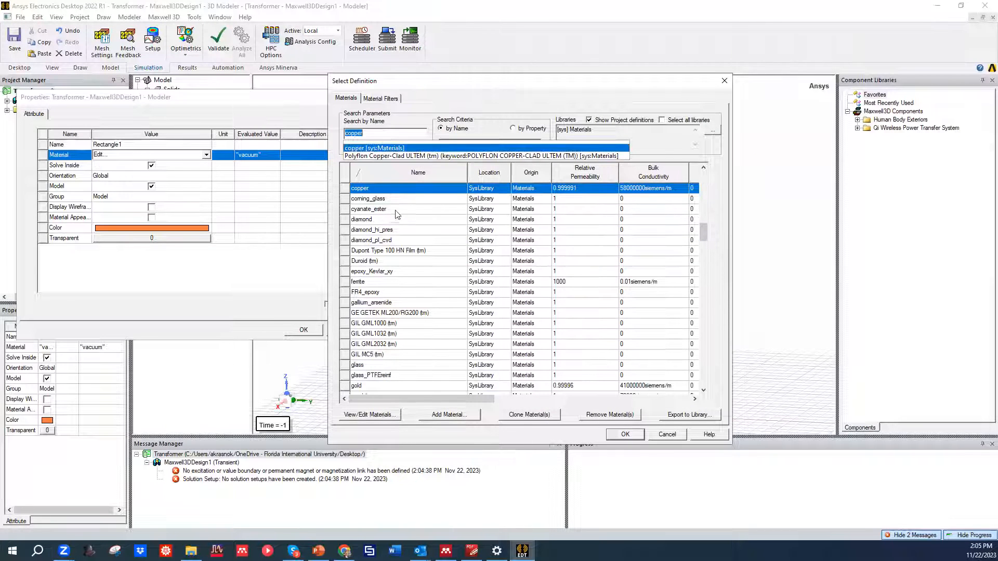
{"action": "key", "text": "Return"}
{"action": "left_click", "coordinate": [625, 434]}
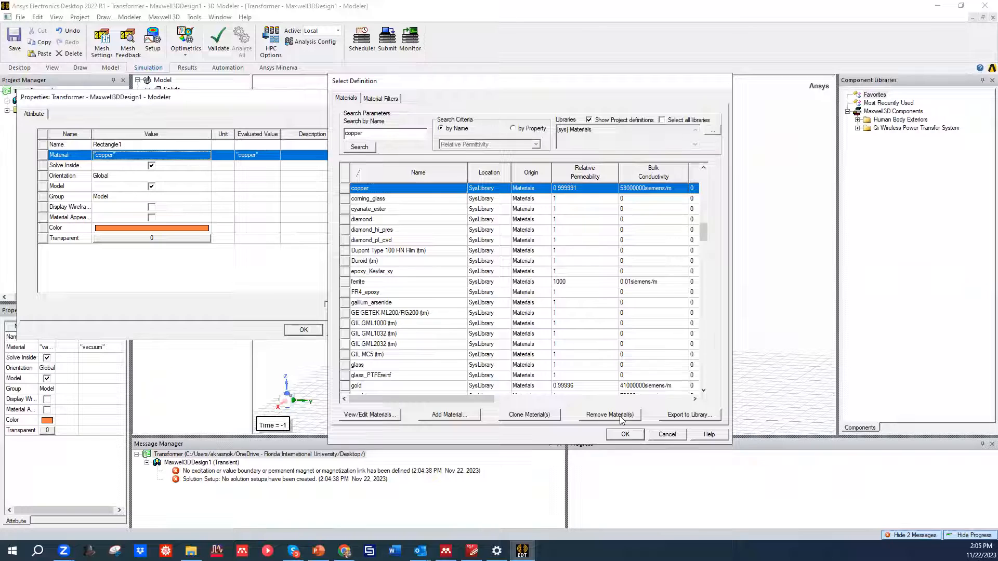
{"action": "left_click", "coordinate": [306, 331]}
{"action": "left_click", "coordinate": [312, 252]}
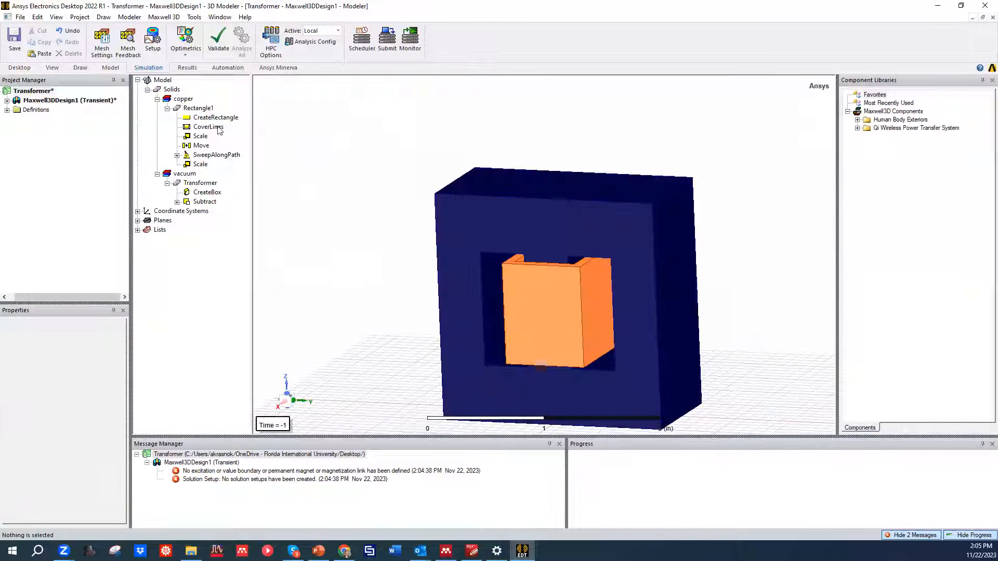
Add a stranded winding excitation of type Voltage with the voltage expression Vm*sin(2*pi*60*time).
{"action": "left_click", "coordinate": [6, 100]}
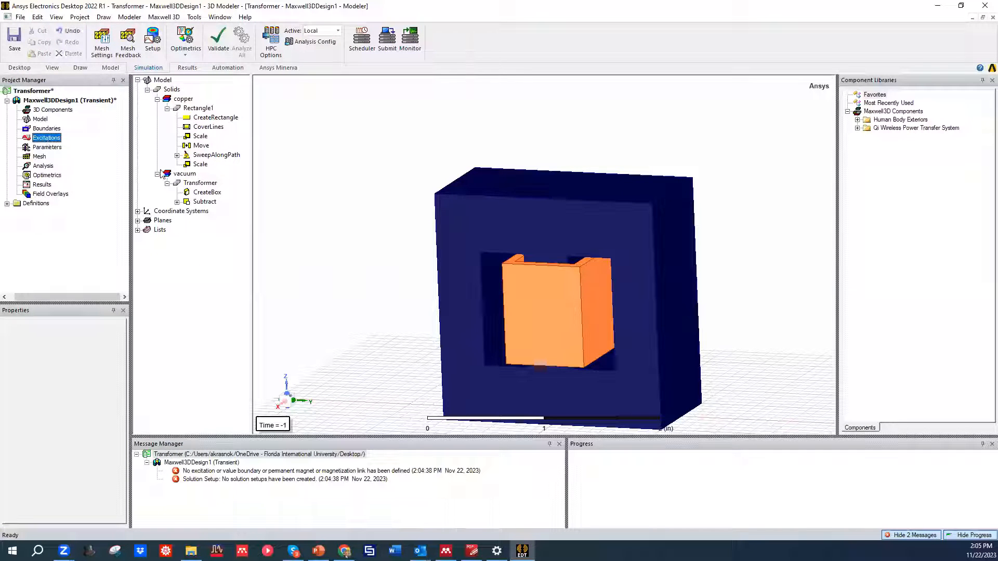
{"action": "left_click", "coordinate": [502, 286]}
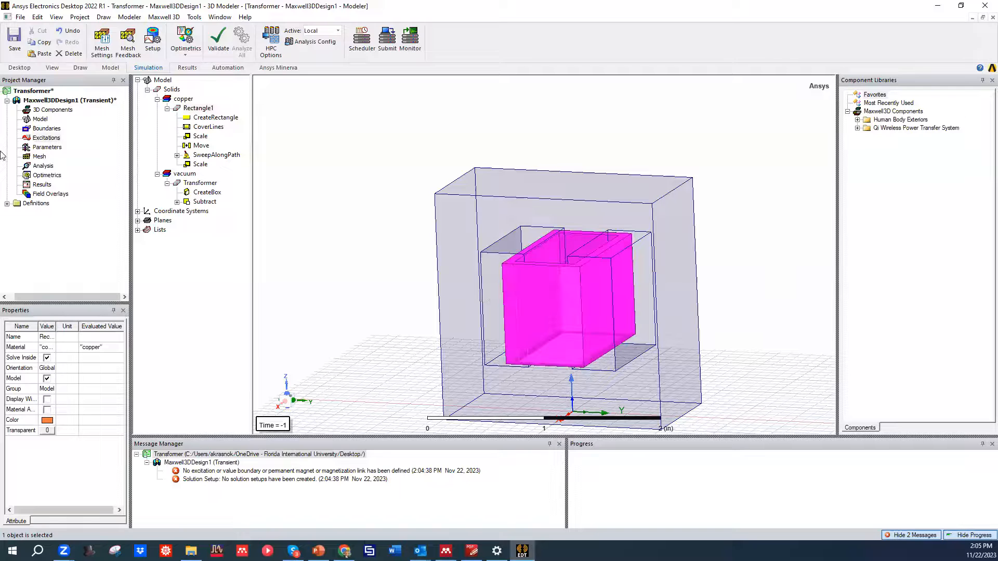
{"action": "right_click", "coordinate": [50, 139]}
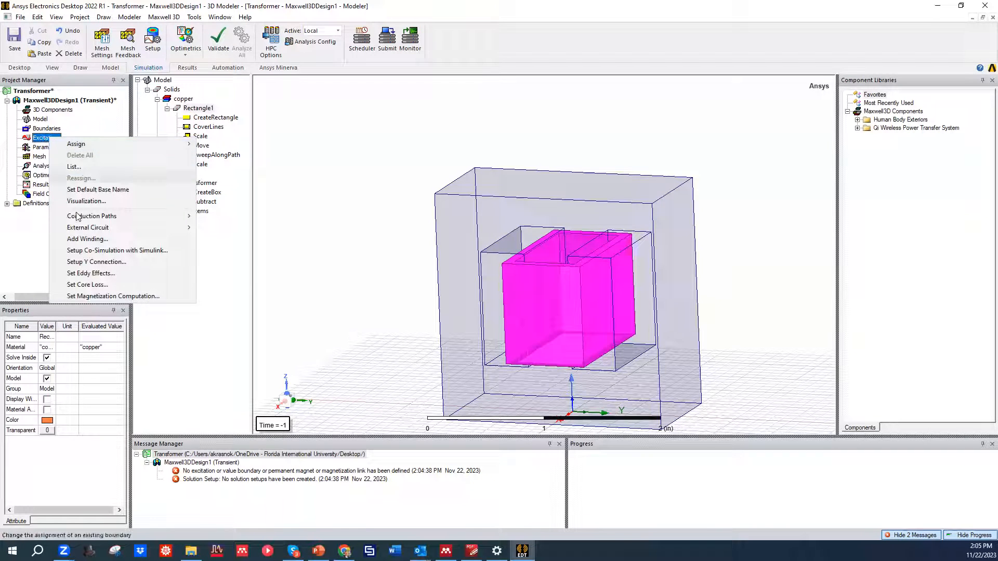
{"action": "left_click", "coordinate": [87, 239]}
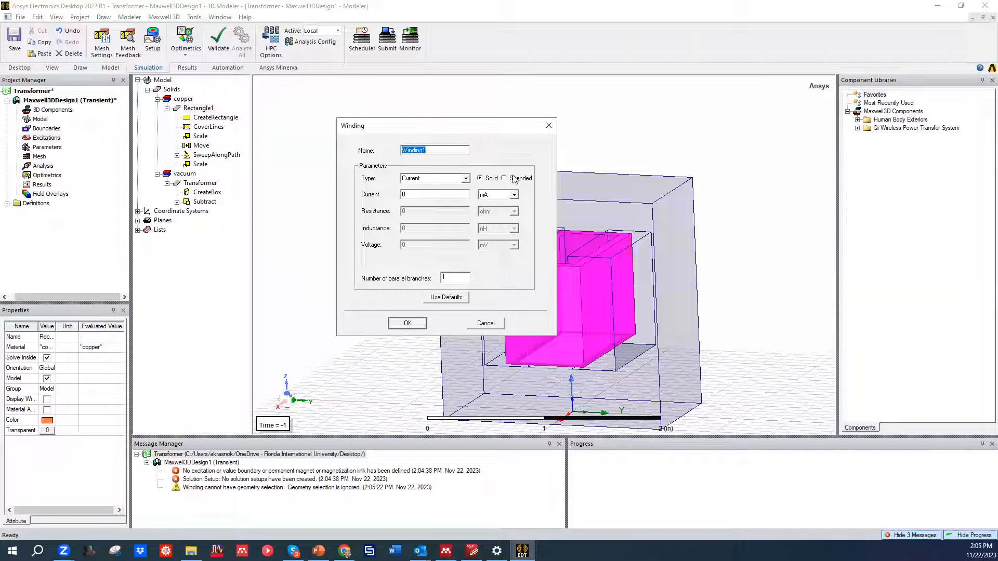
{"action": "left_click", "coordinate": [466, 179]}
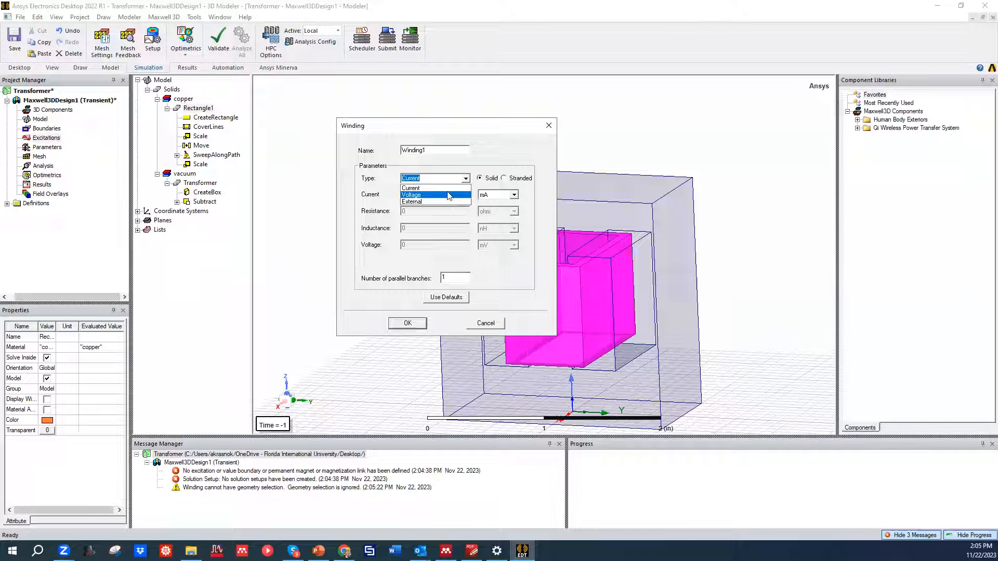
{"action": "left_click", "coordinate": [449, 195]}
{"action": "left_click", "coordinate": [513, 179]}
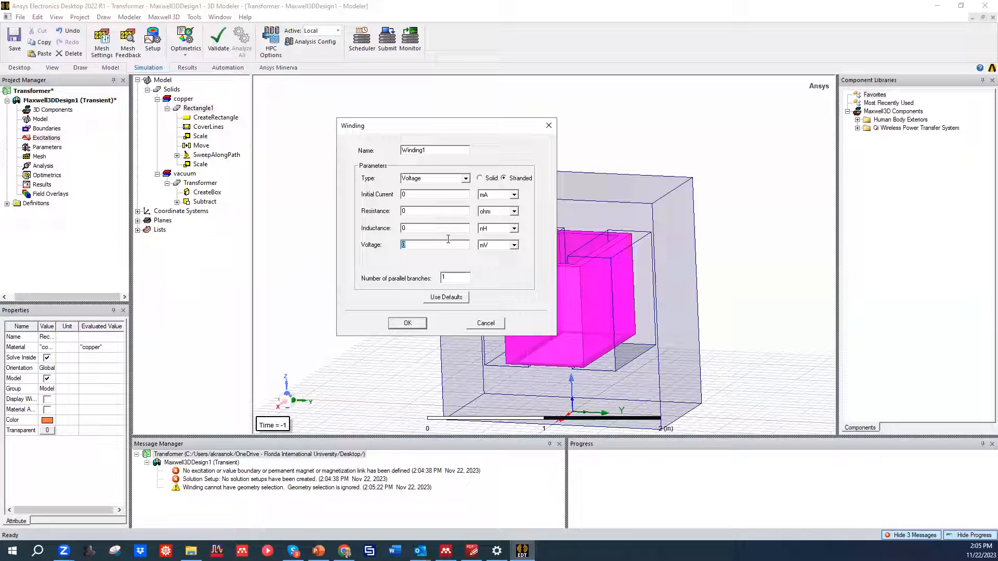
{"action": "type", "text": "Vm*sin(2*pi*60*time"}
Set the winding excitation's resistance to 1 kOhm.
{"action": "left_click", "coordinate": [416, 213]}
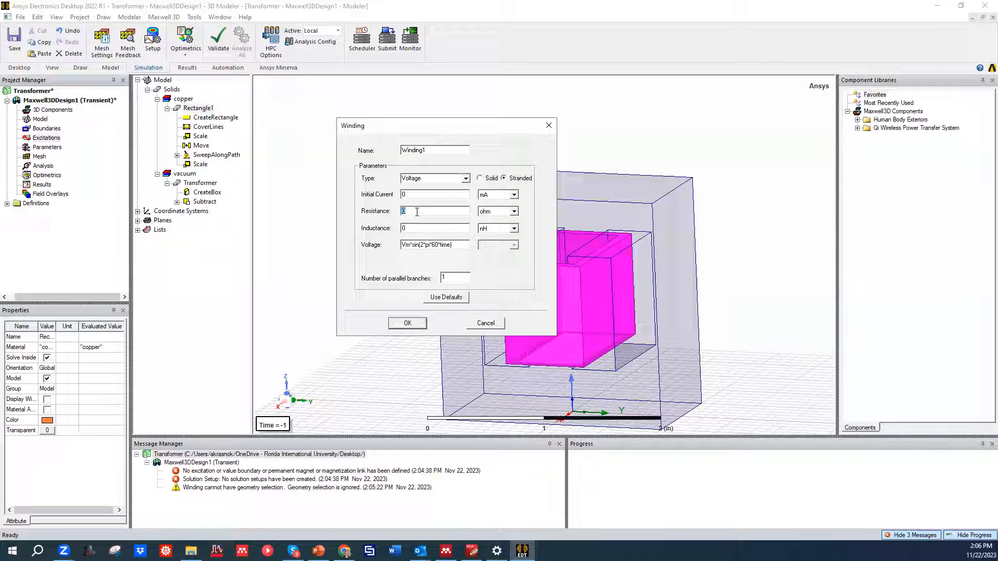
{"action": "left_click", "coordinate": [514, 211]}
{"action": "left_click", "coordinate": [494, 244]}
{"action": "double_click", "coordinate": [439, 211]}
{"action": "type", "text": "1"}
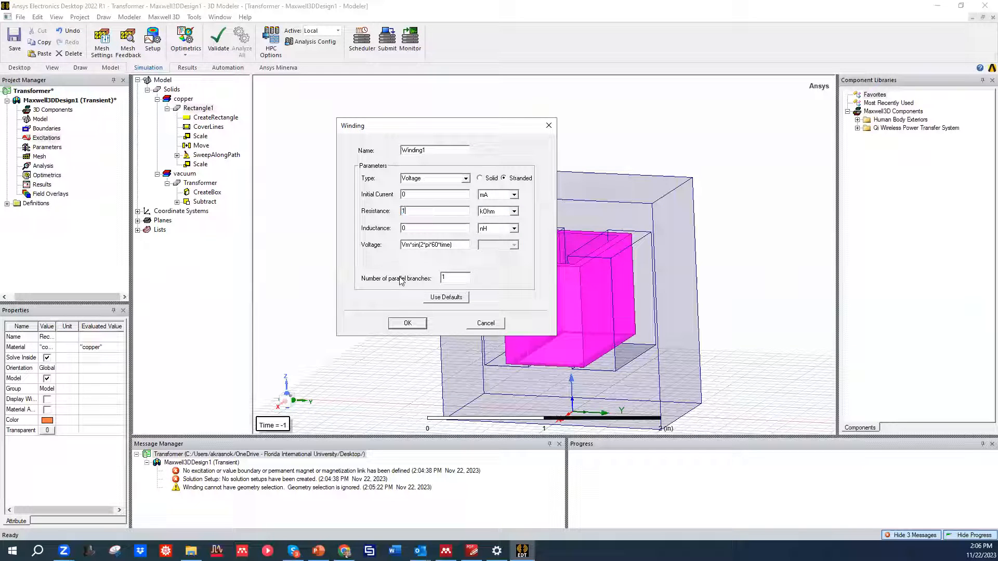
Apply the winding excitation and define Vm as a local variable of unit type Voltage.
{"action": "left_click", "coordinate": [408, 324]}
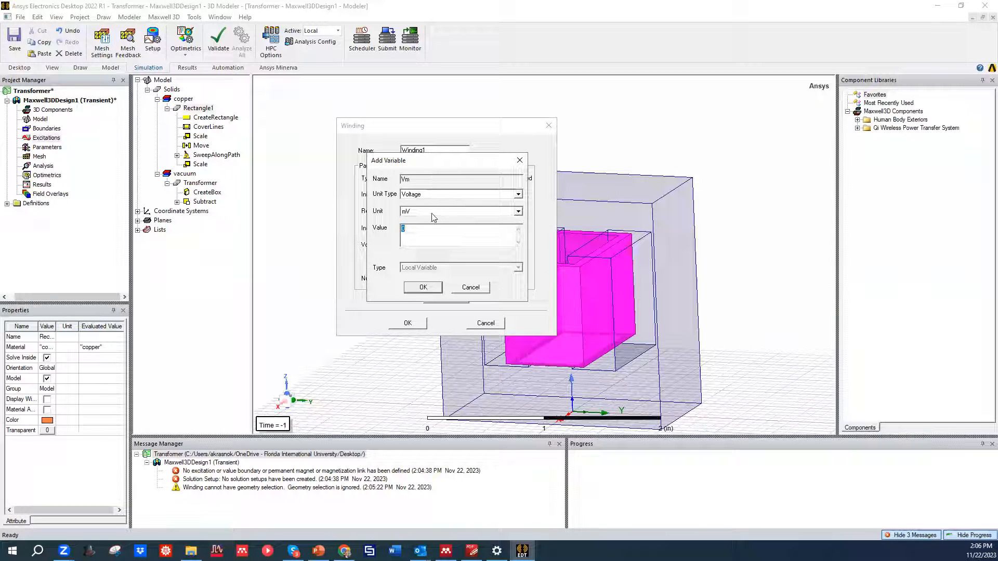
{"action": "left_click", "coordinate": [434, 212]}
{"action": "left_click", "coordinate": [418, 255]}
{"action": "left_click", "coordinate": [423, 287]}
Inspect how the copper winding sits in the core's windows, and save the project.
{"action": "middle_click_drag", "start_coordinate": [444, 240], "coordinate": [500, 168]}
{"action": "left_click", "coordinate": [531, 238]}
{"action": "middle_click_drag", "start_coordinate": [534, 296], "coordinate": [450, 255]}
{"action": "middle_click_drag", "start_coordinate": [576, 324], "coordinate": [383, 214]}
{"action": "left_click", "coordinate": [383, 214]}
{"action": "middle_click_drag", "start_coordinate": [512, 234], "coordinate": [634, 181]}
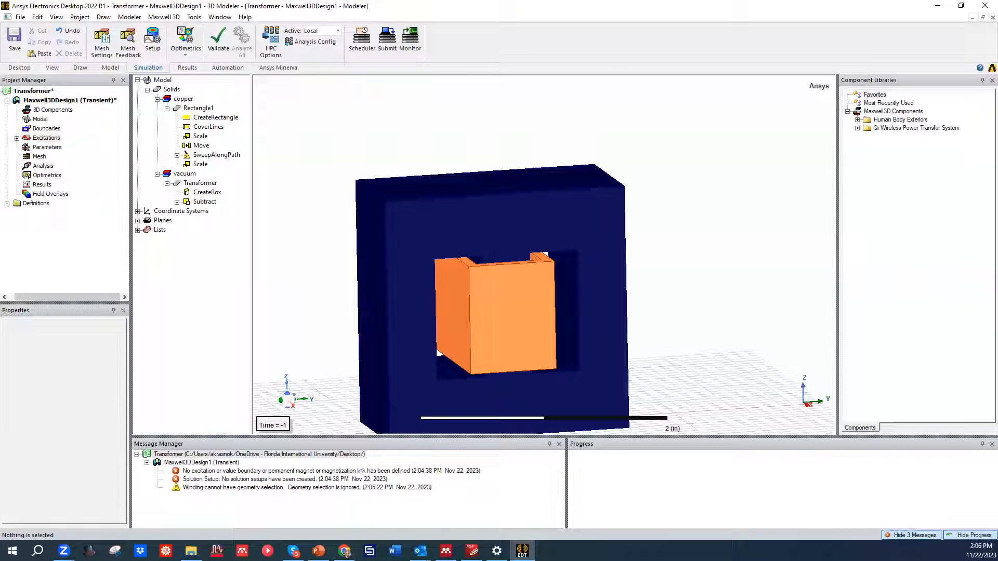
{"action": "middle_click_drag", "start_coordinate": [688, 237], "coordinate": [699, 213]}
{"action": "middle_click_drag", "start_coordinate": [581, 244], "coordinate": [551, 284]}
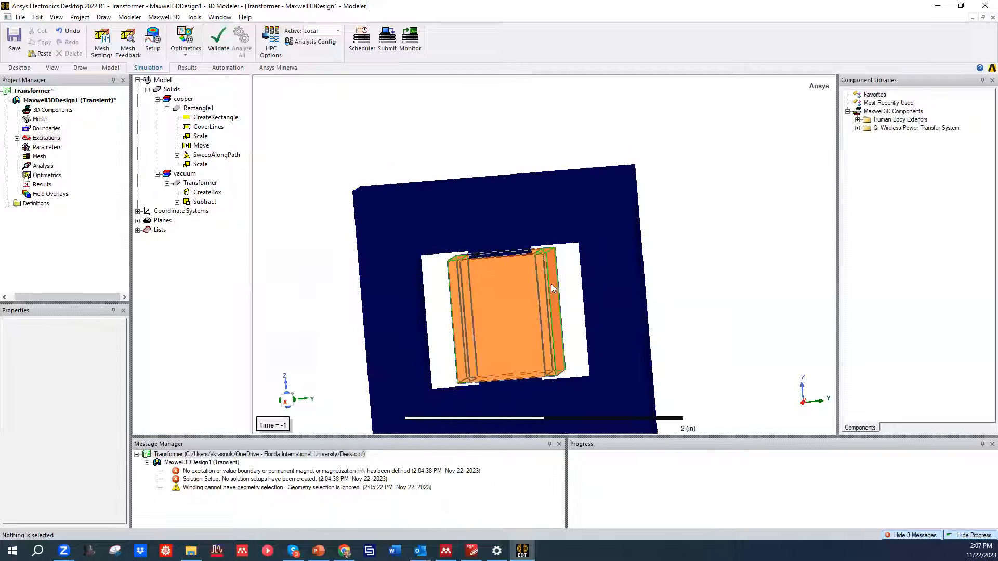
{"action": "left_click", "coordinate": [14, 39]}
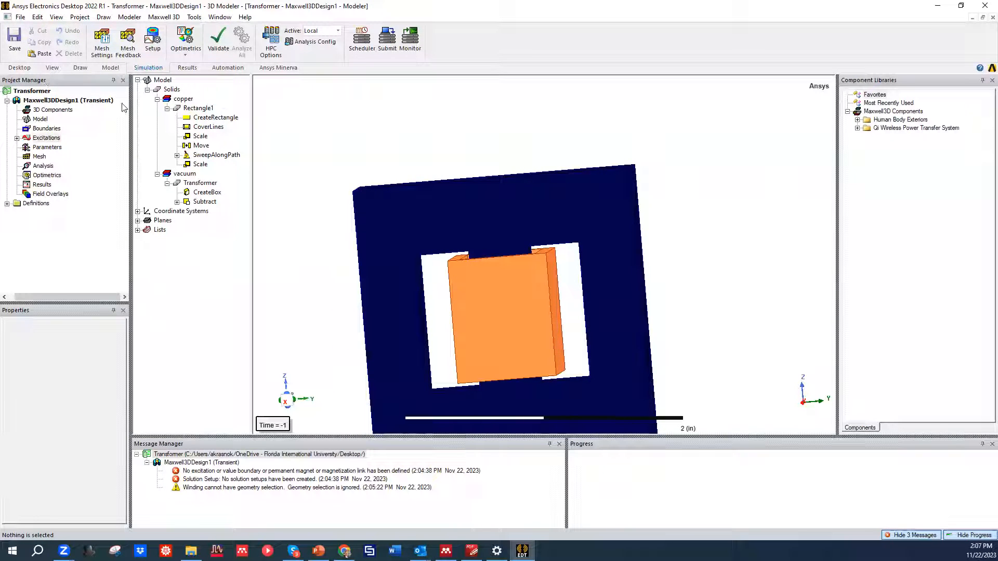
Draw a rectangle in the YZ plane spanning the cross-section of the winding's side wall inside the core window.
{"action": "left_click", "coordinate": [110, 68]}
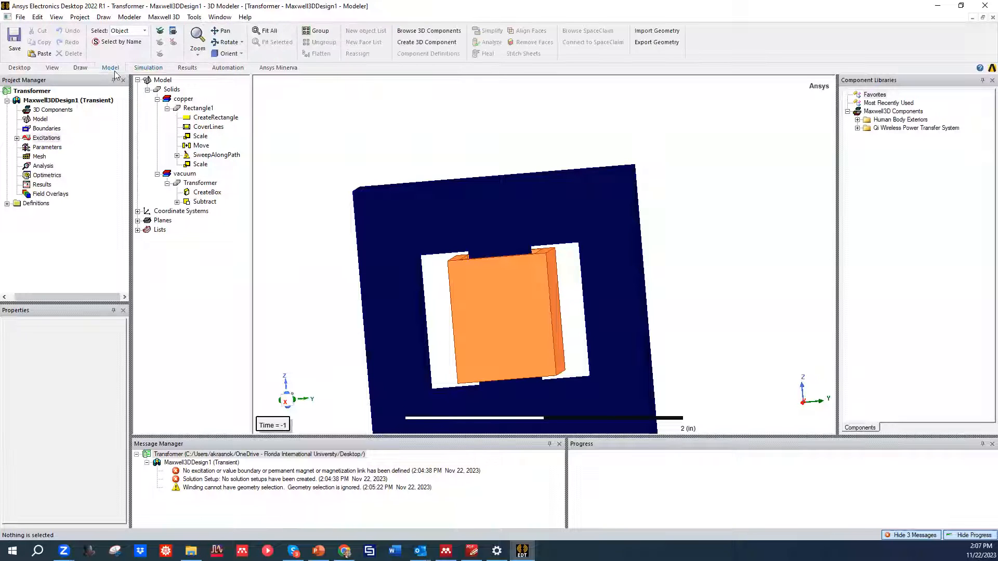
{"action": "left_click", "coordinate": [84, 68]}
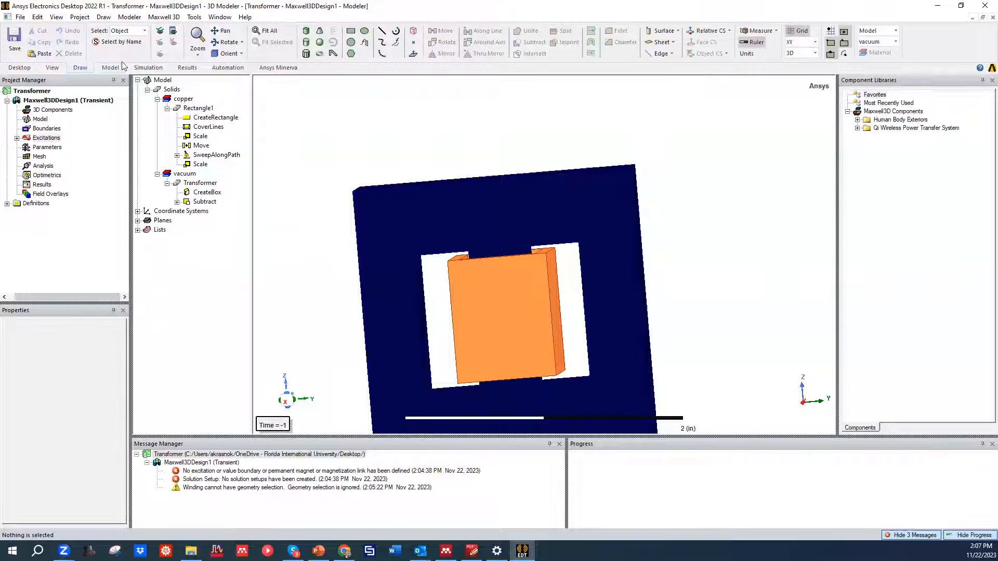
{"action": "left_click", "coordinate": [350, 31]}
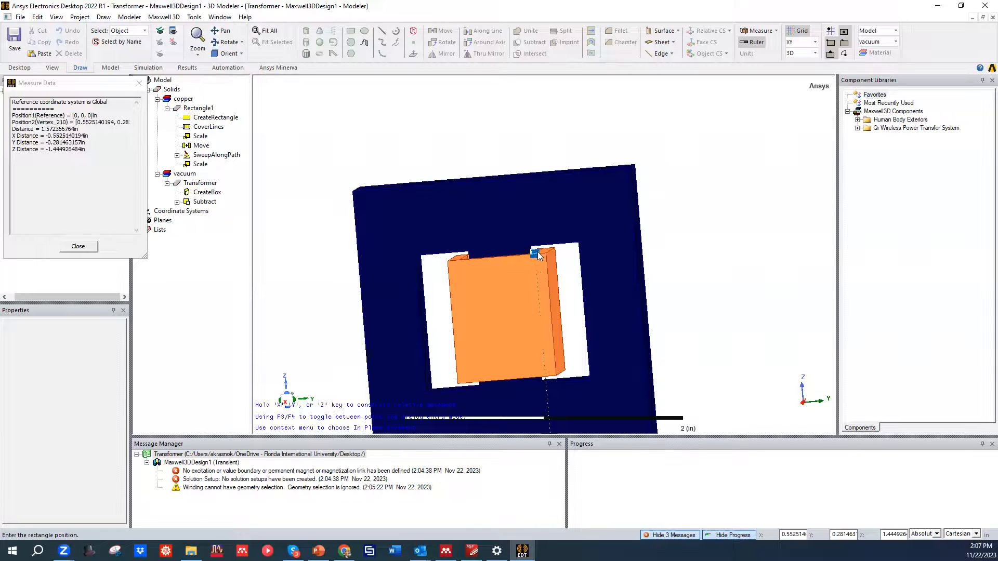
{"action": "mouse_move", "coordinate": [541, 256]}
{"action": "middle_mouse_down"}
{"action": "mouse_move", "coordinate": [542, 221]}
{"action": "mouse_move", "coordinate": [541, 252]}
{"action": "middle_mouse_up"}
{"action": "scroll", "coordinate": [541, 251], "scroll_direction": "up", "scroll_amount": 3}
{"action": "scroll", "coordinate": [540, 246], "scroll_direction": "down", "scroll_amount": 2}
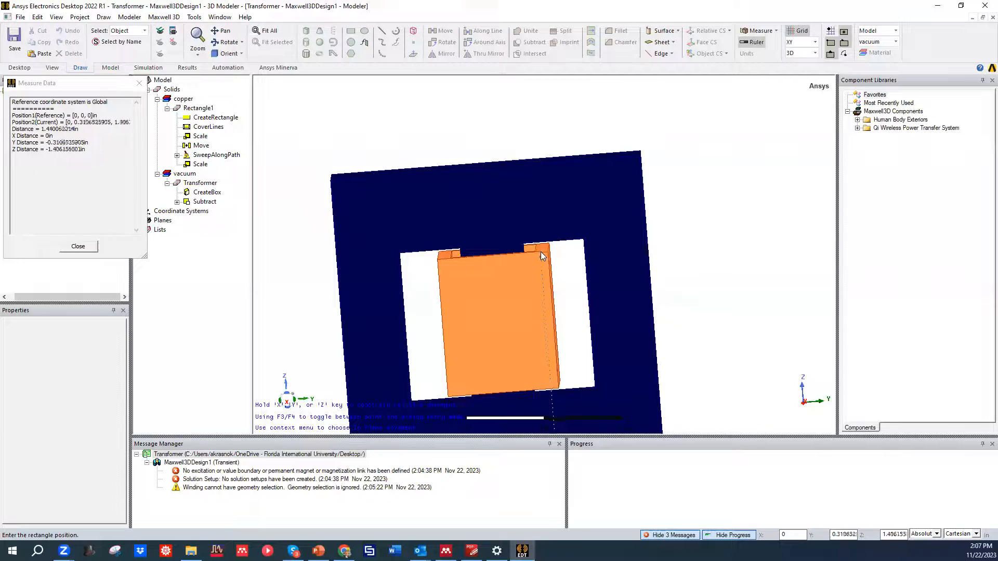
{"action": "scroll", "coordinate": [537, 244], "scroll_direction": "up", "scroll_amount": 2}
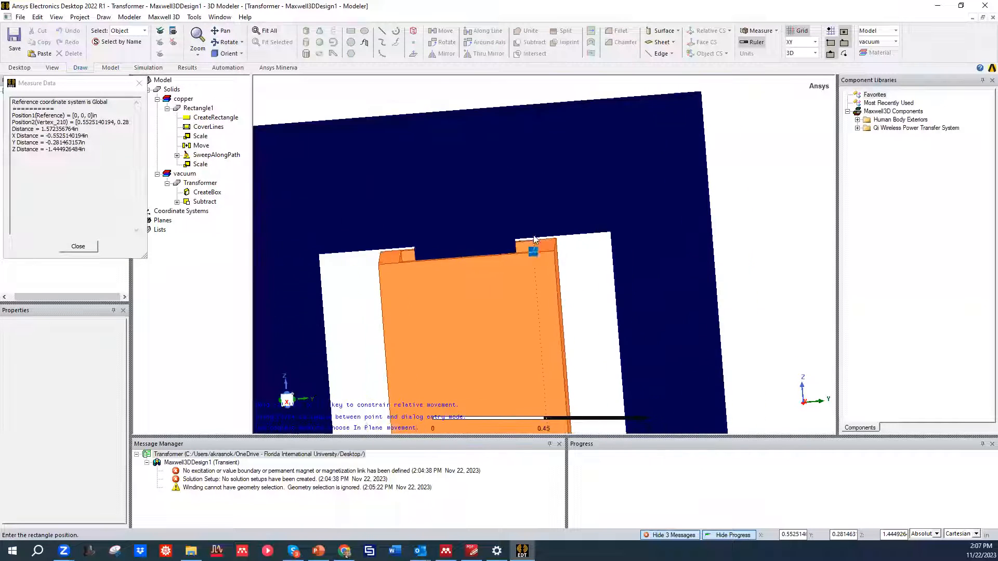
{"action": "scroll", "coordinate": [535, 242], "scroll_direction": "up", "scroll_amount": 1}
{"action": "left_click", "coordinate": [533, 248]}
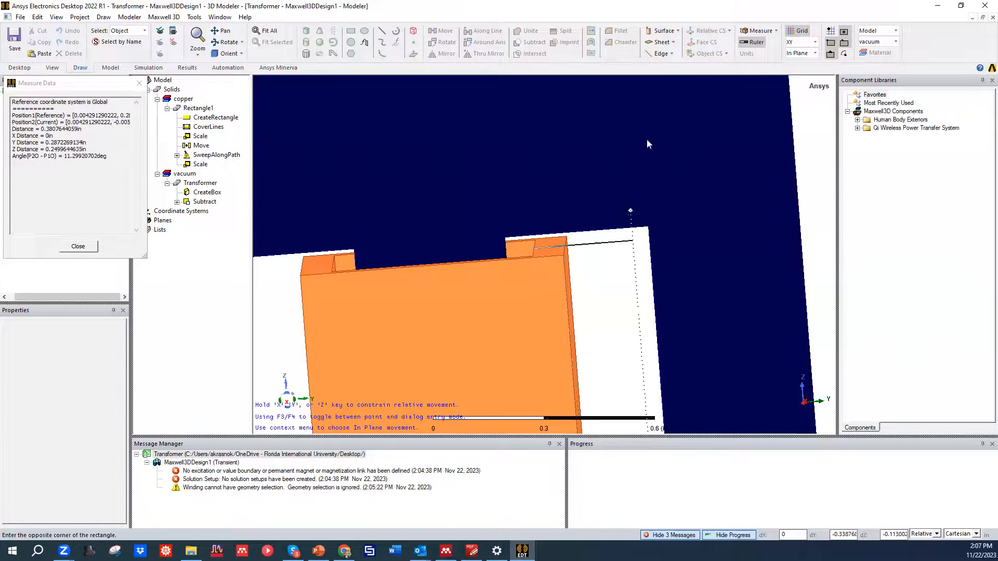
{"action": "left_click", "coordinate": [811, 41]}
{"action": "left_click", "coordinate": [792, 66]}
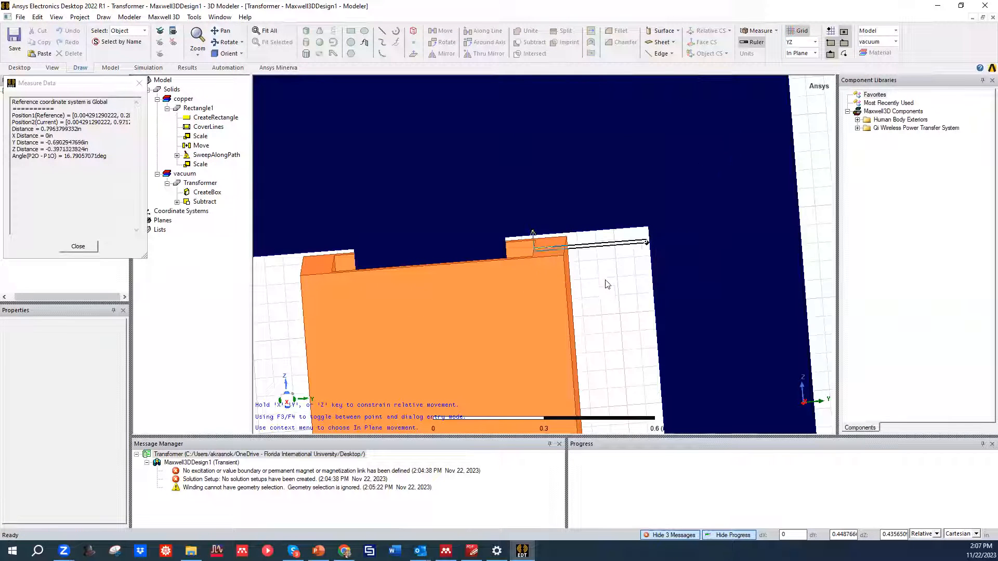
{"action": "scroll", "coordinate": [577, 260], "scroll_direction": "down", "scroll_amount": 3}
{"action": "scroll", "coordinate": [581, 249], "scroll_direction": "up", "scroll_amount": 5}
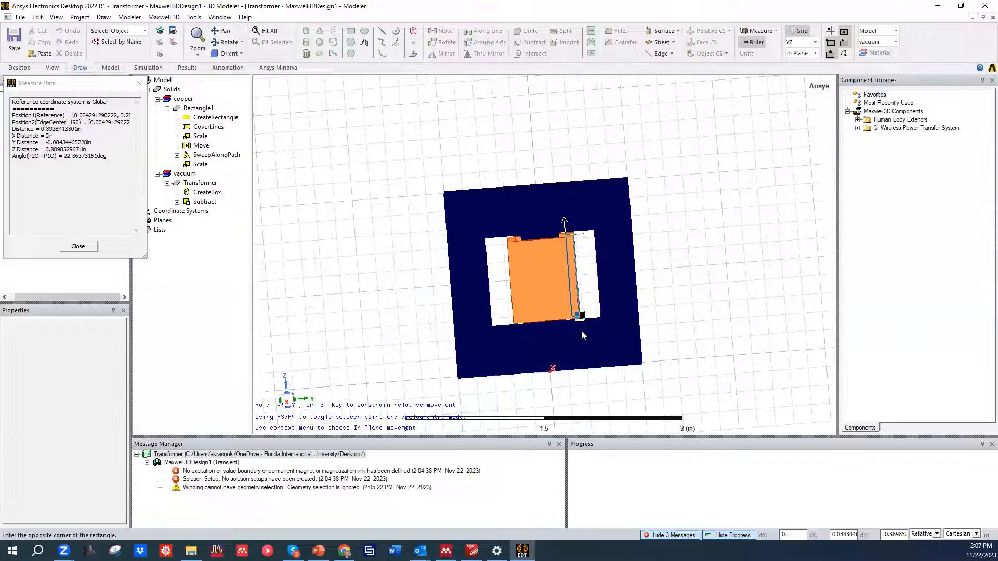
{"action": "left_click", "coordinate": [582, 295]}
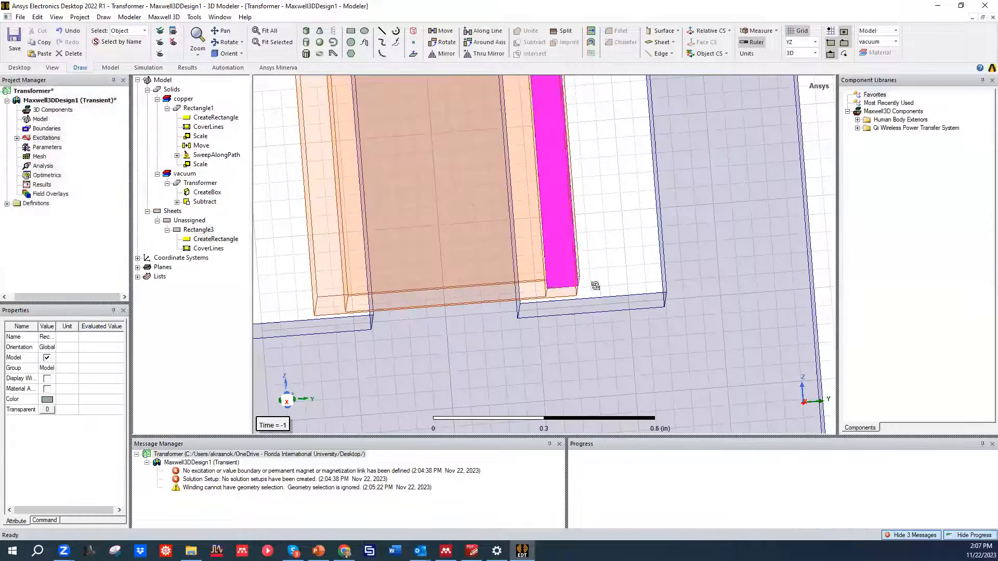
Assign the new rectangular sheet to Winding1 as coil terminal CoilTerminal1 with 1000 conductors.
{"action": "left_click_drag", "start_coordinate": [595, 286], "coordinate": [619, 315], "text": "alt"}
{"action": "scroll", "coordinate": [556, 252], "scroll_direction": "up", "scroll_amount": 5}
{"action": "scroll", "coordinate": [556, 210], "scroll_direction": "down", "scroll_amount": 5}
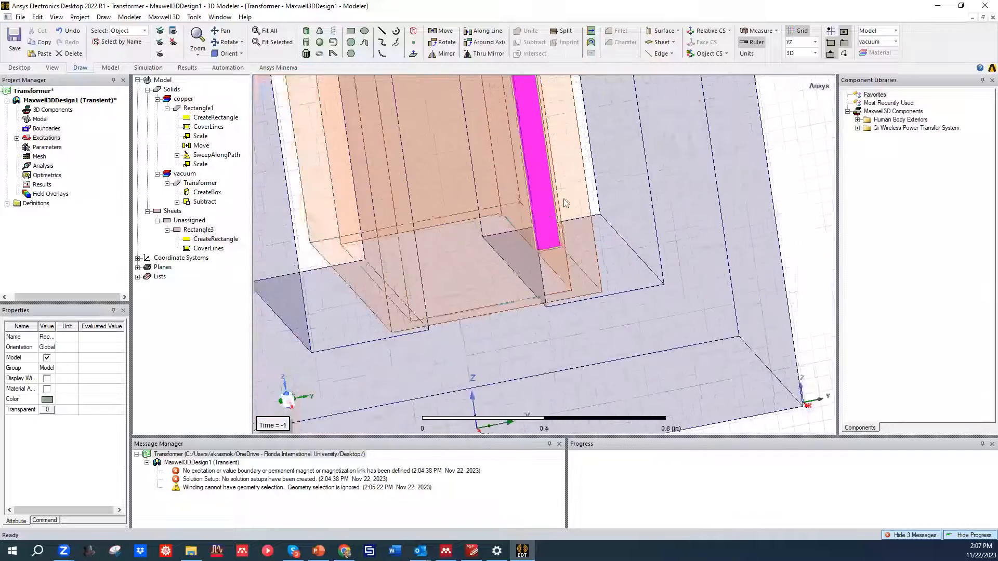
{"action": "scroll", "coordinate": [512, 295], "scroll_direction": "down", "scroll_amount": 2}
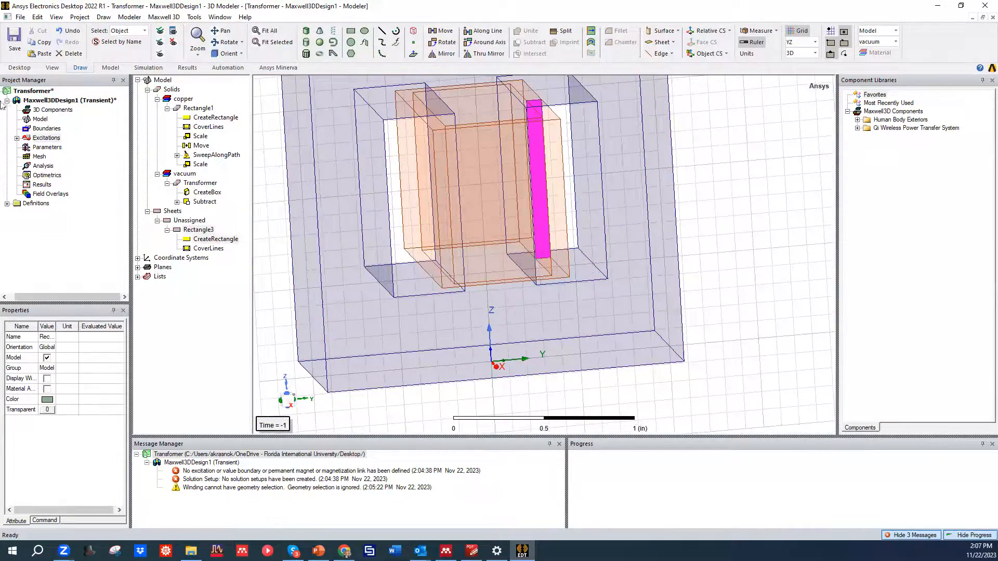
{"action": "left_click", "coordinate": [17, 138]}
{"action": "left_click", "coordinate": [45, 149]}
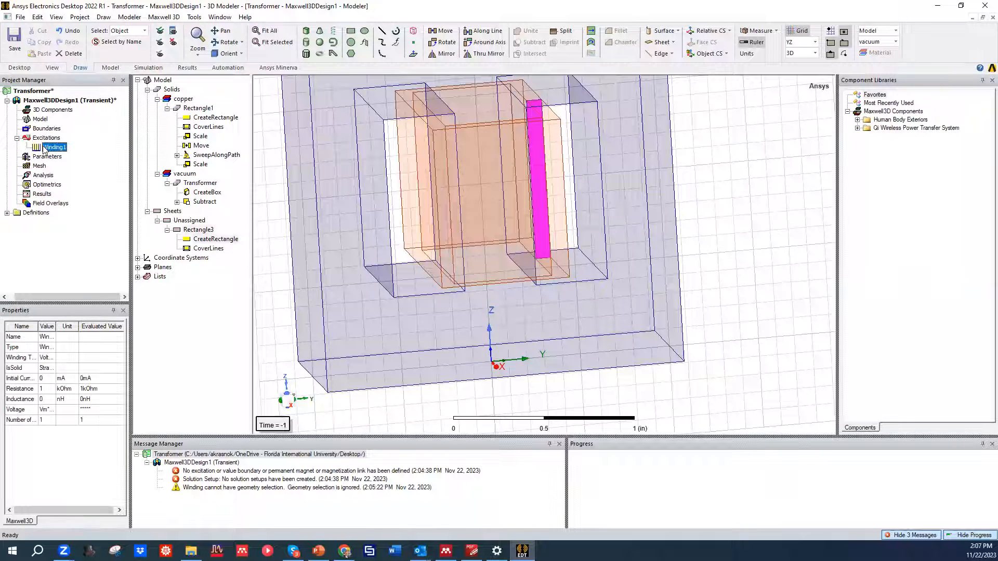
{"action": "right_click", "coordinate": [45, 149]}
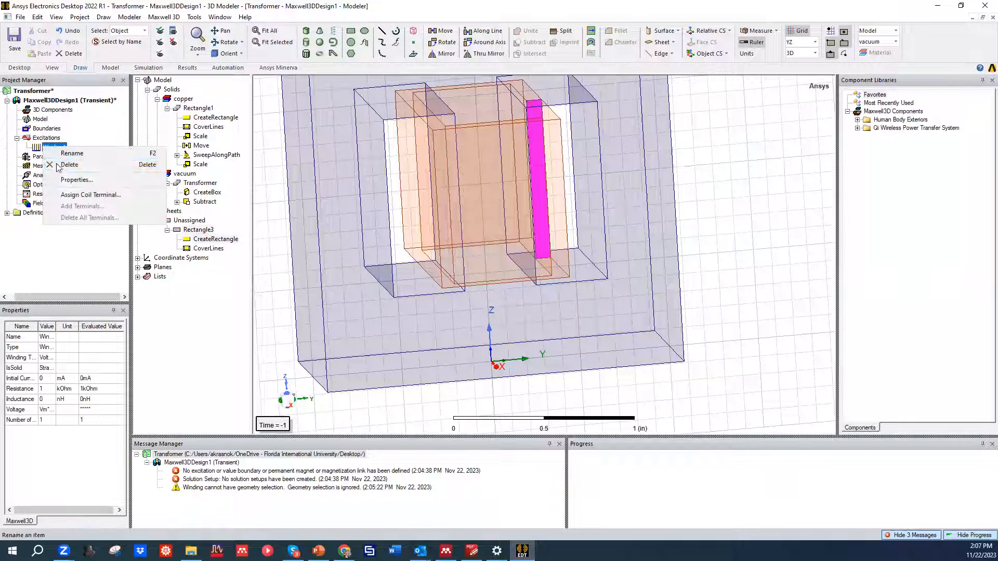
{"action": "left_click", "coordinate": [107, 197]}
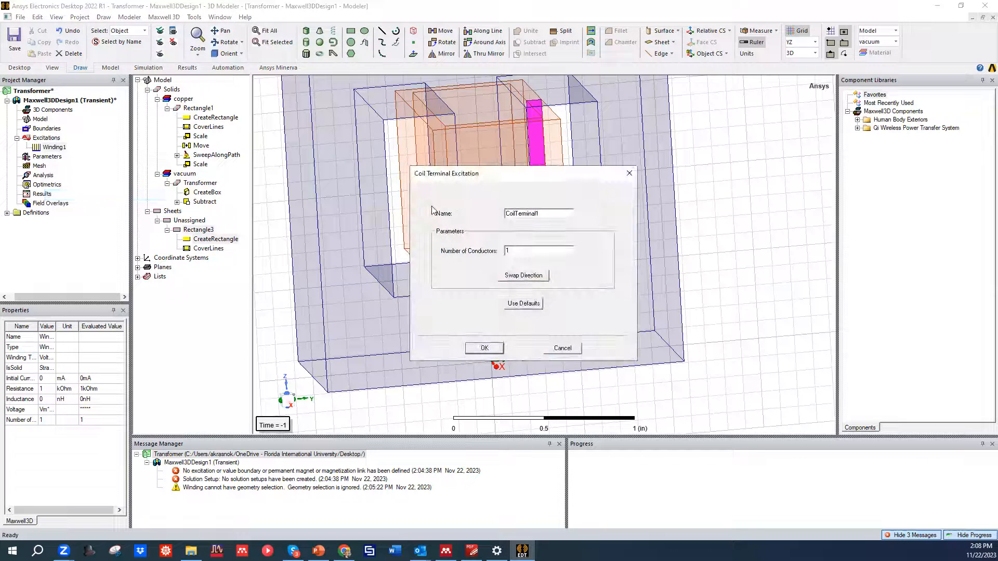
{"action": "left_click", "coordinate": [527, 250]}
{"action": "type", "text": "000"}
{"action": "left_click", "coordinate": [485, 348]}
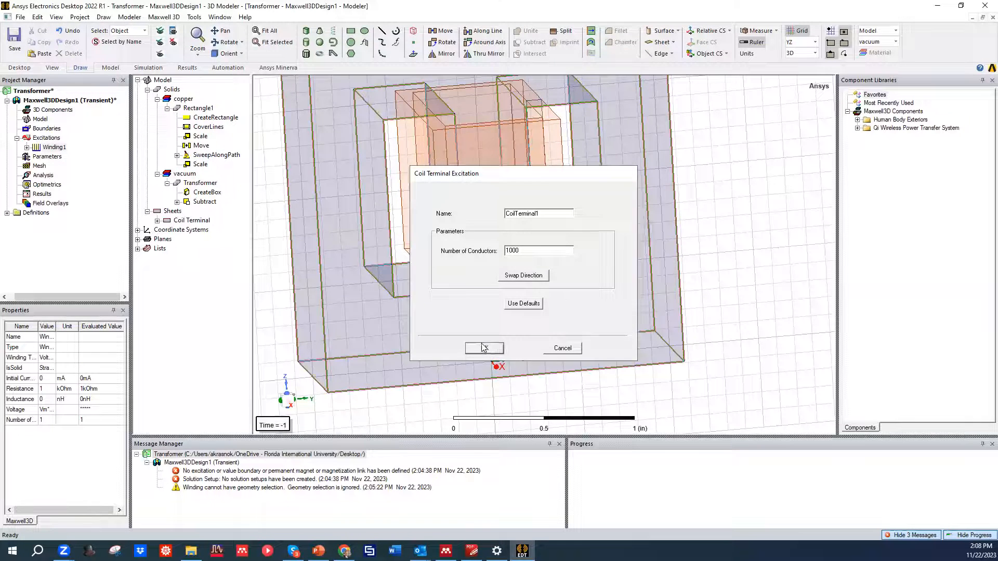
Examine the copper winding and its placement around the center leg from several angles.
{"action": "left_click", "coordinate": [711, 206]}
{"action": "mouse_move", "coordinate": [705, 228]}
{"action": "middle_mouse_down"}
{"action": "mouse_move", "coordinate": [676, 222]}
{"action": "mouse_move", "coordinate": [696, 232]}
{"action": "middle_mouse_up"}
{"action": "middle_click_drag", "start_coordinate": [637, 252], "coordinate": [736, 174]}
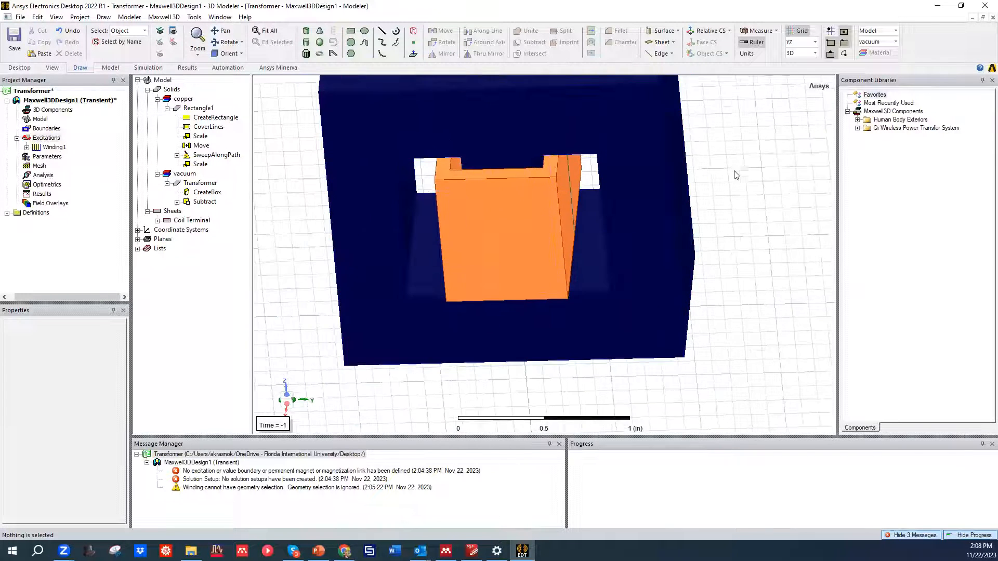
{"action": "left_click", "coordinate": [523, 210]}
{"action": "middle_click_drag", "start_coordinate": [519, 215], "coordinate": [667, 203]}
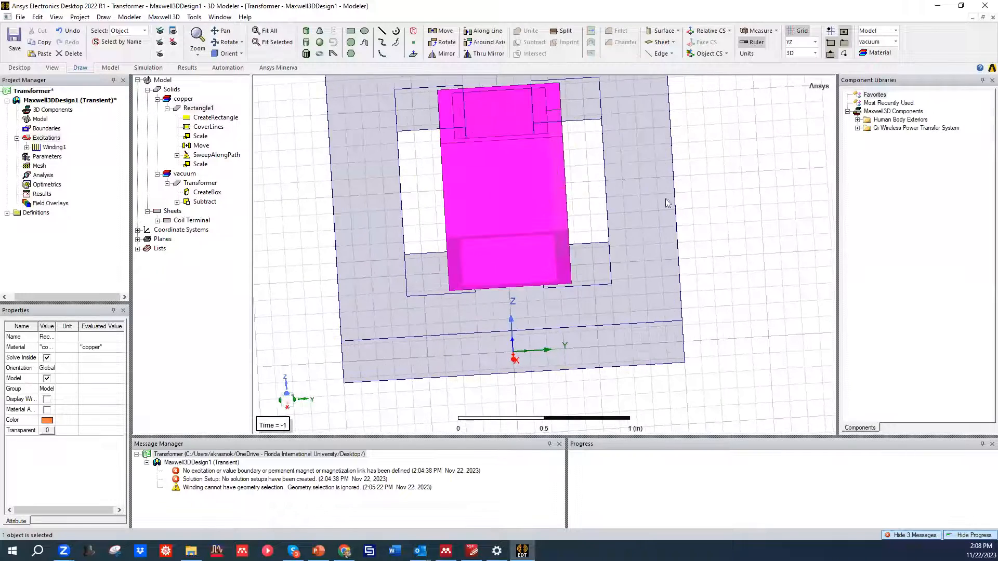
{"action": "left_click", "coordinate": [727, 185]}
{"action": "middle_click_drag", "start_coordinate": [552, 200], "coordinate": [505, 181]}
{"action": "left_click", "coordinate": [502, 185]}
{"action": "left_click", "coordinate": [300, 204]}
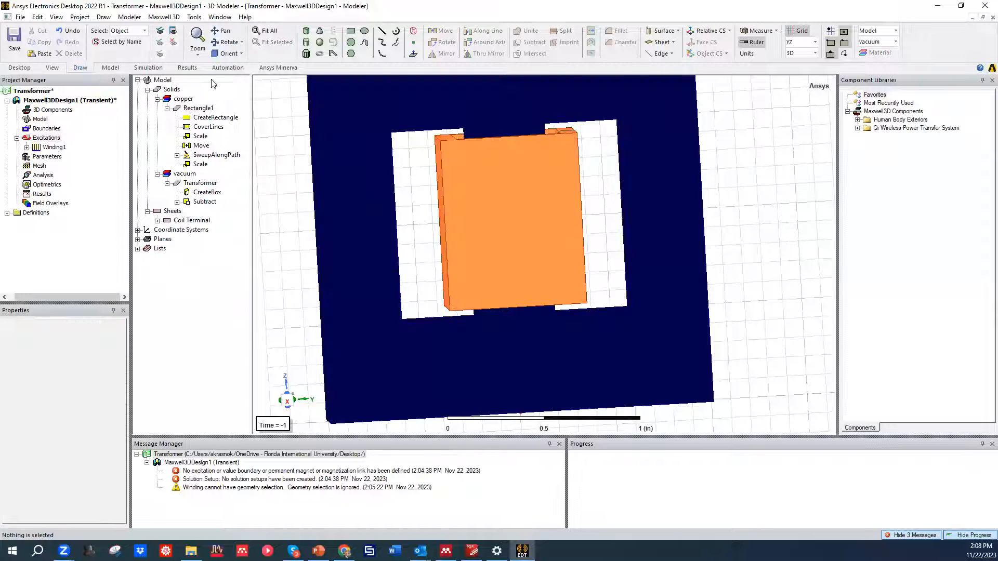
Select the dark blue transformer core solid.
{"action": "scroll", "coordinate": [348, 217], "scroll_direction": "down", "scroll_amount": 3}
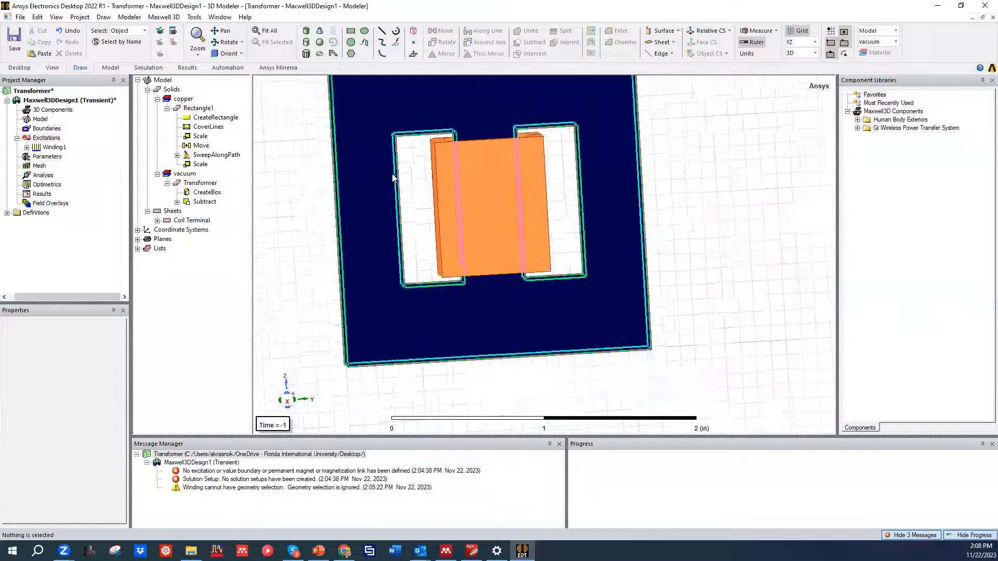
{"action": "scroll", "coordinate": [392, 178], "scroll_direction": "down", "scroll_amount": 1}
{"action": "left_click", "coordinate": [359, 136]}
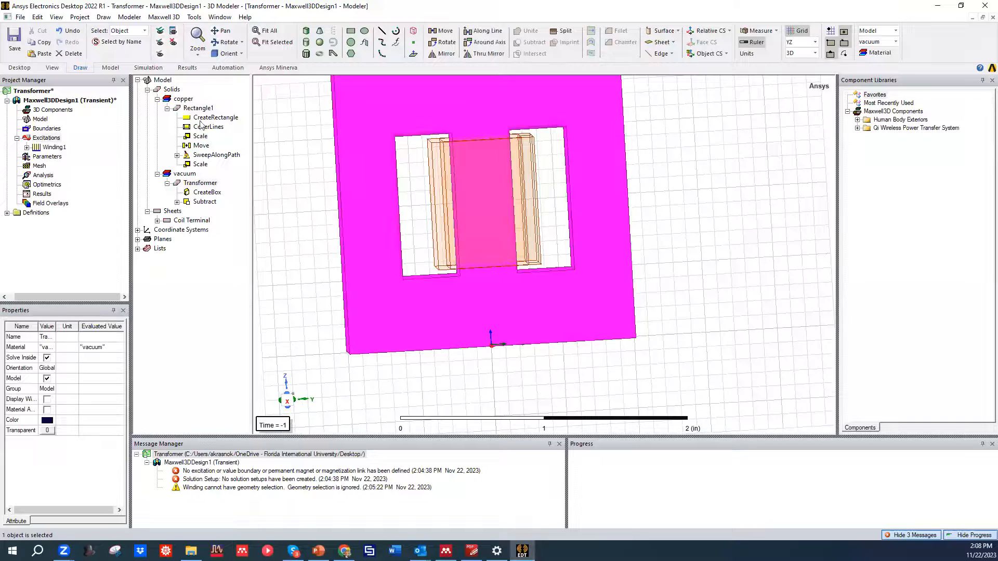
Create a vacuum region around the transformer model, padded similarly in all directions with a percentage offset.
{"action": "left_click", "coordinate": [314, 215]}
{"action": "scroll", "coordinate": [319, 213], "scroll_direction": "up", "scroll_amount": 3}
{"action": "scroll", "coordinate": [359, 285], "scroll_direction": "down", "scroll_amount": 5}
{"action": "scroll", "coordinate": [358, 163], "scroll_direction": "up", "scroll_amount": 2}
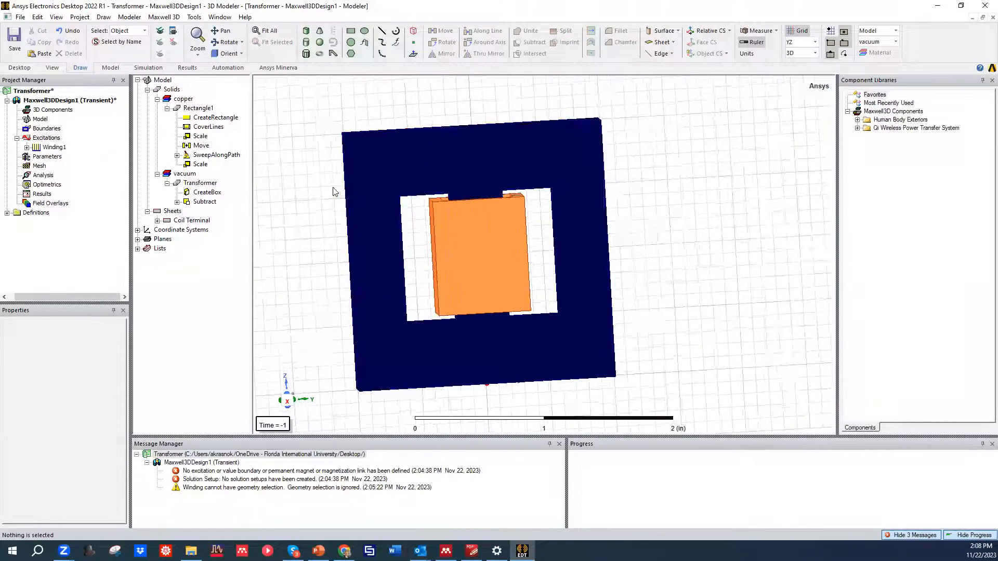
{"action": "left_click", "coordinate": [413, 33]}
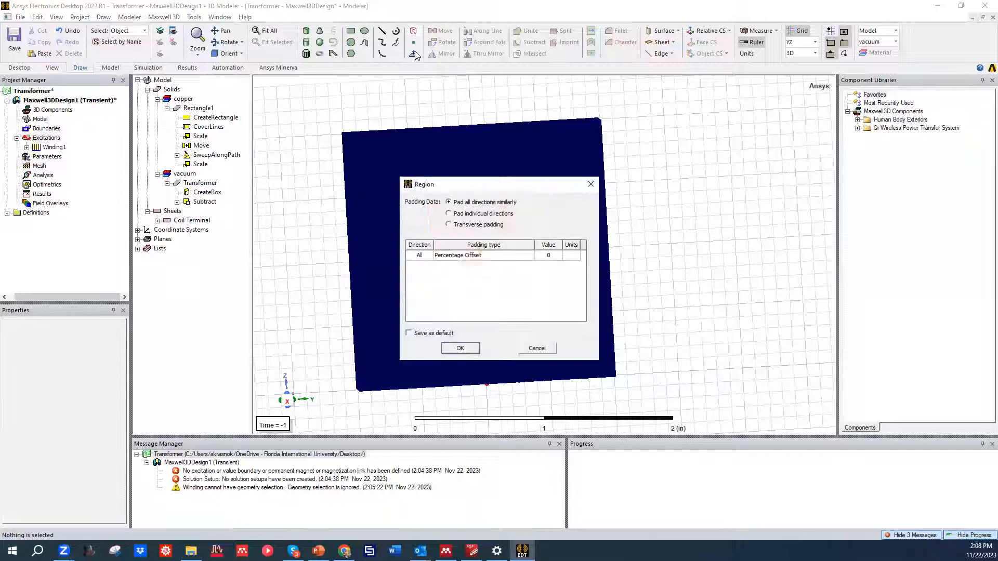
{"action": "left_click", "coordinate": [551, 254]}
{"action": "left_click", "coordinate": [462, 349]}
{"action": "left_click", "coordinate": [679, 284]}
{"action": "middle_click_drag", "start_coordinate": [677, 281], "coordinate": [700, 261]}
{"action": "left_click", "coordinate": [647, 253]}
{"action": "scroll", "coordinate": [701, 265], "scroll_direction": "down", "scroll_amount": 3}
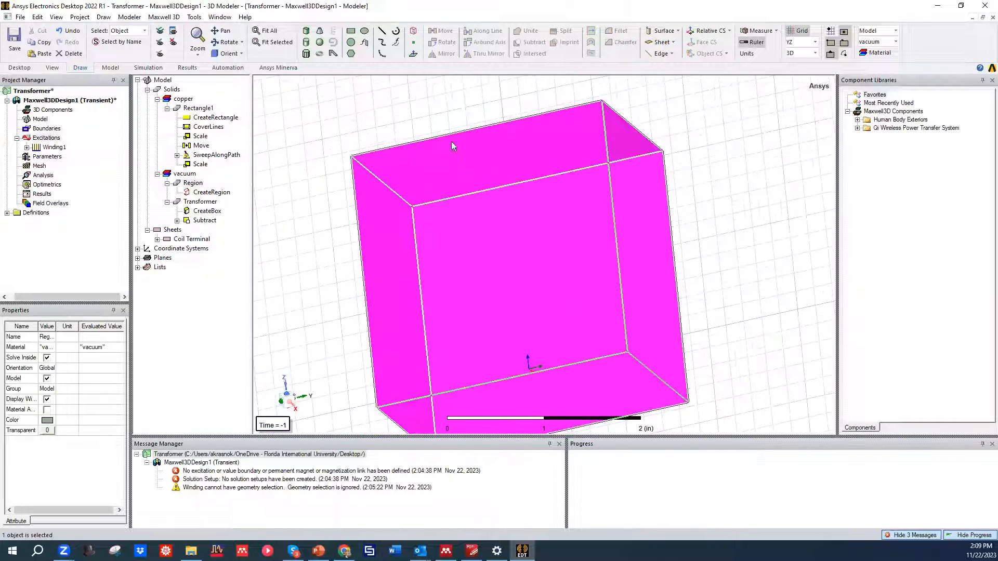
Hide the surrounding region so the transformer core and coil can be seen.
{"action": "middle_click_drag", "start_coordinate": [408, 171], "coordinate": [394, 127]}
{"action": "left_click", "coordinate": [374, 115]}
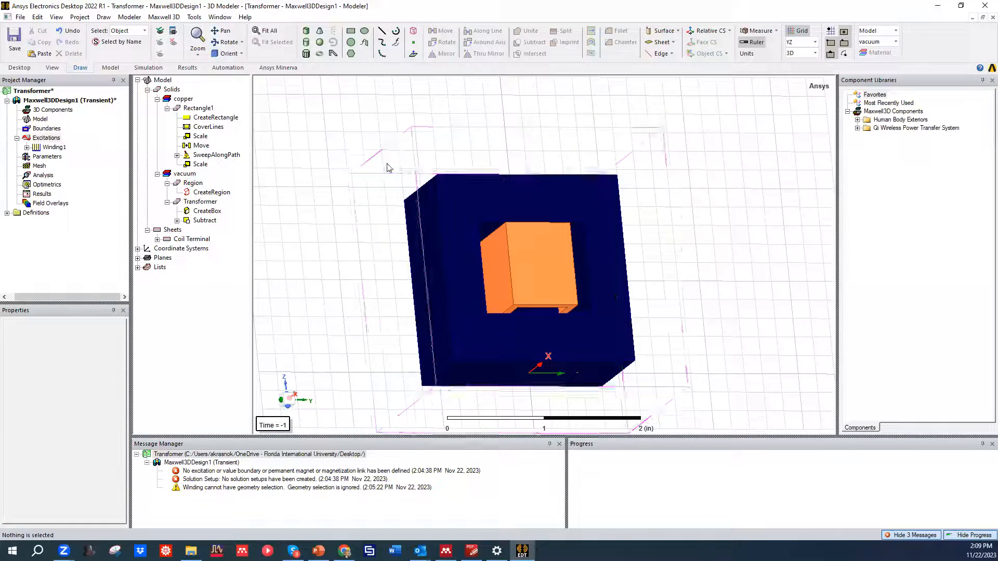
{"action": "left_click", "coordinate": [393, 173]}
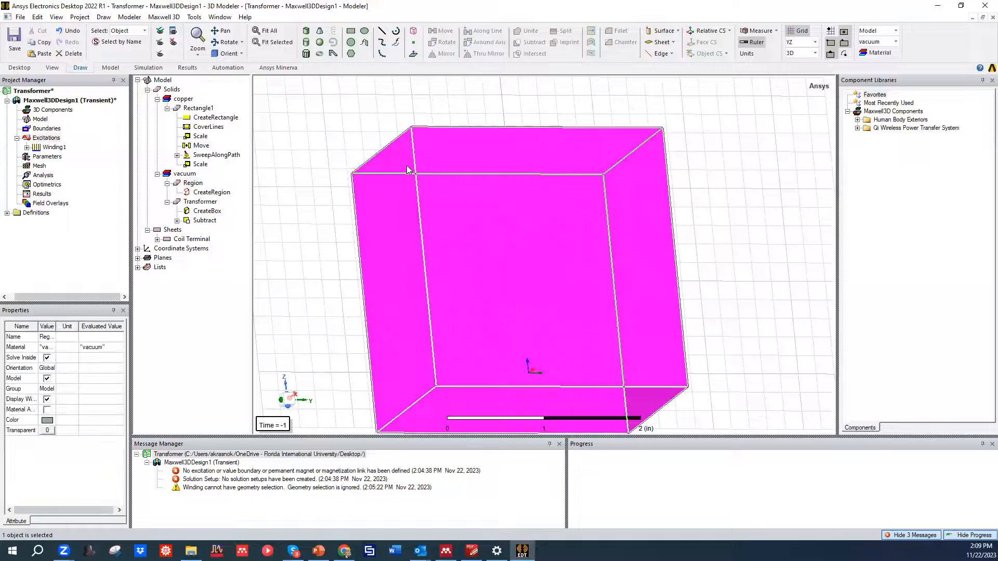
{"action": "left_click", "coordinate": [174, 42]}
{"action": "mouse_move", "coordinate": [396, 130]}
{"action": "middle_mouse_down"}
{"action": "mouse_move", "coordinate": [397, 151]}
{"action": "mouse_move", "coordinate": [610, 198]}
{"action": "mouse_move", "coordinate": [666, 265]}
{"action": "middle_mouse_up"}
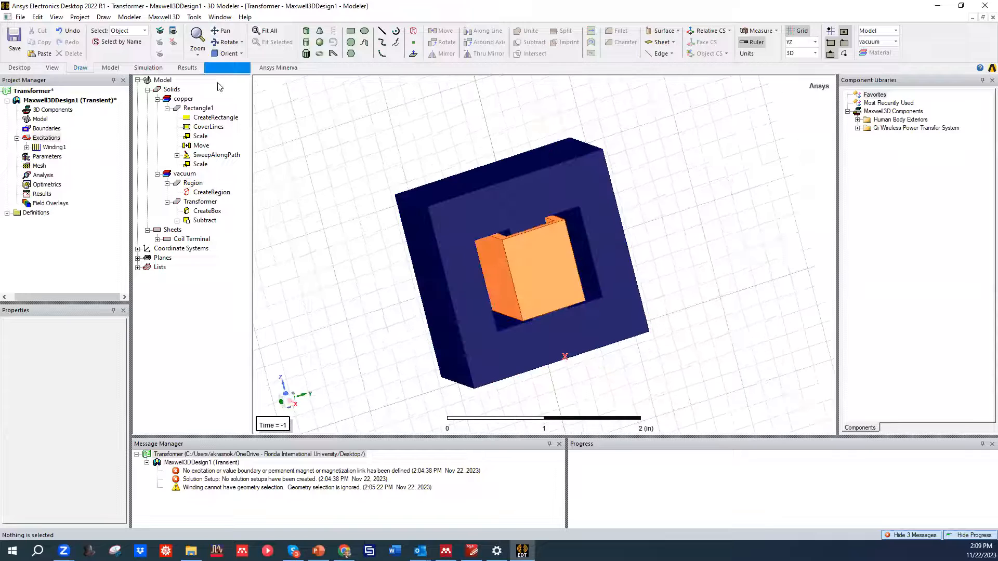
{"action": "left_click", "coordinate": [86, 17]}
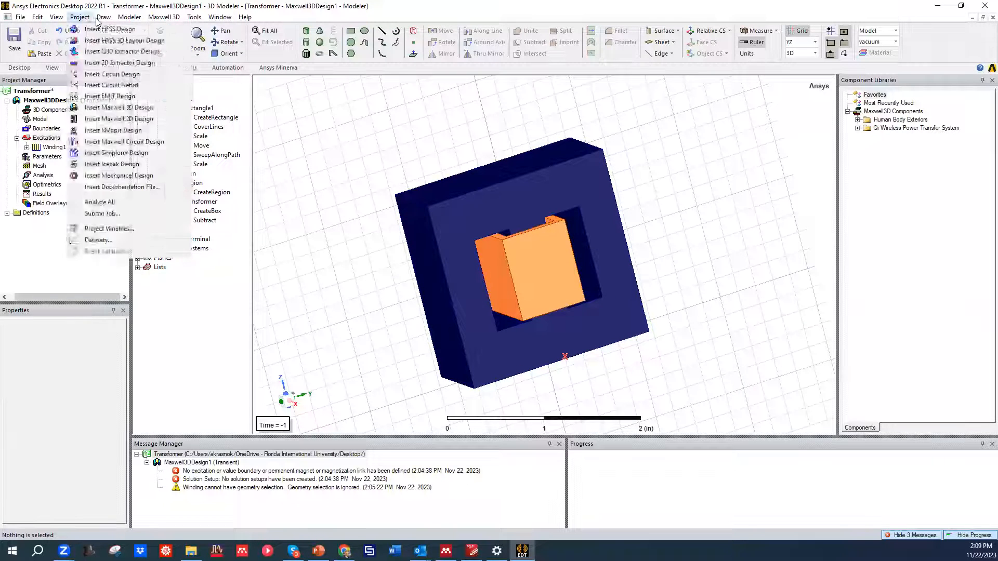
{"action": "left_click", "coordinate": [130, 17]}
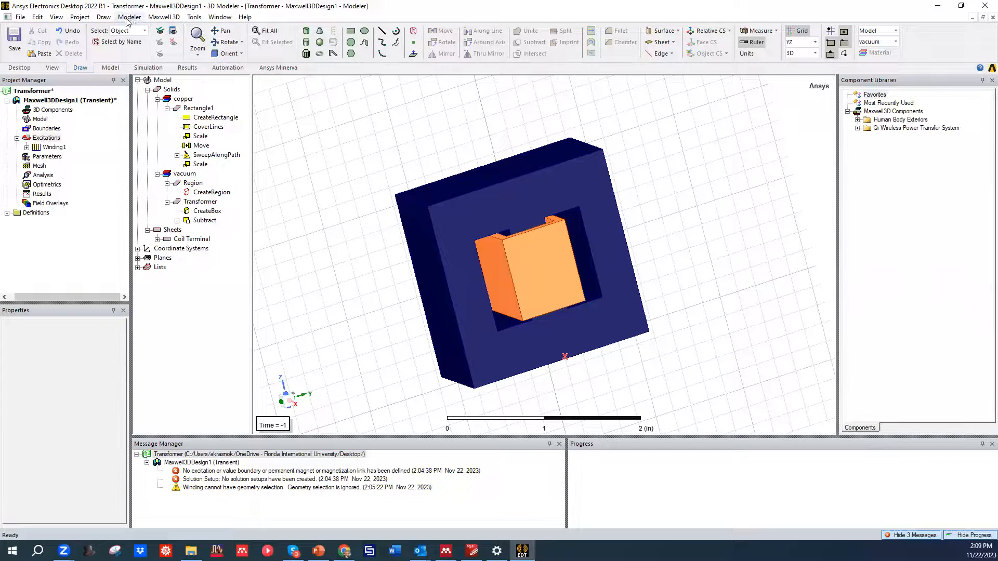
Add a transient solution setup to the analysis with a stop time of 0.1 s.
{"action": "right_click", "coordinate": [40, 176]}
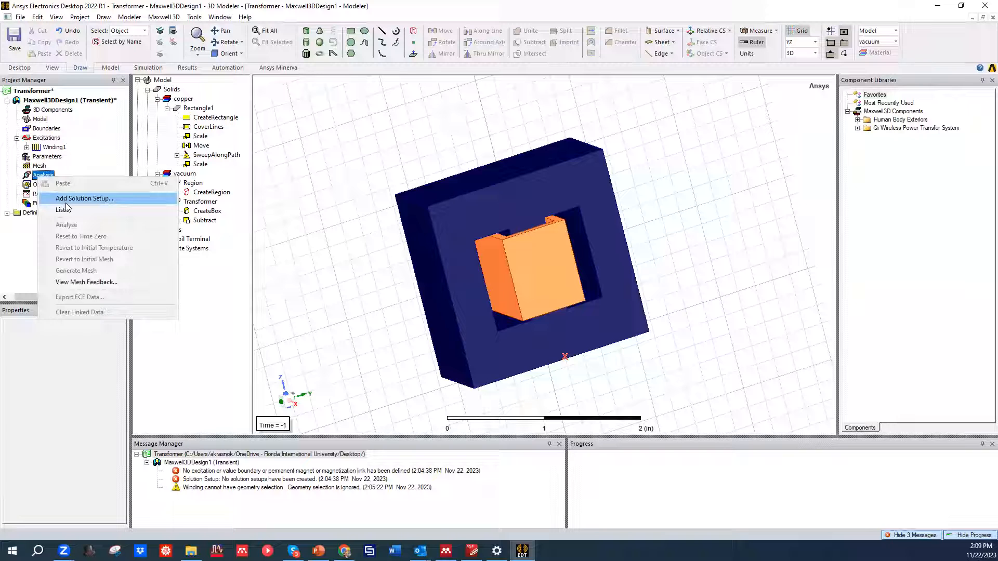
{"action": "left_click", "coordinate": [78, 199]}
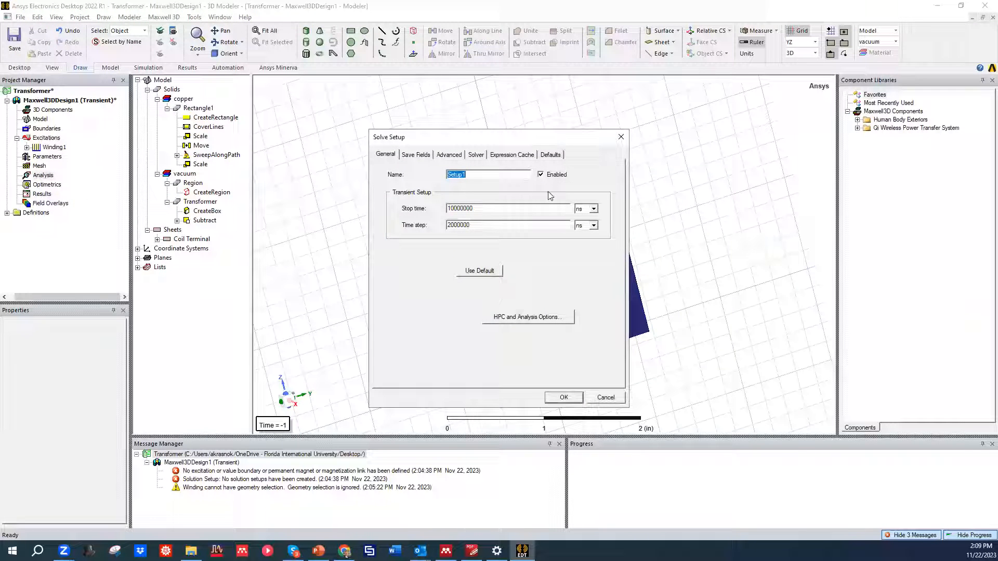
{"action": "left_click", "coordinate": [594, 210]}
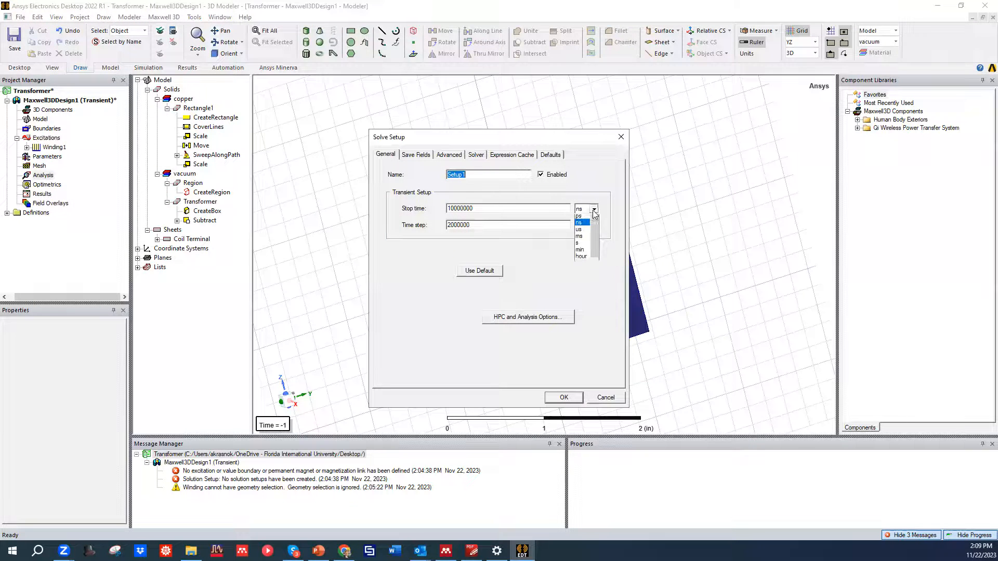
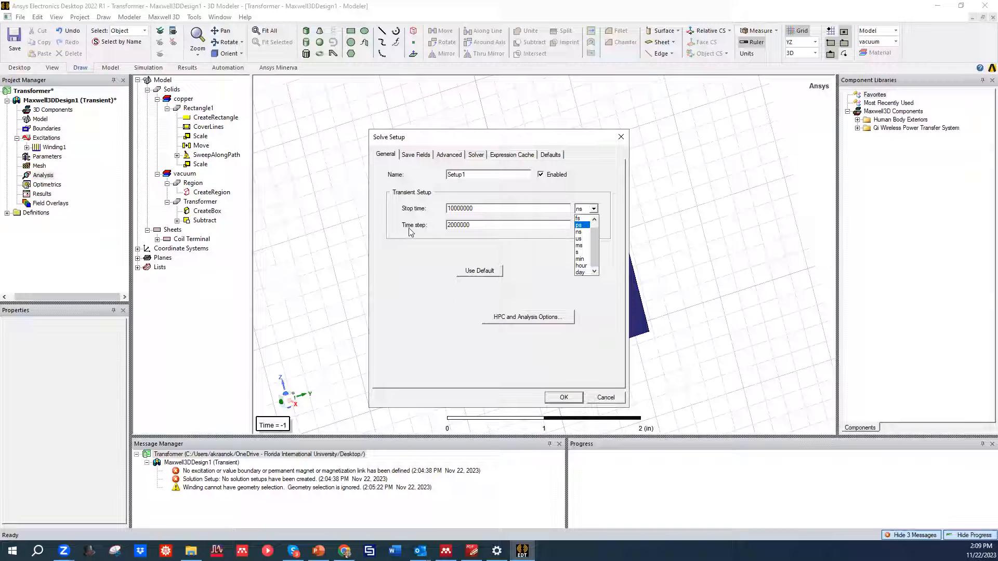
{"action": "left_click", "coordinate": [579, 253]}
{"action": "double_click", "coordinate": [490, 209]}
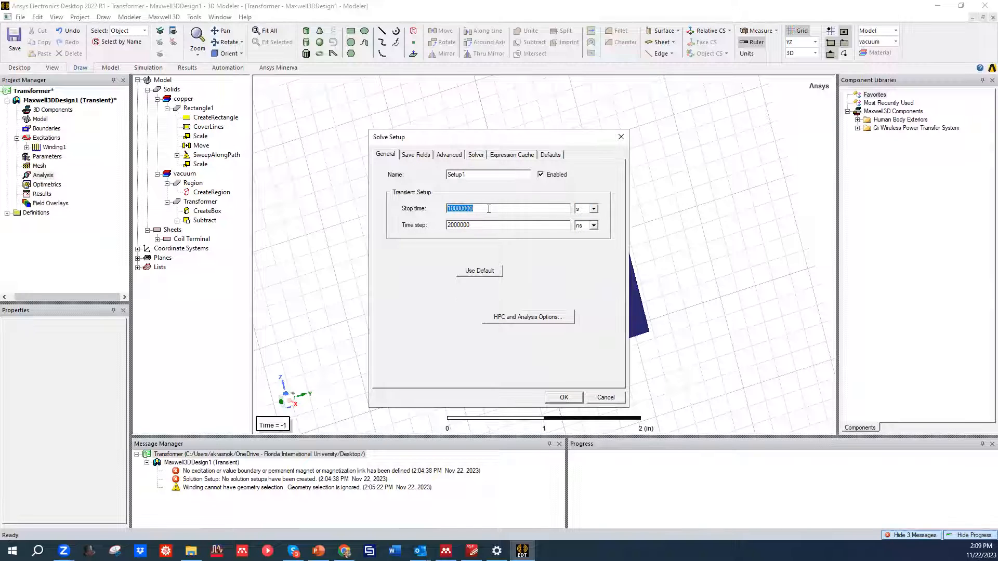
{"action": "type", "text": "0.1"}
Set the solution setup's time step to 0.002 s.
{"action": "double_click", "coordinate": [477, 228]}
{"action": "type", "text": "002"}
{"action": "left_click", "coordinate": [585, 228]}
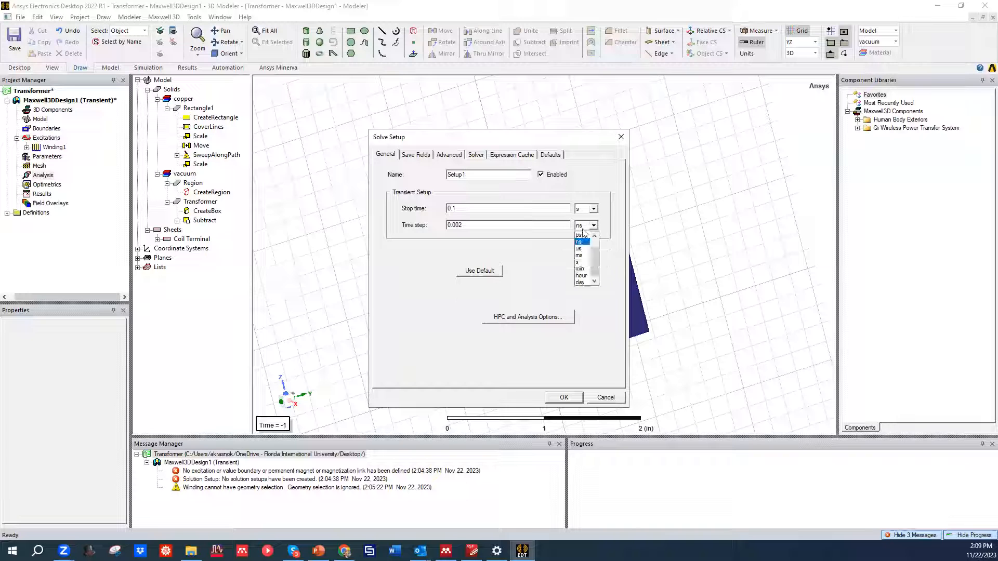
{"action": "key", "text": "Down"}
{"action": "key", "text": "Down"}
{"action": "key", "text": "Down"}
{"action": "key", "text": "Return"}
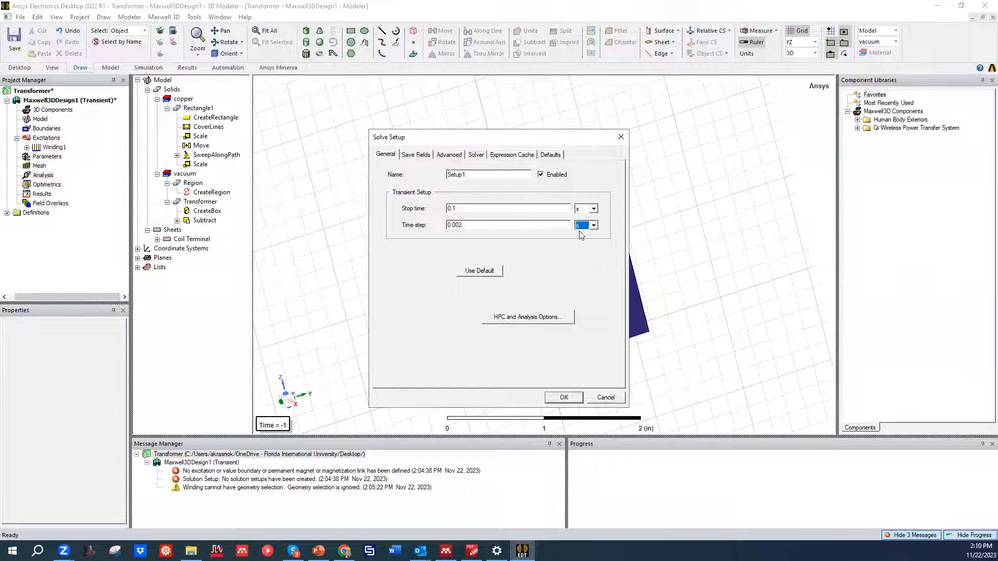
Save the fields every 1 step from 0 to 0.1 s and preview the list of sweep points.
{"action": "left_click", "coordinate": [410, 155]}
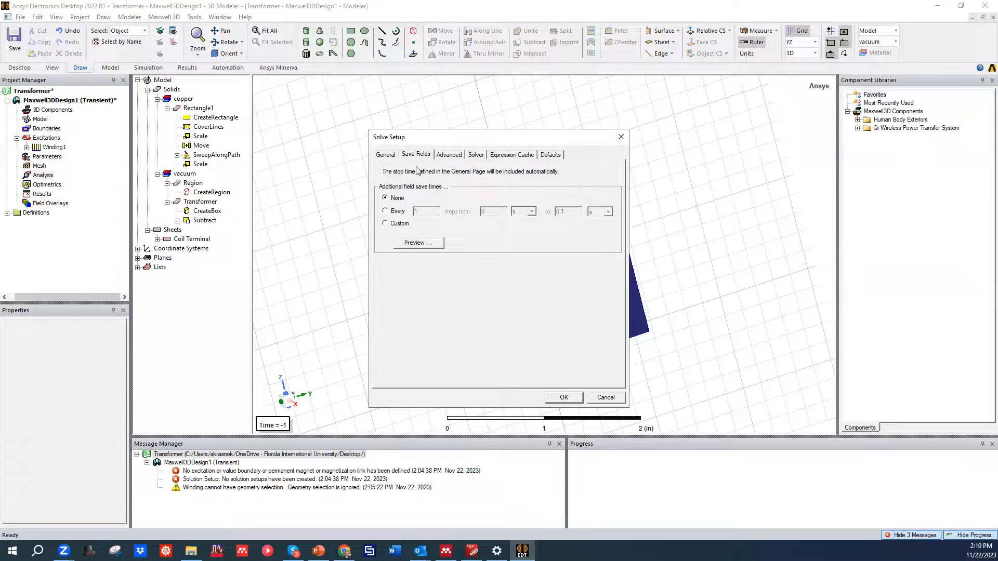
{"action": "left_click", "coordinate": [393, 213]}
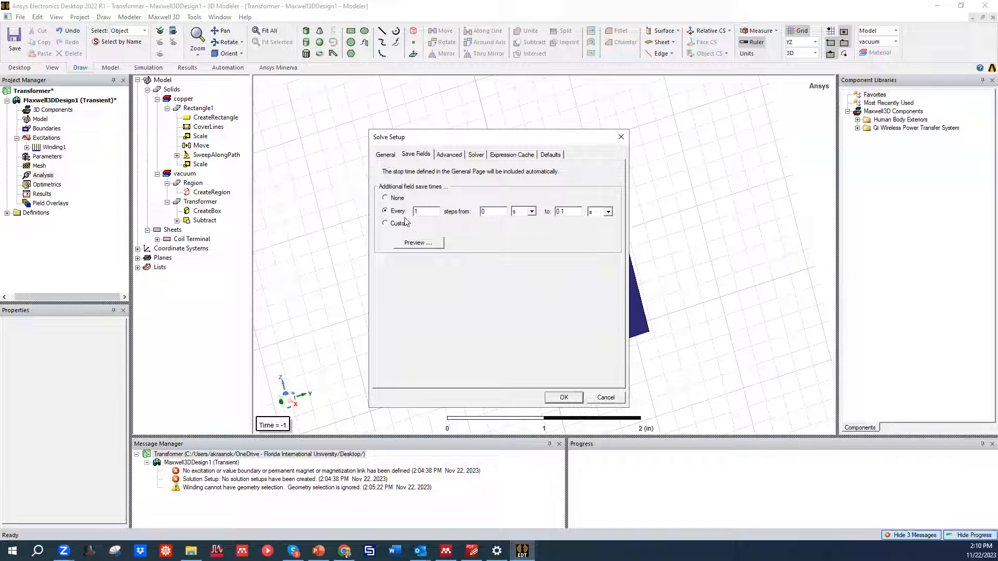
{"action": "left_click", "coordinate": [424, 244]}
{"action": "scroll", "coordinate": [487, 265], "scroll_direction": "down", "scroll_amount": 7}
{"action": "scroll", "coordinate": [487, 265], "scroll_direction": "up", "scroll_amount": 7}
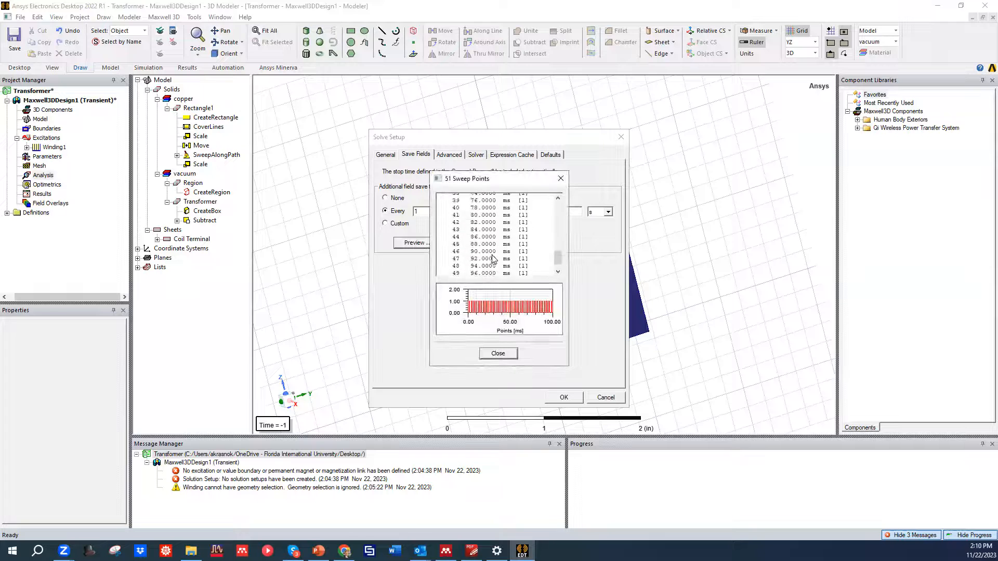
{"action": "scroll", "coordinate": [489, 238], "scroll_direction": "down", "scroll_amount": 13}
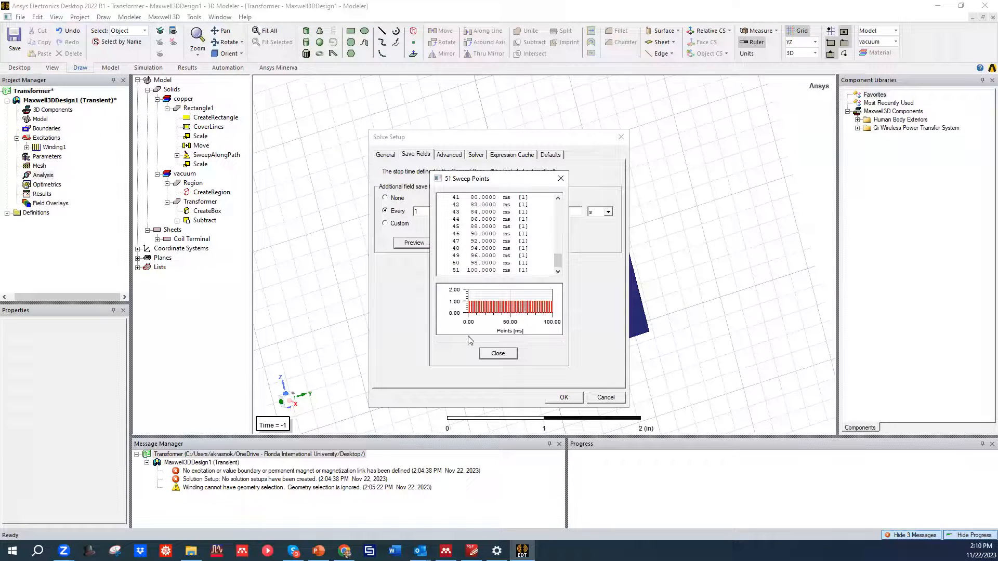
{"action": "left_click", "coordinate": [498, 353]}
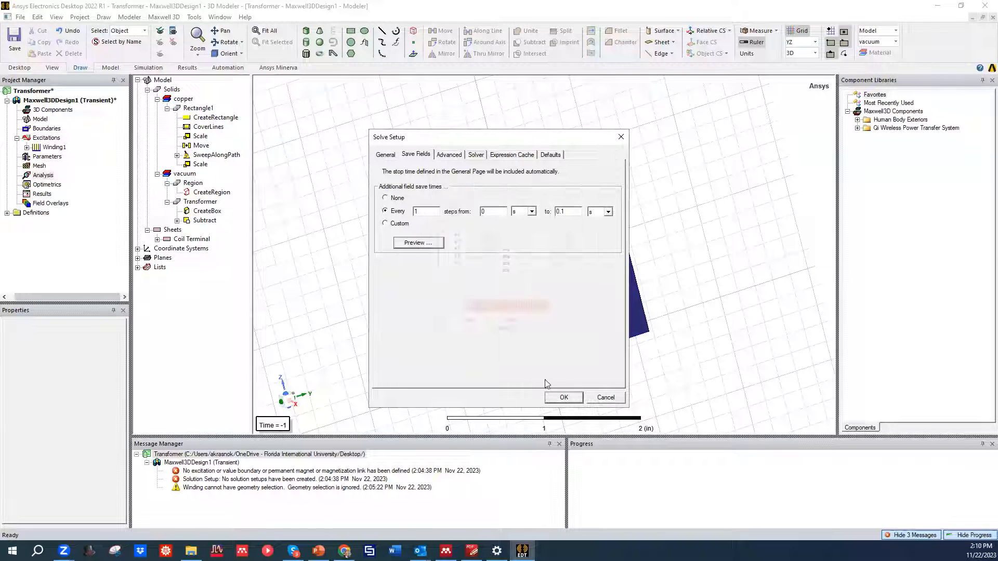
Review the solver, advanced and expression cache options, and accept the solution setup.
{"action": "left_click", "coordinate": [477, 154]}
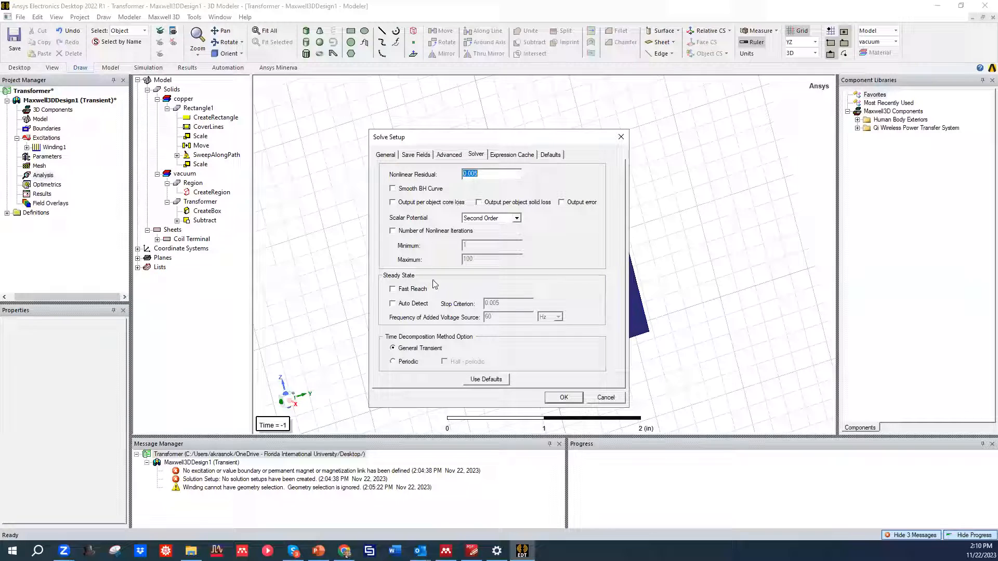
{"action": "left_click", "coordinate": [448, 154]}
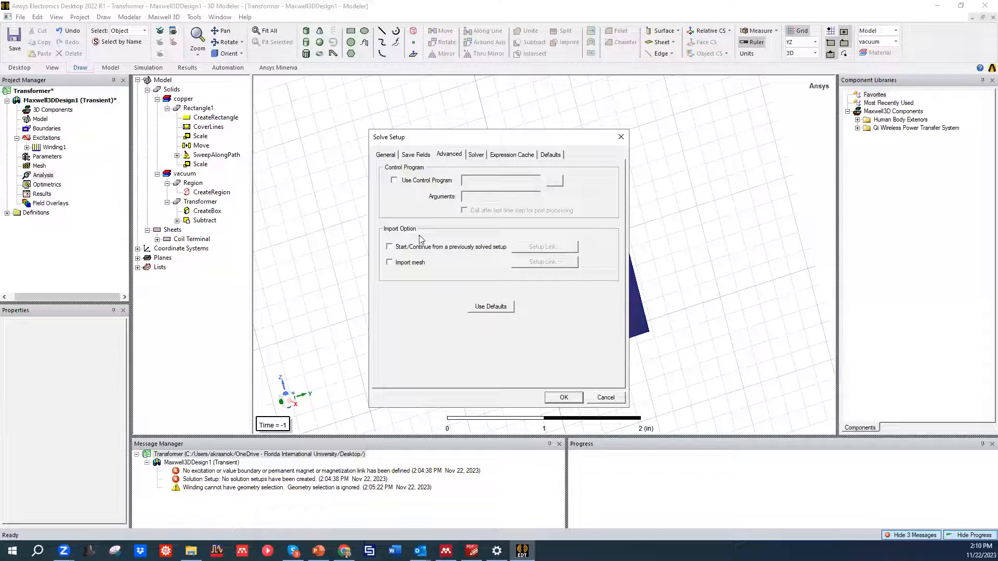
{"action": "left_click", "coordinate": [521, 155]}
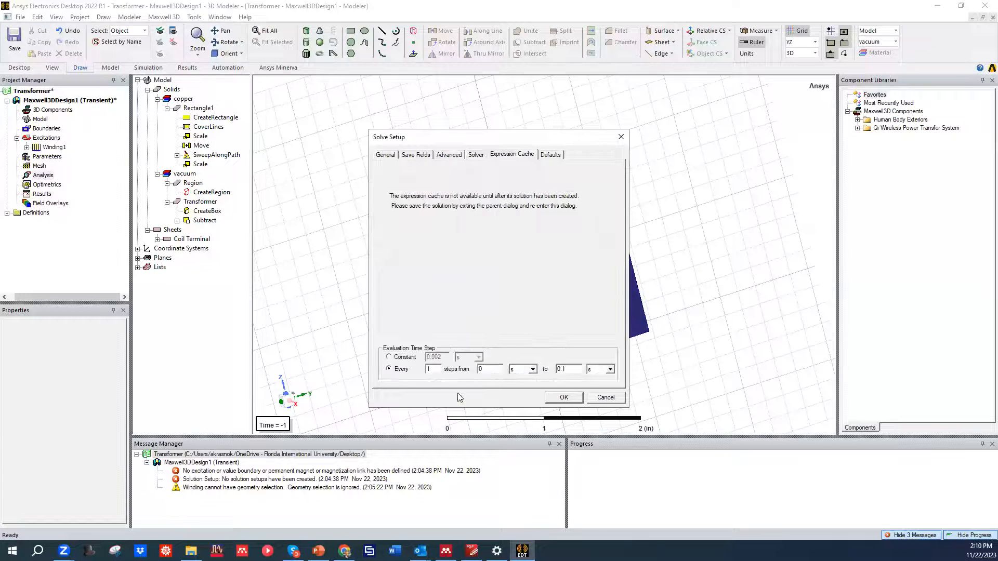
{"action": "left_click", "coordinate": [557, 399]}
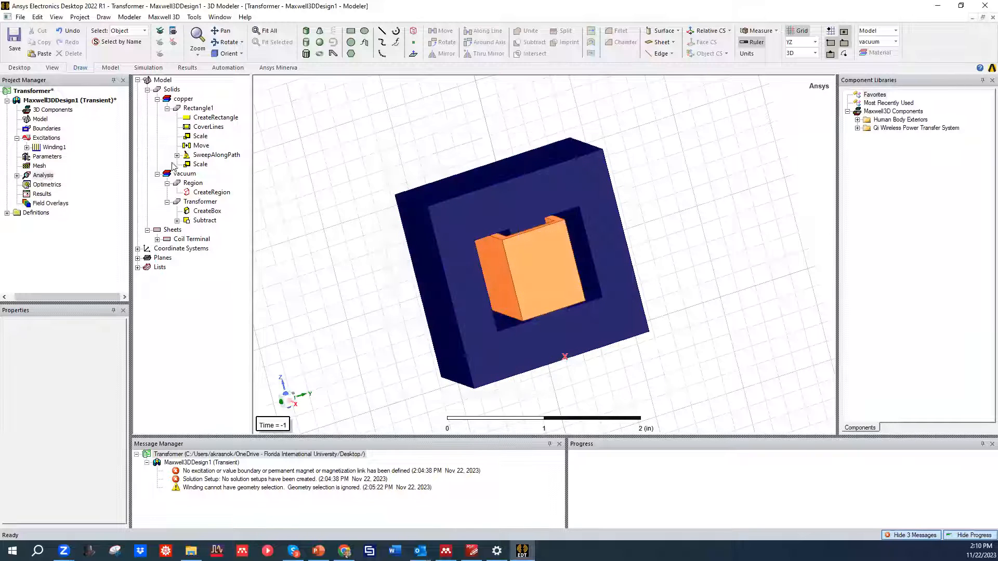
Validate the Maxwell design and check the analysis setup entry in the validation results.
{"action": "middle_click_drag", "start_coordinate": [385, 151], "coordinate": [375, 122]}
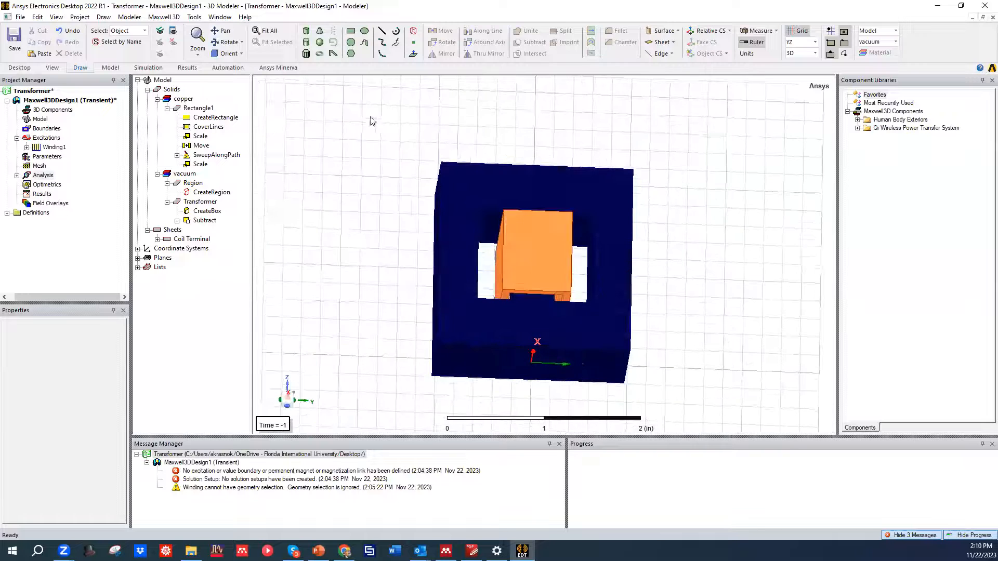
{"action": "left_click", "coordinate": [146, 69]}
{"action": "left_click", "coordinate": [217, 37]}
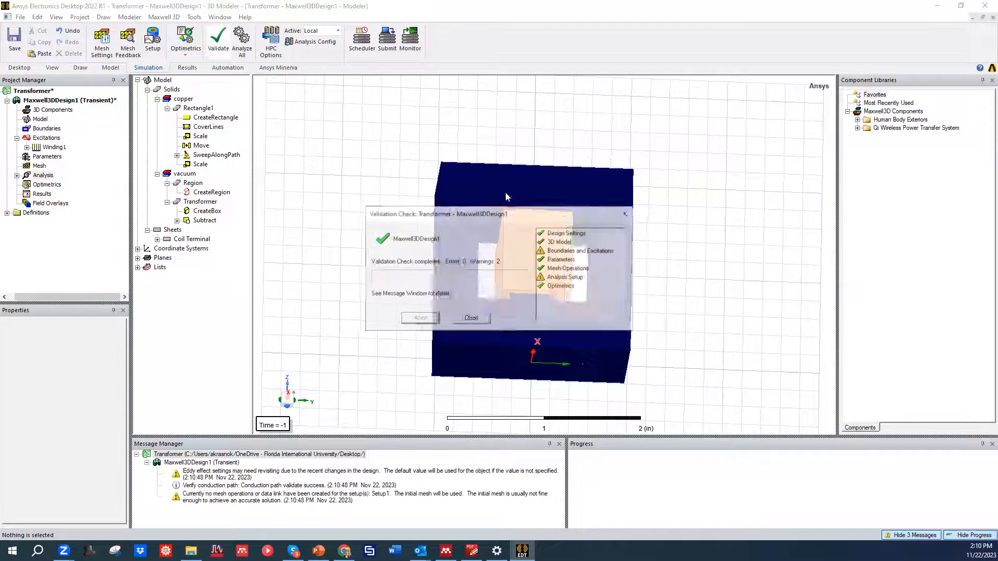
{"action": "left_click", "coordinate": [569, 280]}
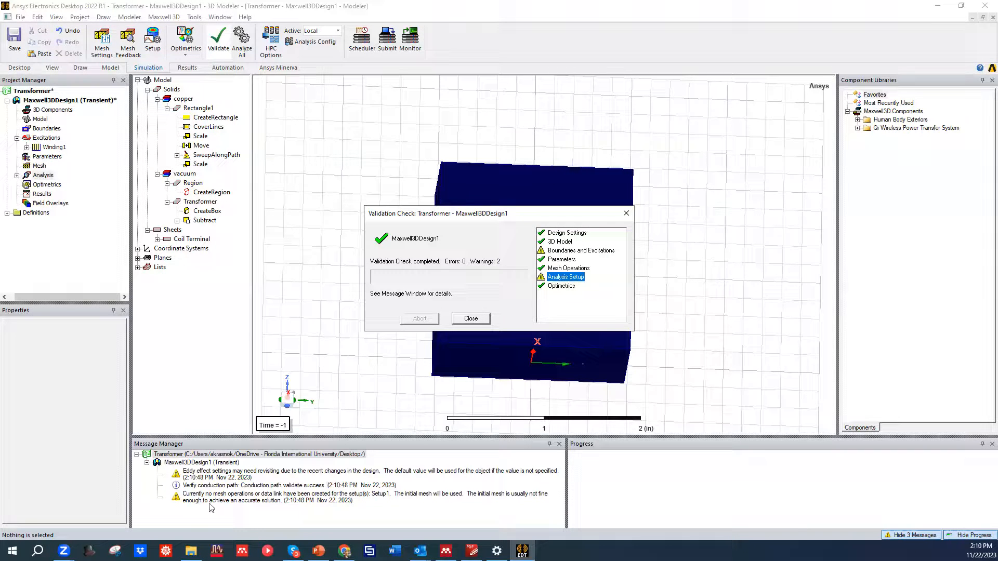
{"action": "left_click", "coordinate": [471, 319]}
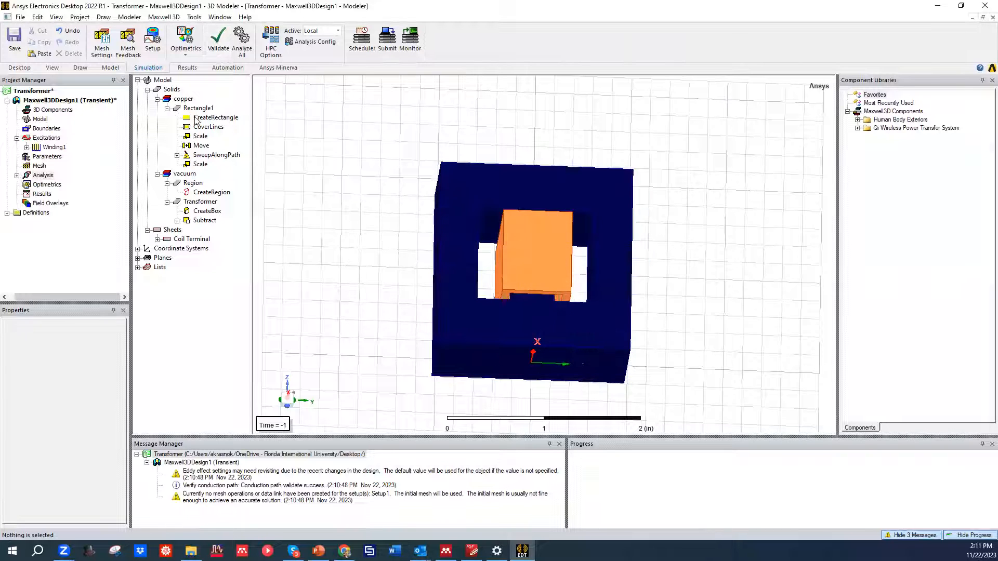
{"action": "left_click", "coordinate": [537, 235]}
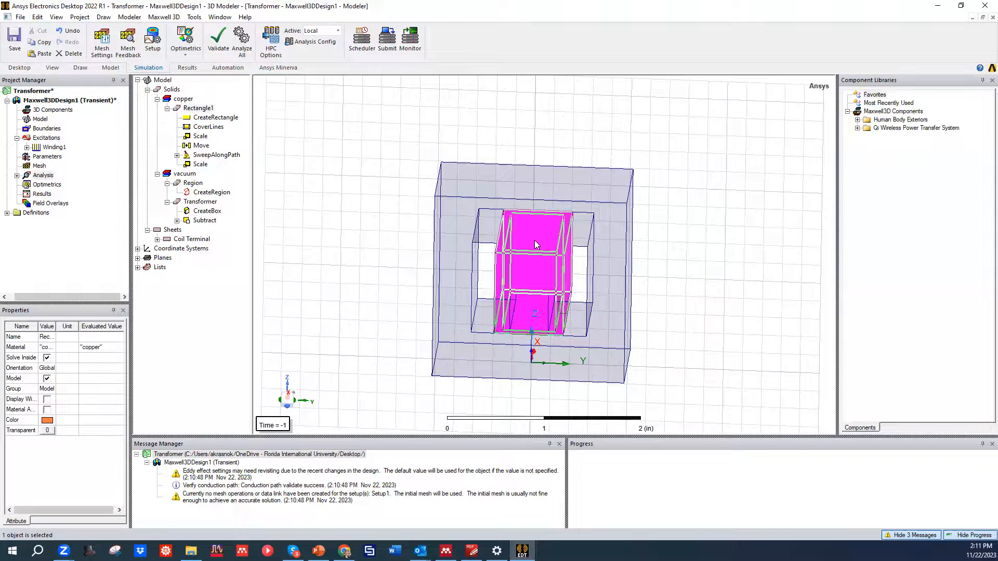
{"action": "left_click", "coordinate": [467, 137]}
{"action": "left_click_drag", "start_coordinate": [410, 108], "coordinate": [468, 148], "text": "alt"}
{"action": "left_click_drag", "start_coordinate": [468, 147], "coordinate": [543, 201]}
{"action": "mouse_move", "coordinate": [475, 152]}
{"action": "left_mouse_down", "text": "alt"}
{"action": "mouse_move", "coordinate": [438, 185]}
{"action": "mouse_move", "coordinate": [540, 200]}
{"action": "left_mouse_up", "text": "alt"}
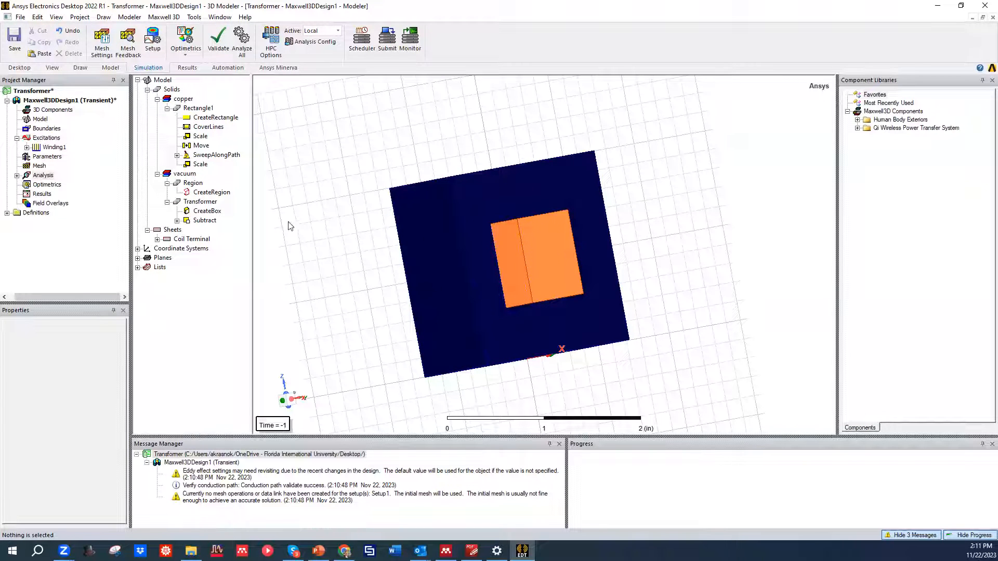
Review the general initial mesh settings of the design and accept the defaults.
{"action": "left_click", "coordinate": [103, 42]}
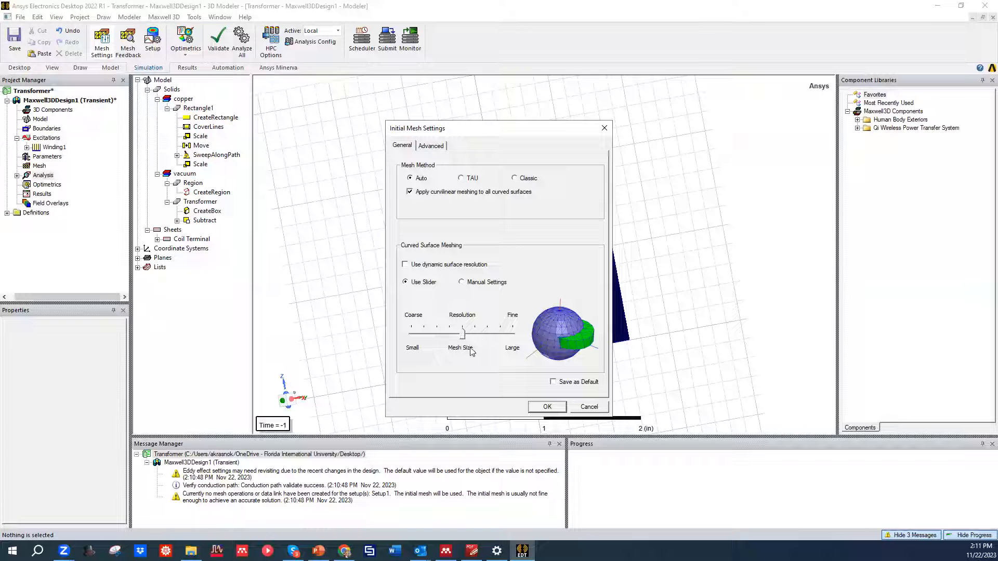
{"action": "left_click", "coordinate": [548, 407]}
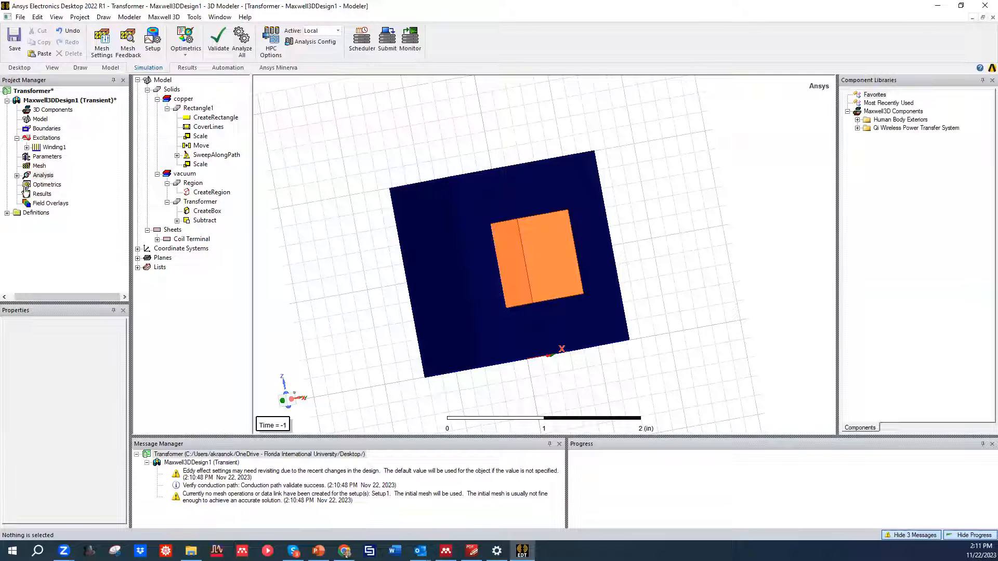
{"action": "right_click", "coordinate": [36, 165]}
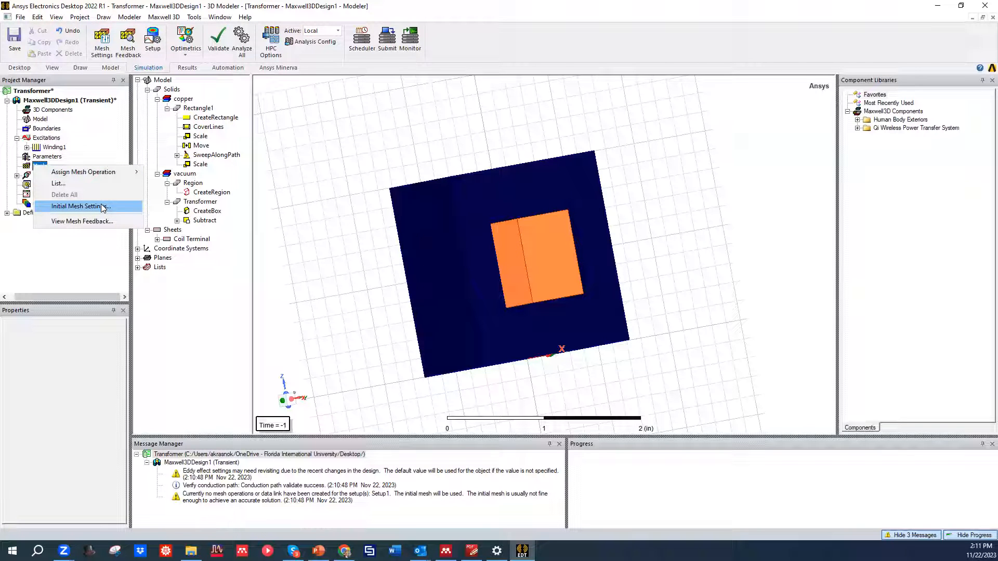
{"action": "left_click", "coordinate": [83, 207]}
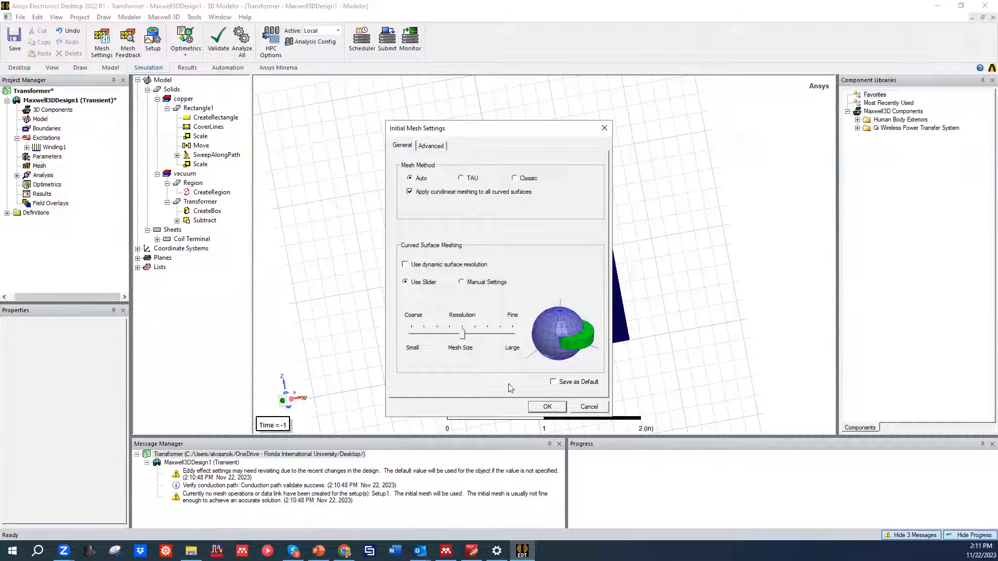
{"action": "left_click", "coordinate": [547, 407]}
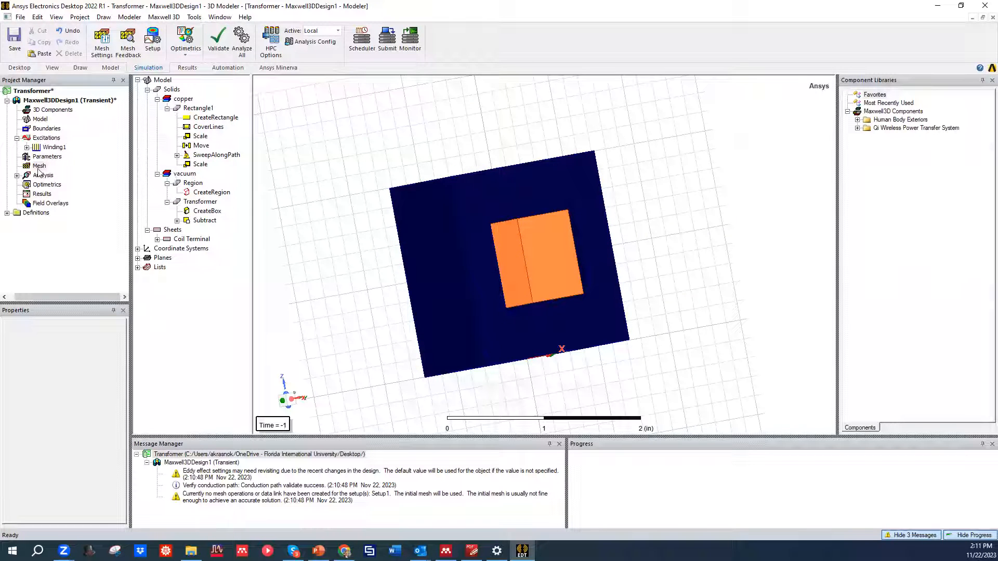
{"action": "left_click", "coordinate": [525, 251]}
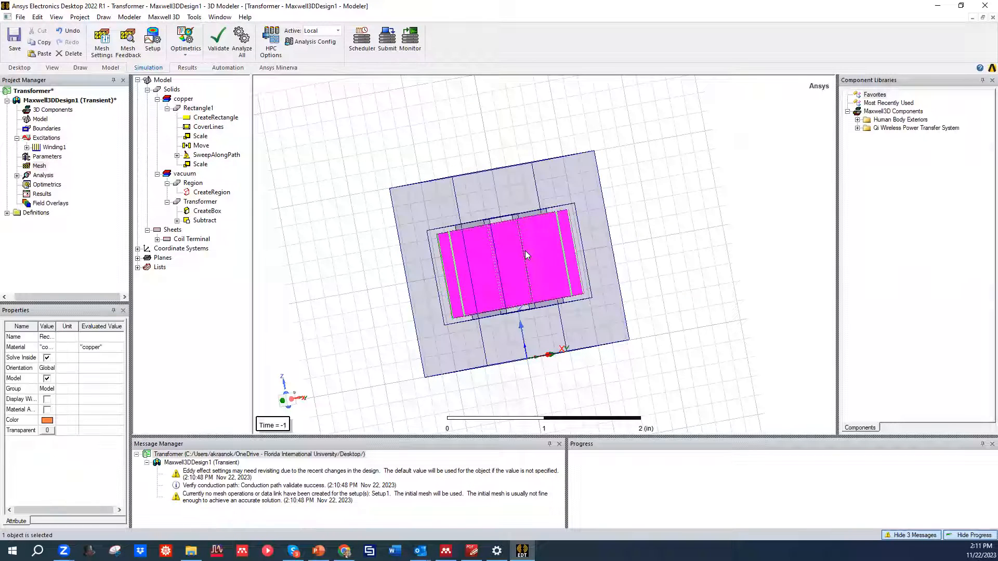
{"action": "right_click", "coordinate": [39, 166]}
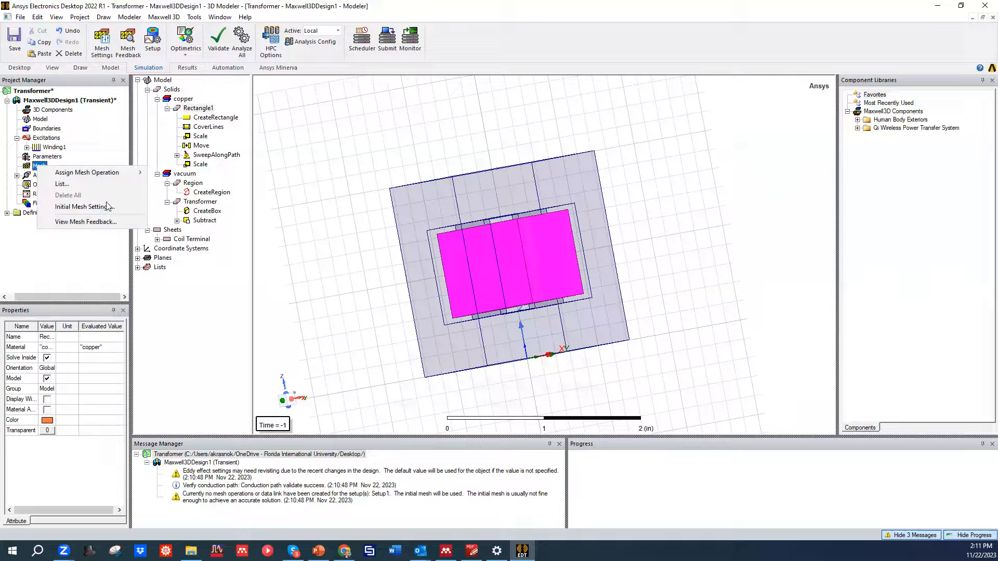
{"action": "left_click", "coordinate": [506, 268]}
{"action": "key", "text": "ctrl+a"}
{"action": "right_click", "coordinate": [507, 265]}
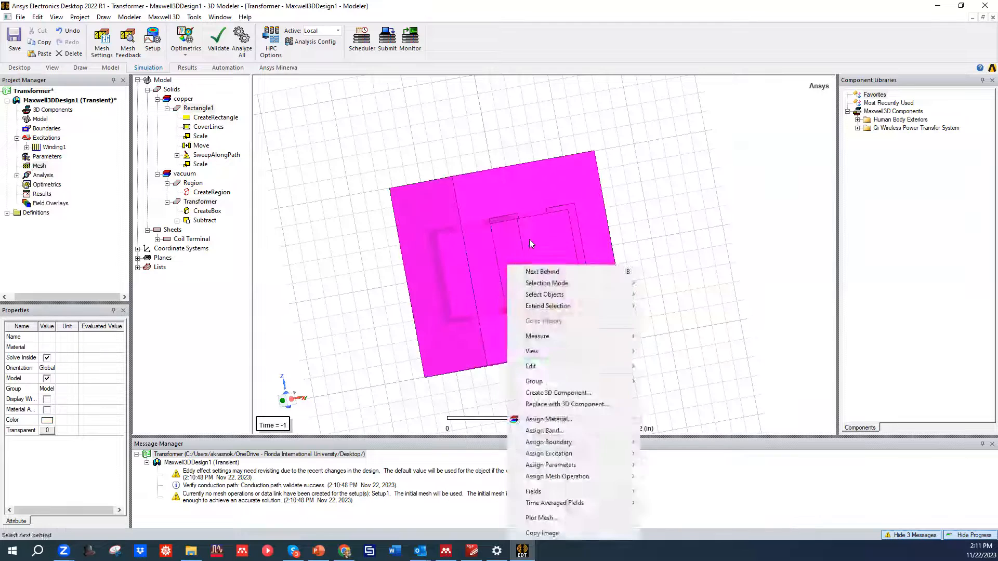
Assign a length-based mesh operation inside the copper coil, accepting the default element length settings.
{"action": "left_click", "coordinate": [529, 239]}
{"action": "left_click", "coordinate": [526, 241]}
{"action": "right_click", "coordinate": [527, 241]}
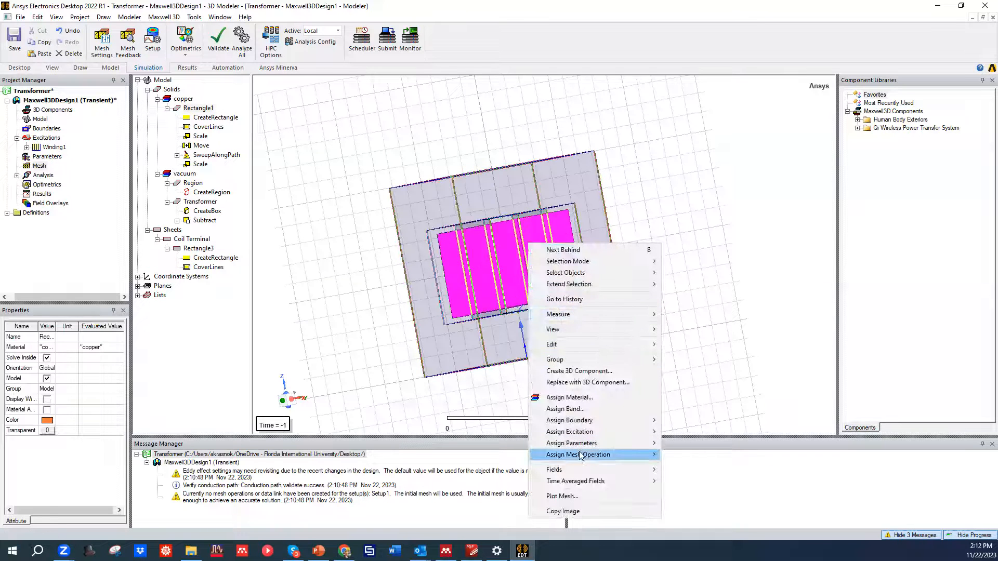
{"action": "mouse_move", "coordinate": [596, 460]}
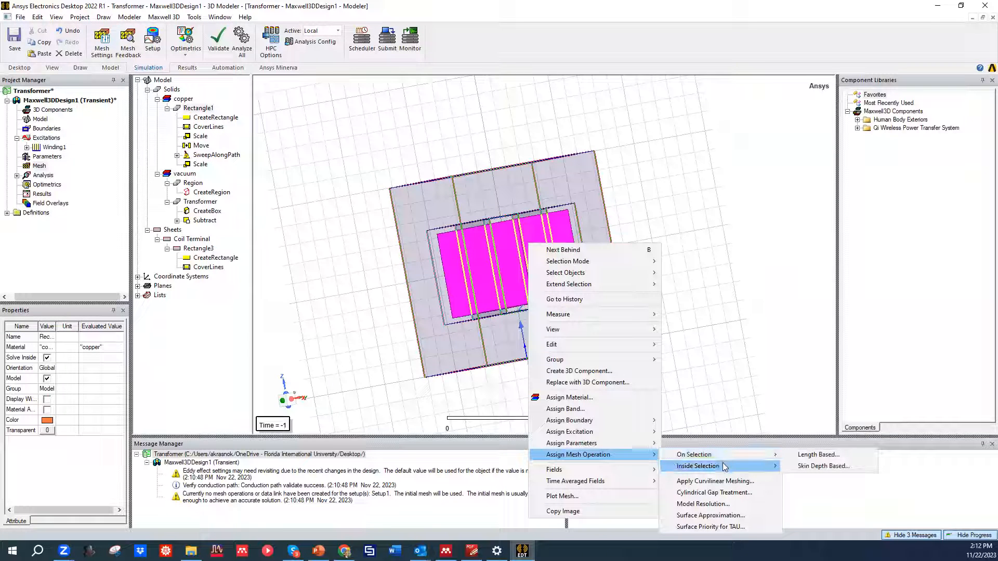
{"action": "mouse_move", "coordinate": [730, 466]}
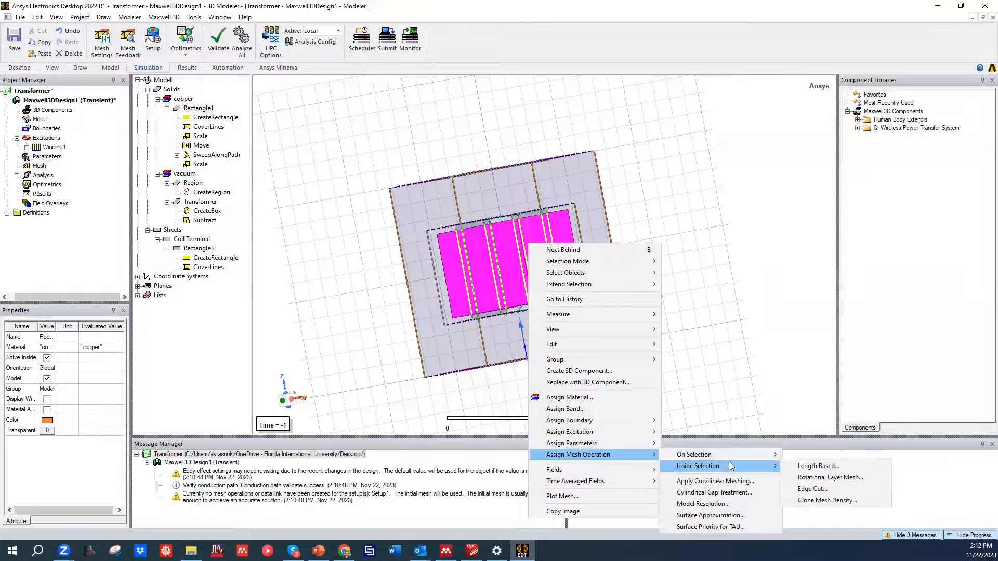
{"action": "left_click", "coordinate": [816, 466]}
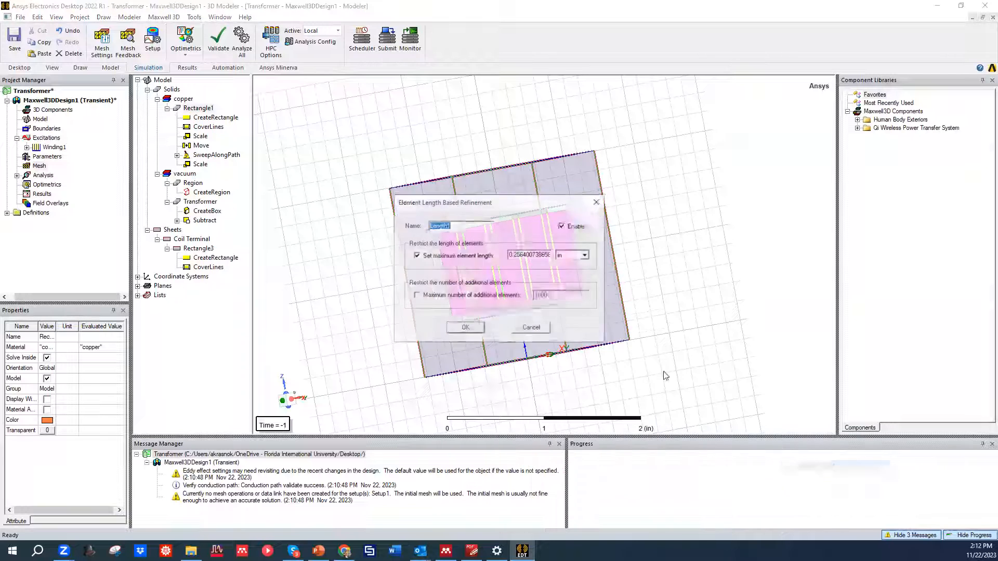
{"action": "left_click", "coordinate": [464, 328]}
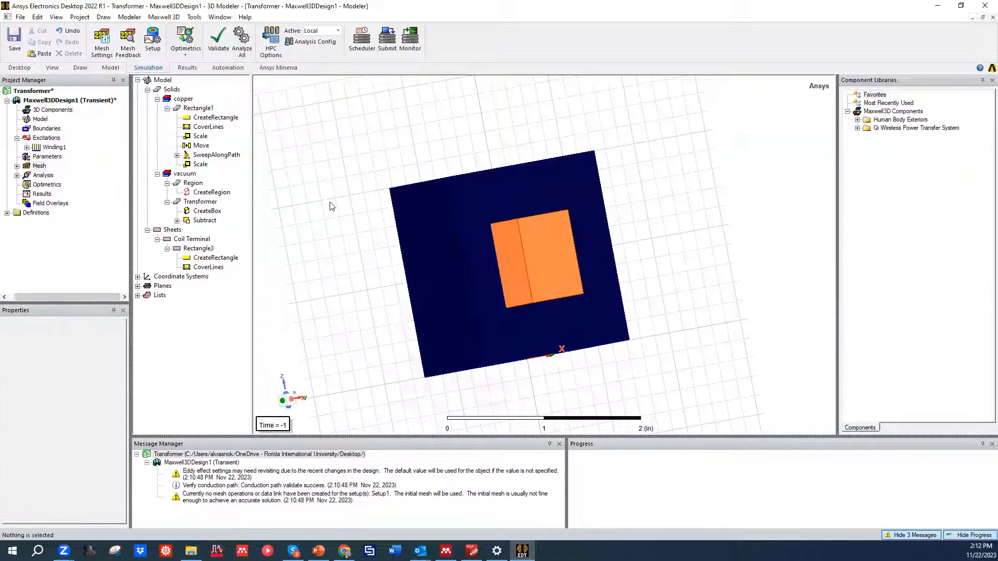
Assign a length-based mesh operation inside the vacuum Region, accepting the default refinement settings.
{"action": "left_click", "coordinate": [172, 230]}
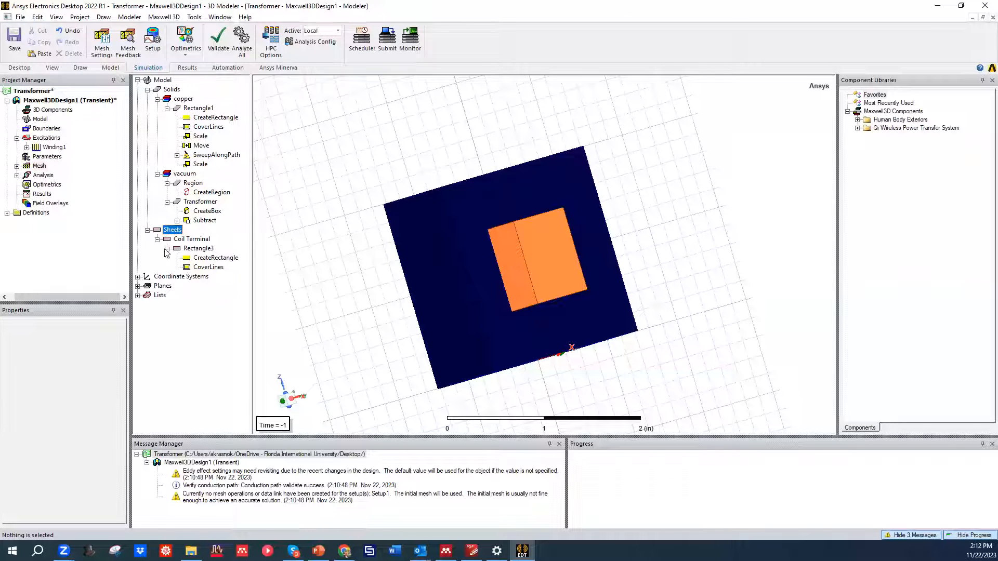
{"action": "left_click", "coordinate": [192, 184]}
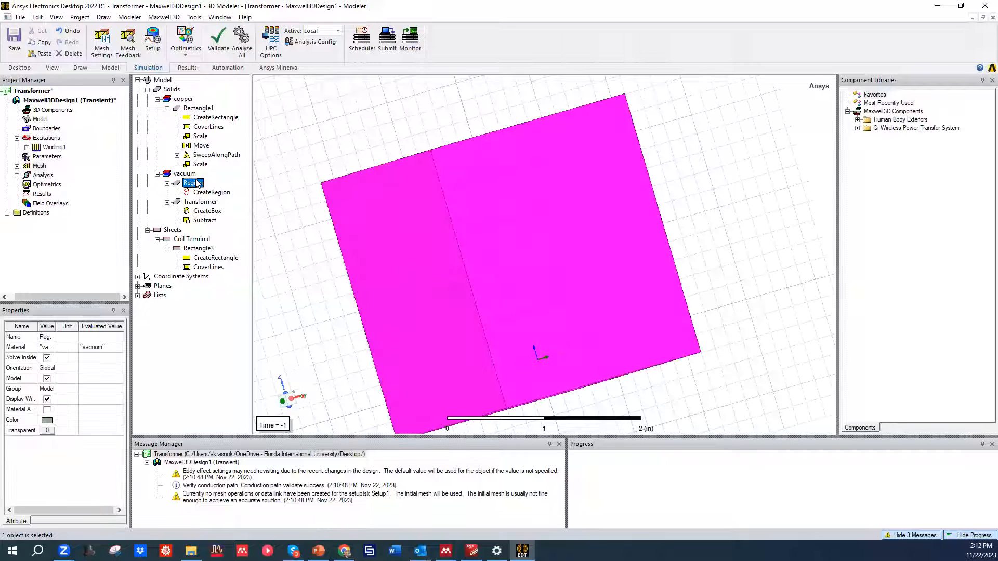
{"action": "right_click", "coordinate": [196, 182]}
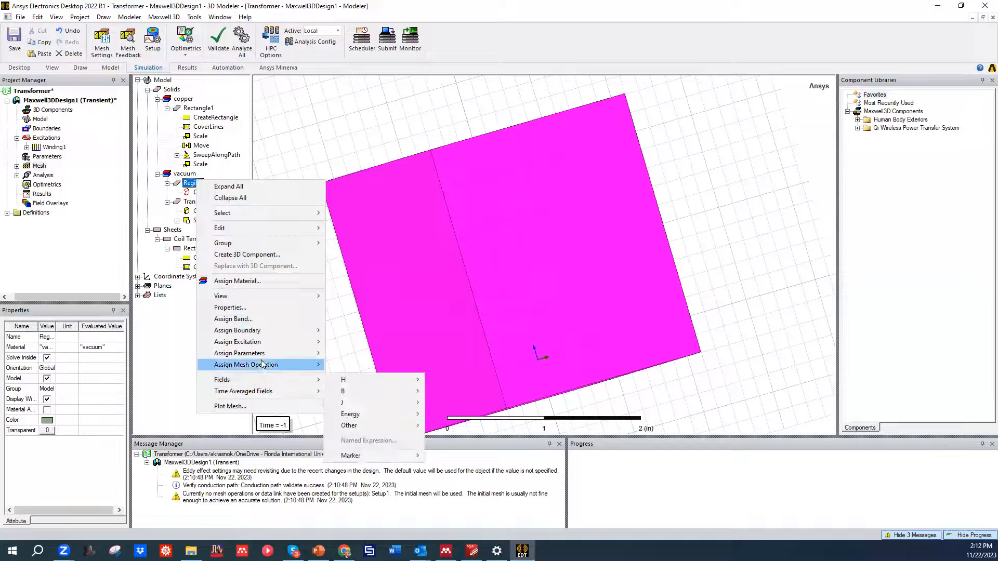
{"action": "mouse_move", "coordinate": [278, 365]}
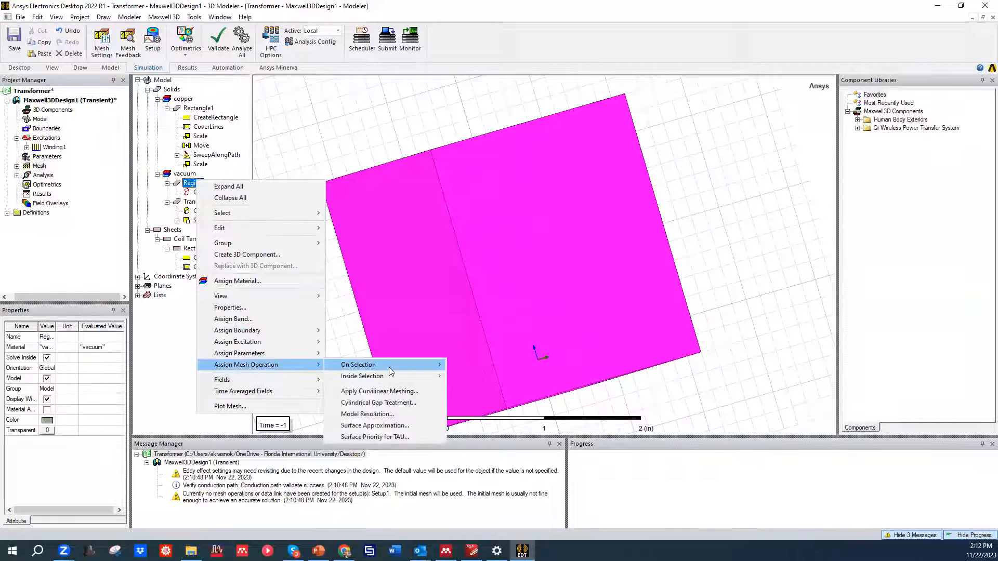
{"action": "mouse_move", "coordinate": [392, 370]}
{"action": "left_click", "coordinate": [483, 377]}
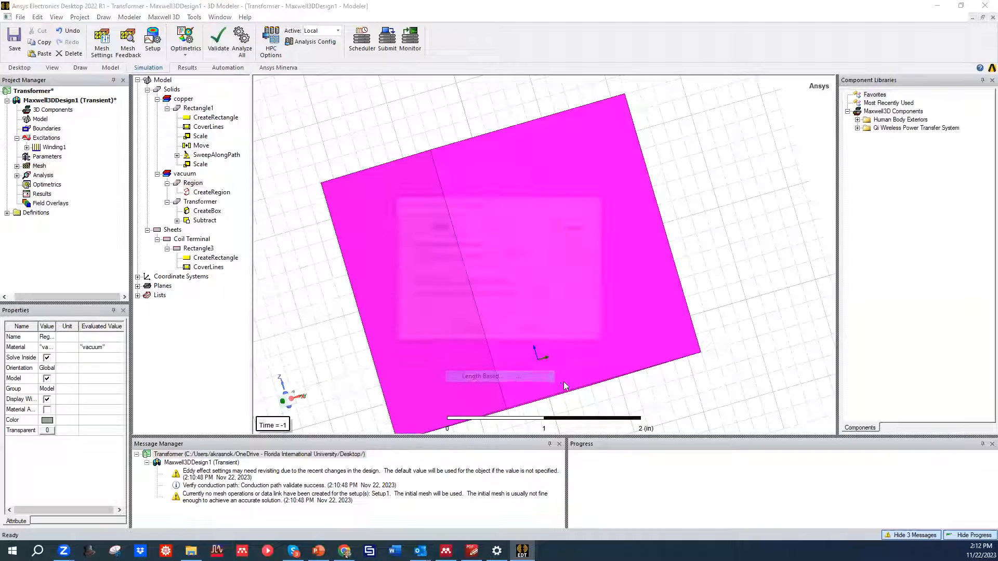
{"action": "left_click", "coordinate": [465, 327]}
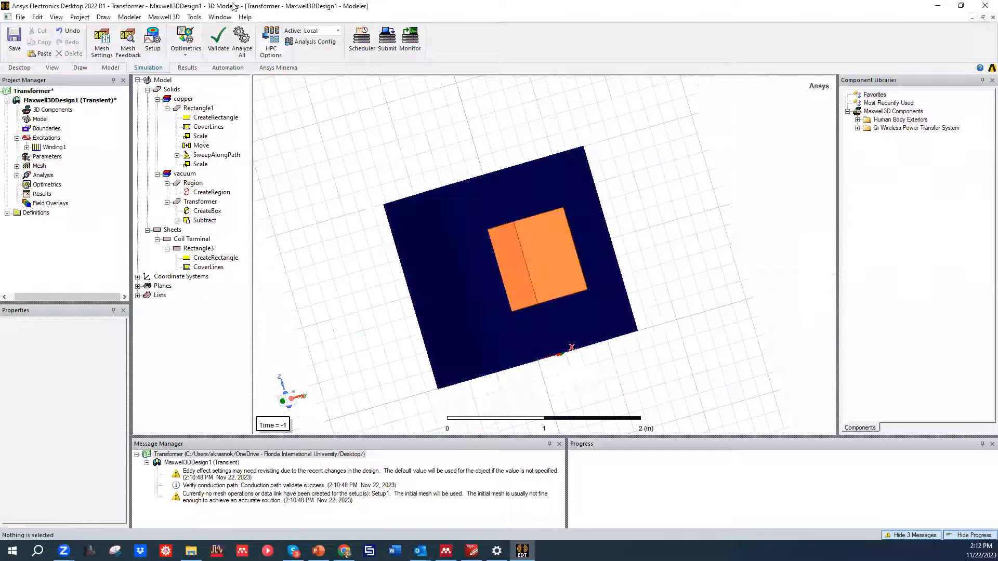
Validate the Maxwell design and run the analysis of all setups.
{"action": "left_click", "coordinate": [213, 37]}
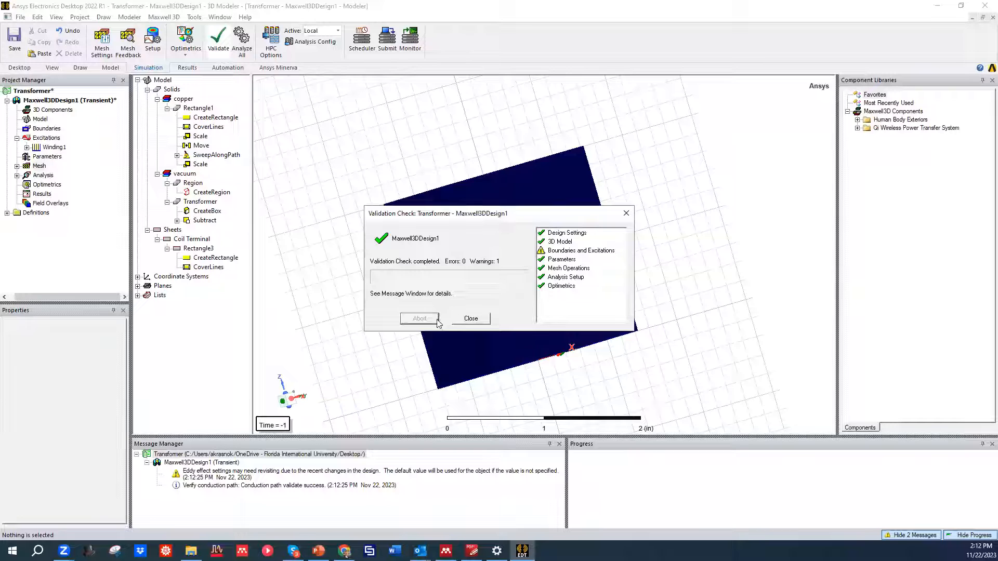
{"action": "left_click", "coordinate": [472, 319]}
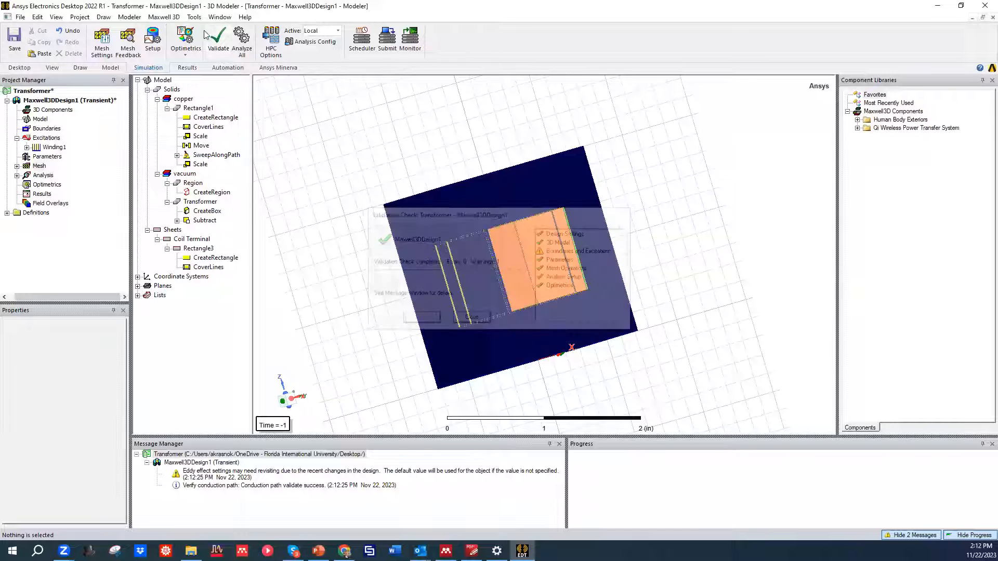
{"action": "left_click", "coordinate": [246, 36]}
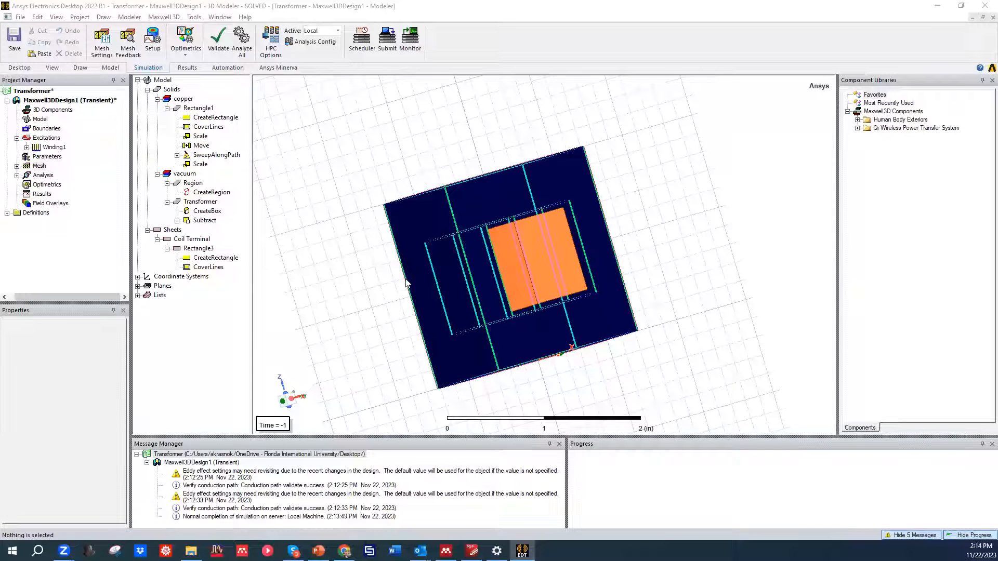
Create a B_Vector field plot on the Global:YZ plane with the default plot settings.
{"action": "middle_click_drag", "start_coordinate": [362, 196], "coordinate": [370, 216]}
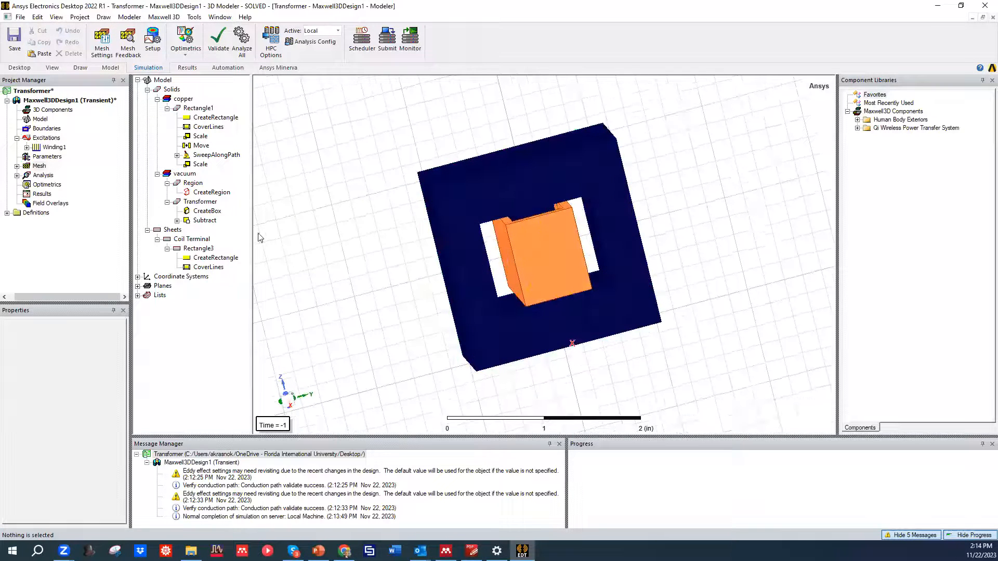
{"action": "left_click", "coordinate": [138, 295]}
{"action": "left_click", "coordinate": [138, 285]}
{"action": "left_click", "coordinate": [176, 306]}
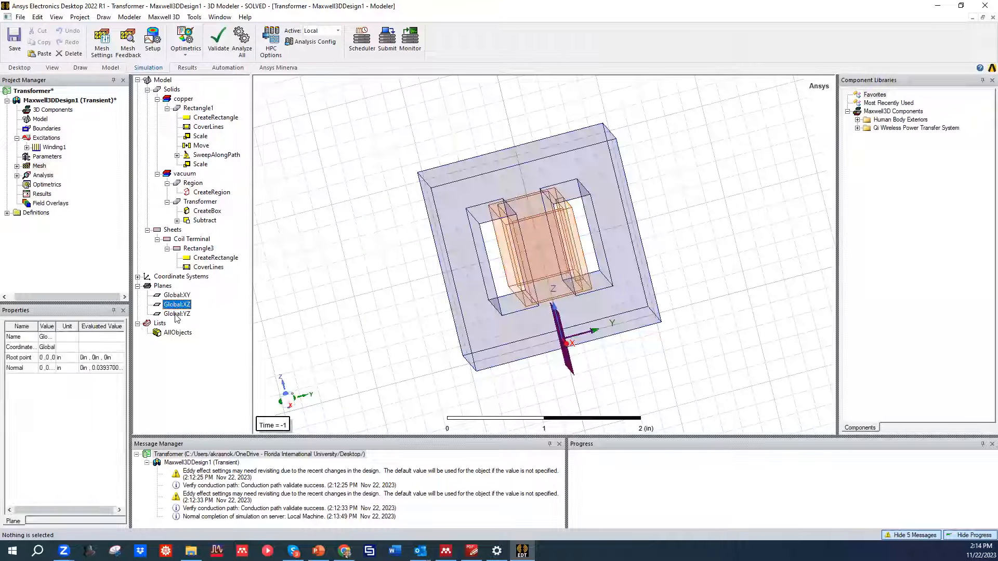
{"action": "left_click", "coordinate": [180, 315]}
{"action": "right_click", "coordinate": [353, 307]}
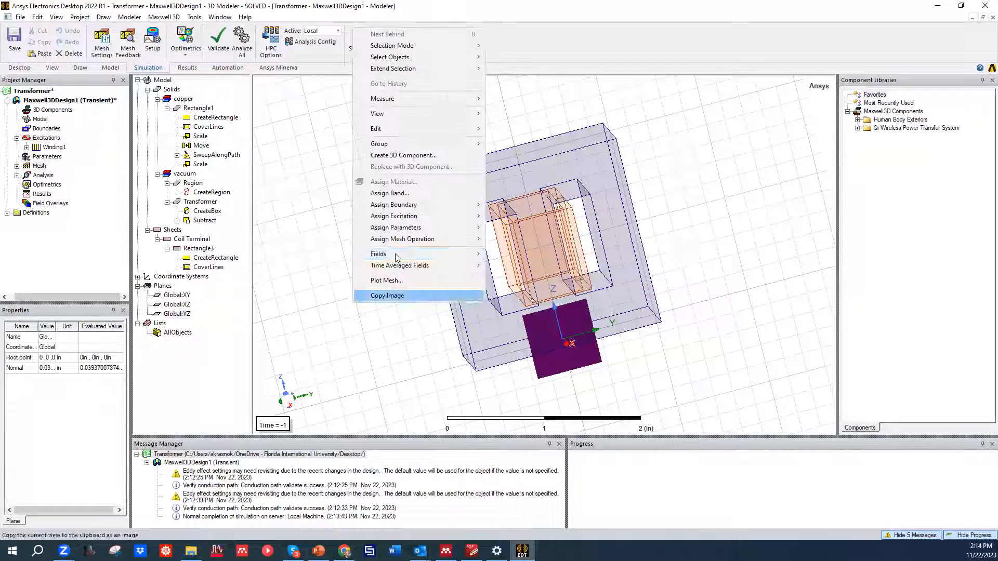
{"action": "mouse_move", "coordinate": [398, 255]}
{"action": "mouse_move", "coordinate": [521, 265]}
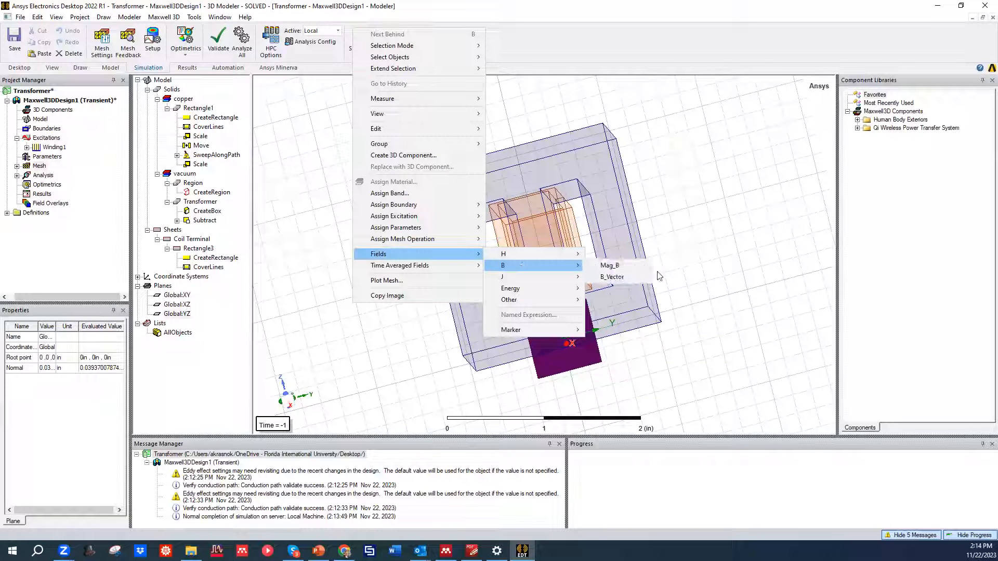
{"action": "left_click", "coordinate": [622, 280]}
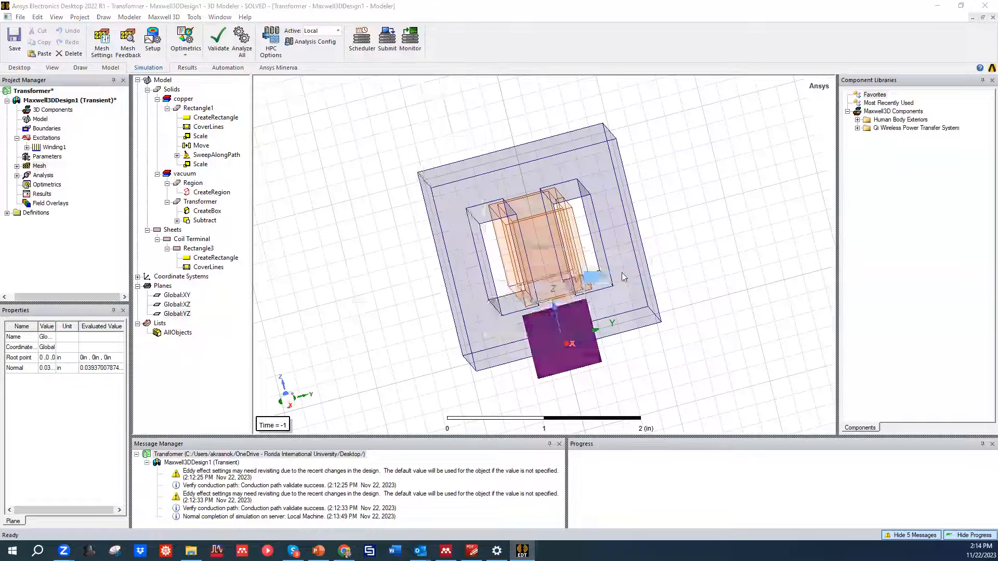
{"action": "left_click", "coordinate": [483, 375]}
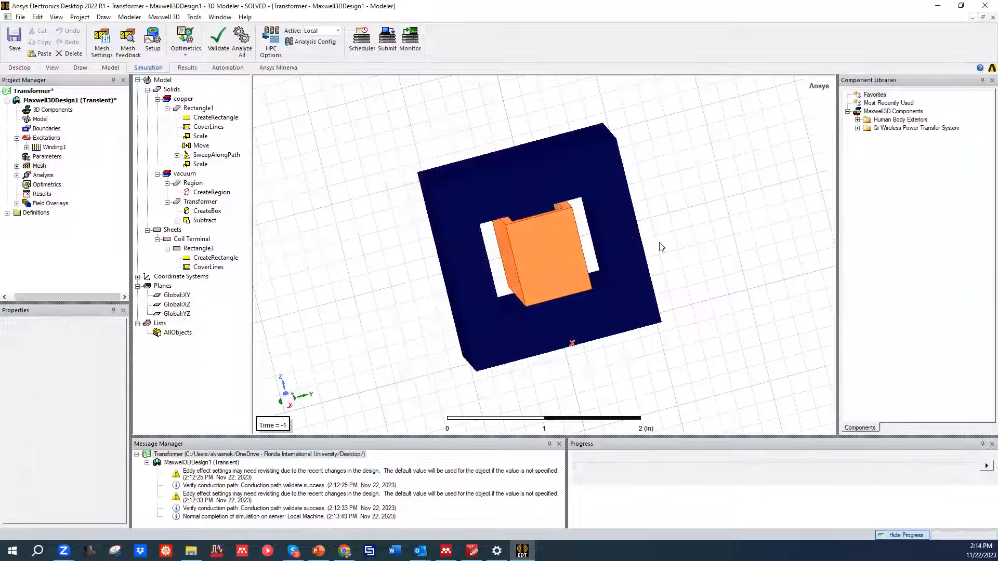
Display the B_Vector1 field overlay in a new model window with the Setup1 : Transient context at time 0 s.
{"action": "middle_click_drag", "start_coordinate": [690, 220], "coordinate": [690, 233]}
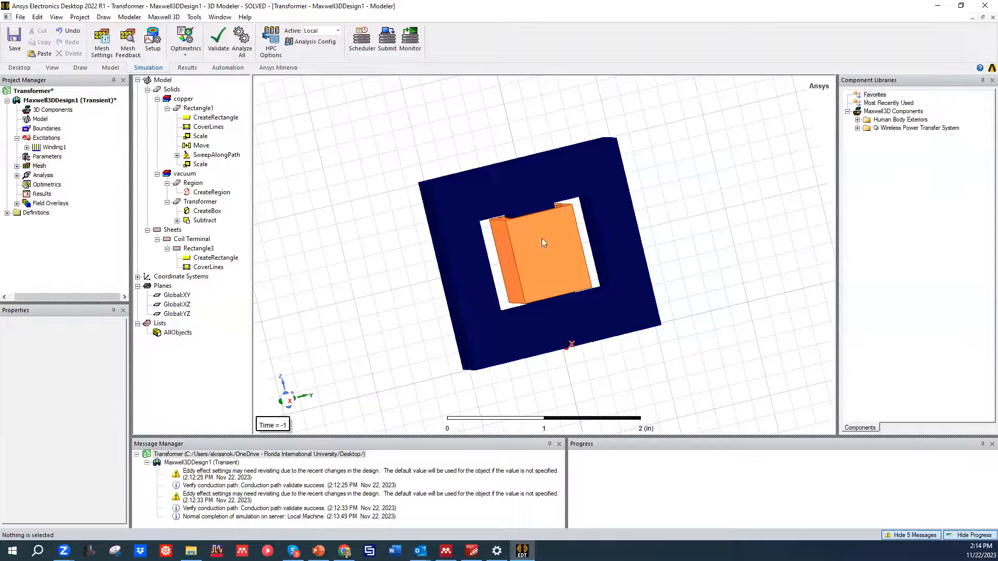
{"action": "left_click", "coordinate": [17, 203]}
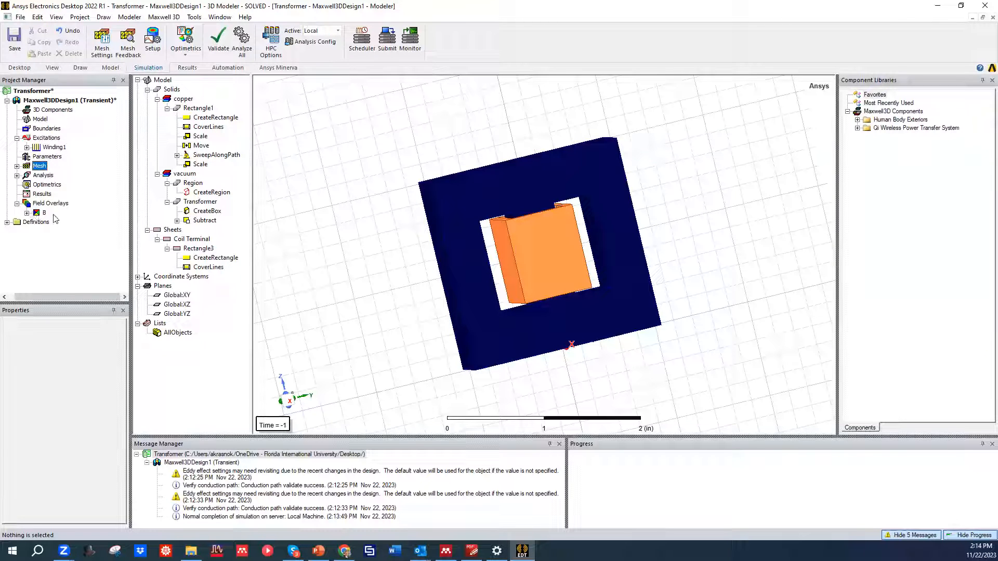
{"action": "left_click", "coordinate": [42, 213]}
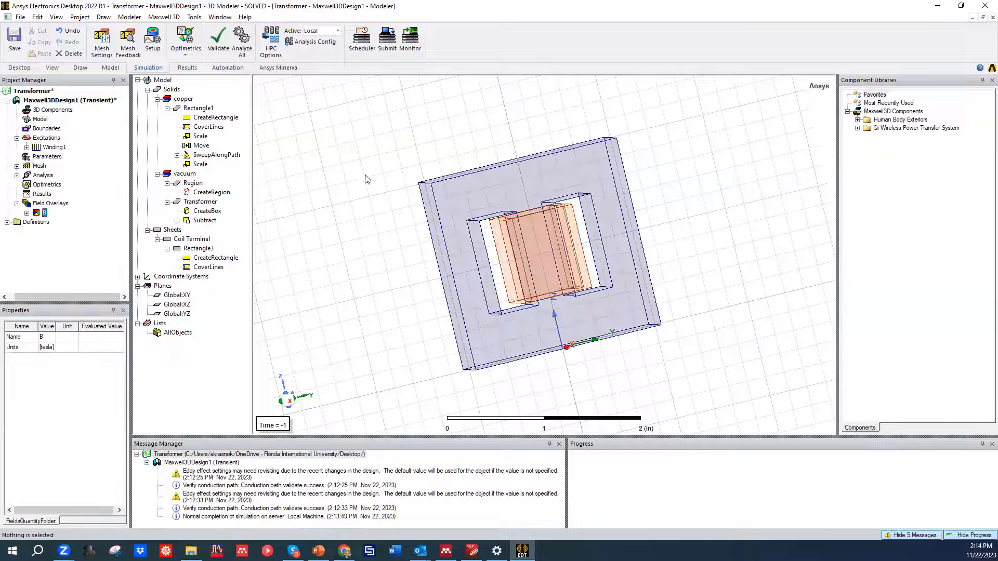
{"action": "left_click", "coordinate": [26, 213]}
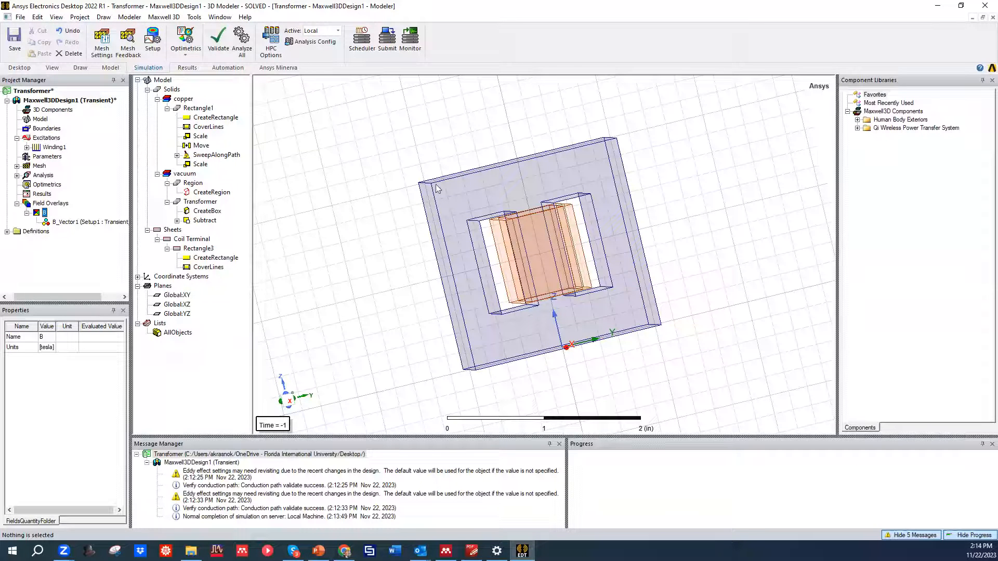
{"action": "double_click", "coordinate": [61, 223]}
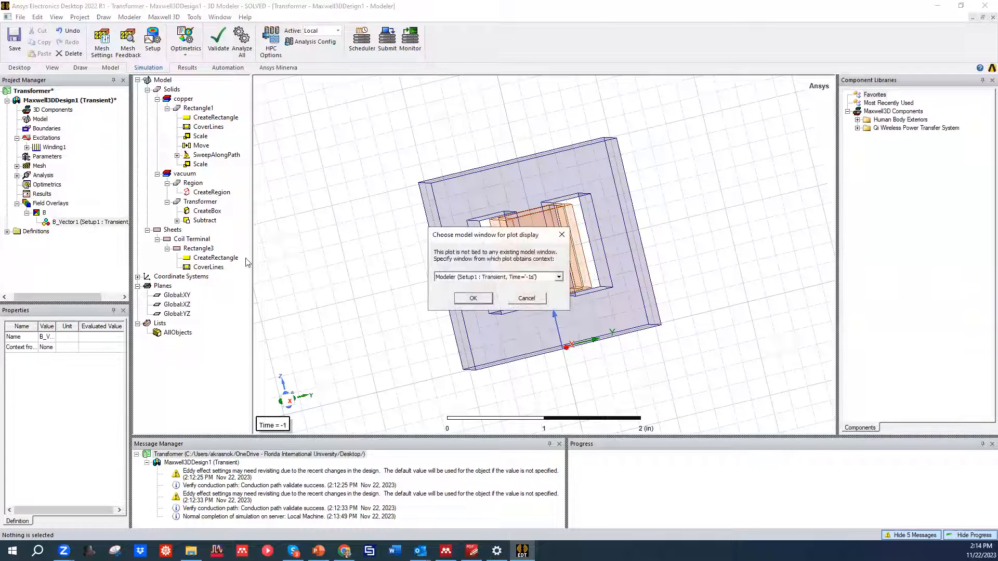
{"action": "left_click", "coordinate": [559, 276]}
{"action": "left_click", "coordinate": [510, 299]}
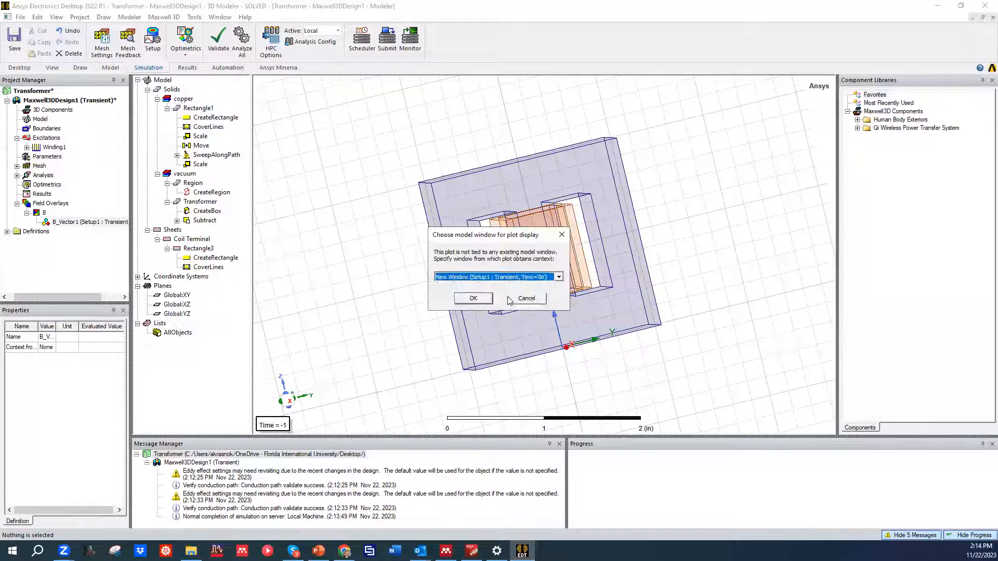
{"action": "left_click", "coordinate": [473, 298]}
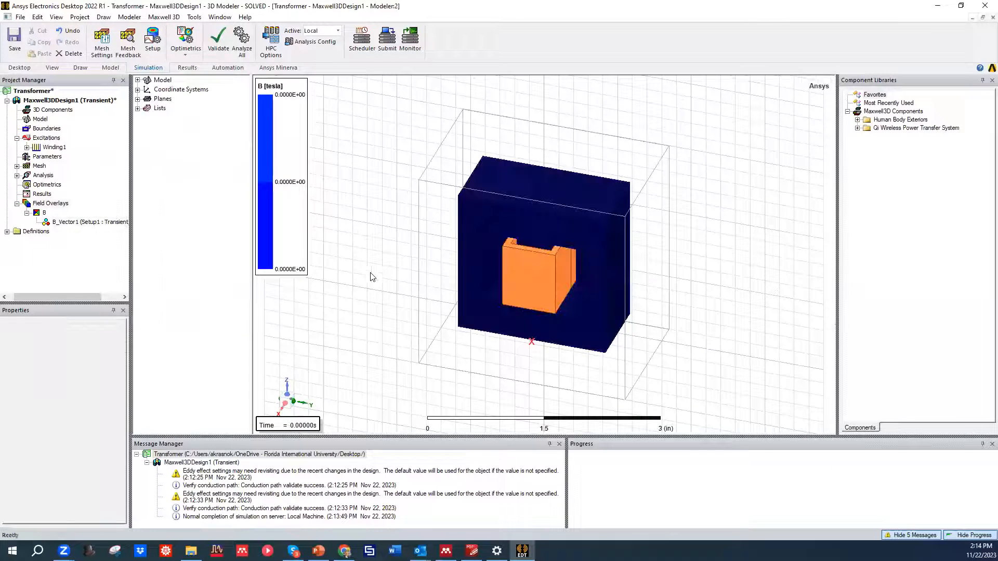
Set the view context time of the B_Vector1 plot window to 100 ms and inspect the field vectors around the transformer.
{"action": "middle_click_drag", "start_coordinate": [411, 233], "coordinate": [415, 288]}
{"action": "double_click", "coordinate": [300, 426]}
{"action": "left_click", "coordinate": [500, 241]}
{"action": "scroll", "coordinate": [507, 270], "scroll_direction": "down", "scroll_amount": 8}
{"action": "scroll", "coordinate": [508, 273], "scroll_direction": "down", "scroll_amount": 7}
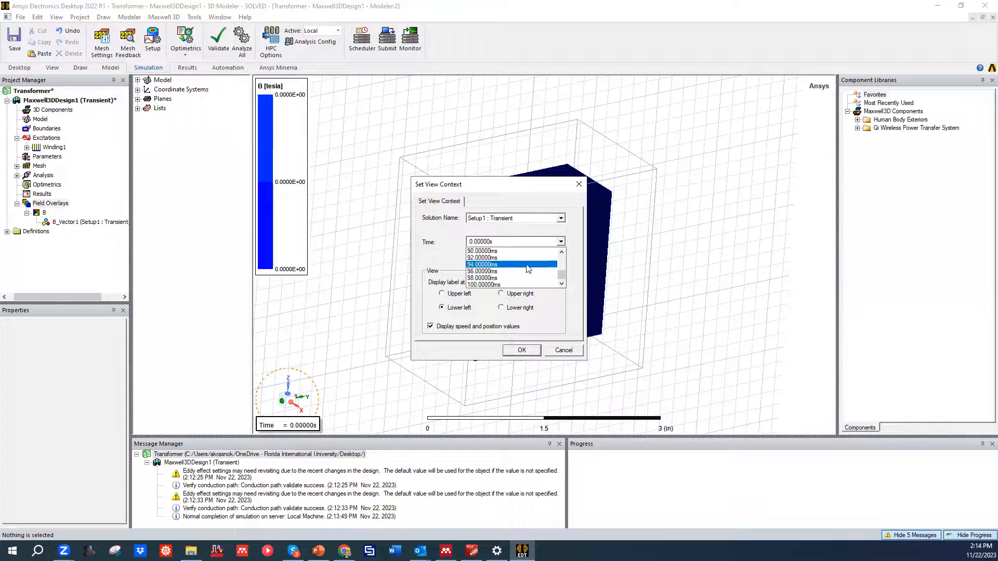
{"action": "left_click", "coordinate": [510, 284]}
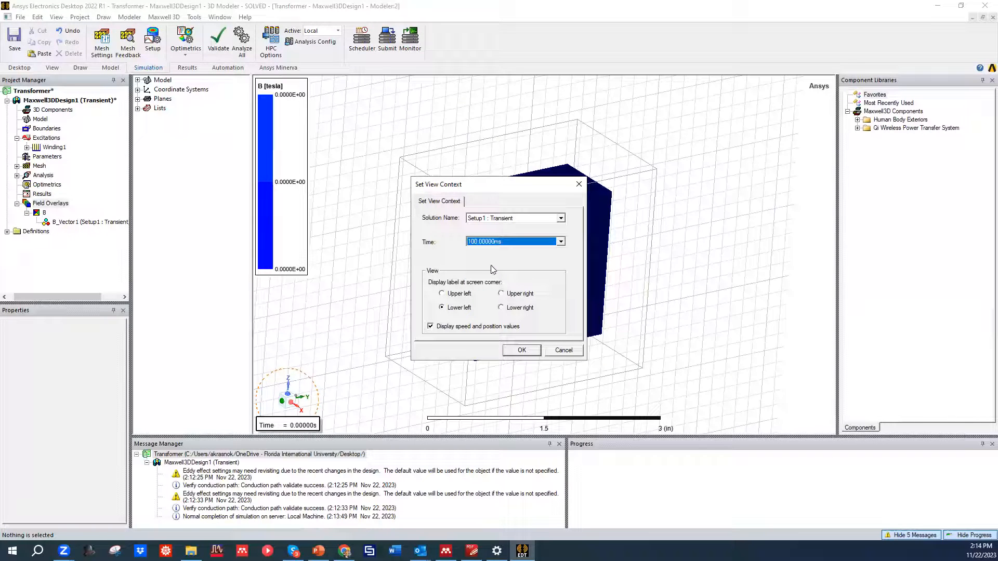
{"action": "left_click", "coordinate": [519, 354]}
{"action": "left_click_drag", "start_coordinate": [713, 242], "coordinate": [651, 225], "text": "alt"}
{"action": "left_click_drag", "start_coordinate": [628, 264], "coordinate": [451, 172], "text": "alt"}
{"action": "scroll", "coordinate": [483, 177], "scroll_direction": "up", "scroll_amount": 1}
{"action": "left_click_drag", "start_coordinate": [478, 268], "coordinate": [597, 222], "text": "alt"}
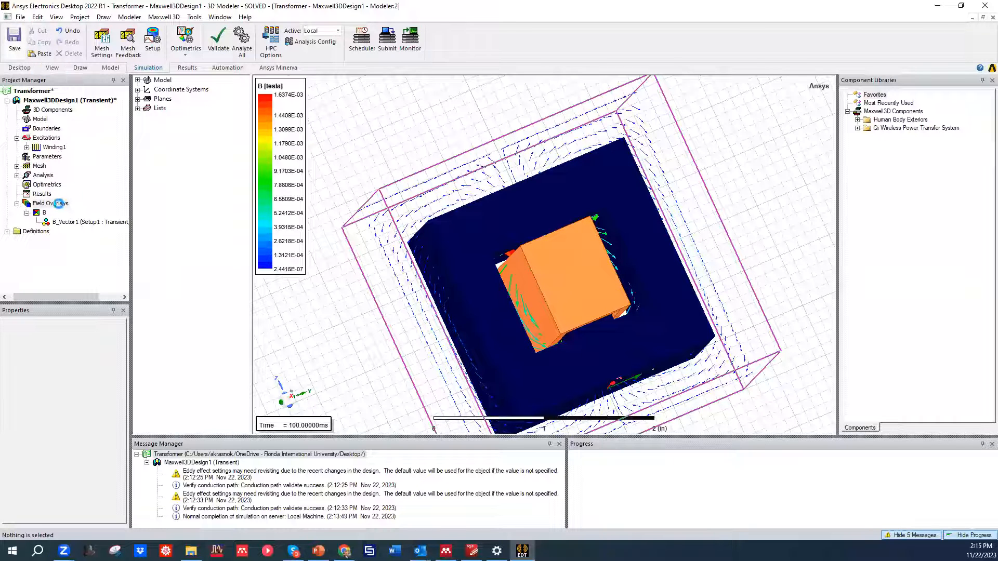
Create a transient rectangular plot of InputVoltage(Winding1) against time from the Setup1 : Transient solution.
{"action": "right_click", "coordinate": [42, 194]}
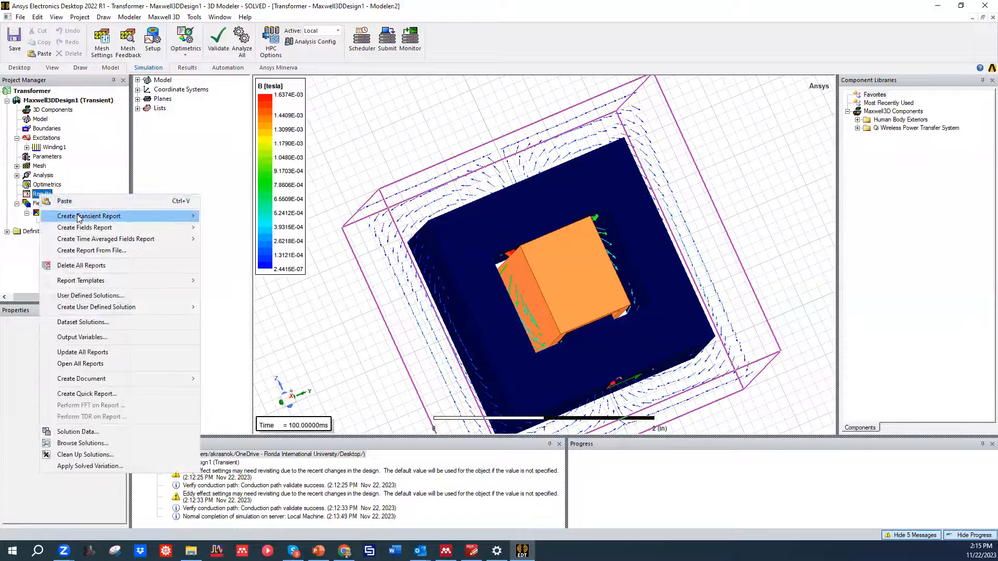
{"action": "mouse_move", "coordinate": [86, 218]}
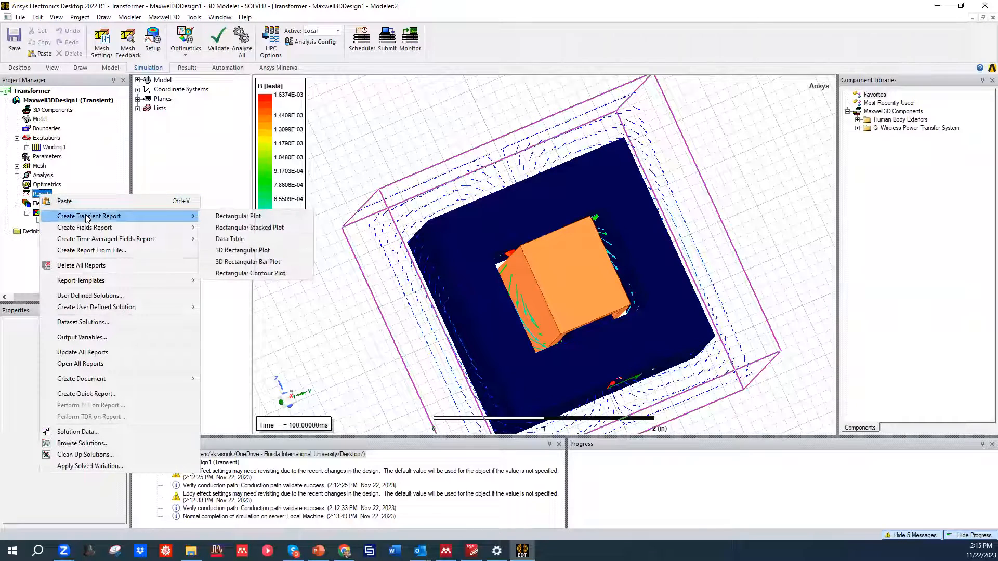
{"action": "left_click", "coordinate": [247, 218]}
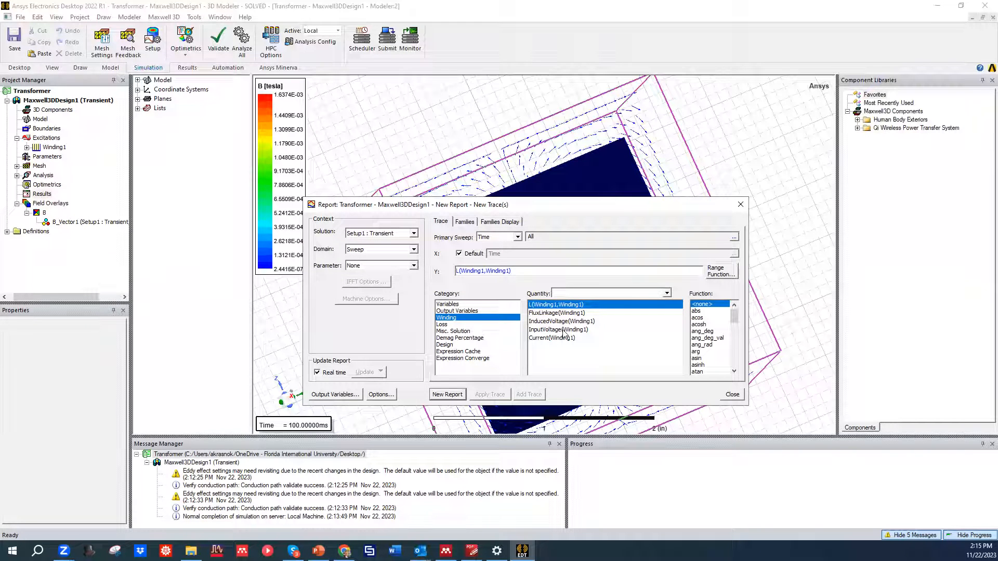
{"action": "left_click", "coordinate": [562, 330]}
{"action": "left_click", "coordinate": [442, 396]}
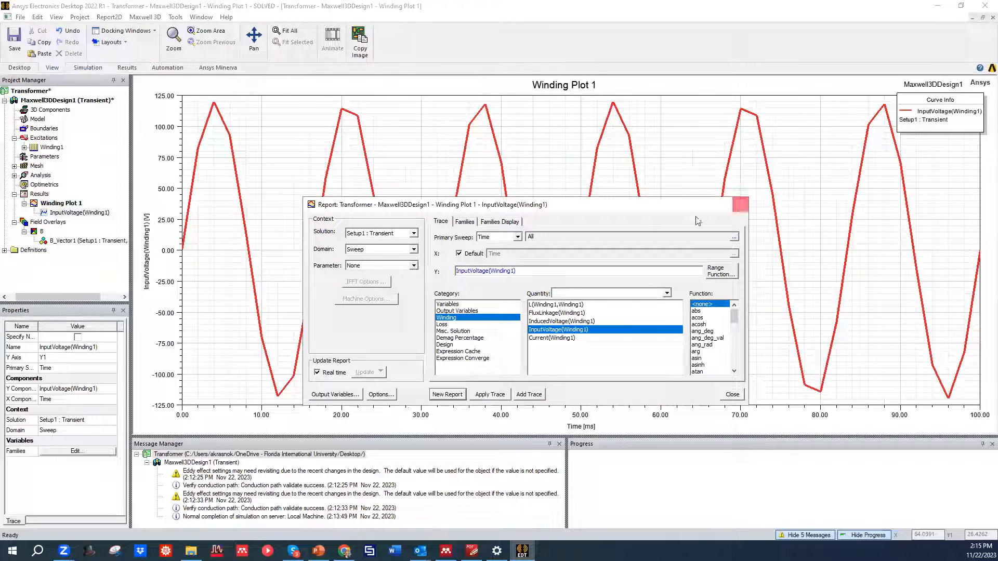
{"action": "left_click", "coordinate": [741, 204]}
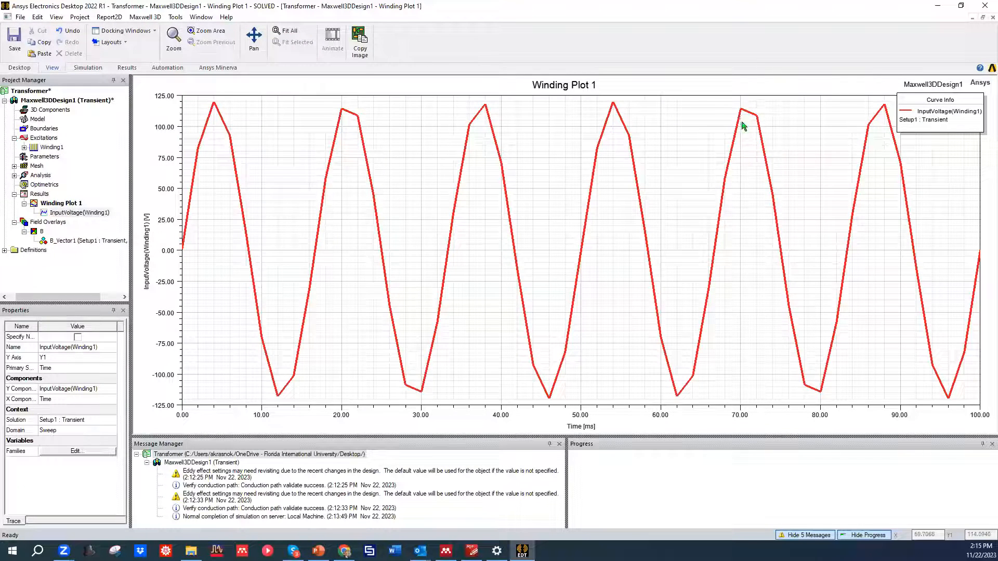
Examine the winding input voltage curve over the full time range and save the project.
{"action": "scroll", "coordinate": [535, 182], "scroll_direction": "up", "scroll_amount": 3}
{"action": "scroll", "coordinate": [541, 192], "scroll_direction": "down", "scroll_amount": 5}
{"action": "scroll", "coordinate": [551, 201], "scroll_direction": "up", "scroll_amount": 3}
{"action": "scroll", "coordinate": [549, 194], "scroll_direction": "down", "scroll_amount": 3}
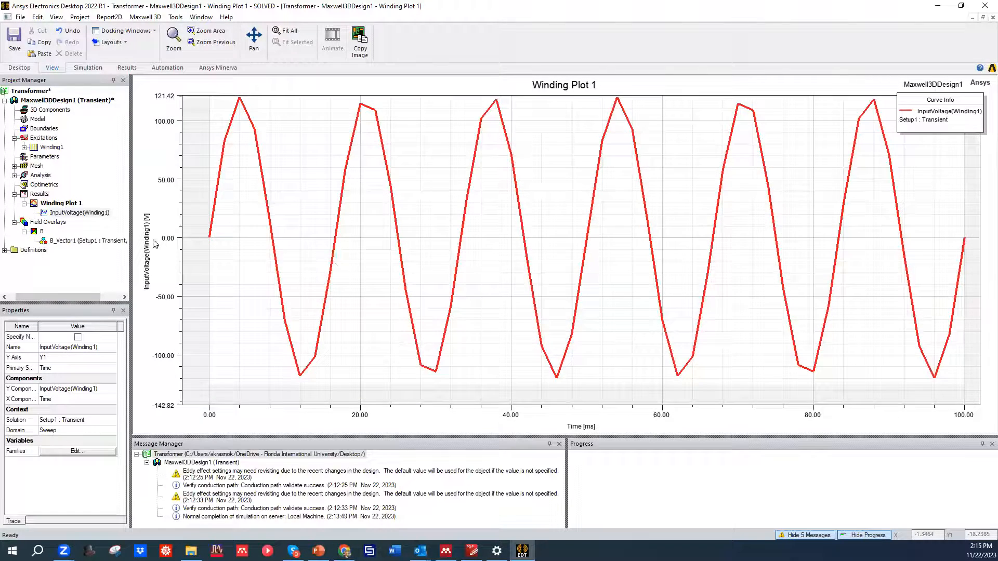
{"action": "scroll", "coordinate": [290, 290], "scroll_direction": "up", "scroll_amount": 2}
{"action": "scroll", "coordinate": [298, 286], "scroll_direction": "down", "scroll_amount": 2}
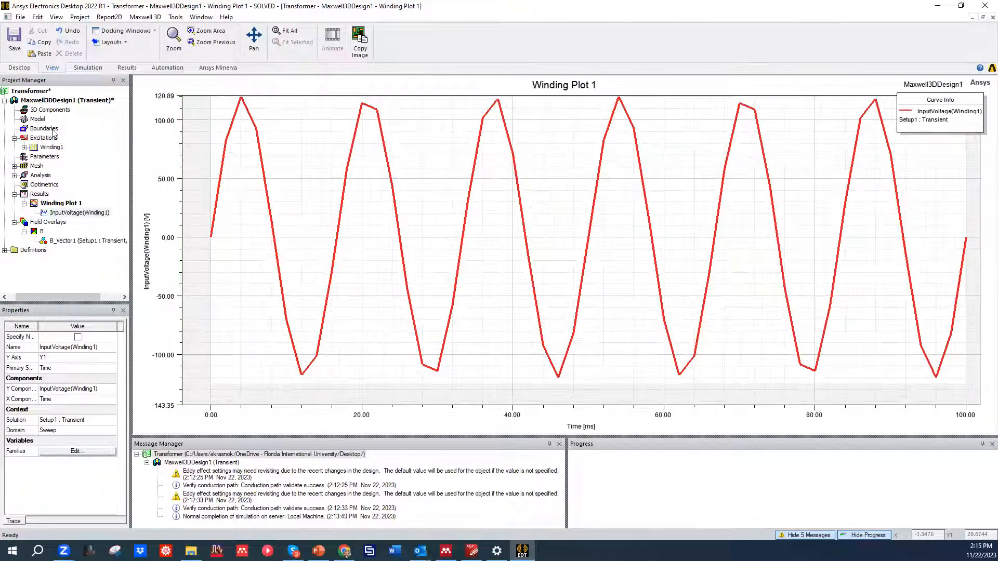
{"action": "left_click", "coordinate": [14, 37]}
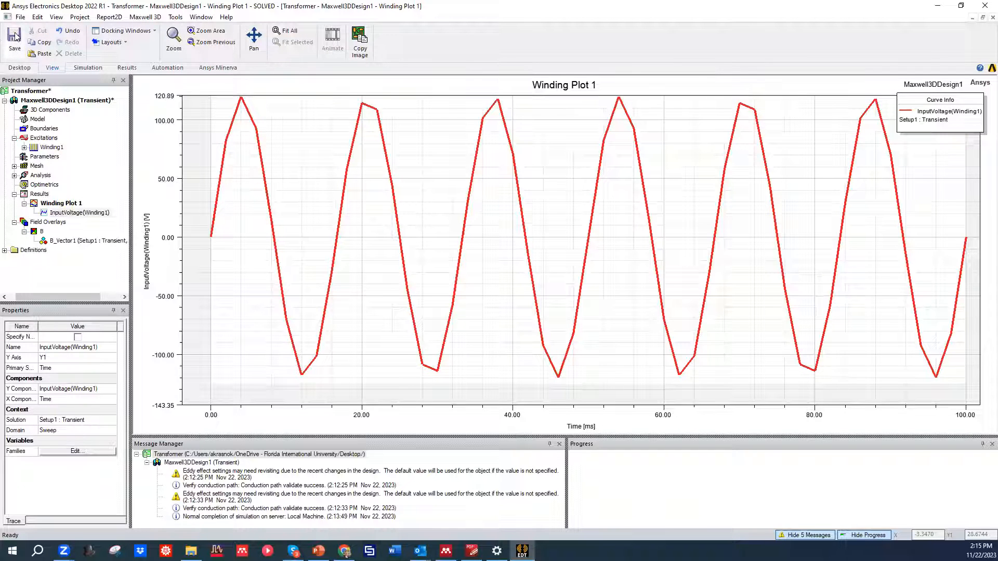
Return to the 3D model of Maxwell3DDesign1 and open the material library for the Transformer object.
{"action": "double_click", "coordinate": [43, 101]}
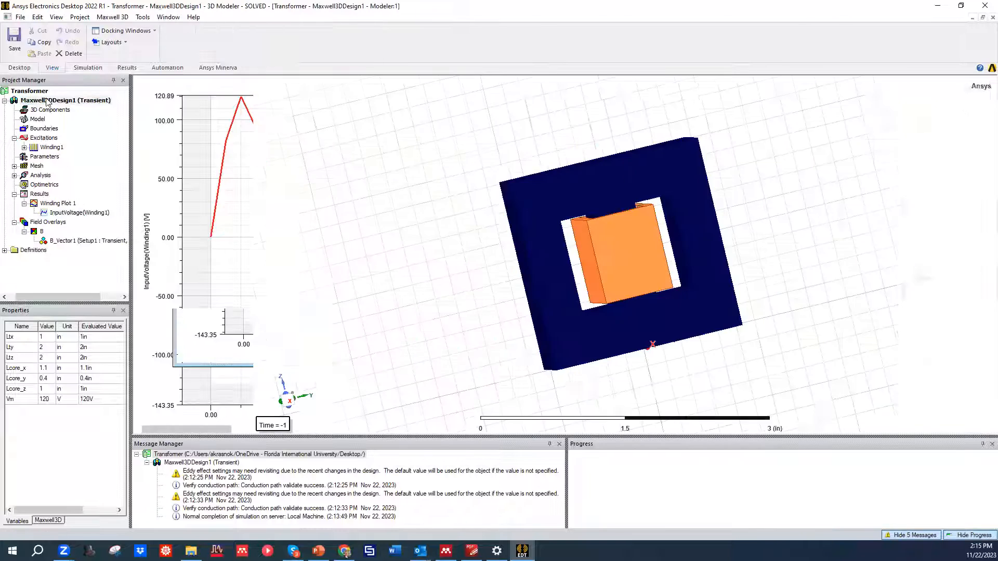
{"action": "left_click", "coordinate": [478, 185]}
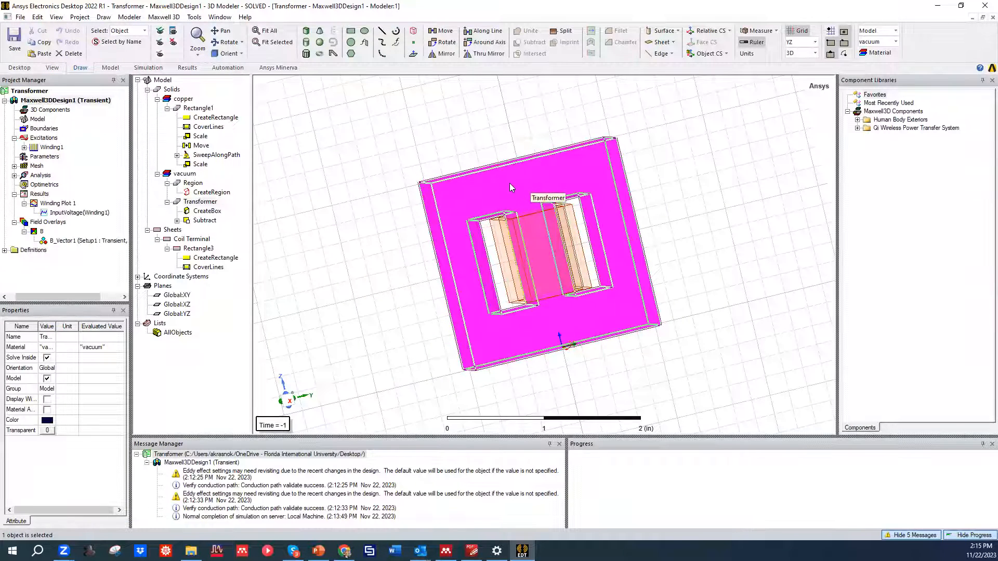
{"action": "left_click", "coordinate": [201, 202]}
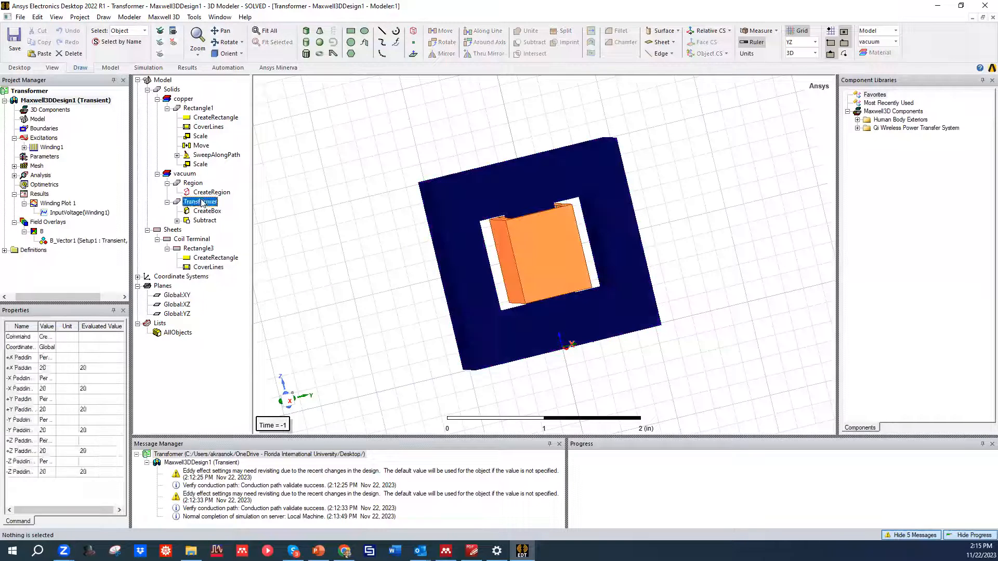
{"action": "double_click", "coordinate": [201, 202]}
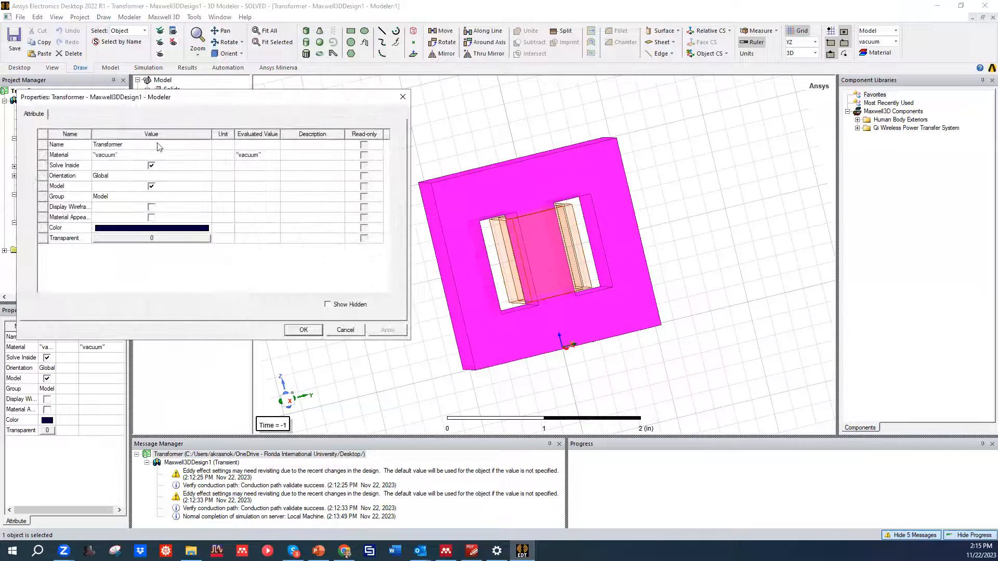
{"action": "left_click", "coordinate": [138, 159]}
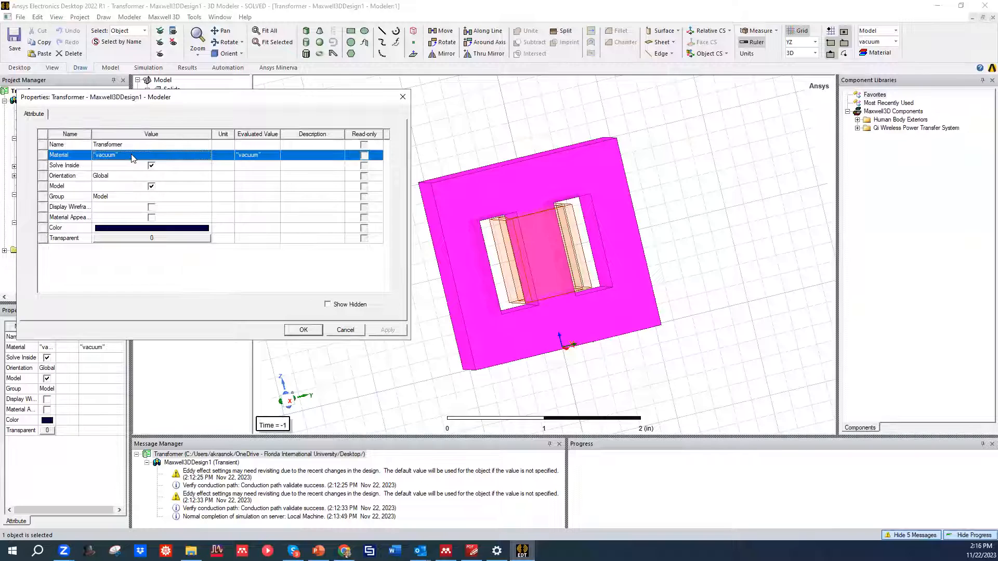
{"action": "left_click", "coordinate": [134, 158]}
{"action": "left_click", "coordinate": [127, 166]}
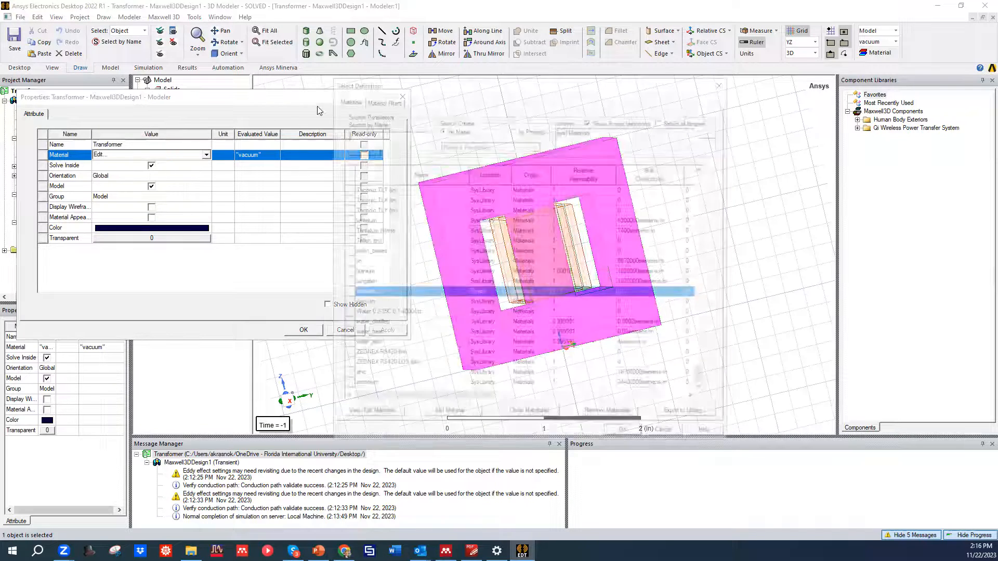
Widen the material selection dialog and sort the materials by relative permeability in descending order.
{"action": "left_click_drag", "start_coordinate": [375, 85], "coordinate": [72, 84]}
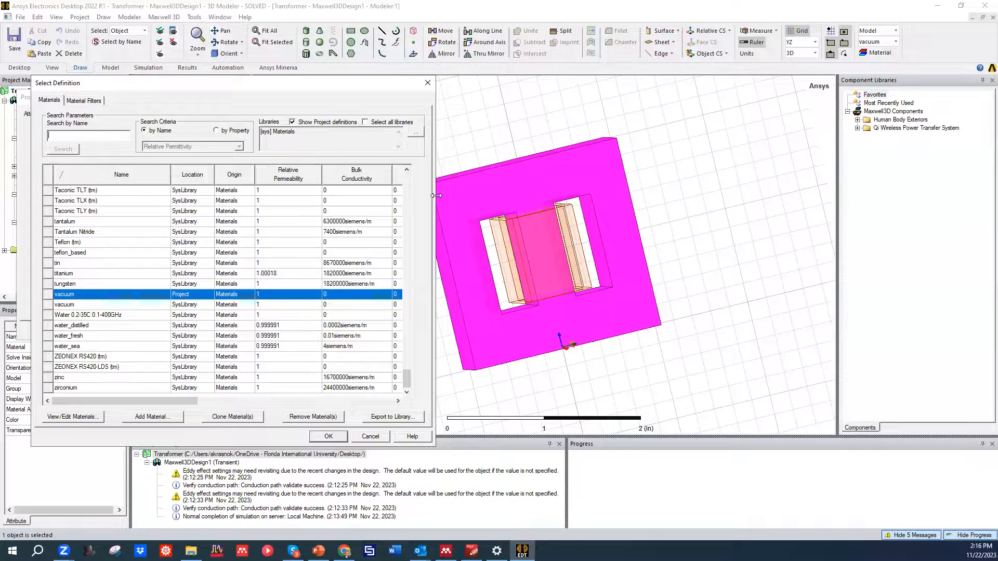
{"action": "left_click_drag", "start_coordinate": [436, 195], "coordinate": [527, 231]}
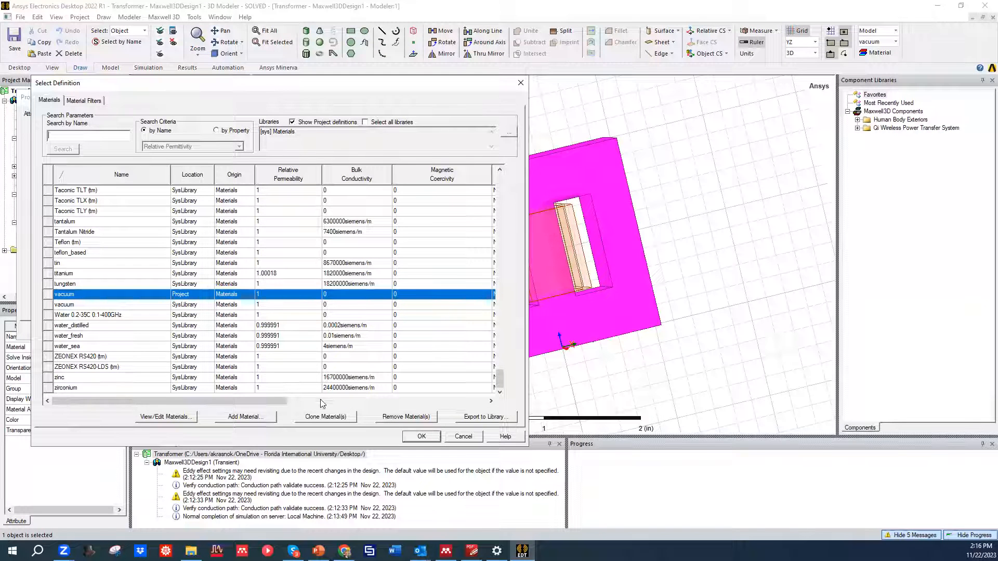
{"action": "mouse_move", "coordinate": [281, 401]}
{"action": "left_mouse_down"}
{"action": "mouse_move", "coordinate": [314, 402]}
{"action": "mouse_move", "coordinate": [278, 401]}
{"action": "left_mouse_up"}
{"action": "left_click_drag", "start_coordinate": [265, 399], "coordinate": [168, 291]}
{"action": "mouse_move", "coordinate": [244, 400]}
{"action": "left_mouse_down"}
{"action": "mouse_move", "coordinate": [427, 400]}
{"action": "mouse_move", "coordinate": [457, 397]}
{"action": "mouse_move", "coordinate": [459, 388]}
{"action": "mouse_move", "coordinate": [238, 389]}
{"action": "left_mouse_up"}
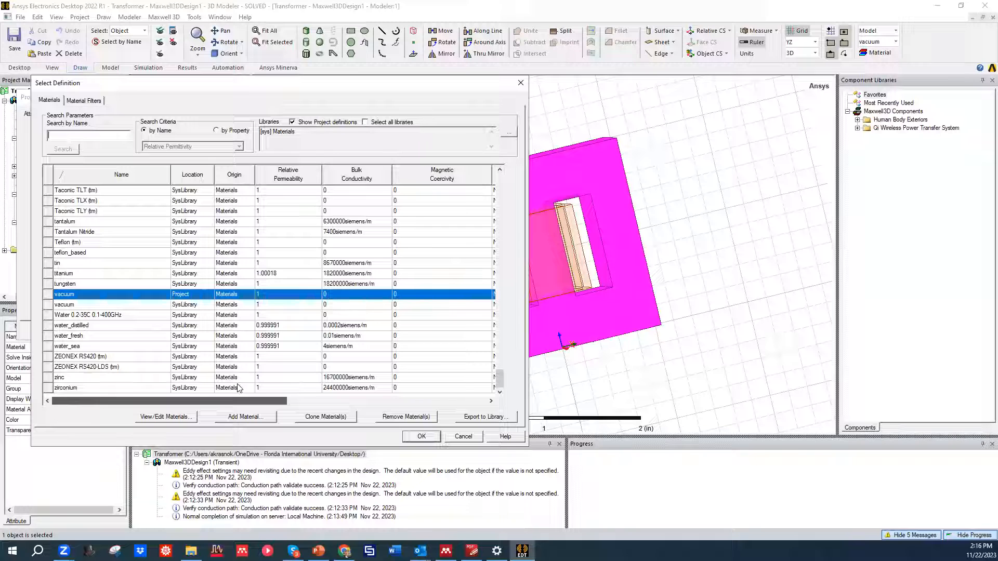
{"action": "left_click", "coordinate": [287, 175]}
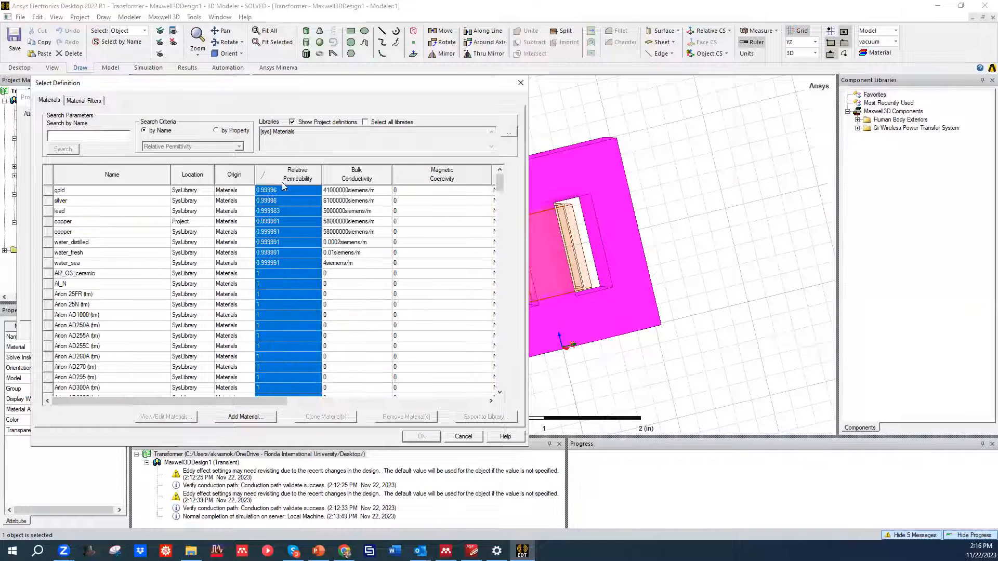
{"action": "left_click", "coordinate": [290, 175]}
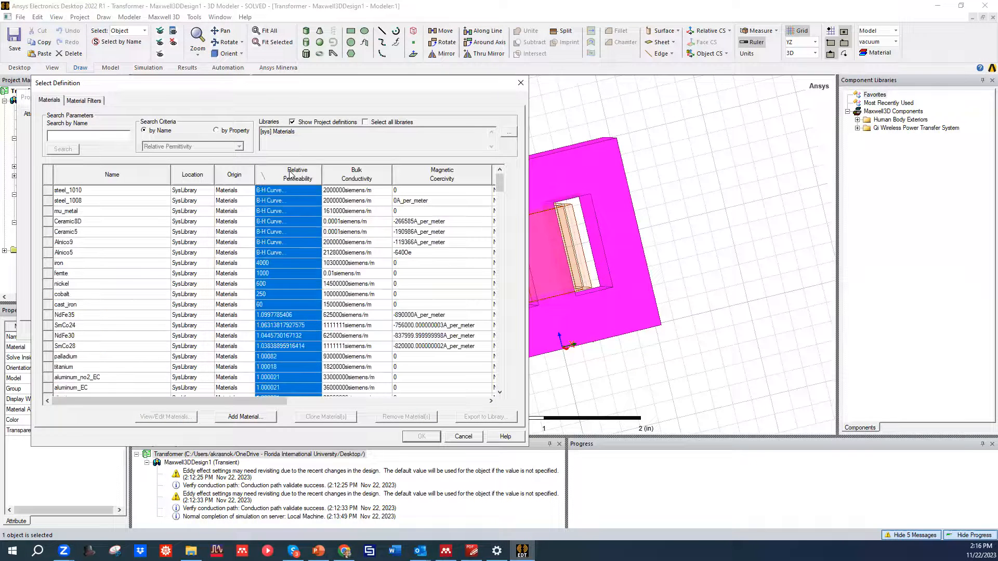
Assign iron from the system library as the material of the Transformer object.
{"action": "left_click", "coordinate": [275, 276]}
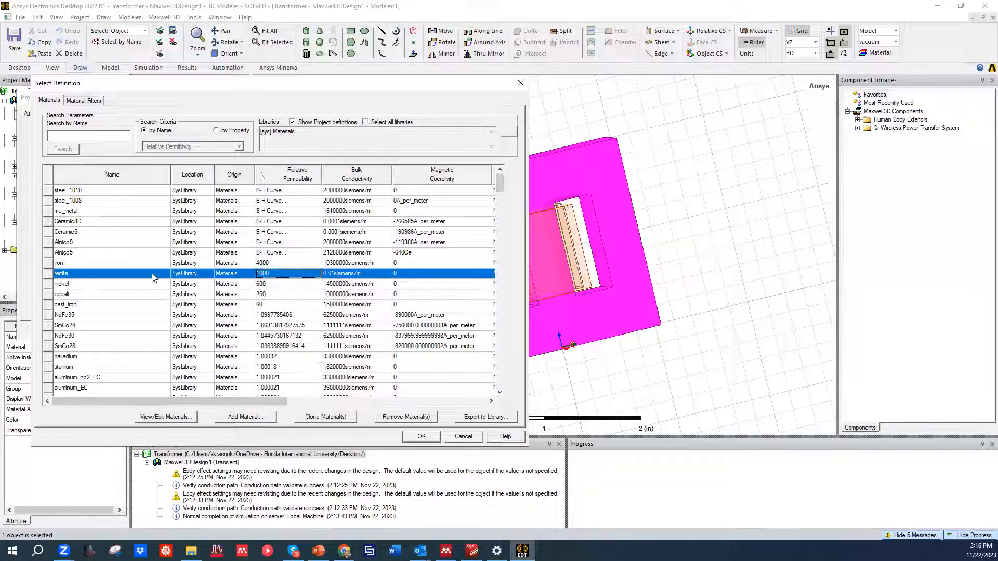
{"action": "left_click", "coordinate": [71, 263]}
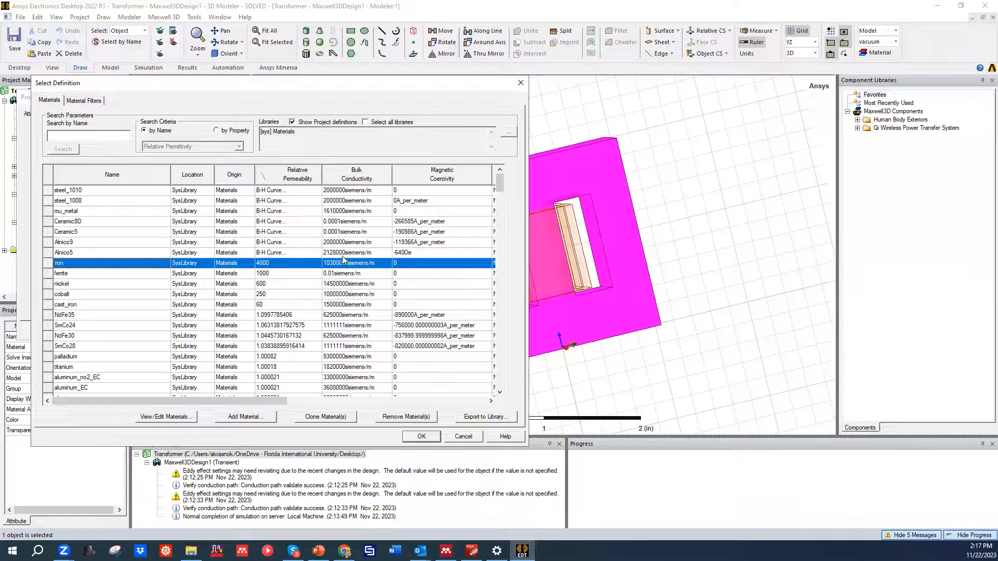
{"action": "left_click", "coordinate": [434, 435]}
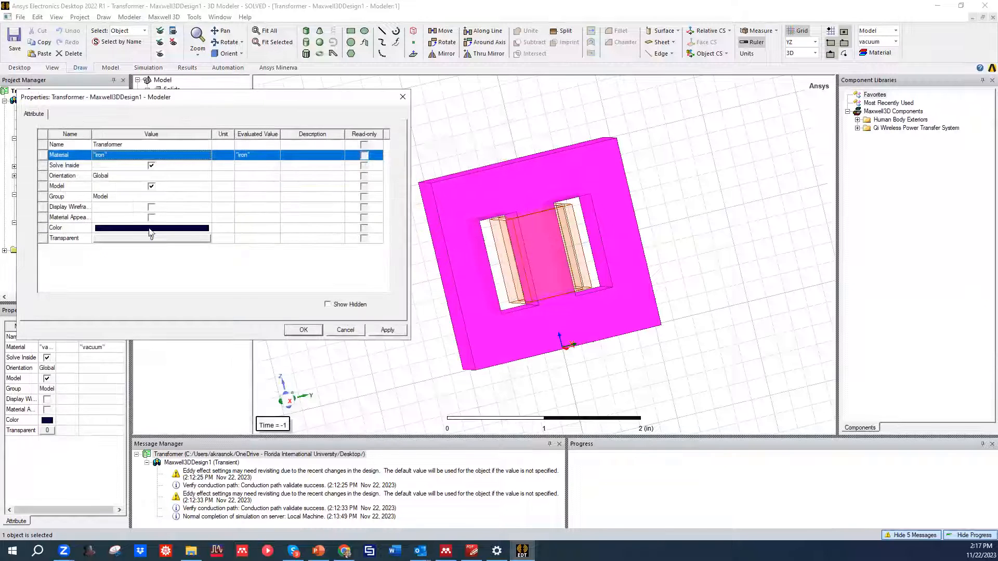
{"action": "left_click", "coordinate": [307, 331]}
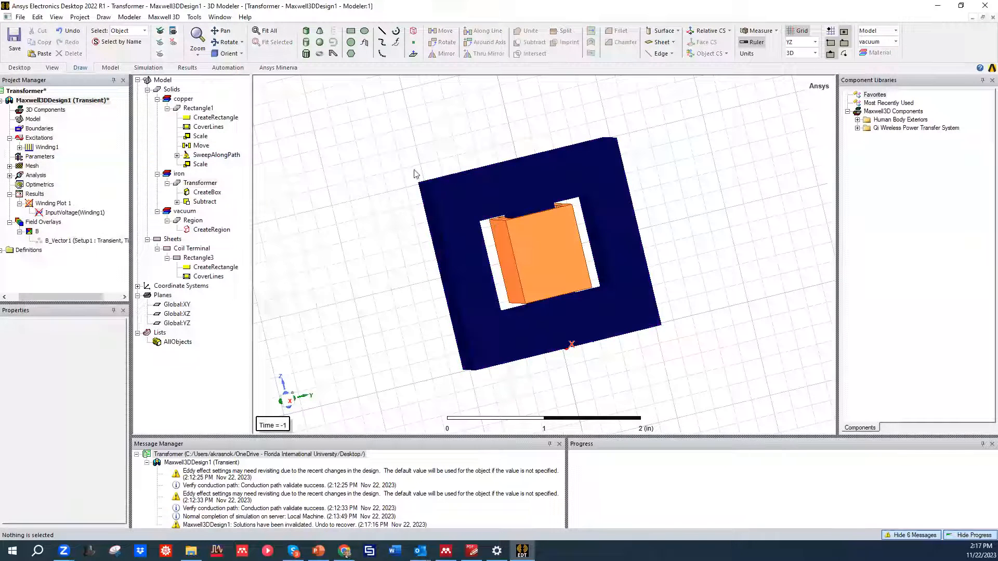
Save the project with the new core material, accepting deletion of the invalid solution data.
{"action": "left_click", "coordinate": [488, 194]}
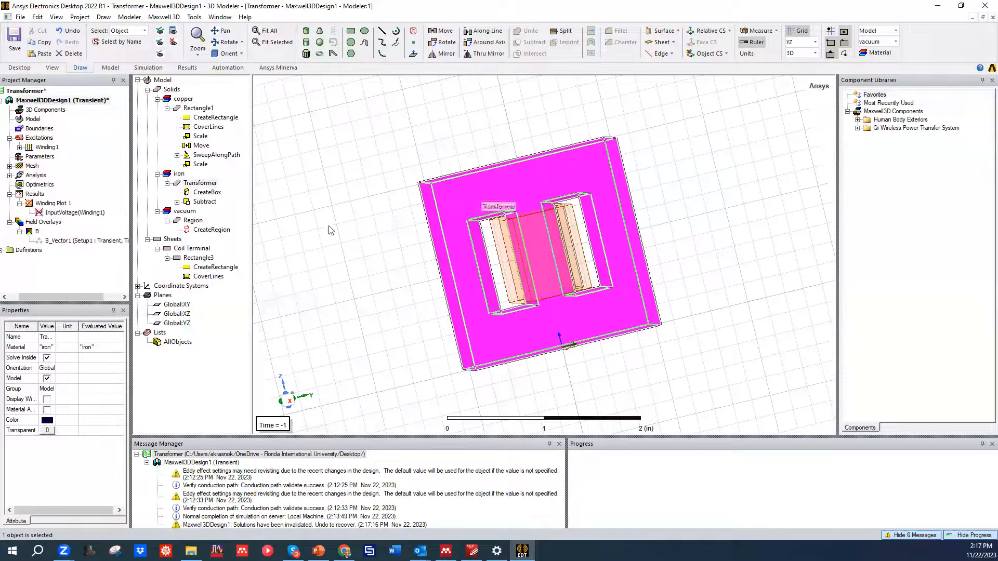
{"action": "left_click", "coordinate": [393, 175]}
{"action": "middle_click_drag", "start_coordinate": [390, 170], "coordinate": [425, 212]}
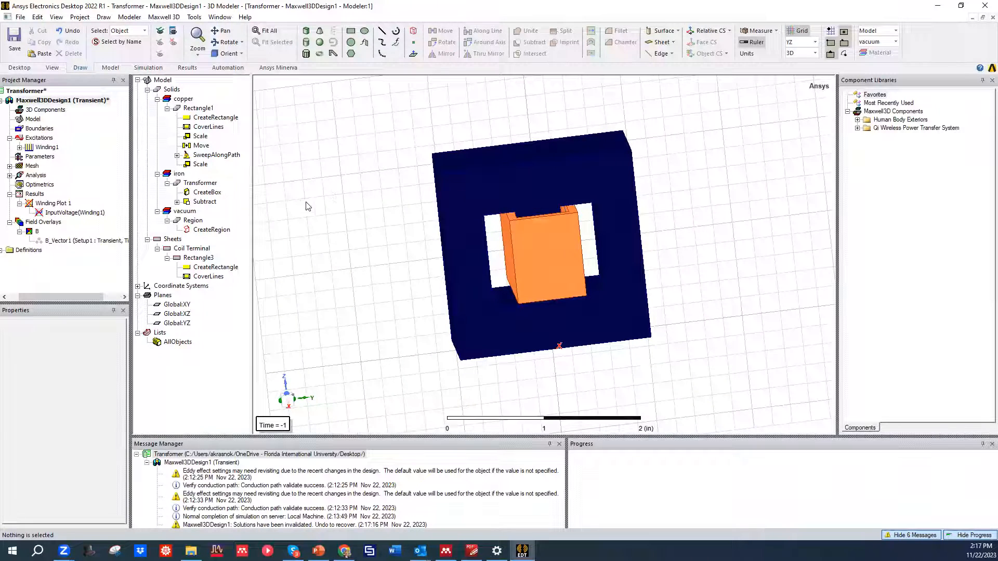
{"action": "middle_click_drag", "start_coordinate": [356, 245], "coordinate": [378, 207]}
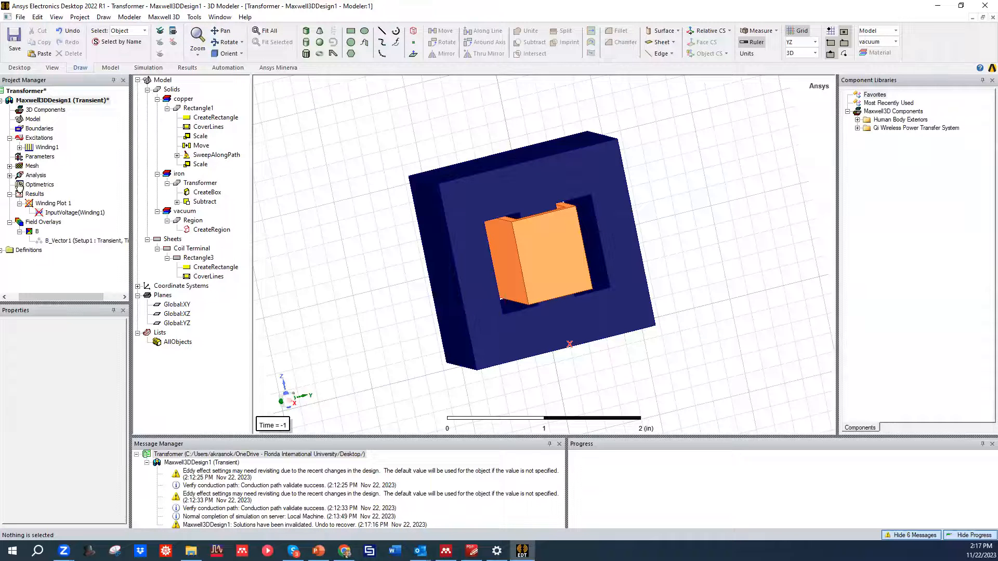
{"action": "left_click", "coordinate": [34, 186]}
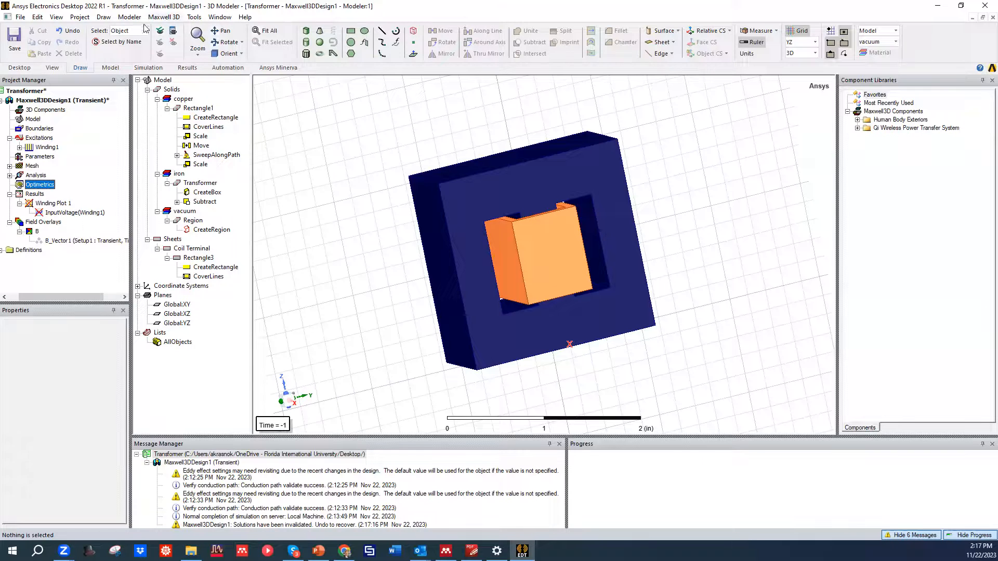
{"action": "left_click", "coordinate": [14, 37]}
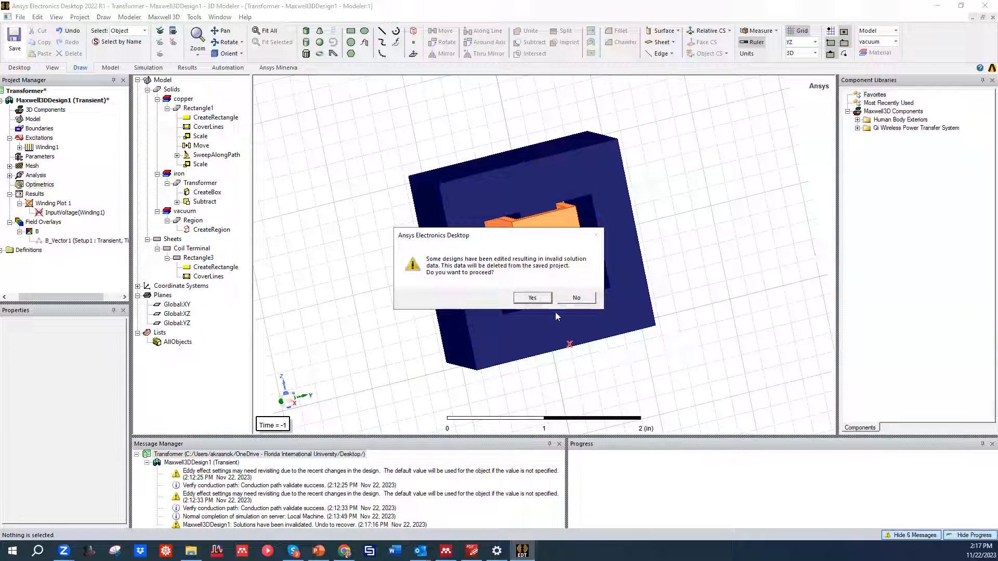
{"action": "left_click", "coordinate": [531, 298]}
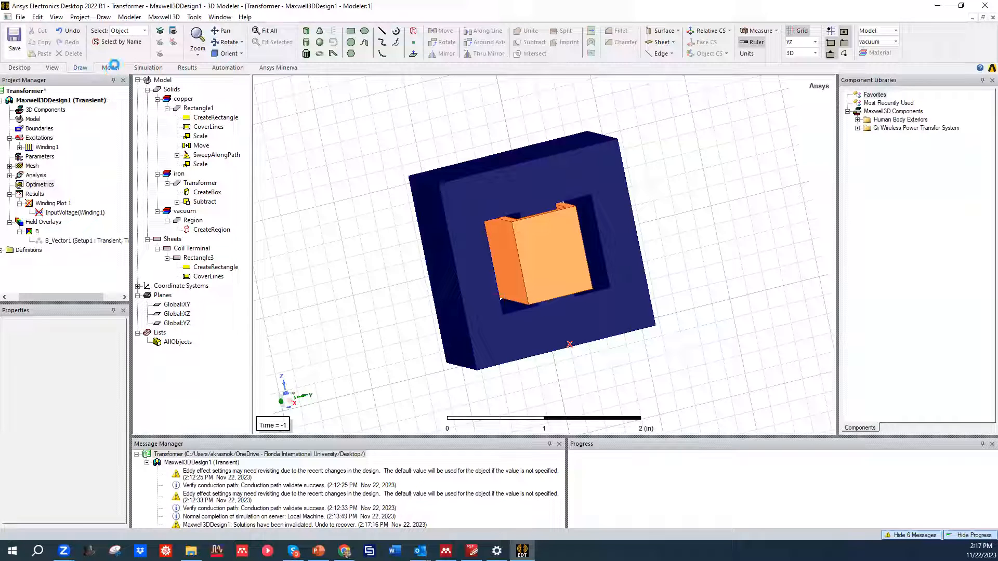
Run a validation check on the Maxwell design and close its report.
{"action": "left_click", "coordinate": [110, 68]}
{"action": "left_click", "coordinate": [148, 67]}
{"action": "left_click", "coordinate": [219, 40]}
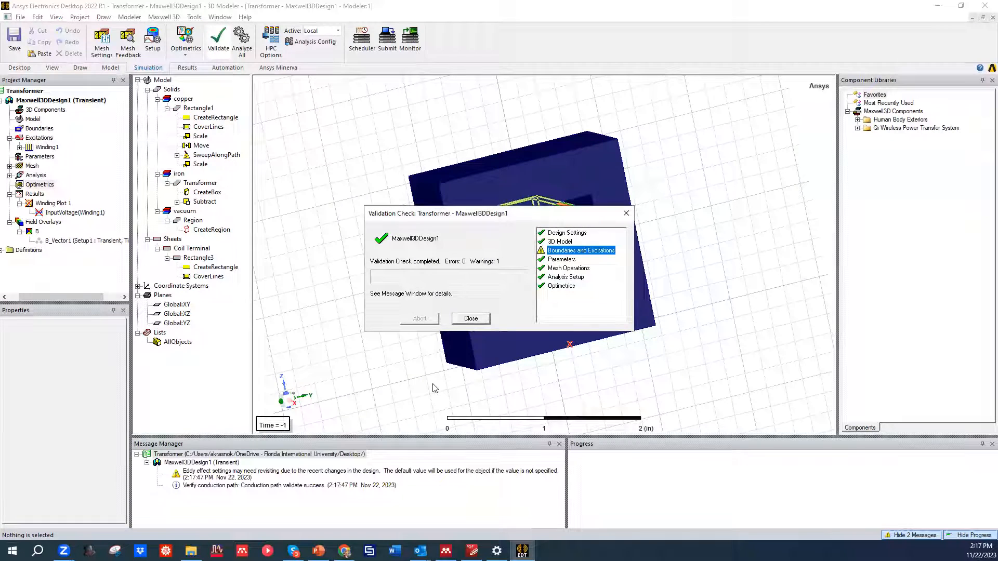
{"action": "left_click", "coordinate": [471, 319]}
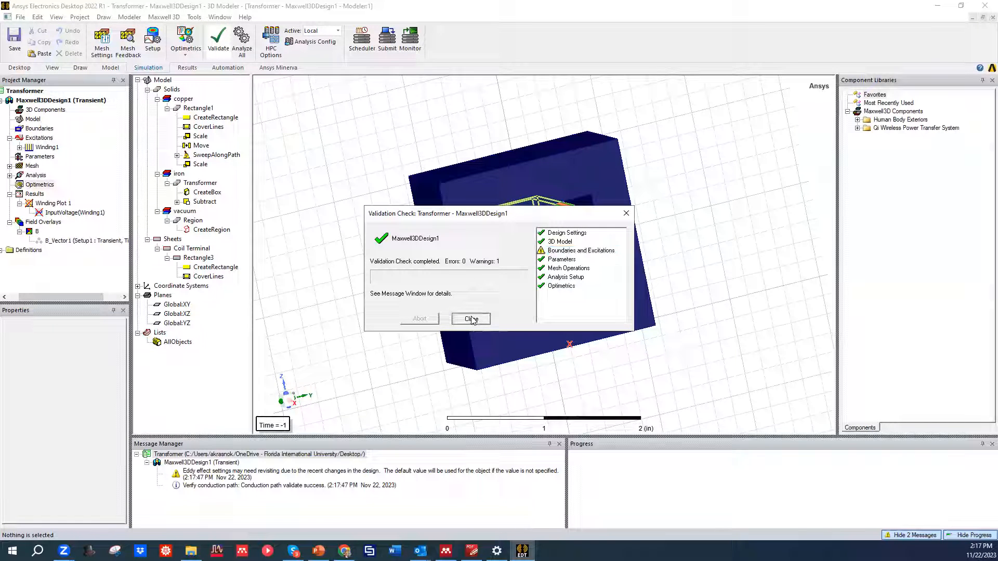
{"action": "left_click", "coordinate": [471, 318]}
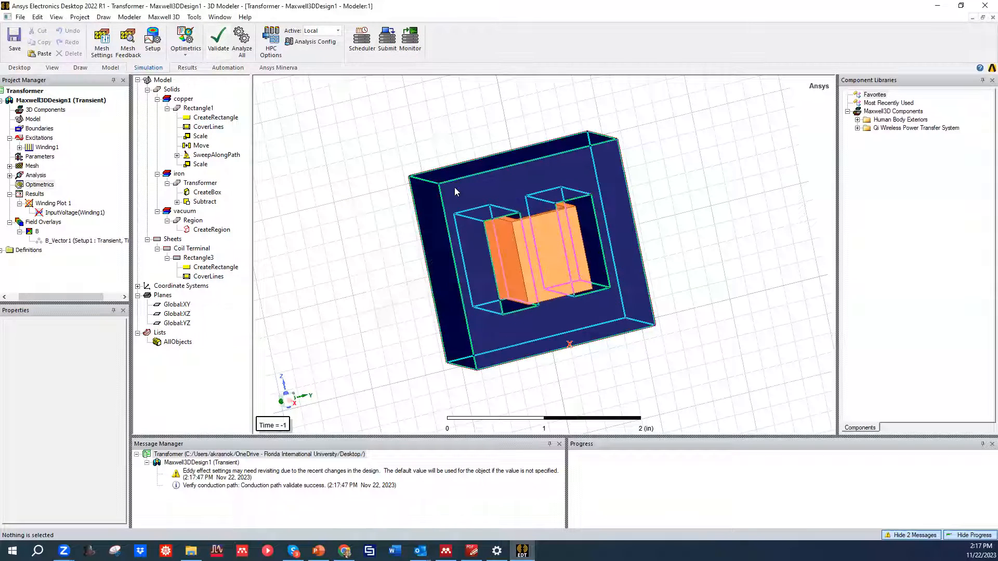
Turn on the eddy effect for the Transformer object in the Set Eddy Effect settings and clear the selection.
{"action": "left_click", "coordinate": [456, 188]}
{"action": "left_click", "coordinate": [201, 184]}
{"action": "right_click", "coordinate": [202, 184]}
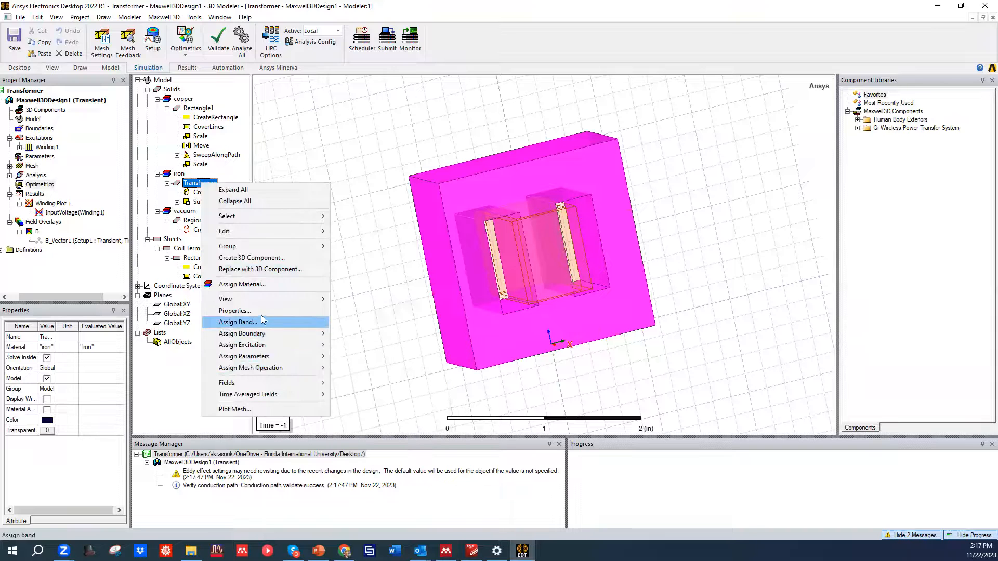
{"action": "mouse_move", "coordinate": [268, 347]}
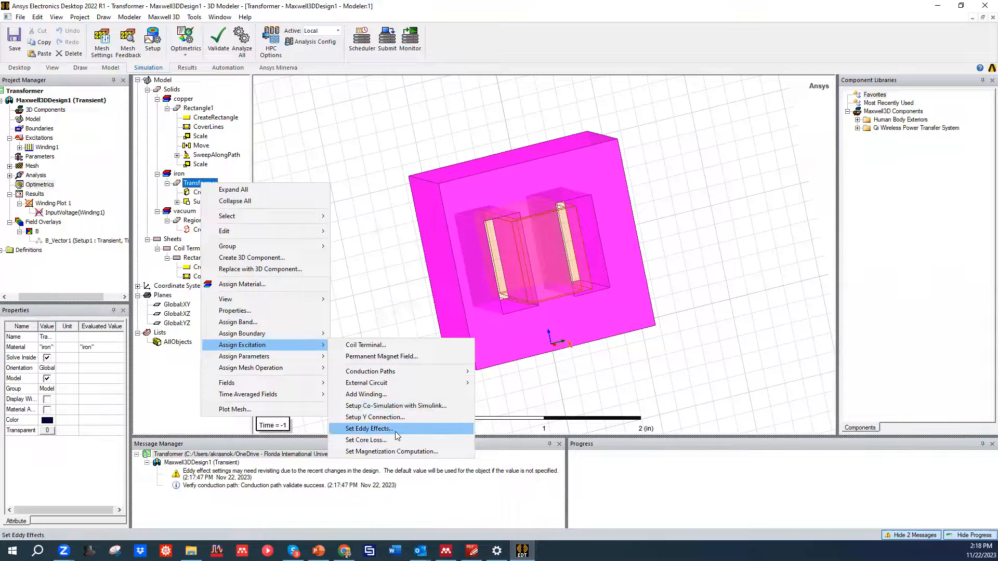
{"action": "left_click", "coordinate": [396, 430]}
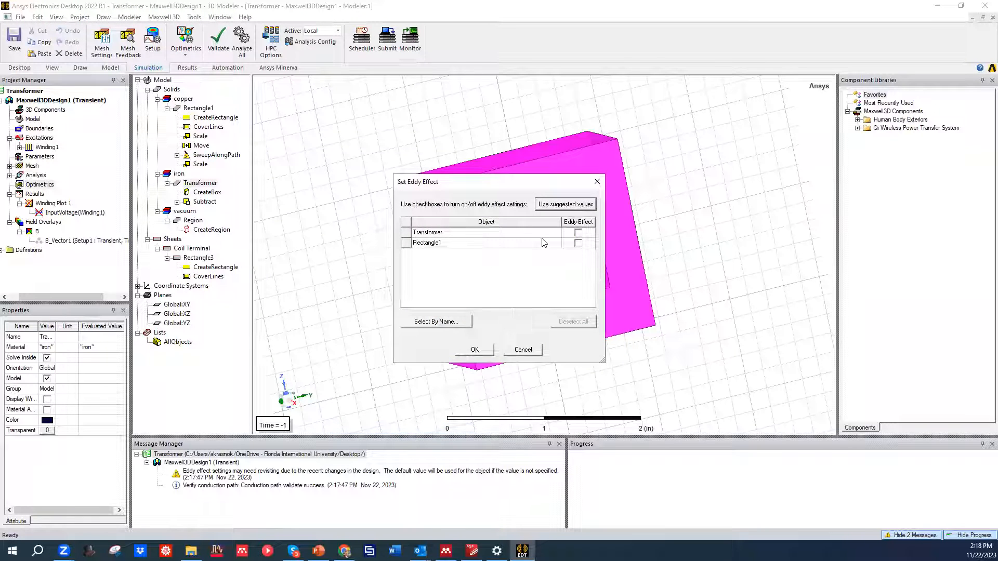
{"action": "left_click", "coordinate": [578, 232]}
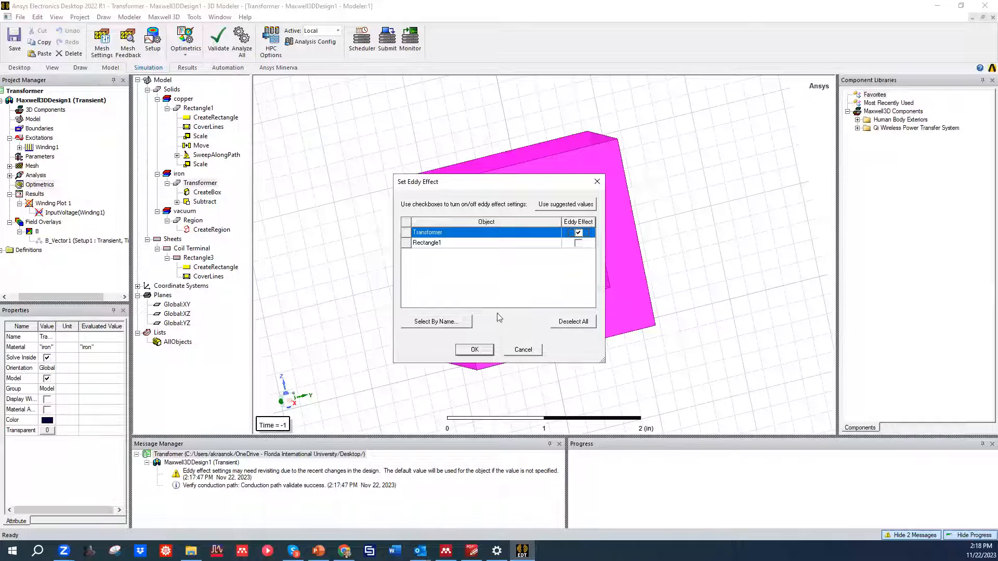
{"action": "left_click", "coordinate": [474, 350]}
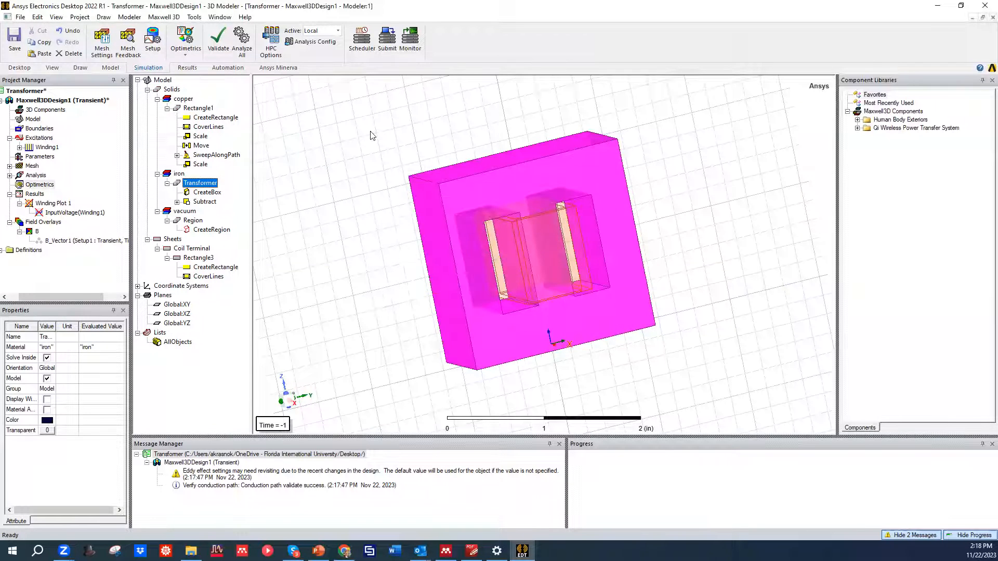
{"action": "left_click", "coordinate": [372, 136]}
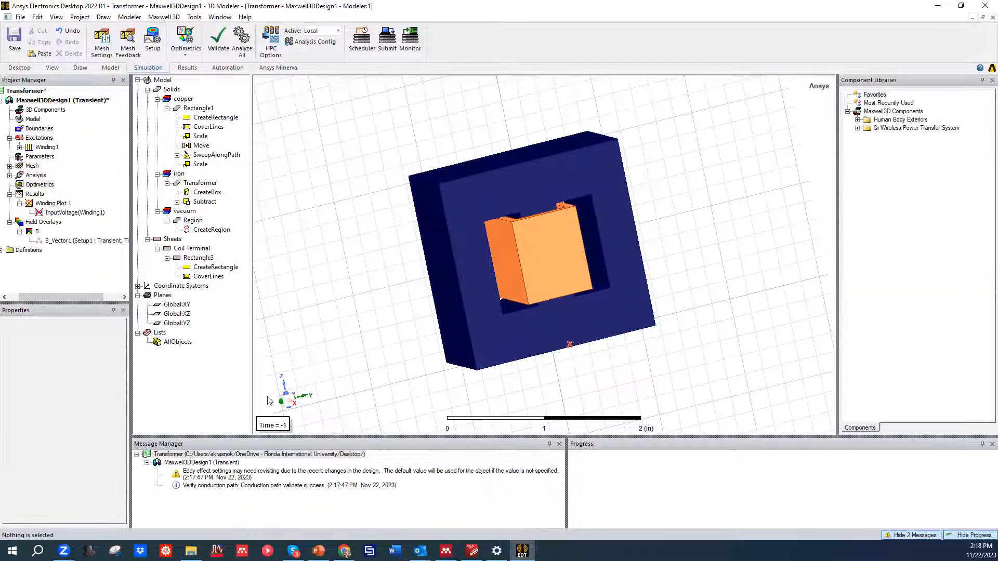
Validate the Maxwell design, close the report and run the analysis of all setups.
{"action": "left_click", "coordinate": [219, 39]}
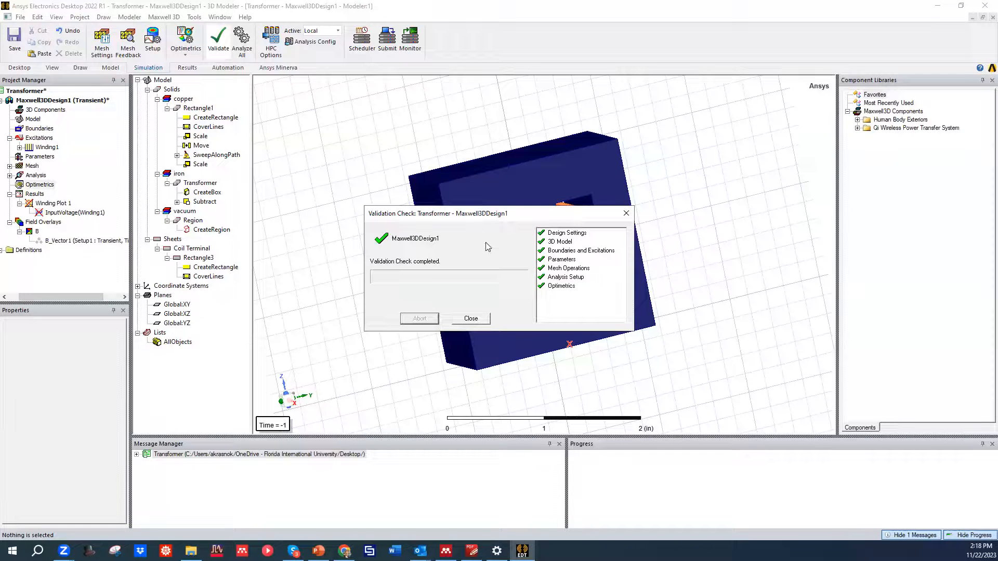
{"action": "left_click", "coordinate": [471, 318]}
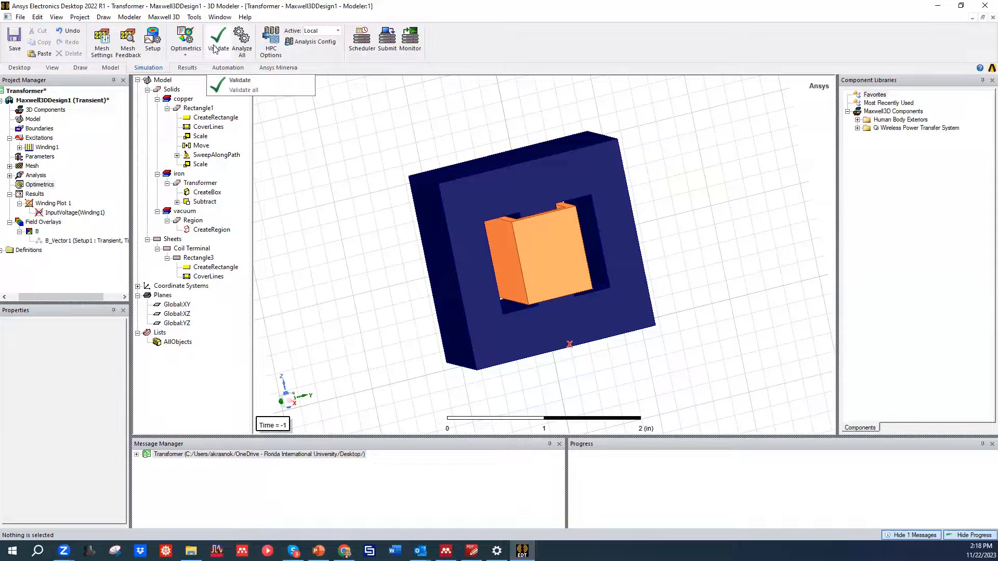
{"action": "left_click", "coordinate": [242, 39]}
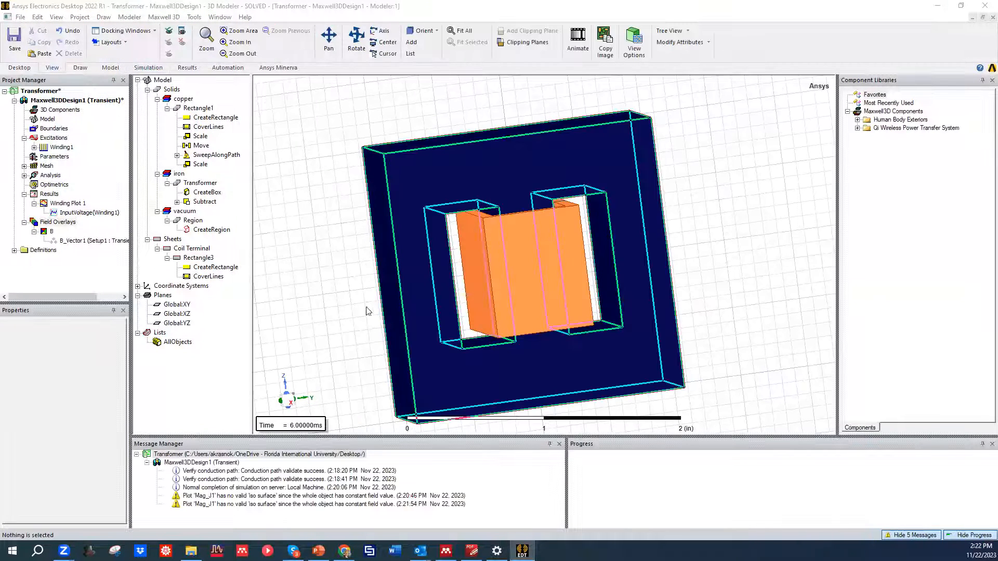
Open the B_Vector1 field overlay and set its solution time to 6 ms.
{"action": "scroll", "coordinate": [435, 312], "scroll_direction": "up", "scroll_amount": 2}
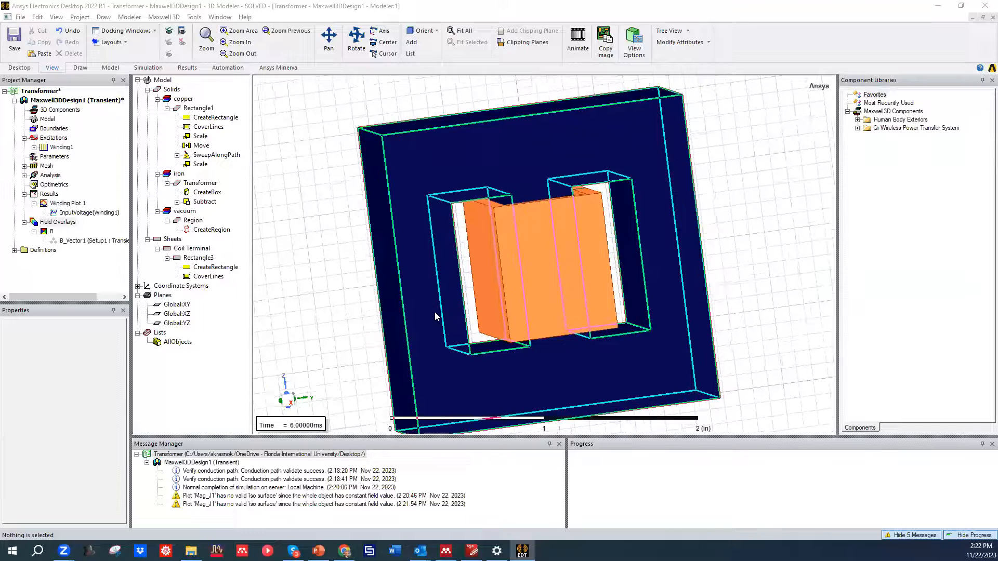
{"action": "scroll", "coordinate": [445, 322], "scroll_direction": "down", "scroll_amount": 3}
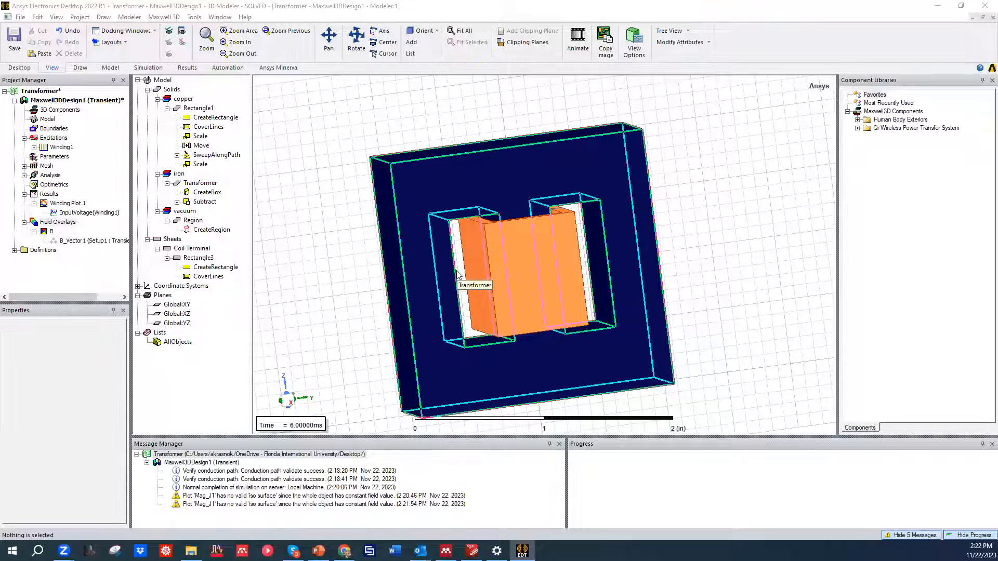
{"action": "scroll", "coordinate": [463, 177], "scroll_direction": "down", "scroll_amount": 1}
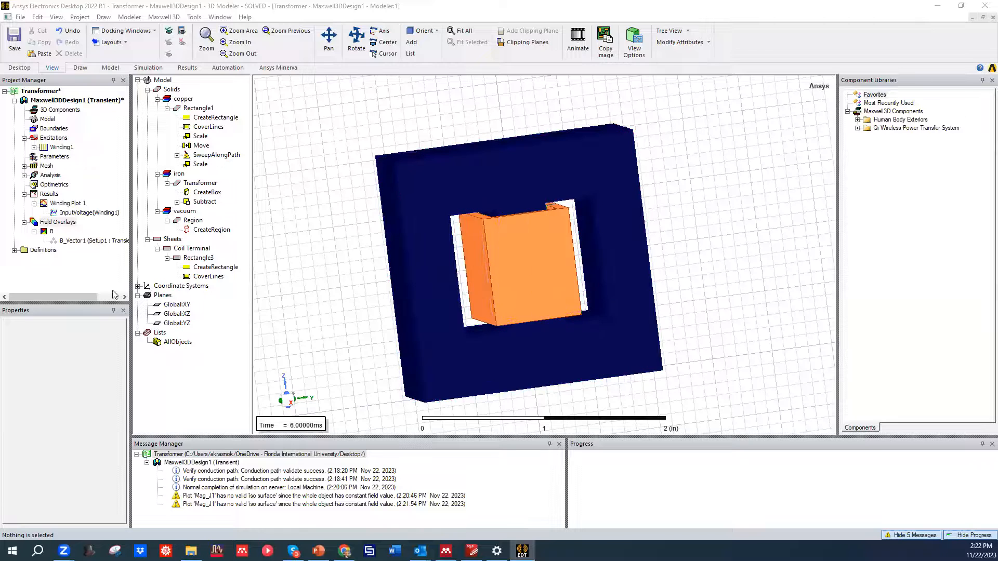
{"action": "left_click", "coordinate": [52, 242]}
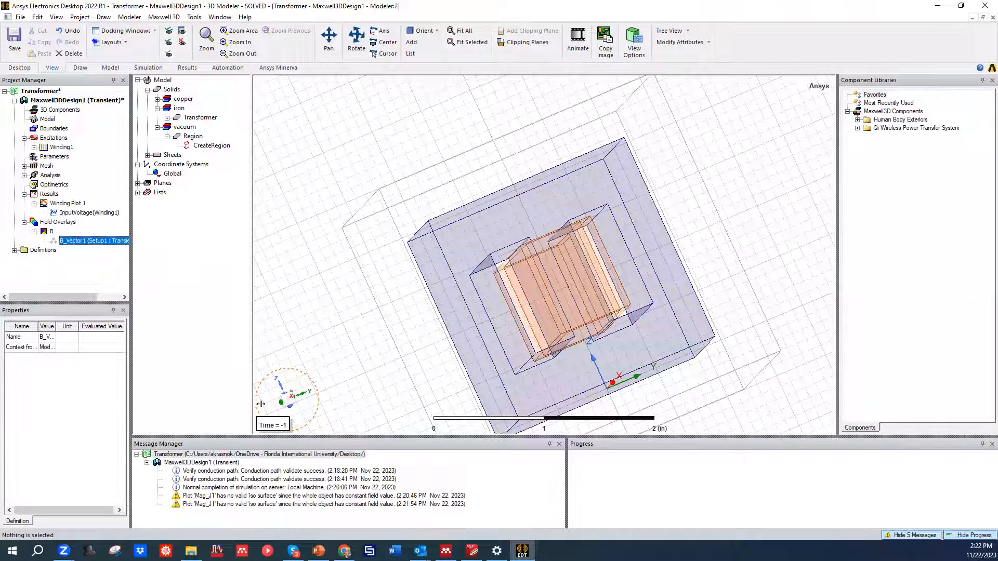
{"action": "double_click", "coordinate": [272, 426]}
{"action": "left_click", "coordinate": [512, 241]}
{"action": "left_click", "coordinate": [488, 270]}
{"action": "left_click", "coordinate": [522, 351]}
Examine the flux density vectors around the coil and the core windows from several viewpoints.
{"action": "middle_click_drag", "start_coordinate": [398, 204], "coordinate": [536, 260]}
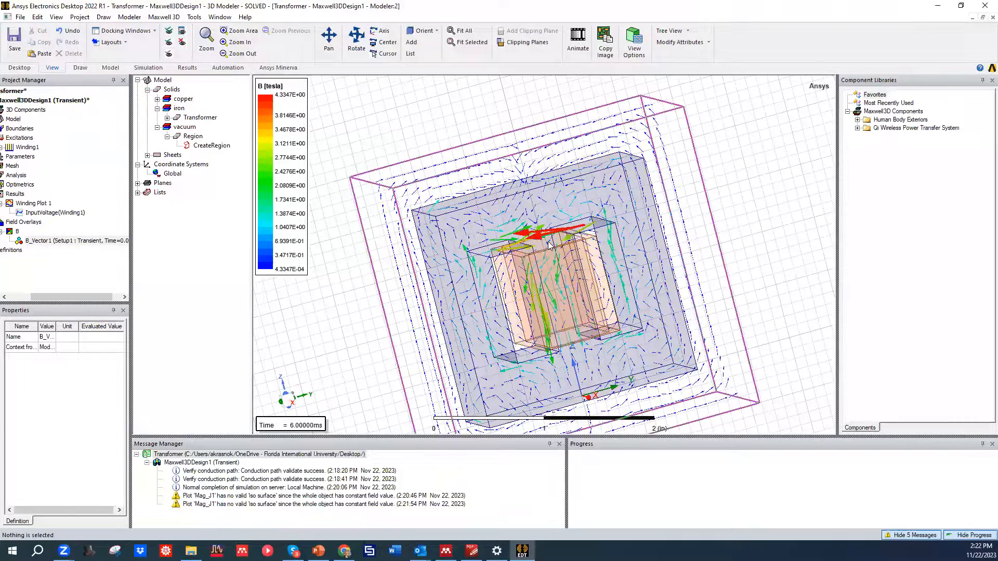
{"action": "scroll", "coordinate": [551, 246], "scroll_direction": "up", "scroll_amount": 3}
{"action": "middle_click_drag", "start_coordinate": [551, 246], "coordinate": [543, 307]}
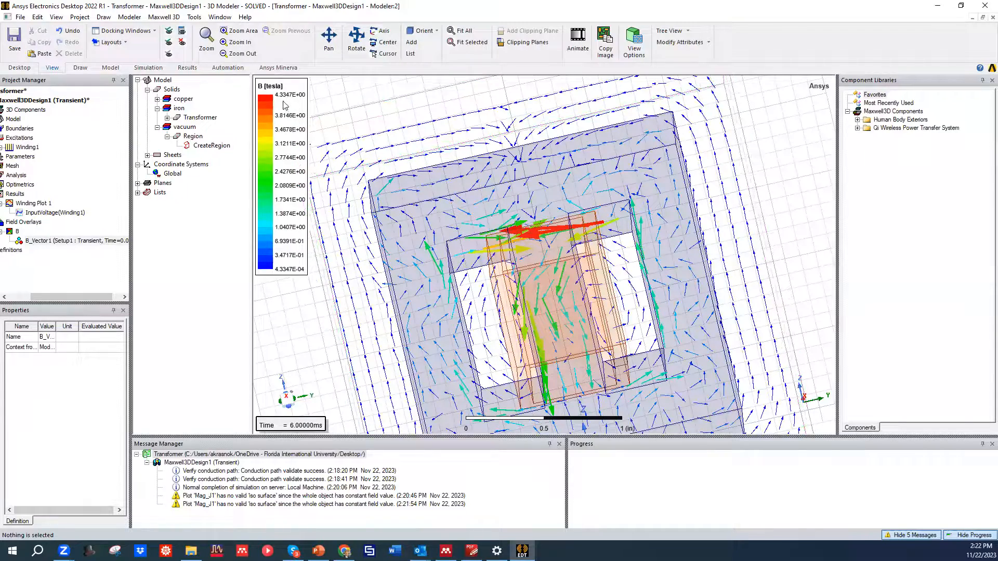
{"action": "scroll", "coordinate": [566, 225], "scroll_direction": "up", "scroll_amount": 2}
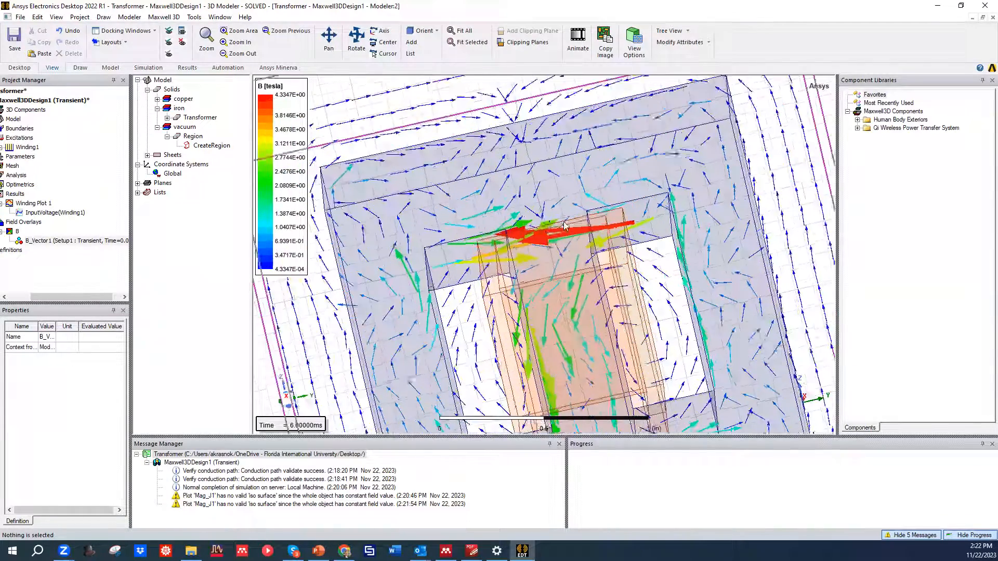
{"action": "scroll", "coordinate": [565, 225], "scroll_direction": "down", "scroll_amount": 3}
{"action": "middle_click_drag", "start_coordinate": [566, 225], "coordinate": [587, 260]}
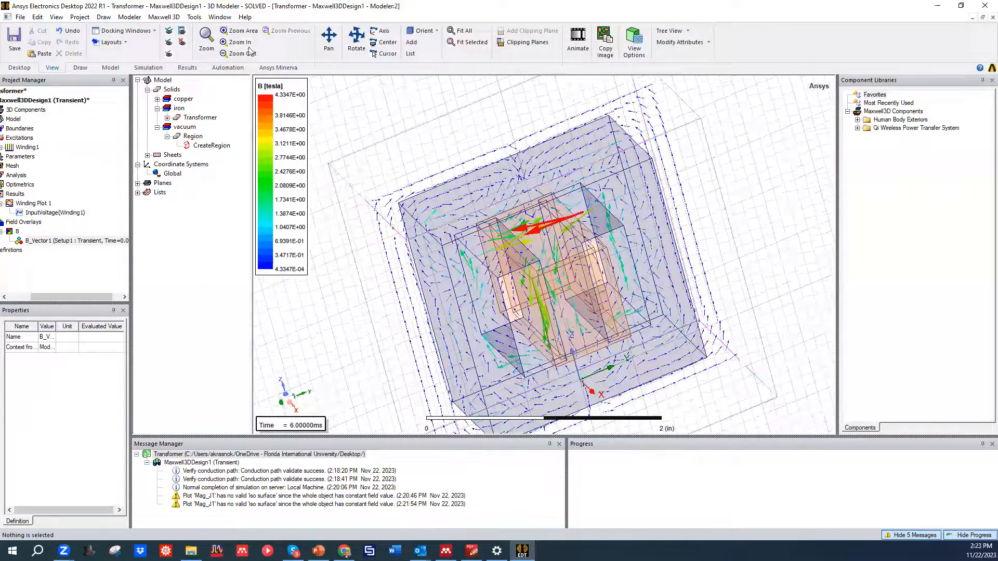
Animate the B_Vector1 drawing over time and watch it facing the front of the core.
{"action": "left_click", "coordinate": [575, 43]}
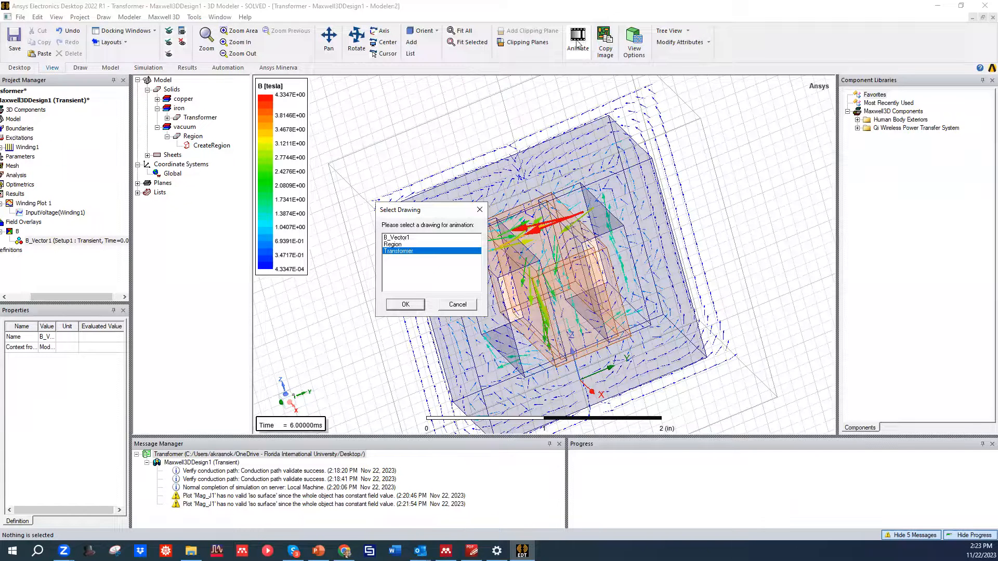
{"action": "left_click", "coordinate": [403, 239]}
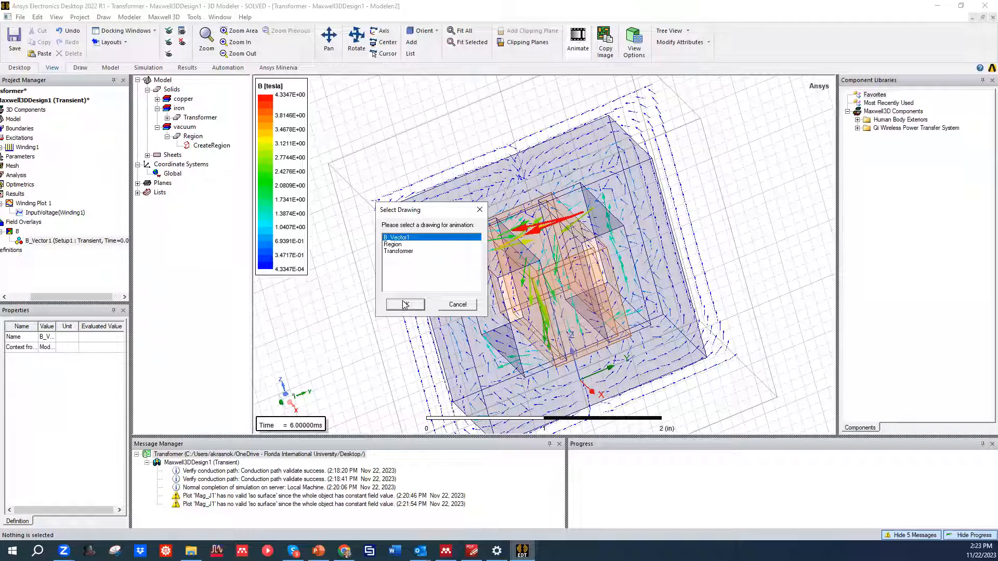
{"action": "left_click", "coordinate": [405, 305]}
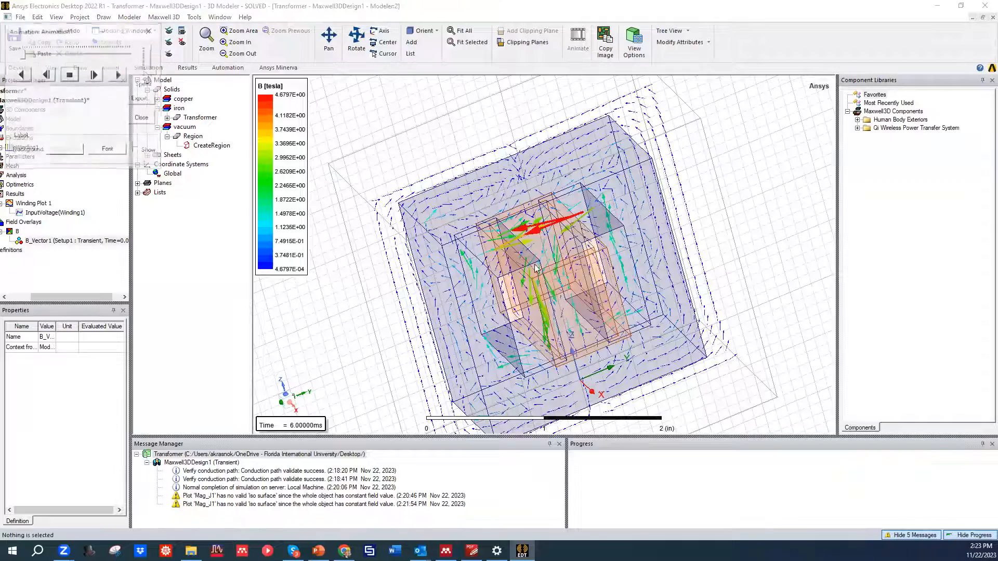
{"action": "middle_click_drag", "start_coordinate": [552, 289], "coordinate": [507, 308]}
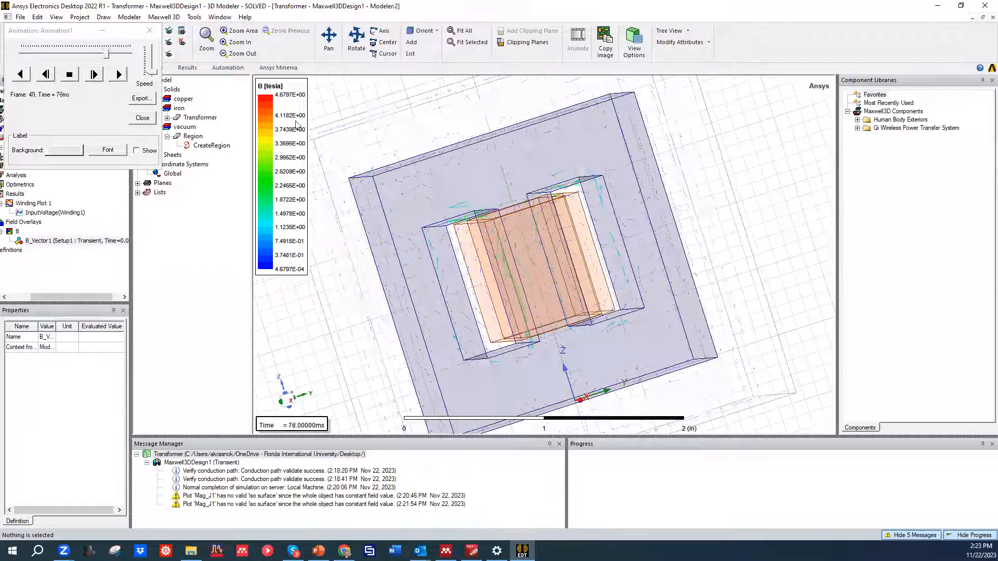
Switch the B plot's colour scale to user limits with a minimum of 0, keeping the maximum, and close its settings.
{"action": "double_click", "coordinate": [287, 156]}
{"action": "left_click", "coordinate": [52, 49]}
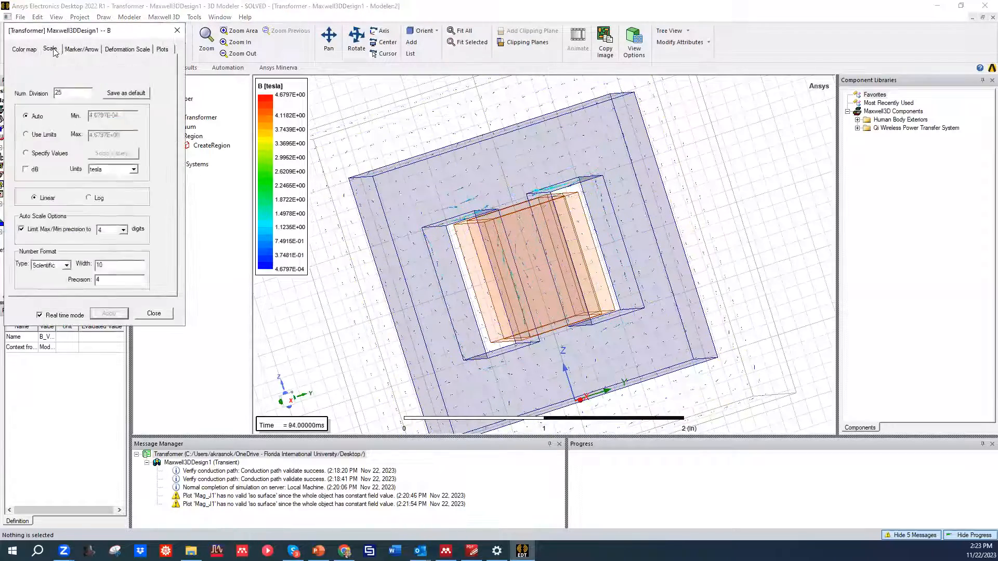
{"action": "left_click", "coordinate": [26, 134]}
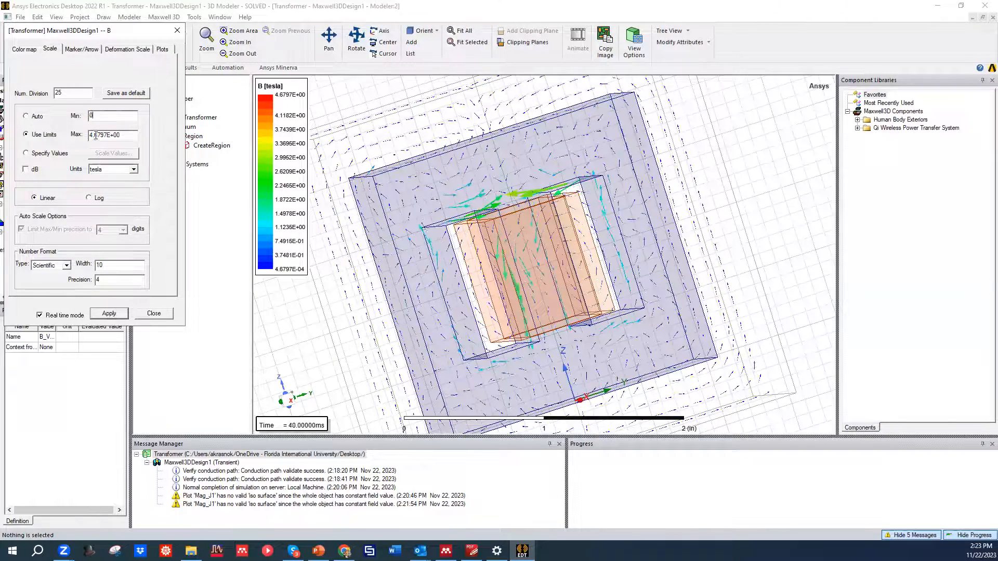
{"action": "left_click", "coordinate": [123, 135]}
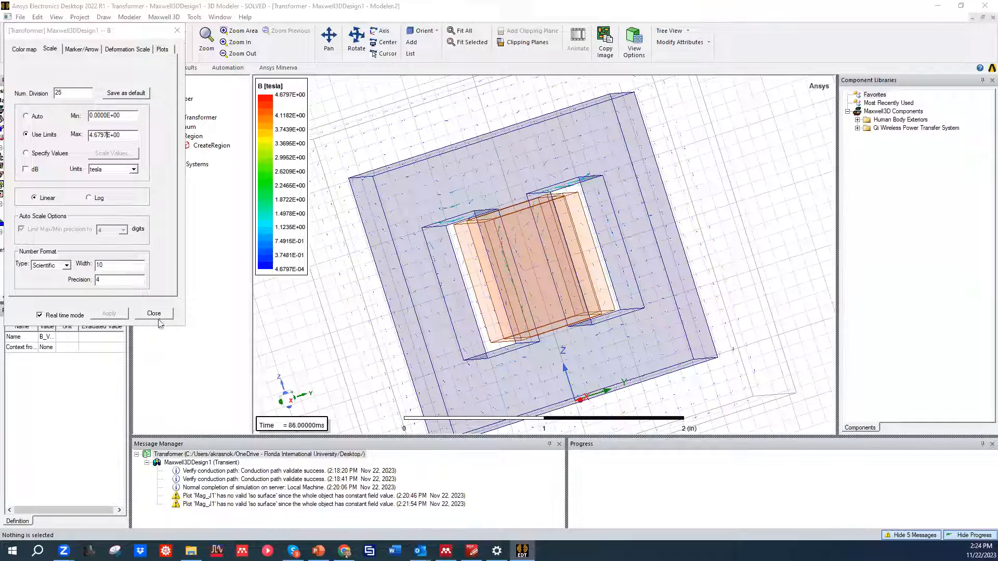
{"action": "left_click", "coordinate": [176, 30]}
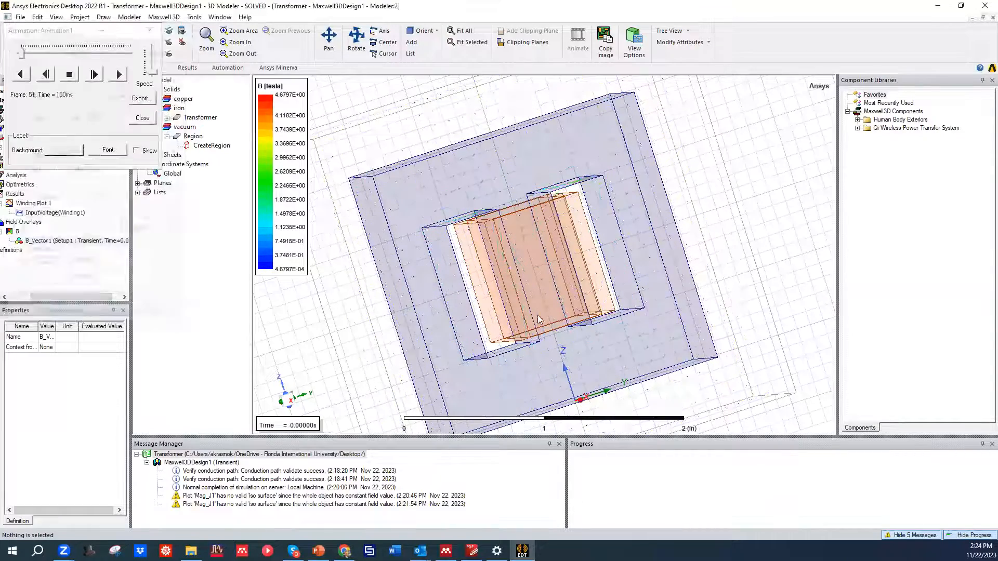
Stop and close the field animation, hide the Region object and select the Transformer core.
{"action": "left_click", "coordinate": [68, 76]}
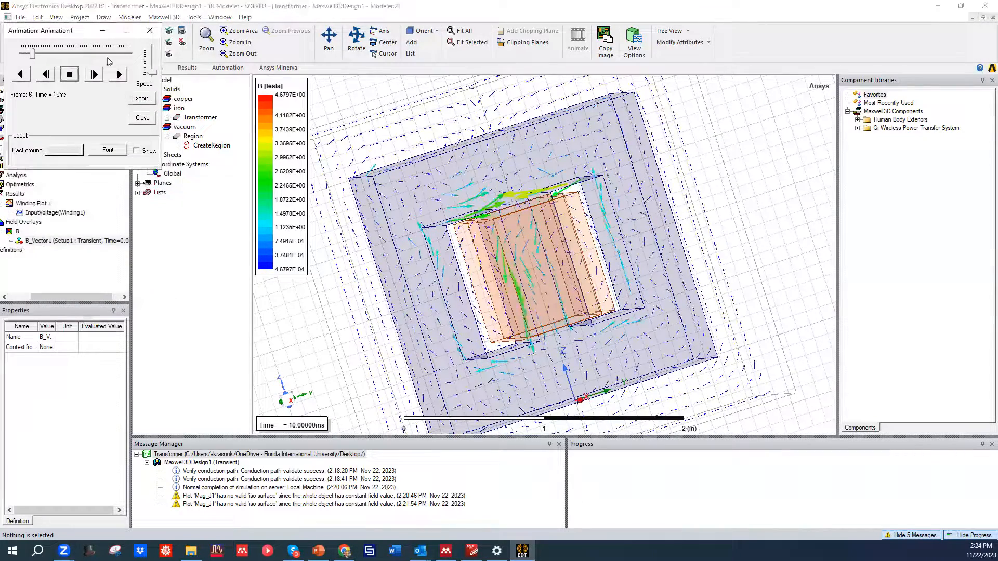
{"action": "left_click", "coordinate": [150, 31]}
{"action": "left_click", "coordinate": [404, 188]}
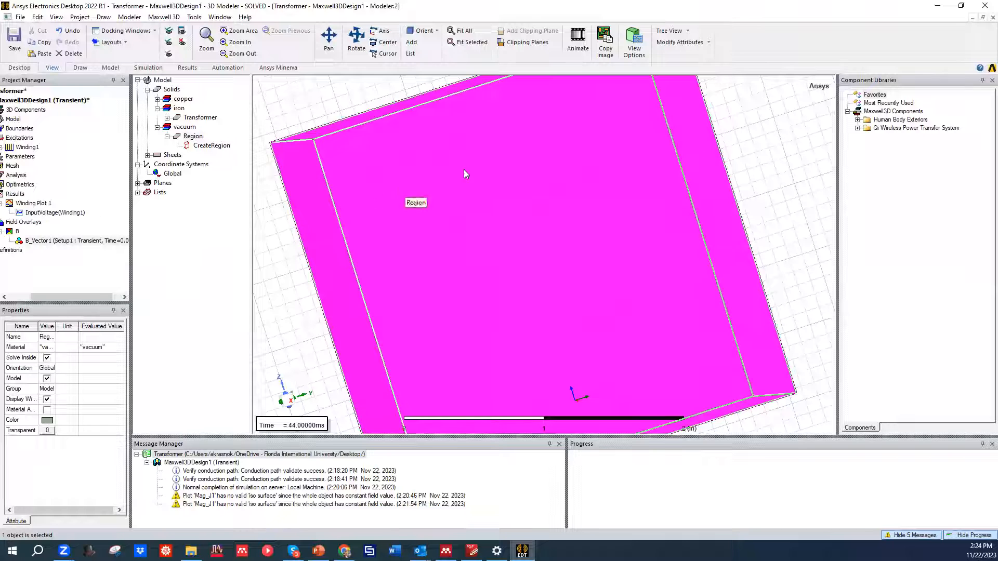
{"action": "left_click", "coordinate": [182, 44]}
{"action": "left_click", "coordinate": [423, 182]}
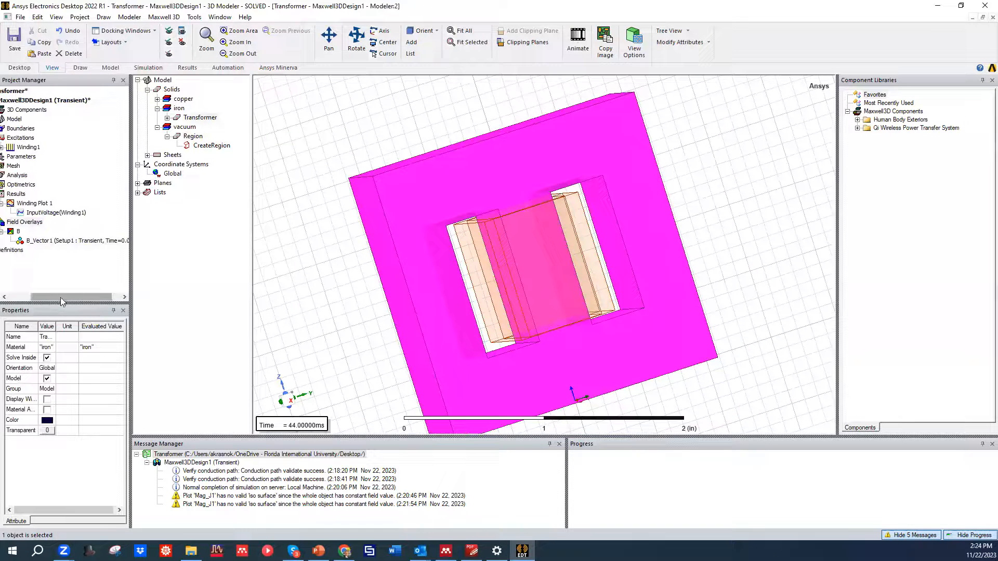
Create a transient rectangular plot of InducedVoltage(Winding1) against time, and move the report dialog aside.
{"action": "left_click_drag", "start_coordinate": [62, 297], "coordinate": [40, 297]}
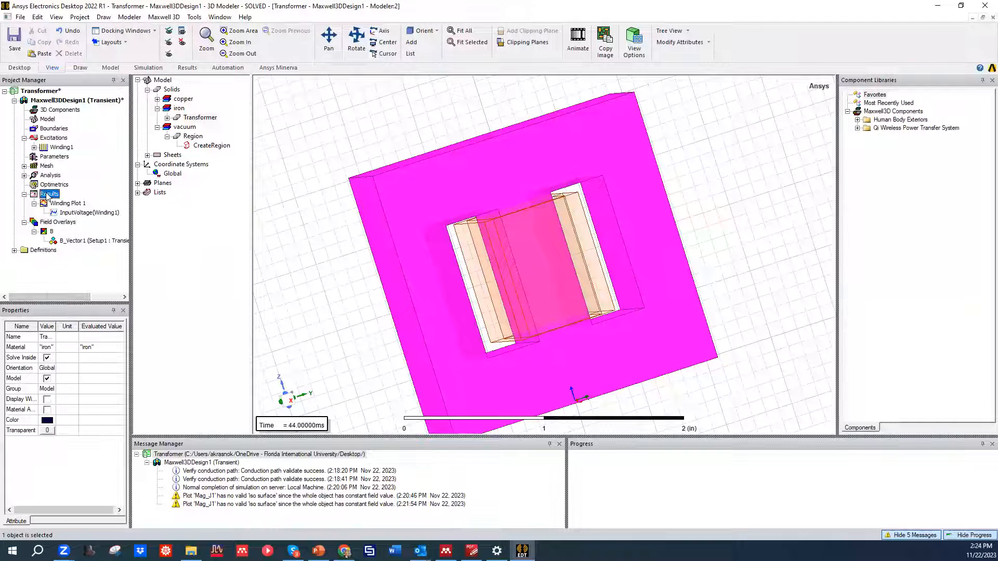
{"action": "right_click", "coordinate": [47, 196]}
{"action": "mouse_move", "coordinate": [106, 218]}
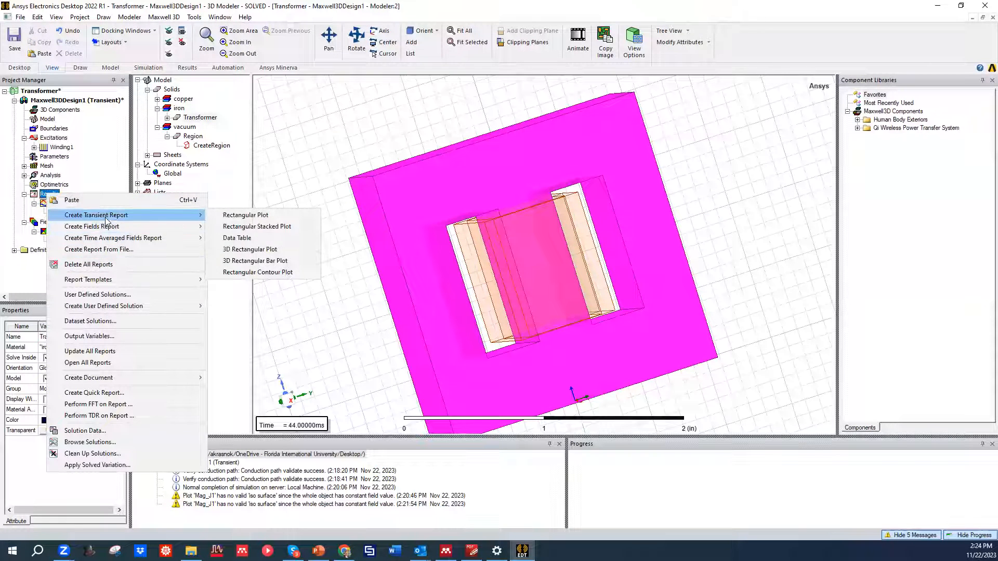
{"action": "left_click", "coordinate": [244, 215]}
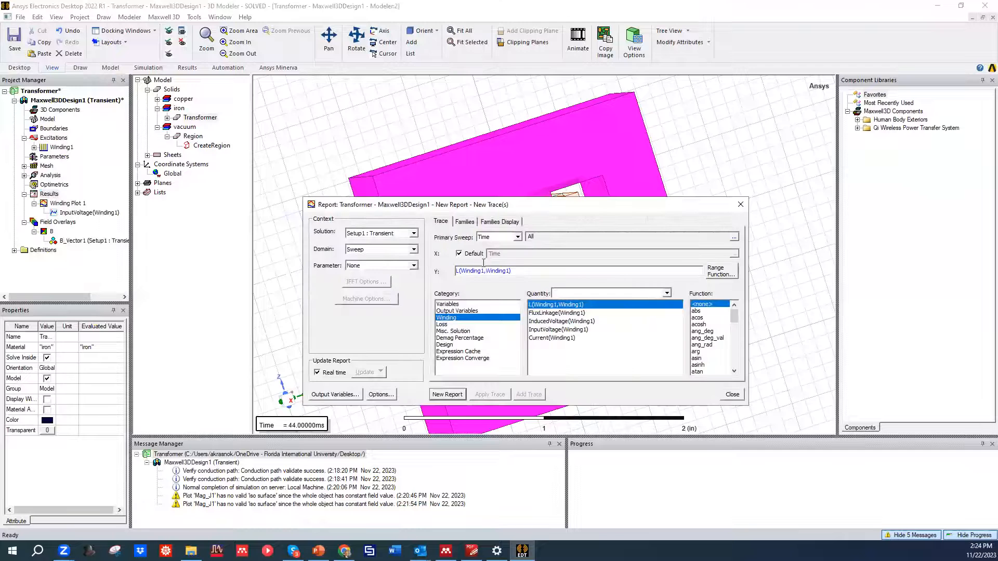
{"action": "left_click_drag", "start_coordinate": [507, 205], "coordinate": [351, 108]}
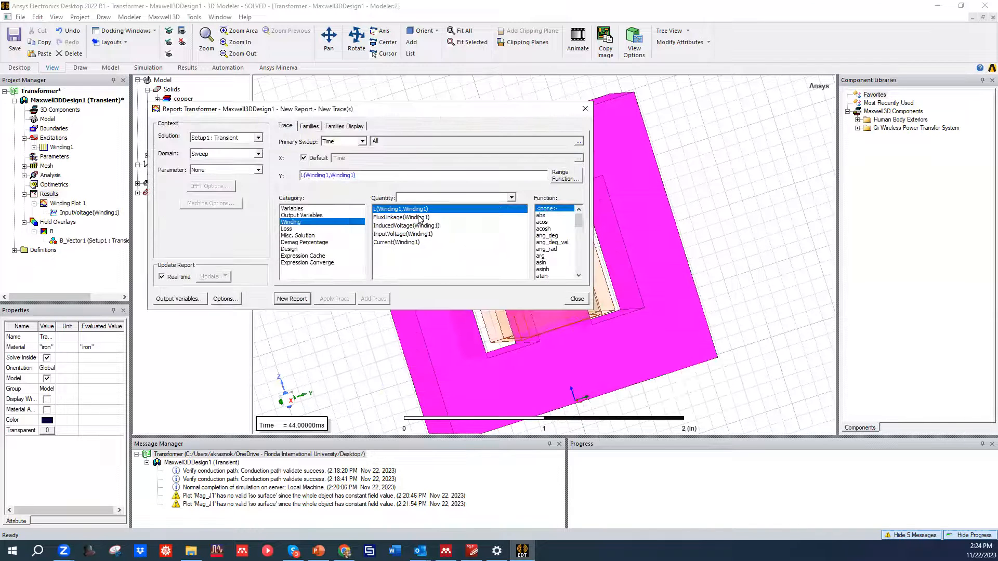
{"action": "left_click", "coordinate": [394, 226]}
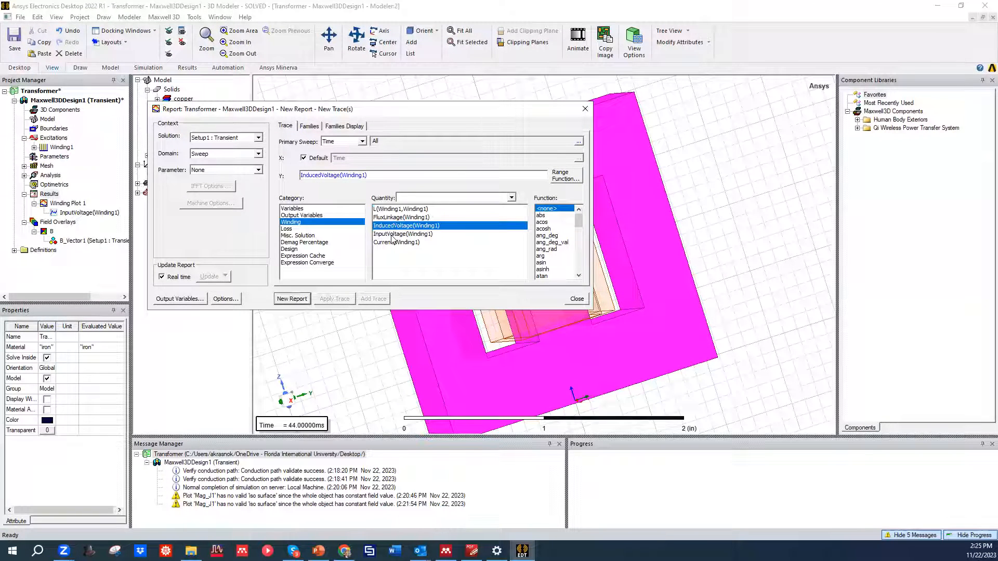
{"action": "left_click", "coordinate": [288, 298]}
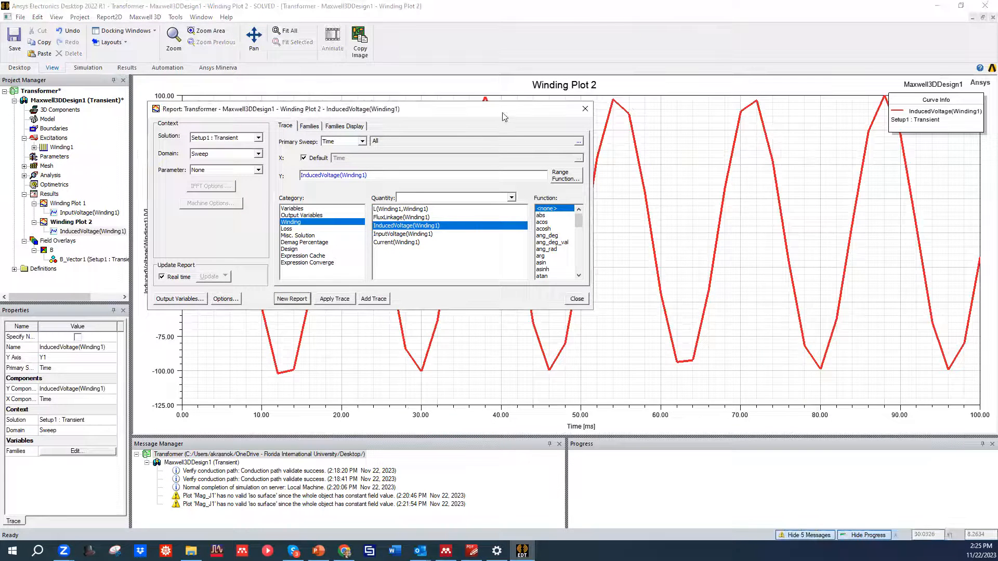
{"action": "left_click_drag", "start_coordinate": [481, 110], "coordinate": [470, 88]}
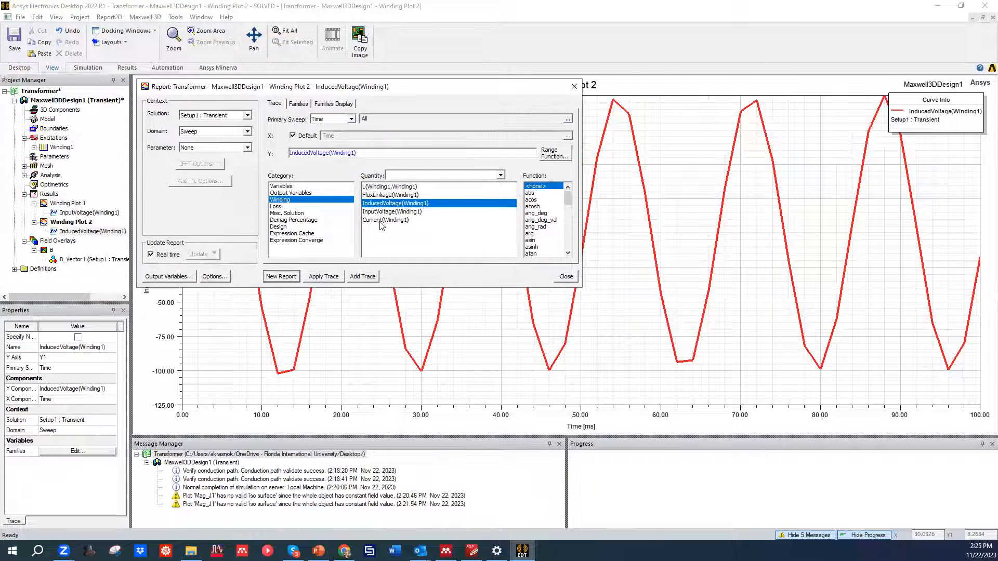
Create a new rectangular report of Current(Winding1) against time, and close the report dialog once the curve is visible.
{"action": "left_click", "coordinate": [385, 220]}
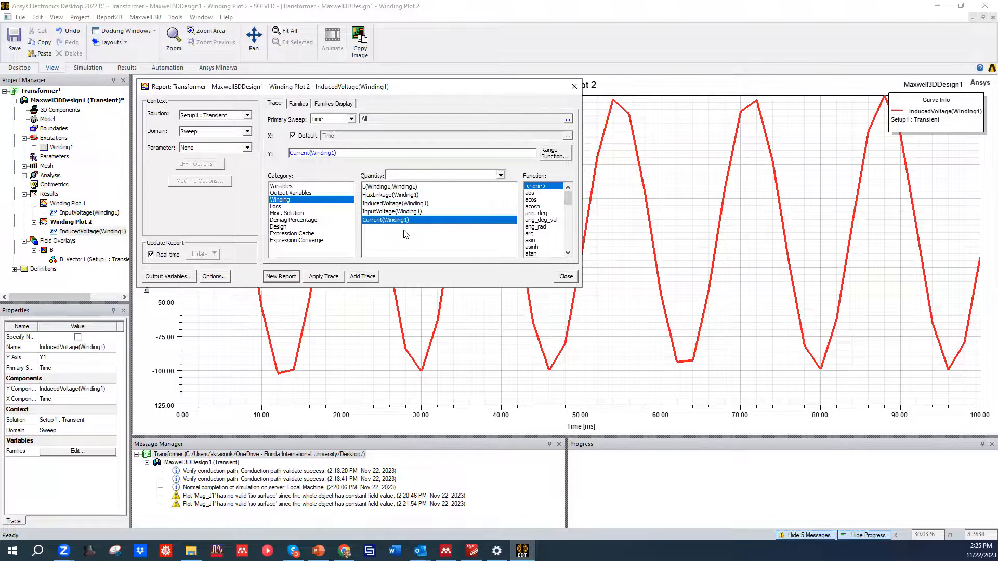
{"action": "left_click", "coordinate": [280, 277]}
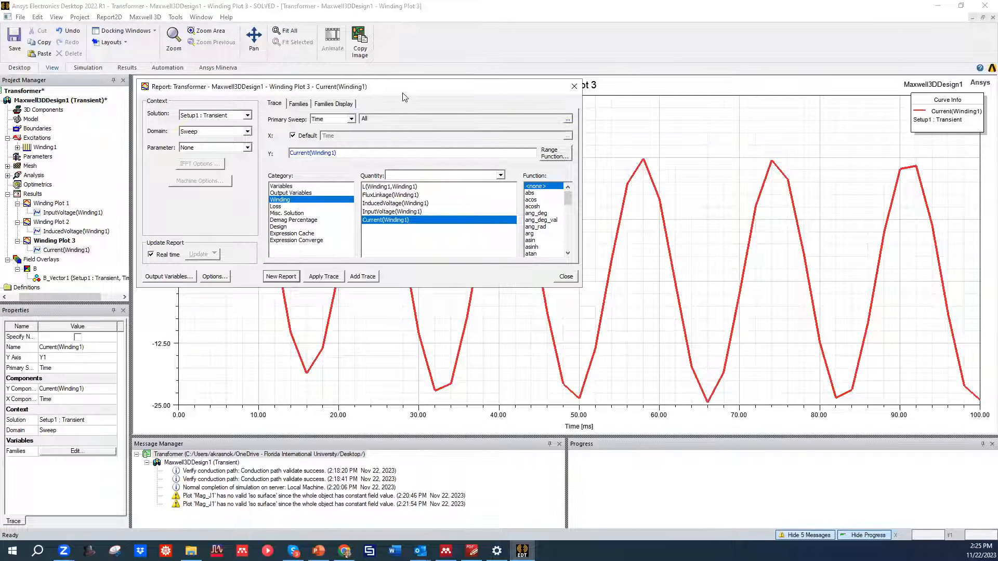
{"action": "left_click_drag", "start_coordinate": [336, 88], "coordinate": [678, 246]}
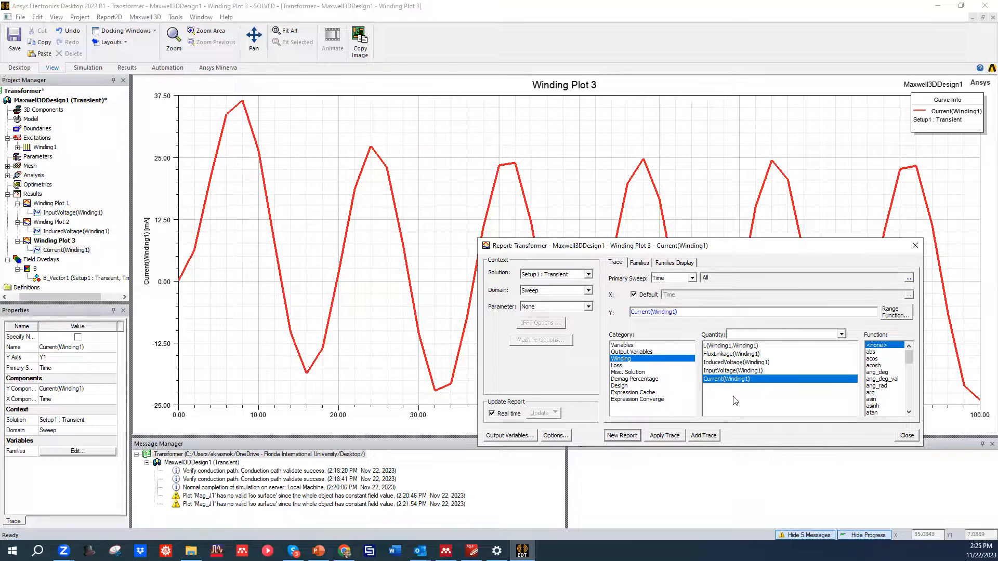
{"action": "left_click", "coordinate": [916, 246]}
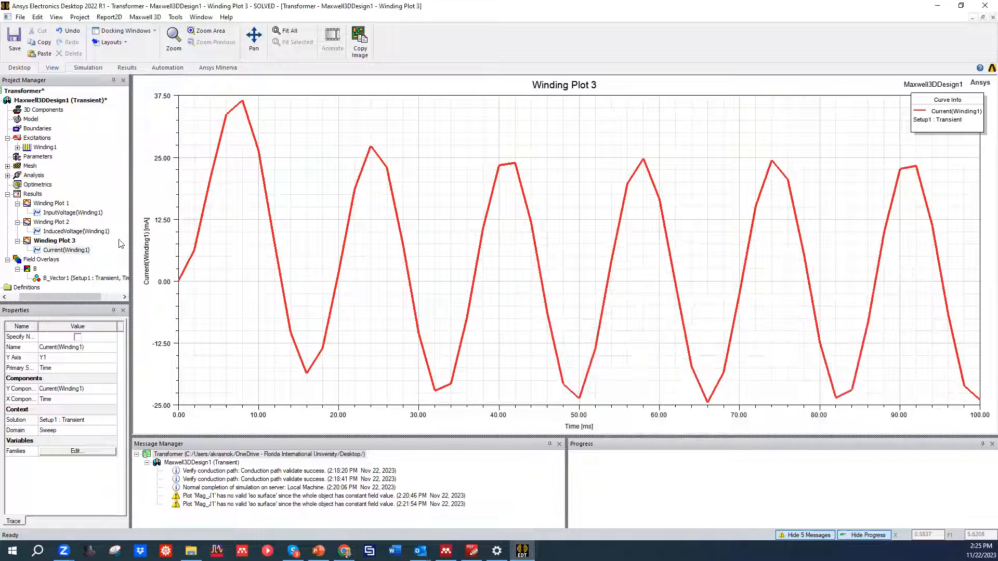
Compare the InducedVoltage(Winding1) plot with the Current(Winding1) plot, closing the trace dialogs that open.
{"action": "double_click", "coordinate": [54, 232]}
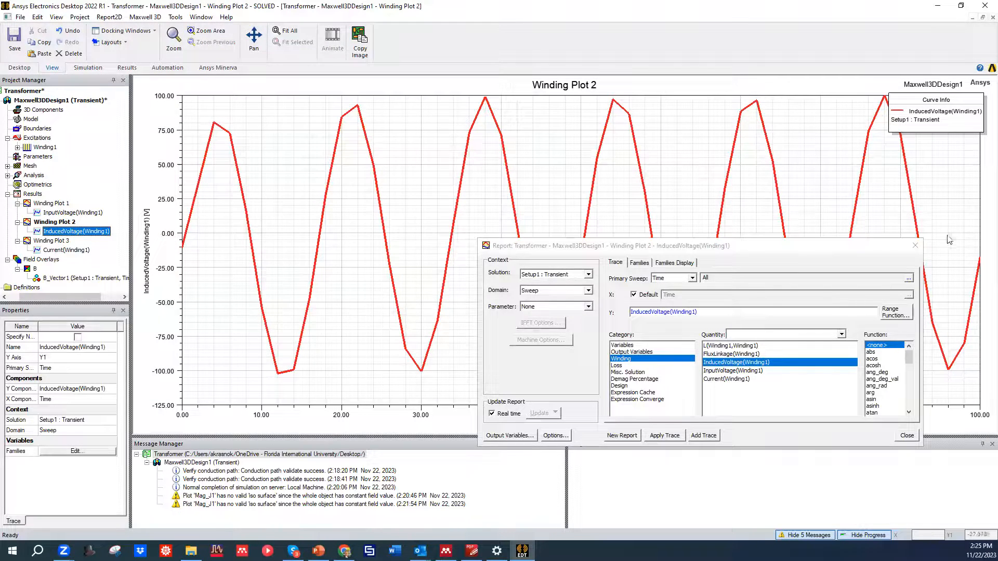
{"action": "left_click", "coordinate": [915, 245]}
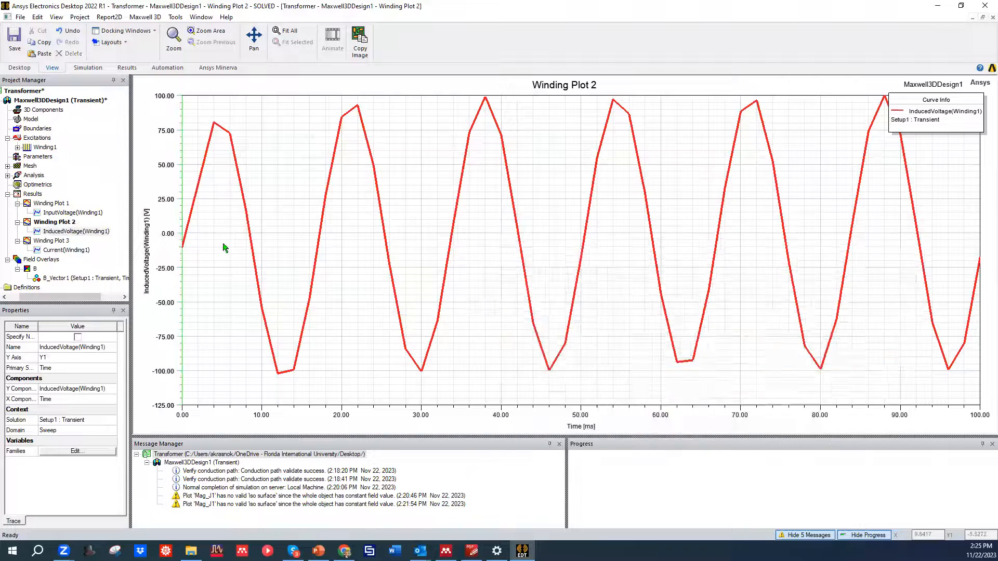
{"action": "left_click", "coordinate": [59, 251]}
{"action": "double_click", "coordinate": [62, 232]}
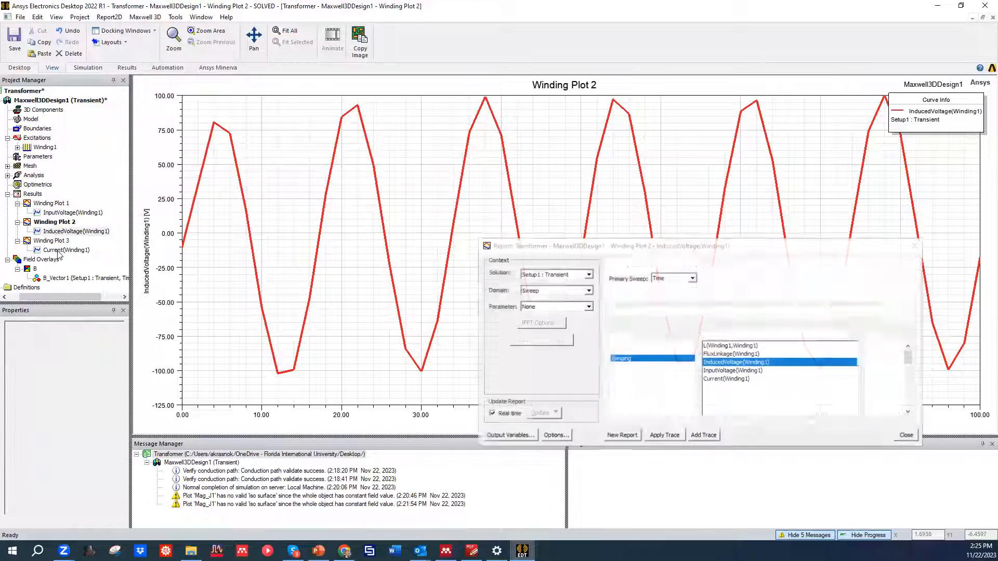
{"action": "left_click", "coordinate": [916, 246]}
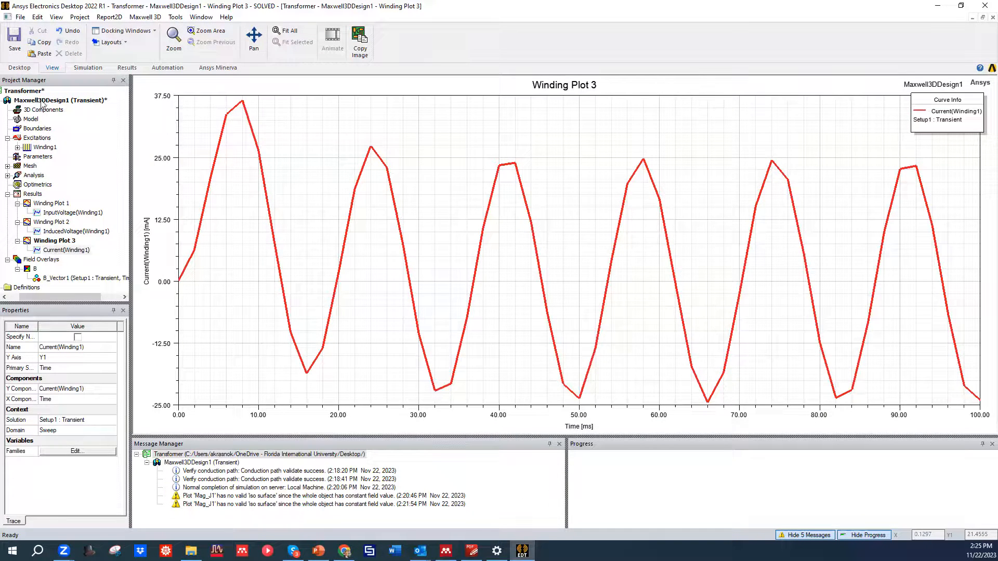
Return to the 3D model of Maxwell3DDesign1 and create an Ohmic_Loss field plot for the selected Transformer core.
{"action": "left_click_drag", "start_coordinate": [61, 298], "coordinate": [25, 294]}
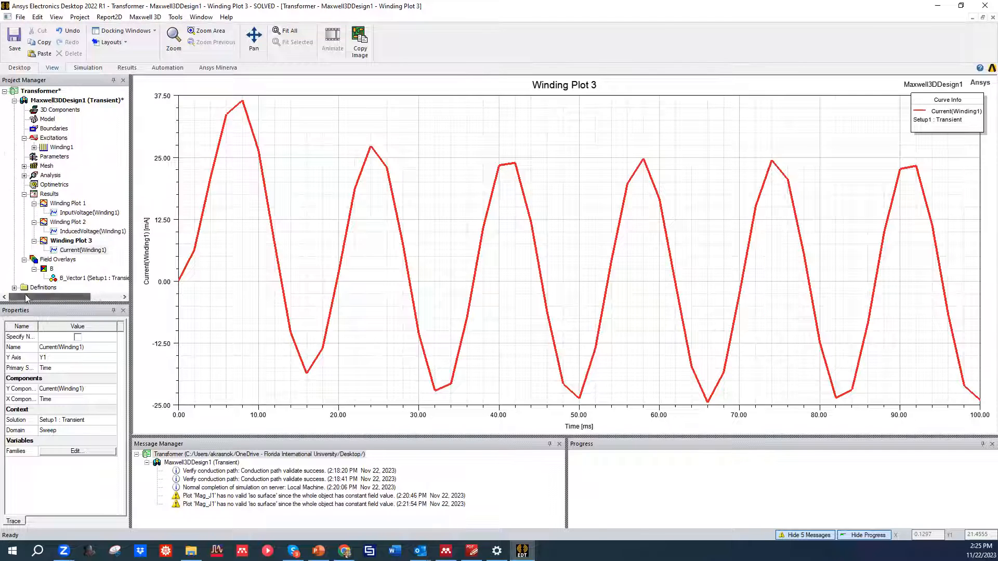
{"action": "left_click", "coordinate": [62, 101]}
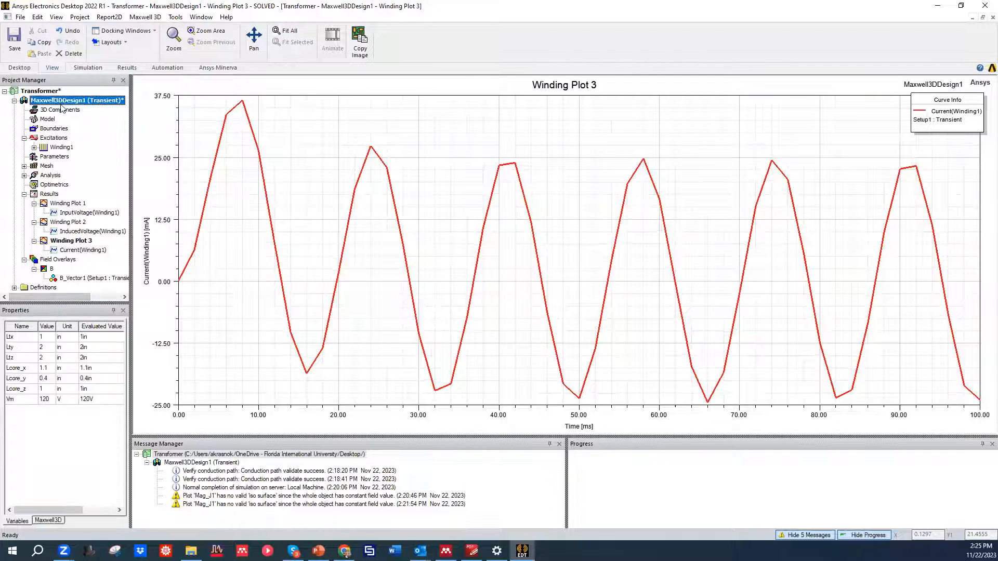
{"action": "left_click", "coordinate": [65, 102]}
{"action": "left_click", "coordinate": [8, 102]}
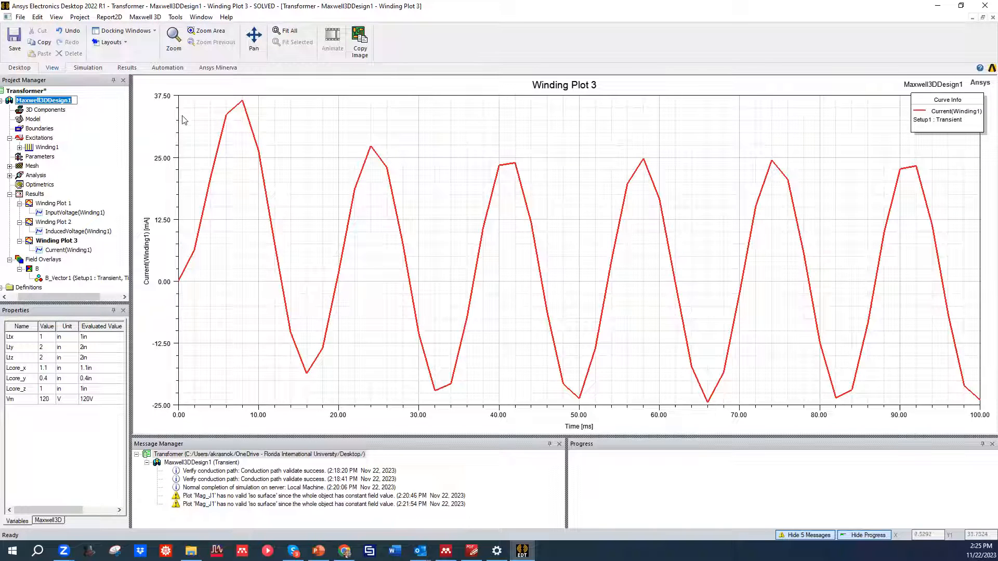
{"action": "double_click", "coordinate": [80, 100]}
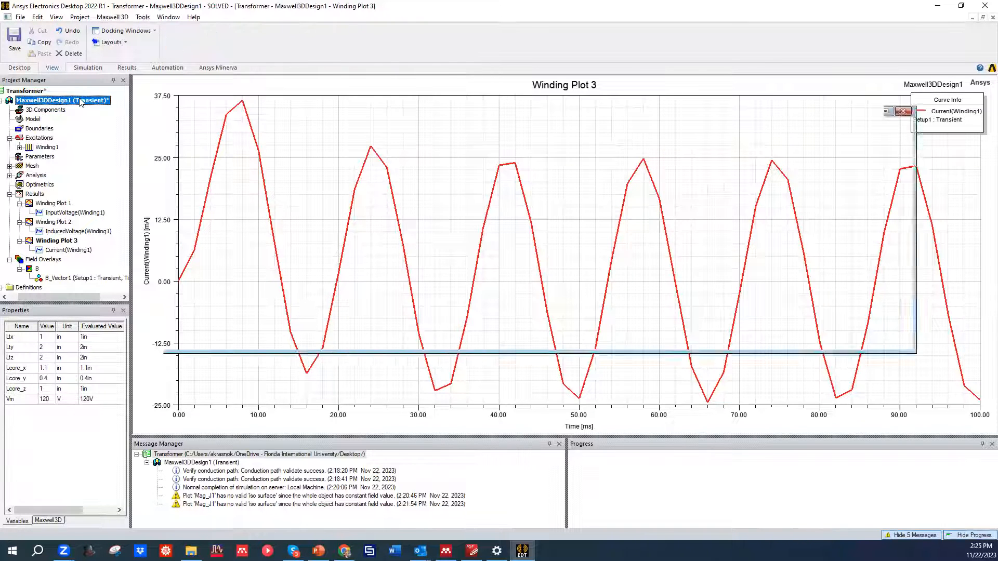
{"action": "right_click", "coordinate": [413, 177]}
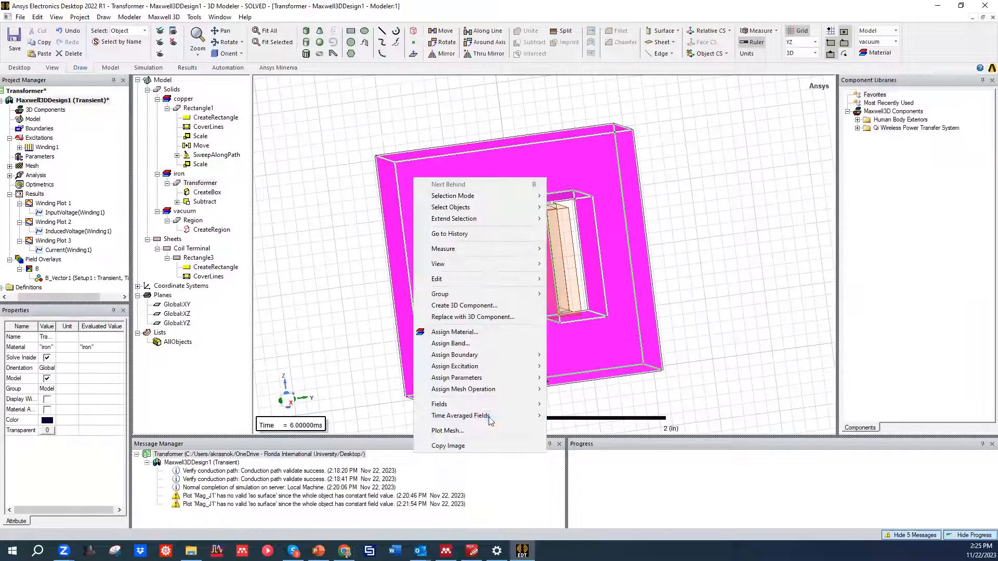
{"action": "mouse_move", "coordinate": [483, 404]}
{"action": "mouse_move", "coordinate": [603, 453]}
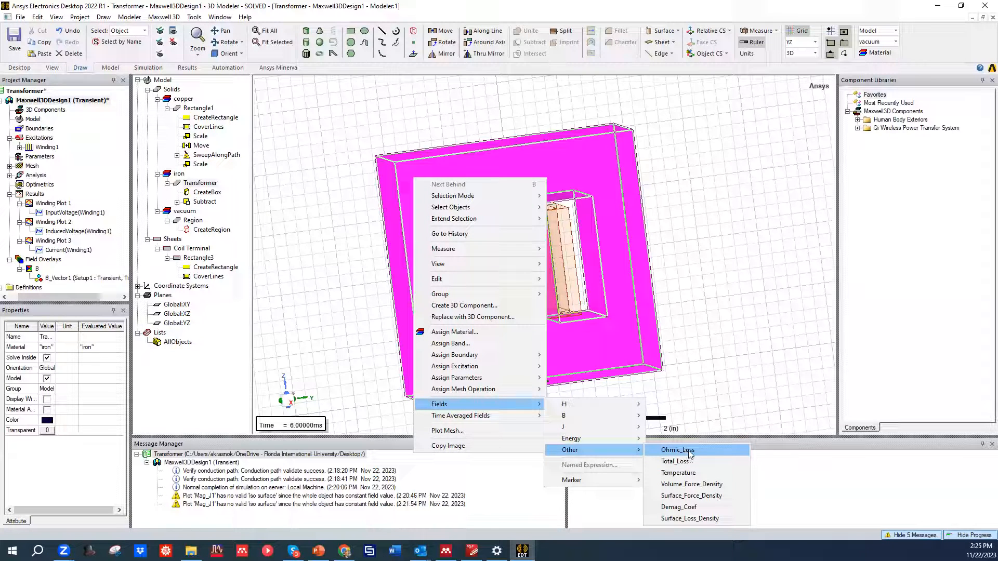
{"action": "left_click", "coordinate": [690, 452]}
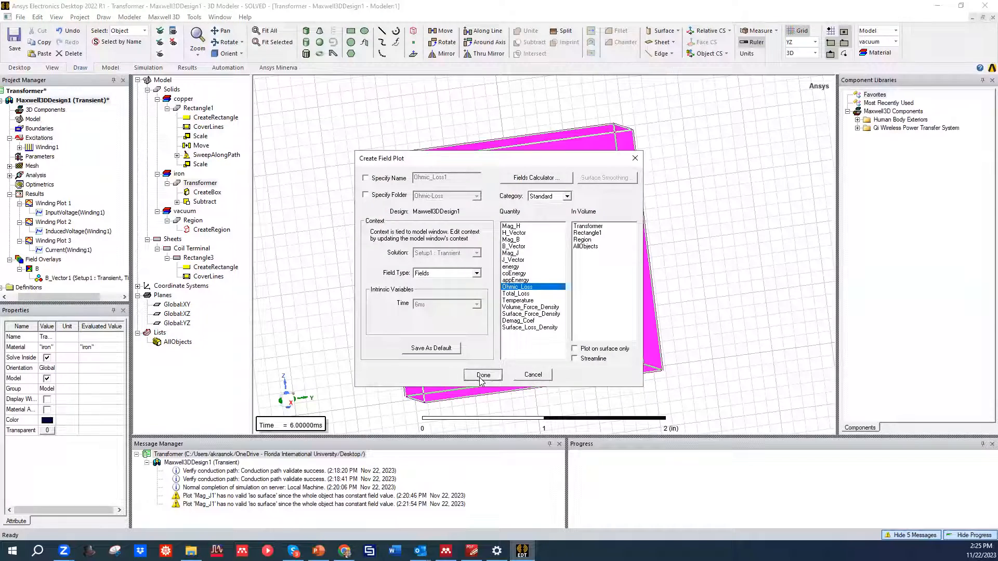
{"action": "left_click", "coordinate": [482, 375]}
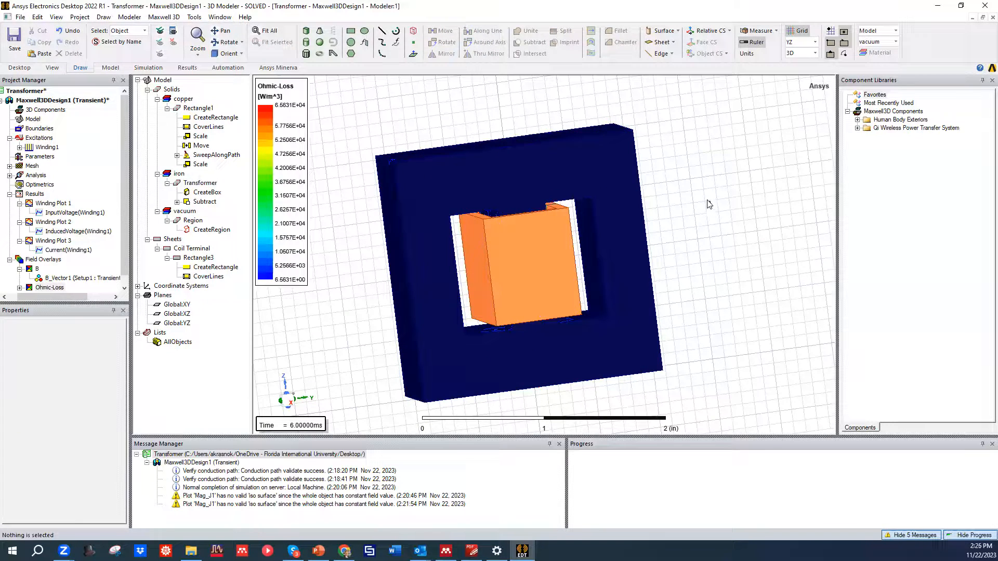
Select the Transformer core and examine the ohmic loss distribution inside it from several angles, ending near the front view.
{"action": "left_click", "coordinate": [621, 203]}
{"action": "middle_click_drag", "start_coordinate": [680, 208], "coordinate": [537, 209]}
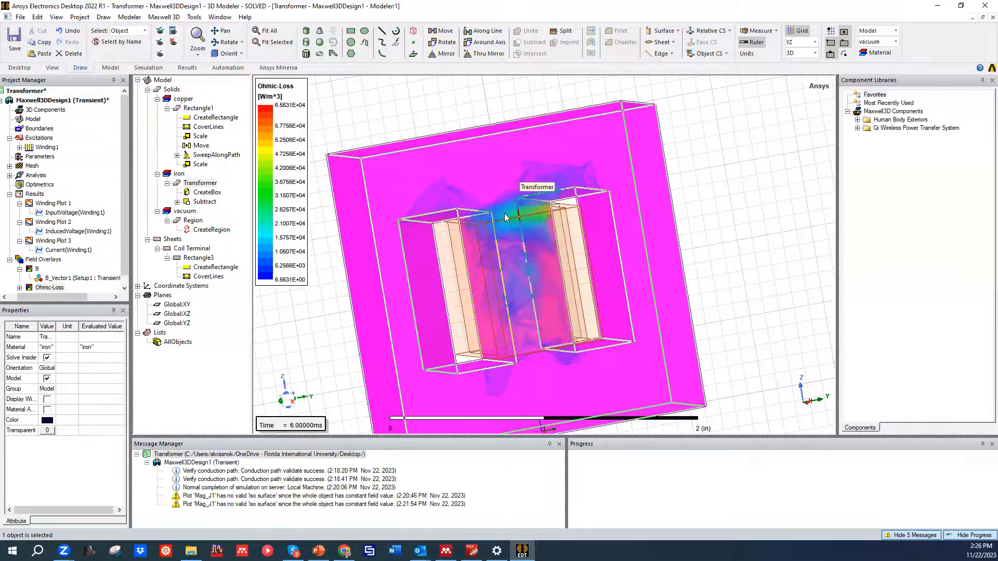
{"action": "left_click_drag", "start_coordinate": [453, 189], "coordinate": [373, 262], "text": "alt"}
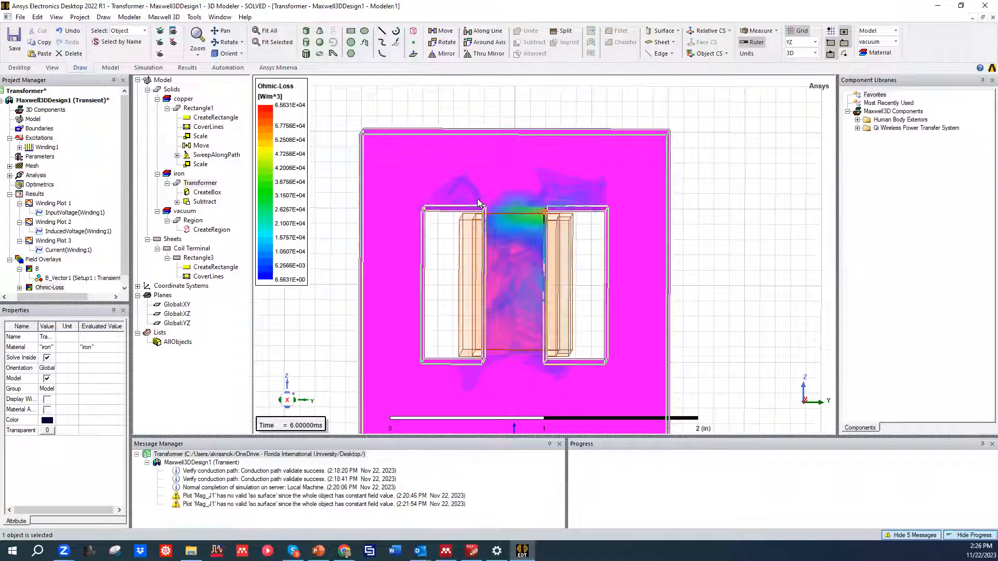
{"action": "left_click_drag", "start_coordinate": [509, 218], "coordinate": [585, 265], "text": "alt"}
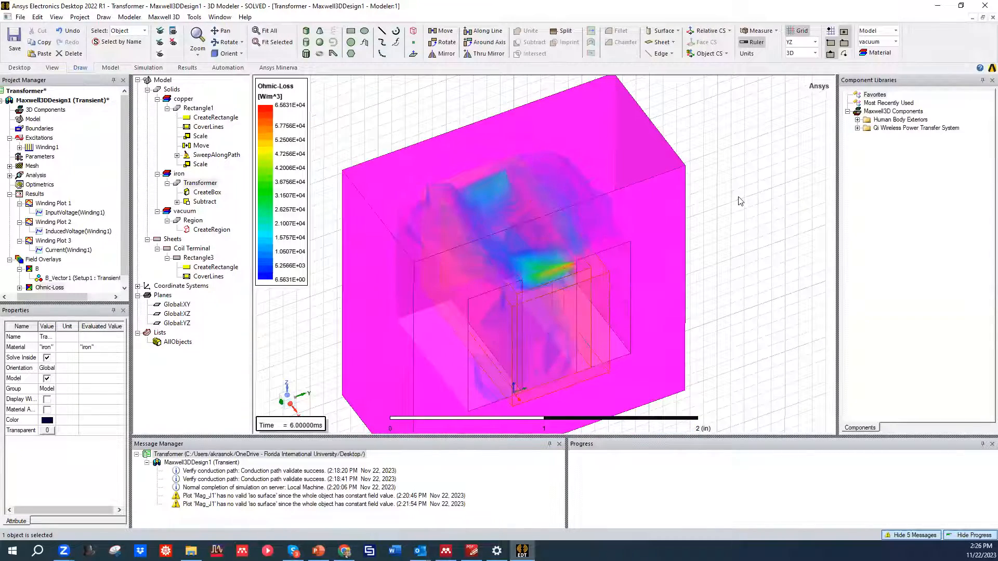
{"action": "scroll", "coordinate": [538, 193], "scroll_direction": "up", "scroll_amount": 3}
{"action": "scroll", "coordinate": [538, 194], "scroll_direction": "down", "scroll_amount": 3}
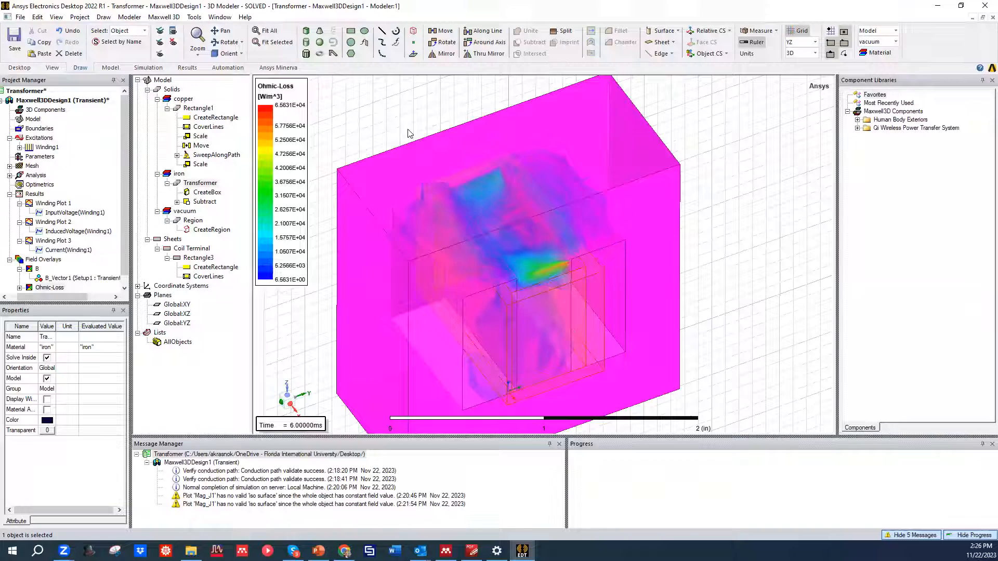
{"action": "left_click", "coordinate": [729, 202]}
{"action": "middle_click_drag", "start_coordinate": [591, 230], "coordinate": [609, 313]}
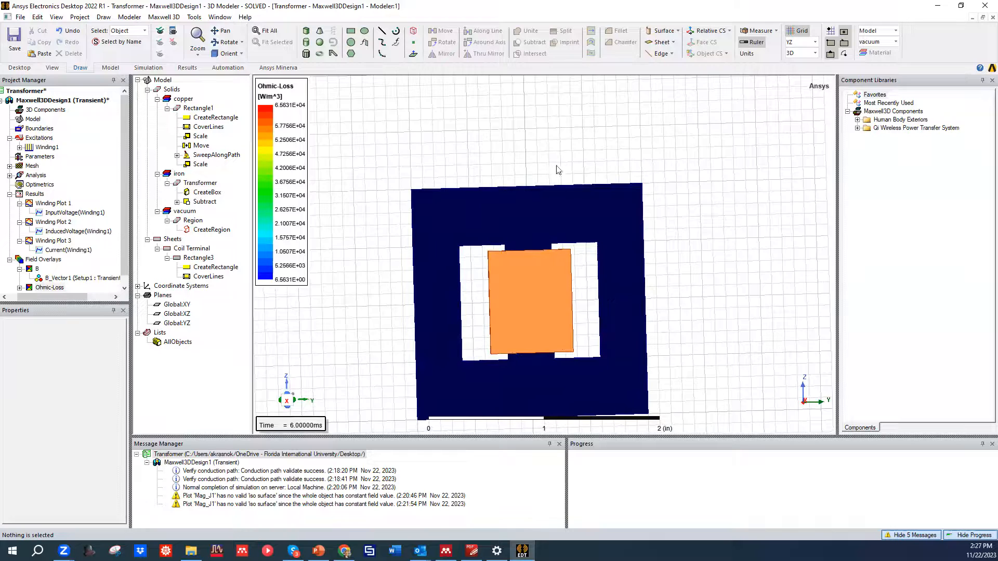
Select the copper coil and inspect the ohmic loss around it in an angled view of the core.
{"action": "left_click", "coordinate": [62, 101]}
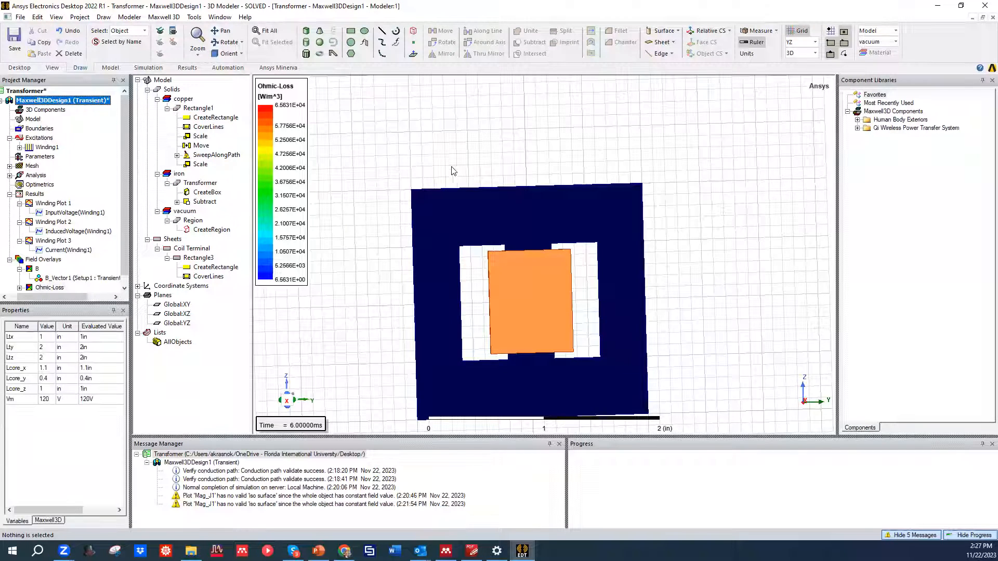
{"action": "middle_click_drag", "start_coordinate": [452, 171], "coordinate": [494, 244]}
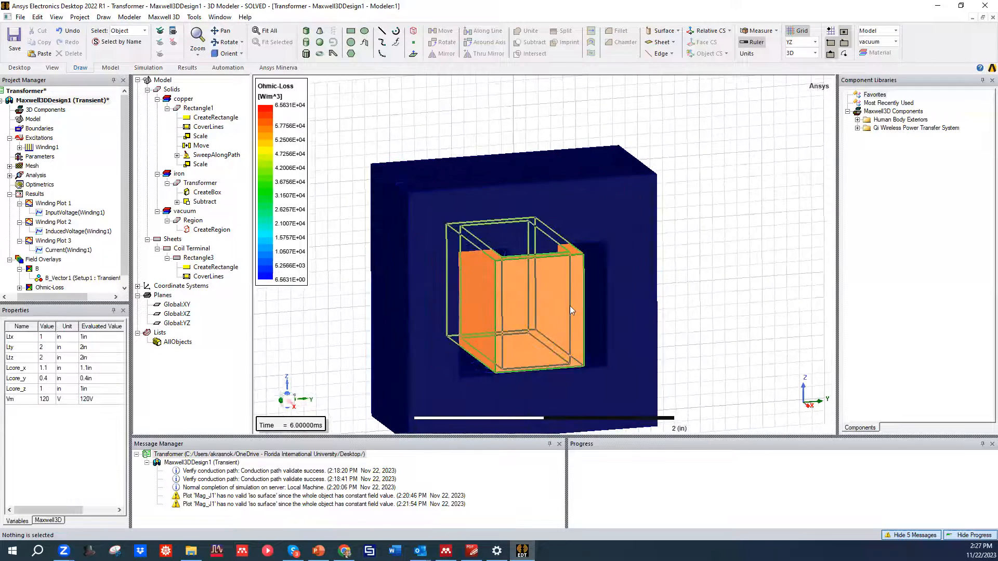
{"action": "left_click", "coordinate": [564, 305]}
{"action": "left_click", "coordinate": [437, 141]}
{"action": "left_click", "coordinate": [83, 100]}
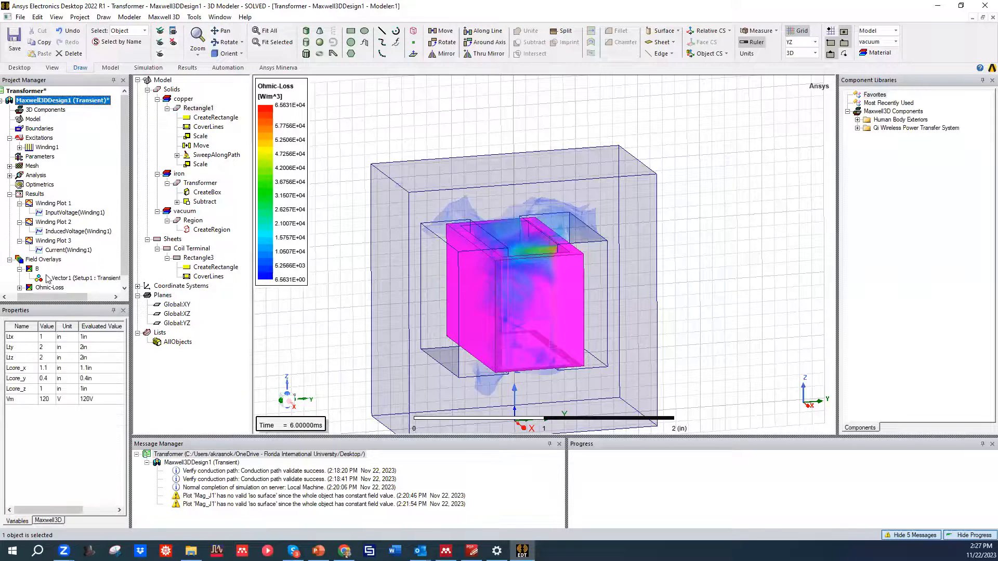
Delete all plots in the B and Ohmic-Loss field overlay folders.
{"action": "left_click", "coordinate": [30, 270]}
{"action": "key", "text": "Delete"}
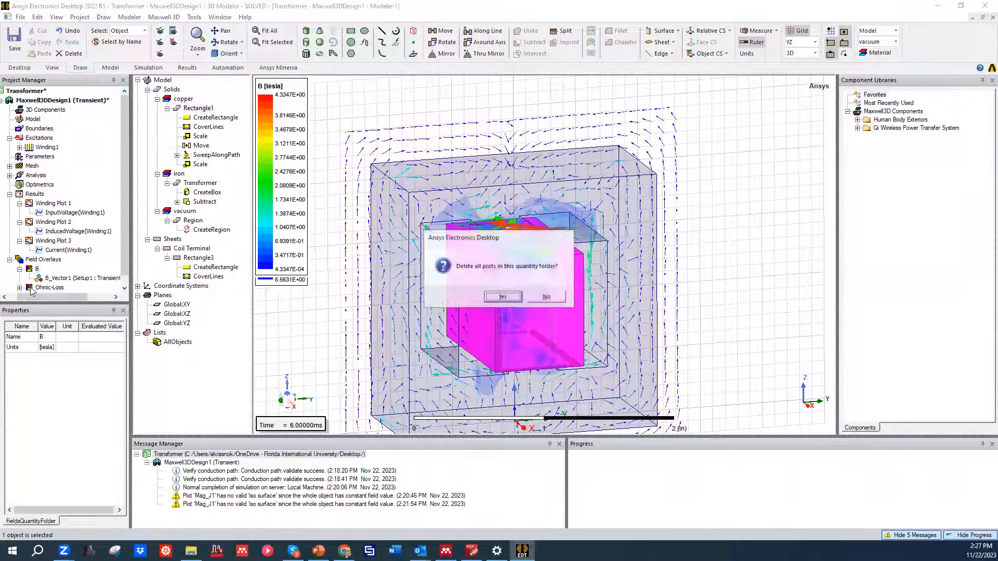
{"action": "left_click", "coordinate": [503, 297]}
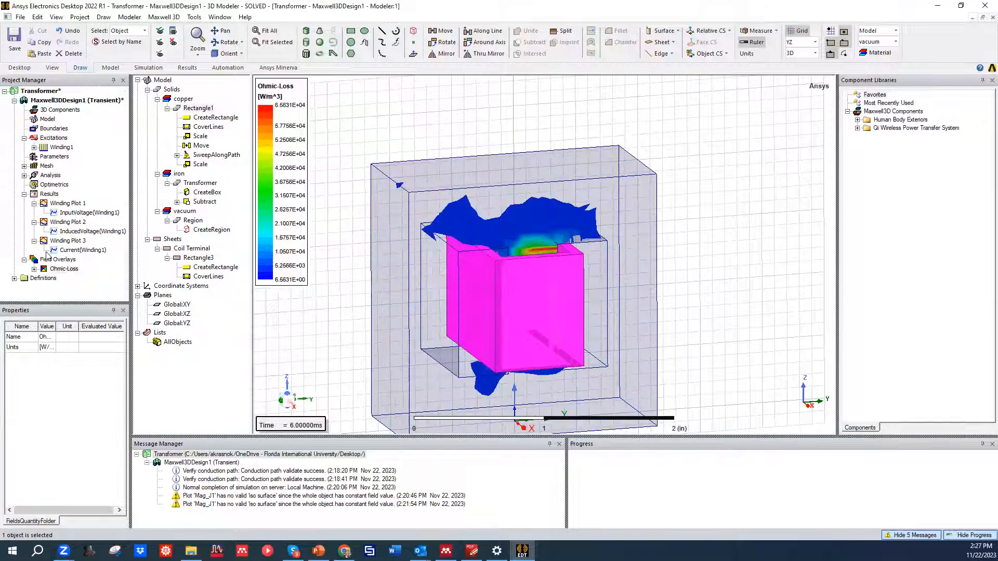
{"action": "left_click", "coordinate": [46, 270]}
{"action": "key", "text": "Delete"}
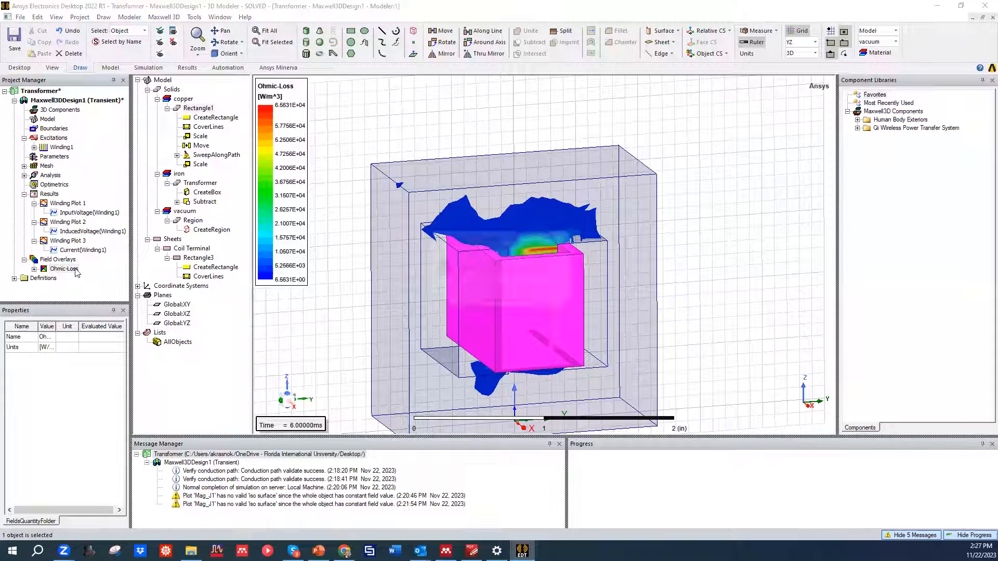
{"action": "left_click", "coordinate": [501, 297]}
Look at the model from above and duplicate the copper coil Rectangle1 in place by copying and pasting it.
{"action": "left_click_drag", "start_coordinate": [396, 121], "coordinate": [577, 208], "text": "alt"}
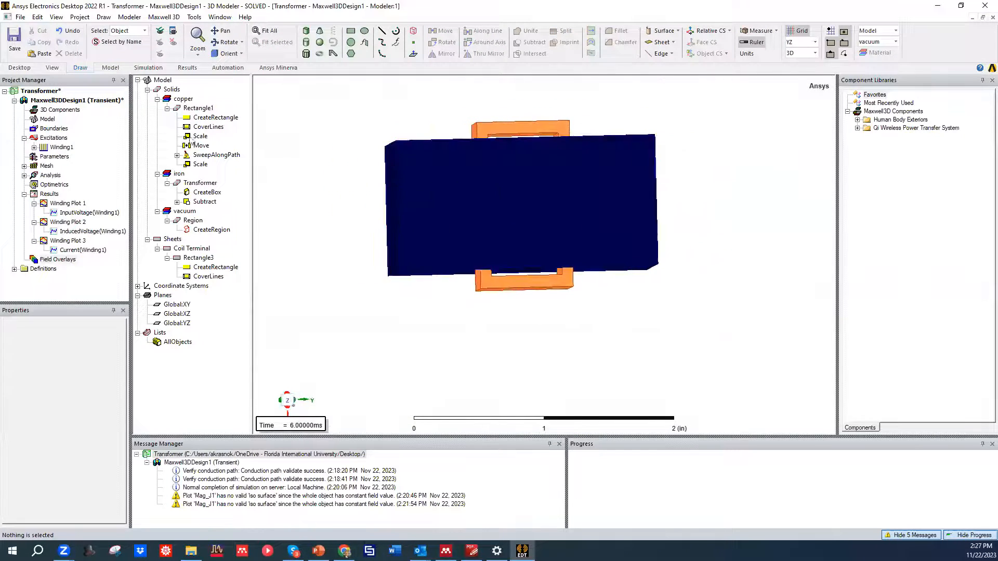
{"action": "left_click", "coordinate": [534, 131]}
{"action": "left_click", "coordinate": [195, 108]}
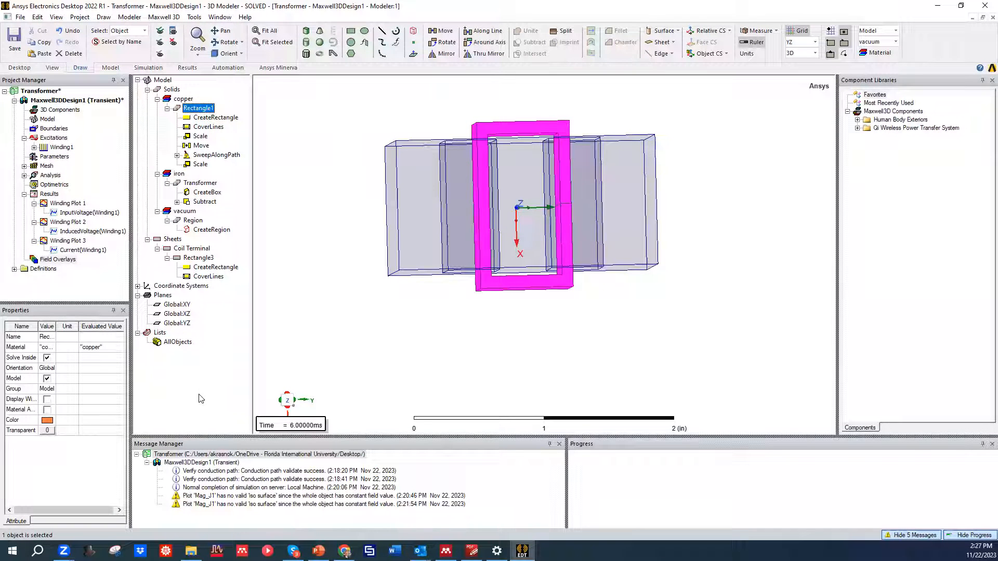
{"action": "key", "text": "ctrl+c"}
{"action": "key", "text": "ctrl+v"}
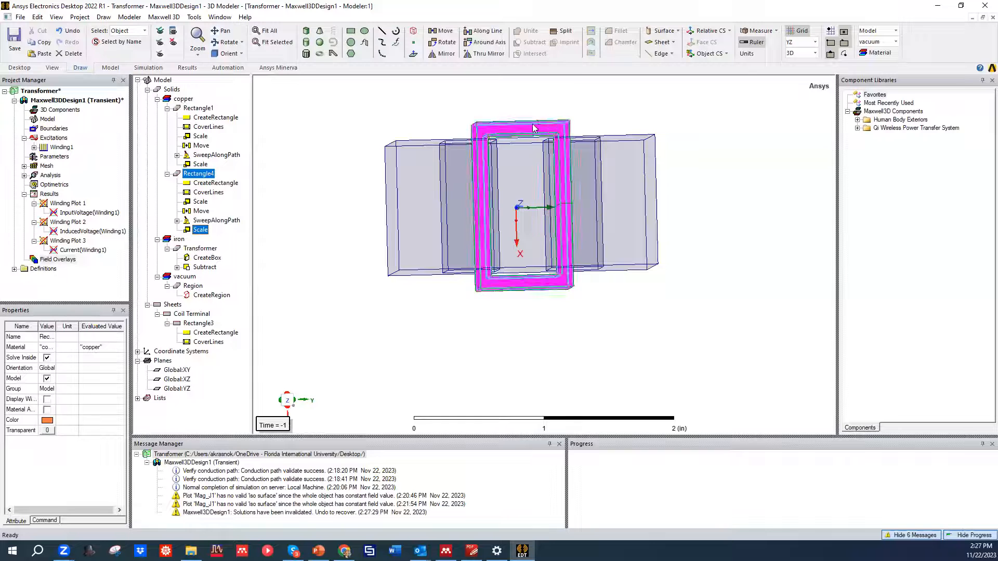
Start scaling the copied copper coil Rectangle4, with factors of 1.2 in X and 1.2 in Y.
{"action": "left_click", "coordinate": [207, 175]}
{"action": "right_click", "coordinate": [202, 172]}
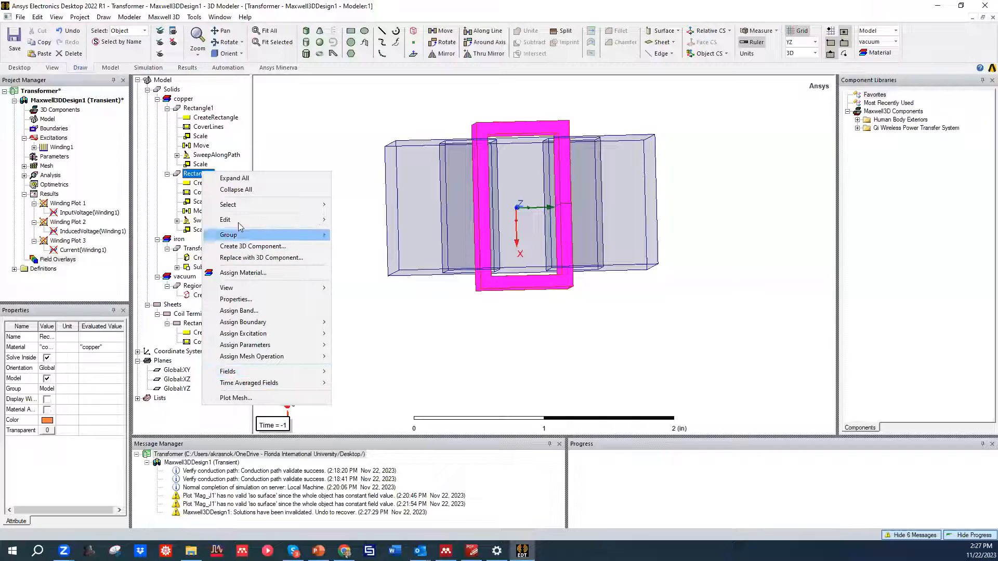
{"action": "mouse_move", "coordinate": [241, 225]}
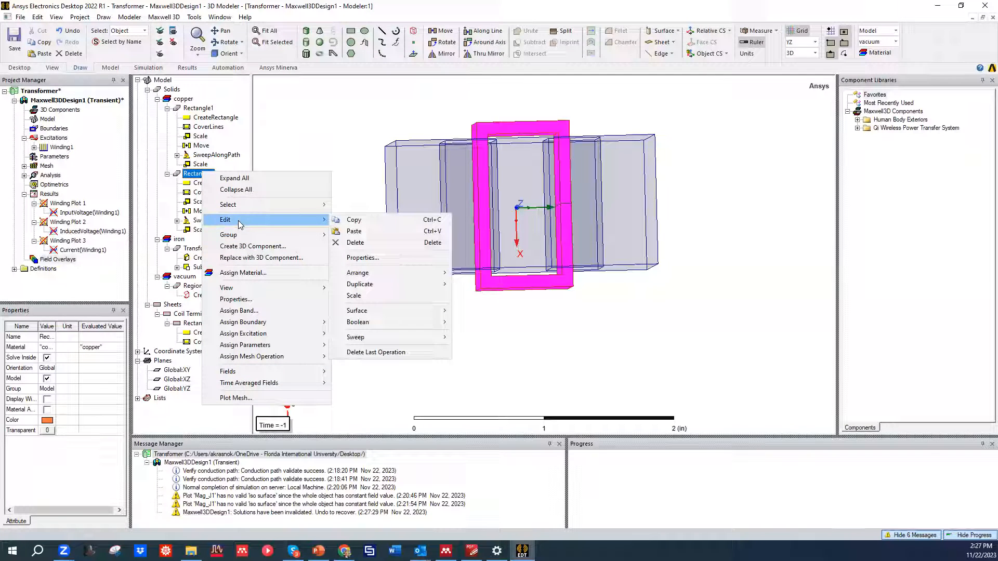
{"action": "mouse_move", "coordinate": [270, 239]}
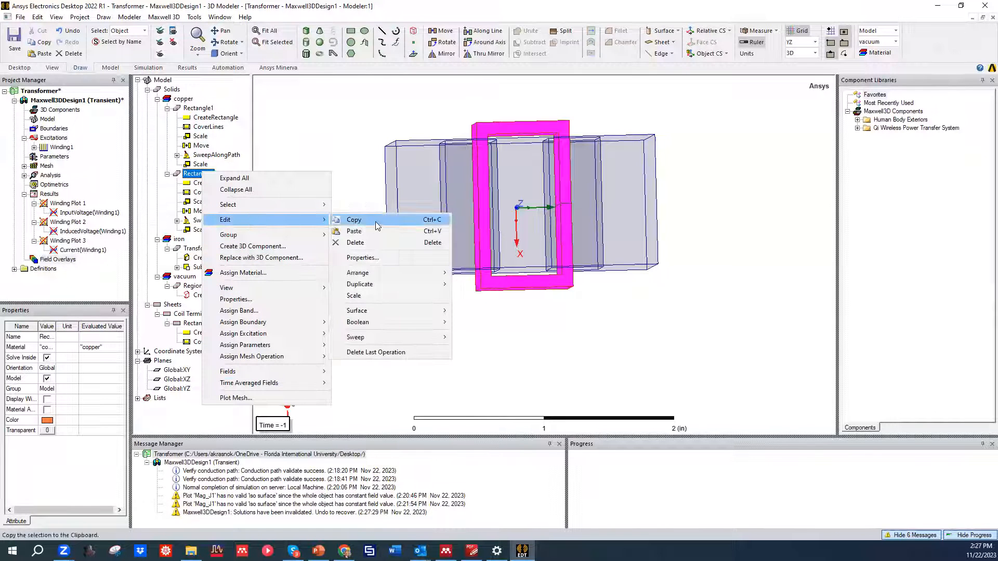
{"action": "left_click", "coordinate": [354, 295]}
{"action": "type", "text": "1.1"}
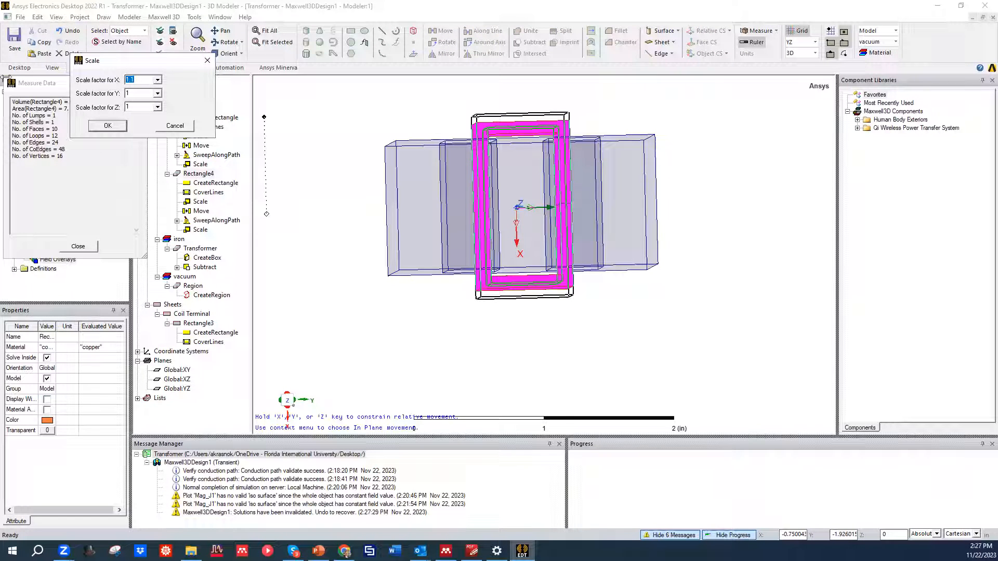
{"action": "left_click", "coordinate": [149, 79]}
{"action": "double_click", "coordinate": [137, 94]}
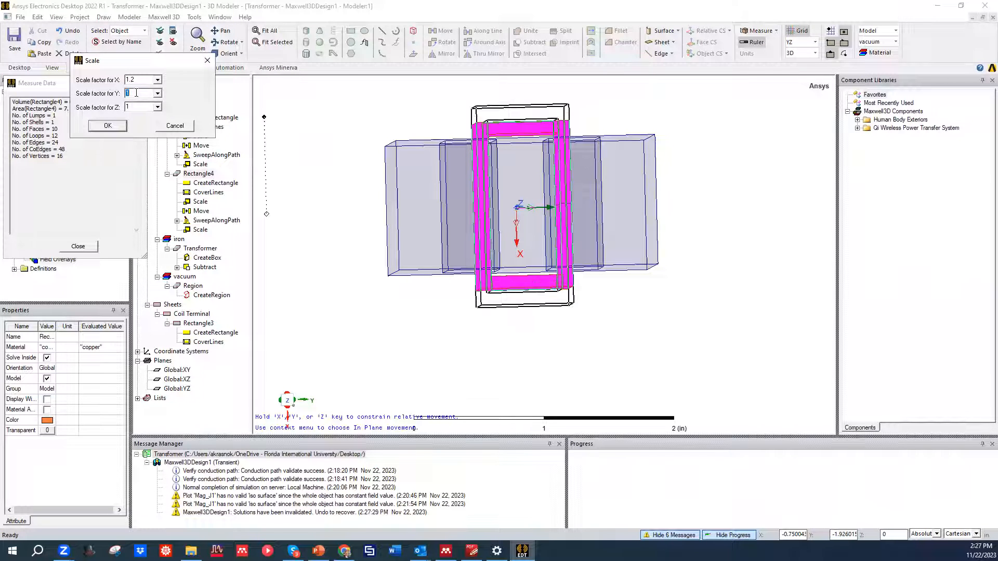
{"action": "left_click", "coordinate": [138, 94]}
{"action": "type", "text": ".1"}
{"action": "key", "text": "Tab"}
{"action": "left_click", "coordinate": [137, 94]}
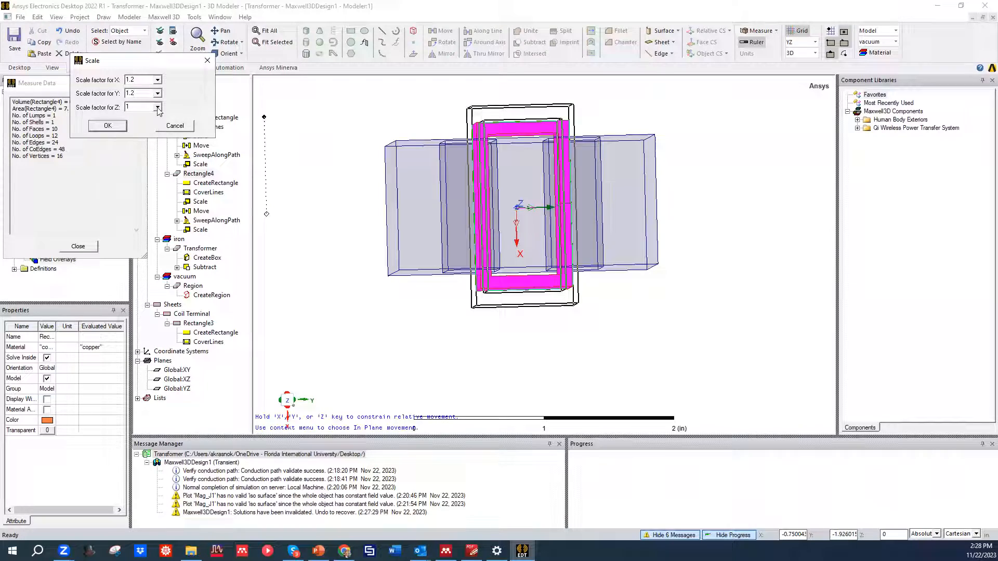
Set the coil's Y scale factor to 1.4, leaving X at 1.2 and Z at 1, and apply the scaling.
{"action": "left_click", "coordinate": [144, 106]}
{"action": "mouse_move", "coordinate": [571, 167]}
{"action": "middle_mouse_down"}
{"action": "mouse_move", "coordinate": [617, 204]}
{"action": "mouse_move", "coordinate": [575, 169]}
{"action": "middle_mouse_up"}
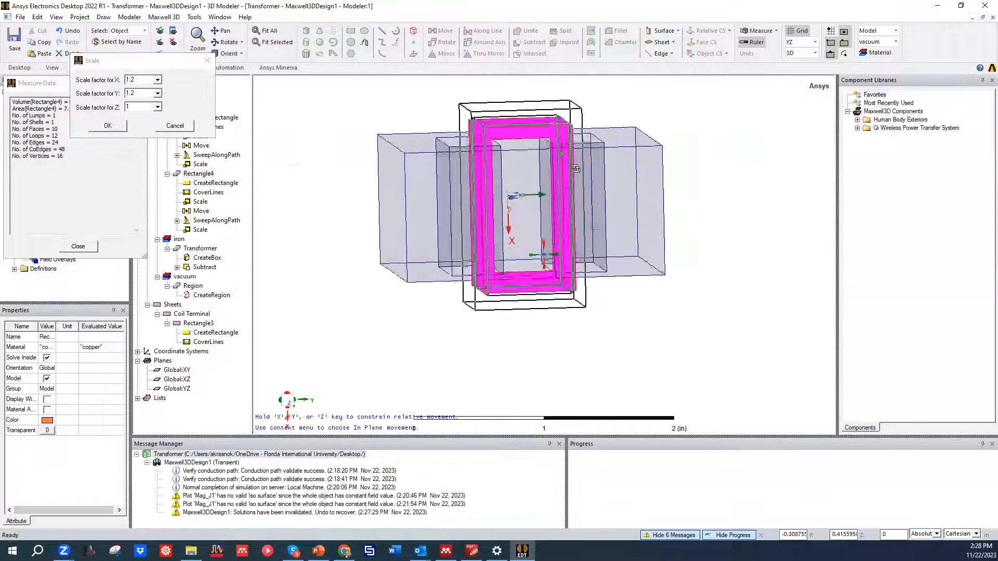
{"action": "scroll", "coordinate": [576, 169], "scroll_direction": "up", "scroll_amount": 8}
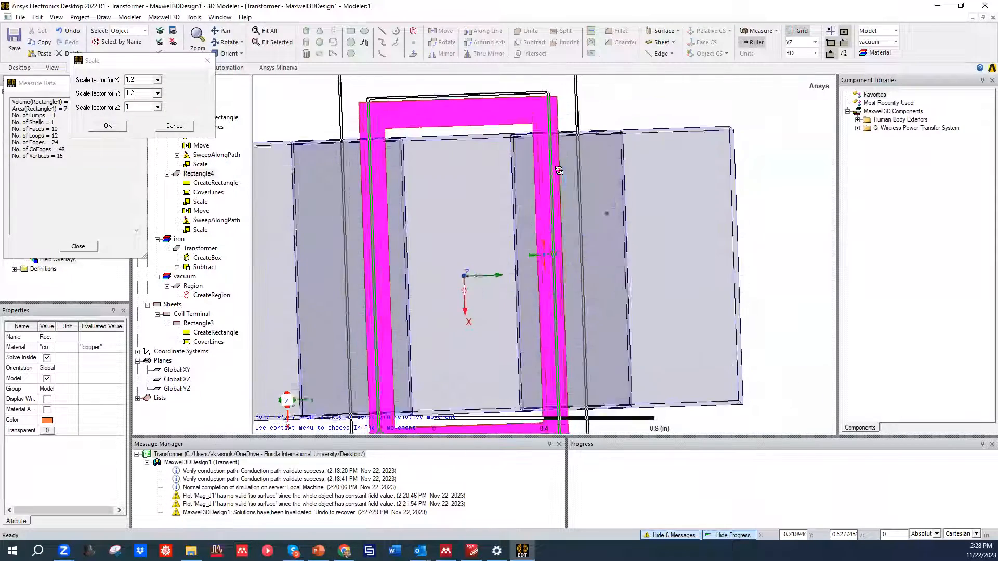
{"action": "double_click", "coordinate": [144, 94]}
{"action": "left_click", "coordinate": [143, 93]}
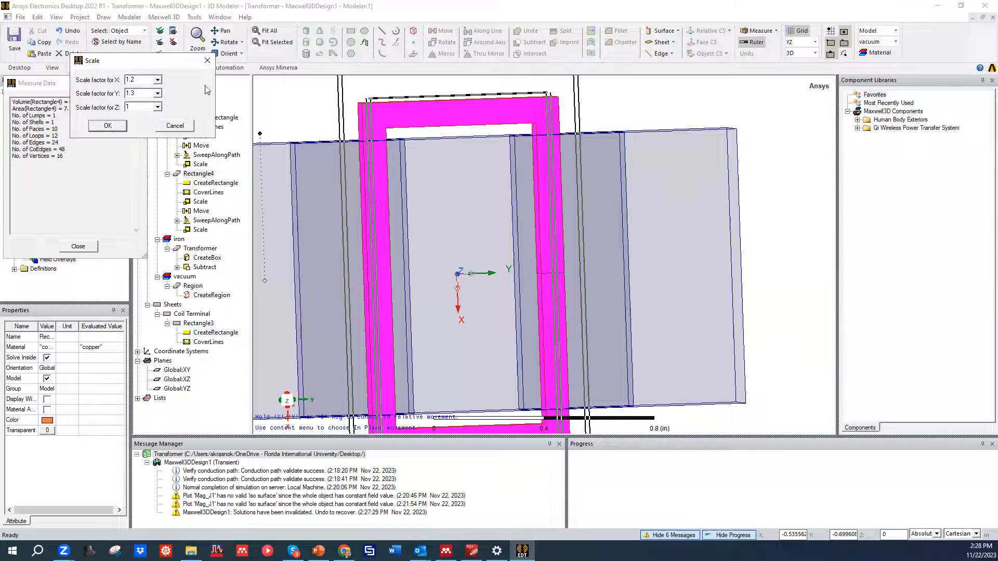
{"action": "double_click", "coordinate": [133, 107]}
{"action": "middle_click_drag", "start_coordinate": [548, 127], "coordinate": [539, 134]}
{"action": "left_click", "coordinate": [140, 94]}
{"action": "left_click", "coordinate": [137, 93]}
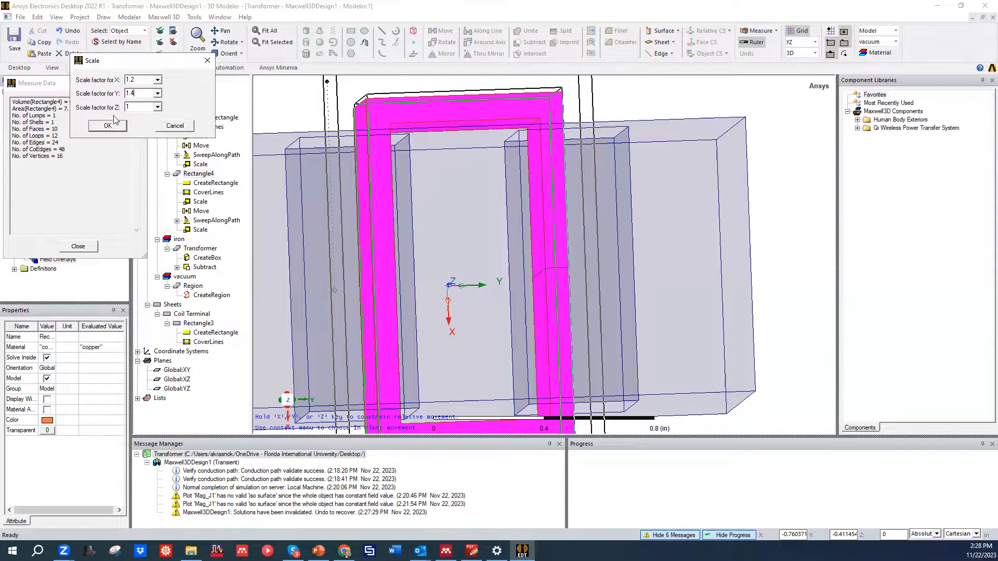
{"action": "mouse_move", "coordinate": [496, 181]}
{"action": "middle_mouse_down"}
{"action": "mouse_move", "coordinate": [478, 181]}
{"action": "mouse_move", "coordinate": [490, 181]}
{"action": "middle_mouse_up"}
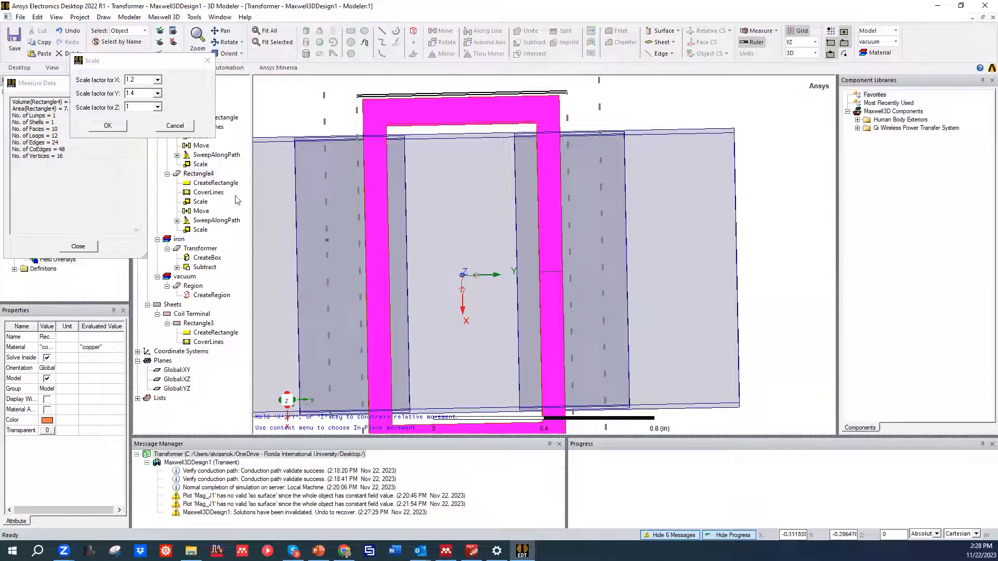
{"action": "left_click", "coordinate": [108, 125]}
Examine how the enlarged coil fits around the original coil and within the core, and select it.
{"action": "left_click", "coordinate": [788, 166]}
{"action": "middle_click_drag", "start_coordinate": [655, 245], "coordinate": [635, 196]}
{"action": "scroll", "coordinate": [610, 180], "scroll_direction": "up", "scroll_amount": 2}
{"action": "scroll", "coordinate": [605, 181], "scroll_direction": "down", "scroll_amount": 4}
{"action": "scroll", "coordinate": [605, 181], "scroll_direction": "down", "scroll_amount": 3}
{"action": "middle_click_drag", "start_coordinate": [553, 219], "coordinate": [544, 364]}
{"action": "left_click", "coordinate": [543, 359]}
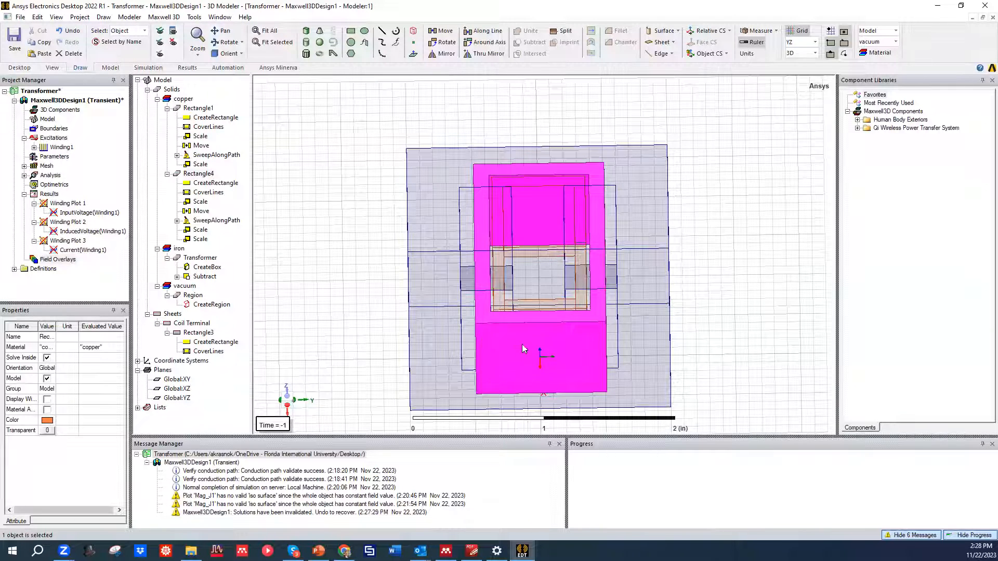
{"action": "left_click", "coordinate": [34, 147]}
{"action": "left_click", "coordinate": [34, 148]}
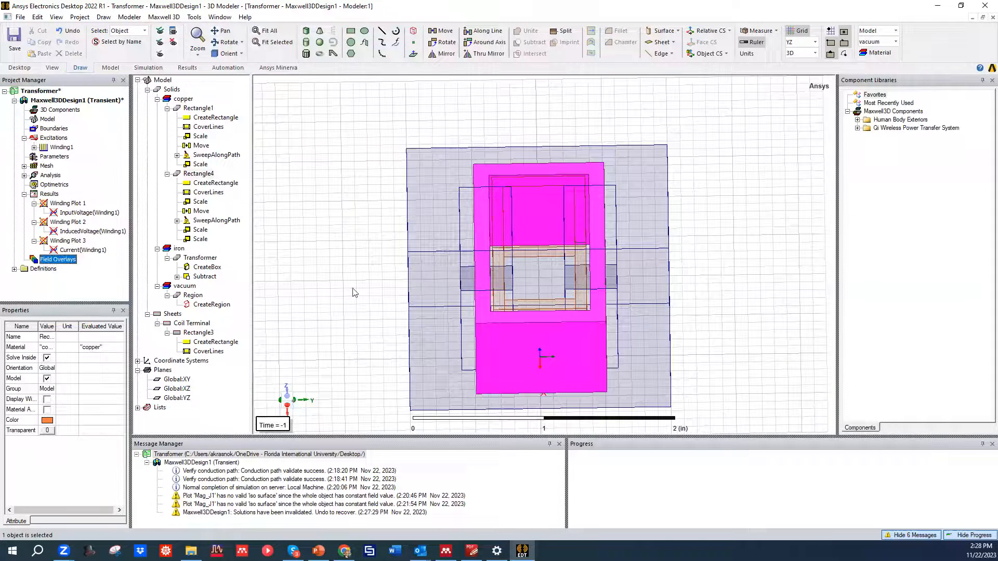
Add a second winding, Winding2, to the excitations as a stranded winding of type Voltage.
{"action": "right_click", "coordinate": [54, 138]}
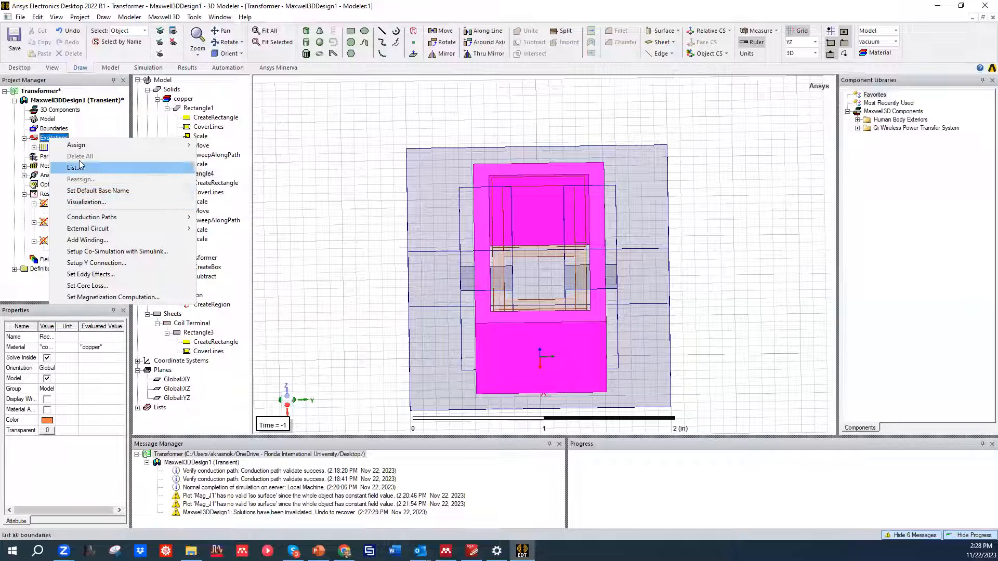
{"action": "right_click", "coordinate": [42, 137]}
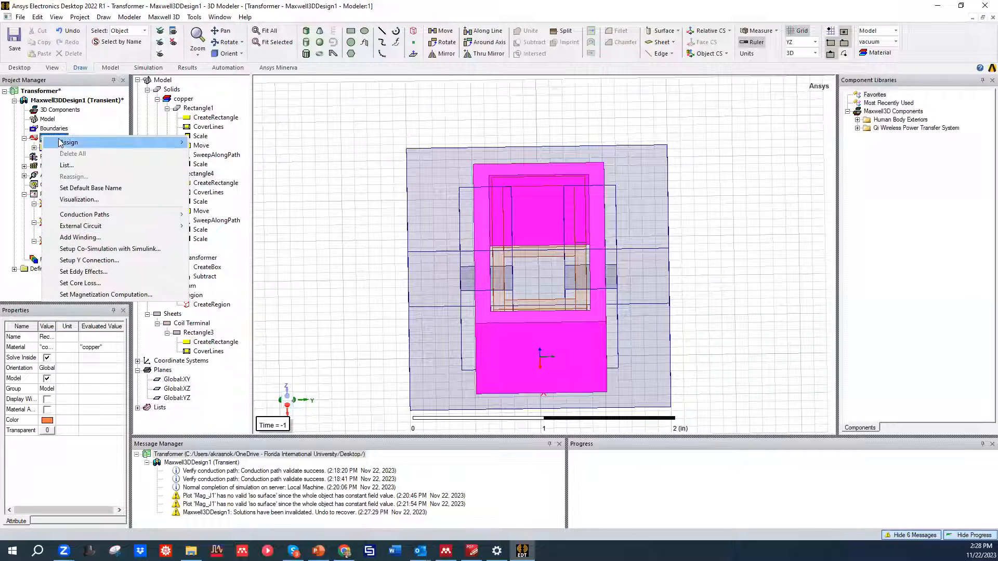
{"action": "left_click", "coordinate": [78, 238]}
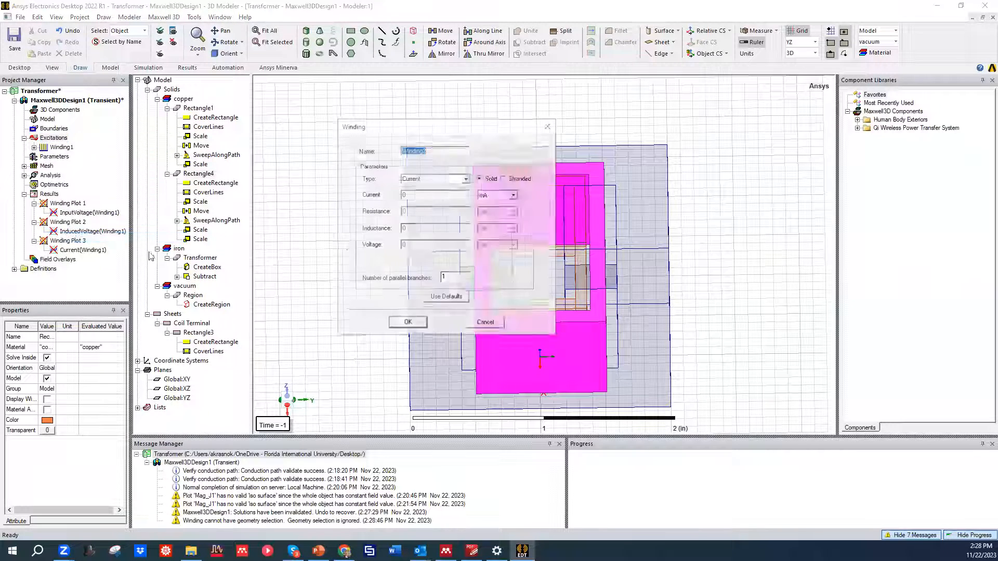
{"action": "left_click", "coordinate": [507, 179]}
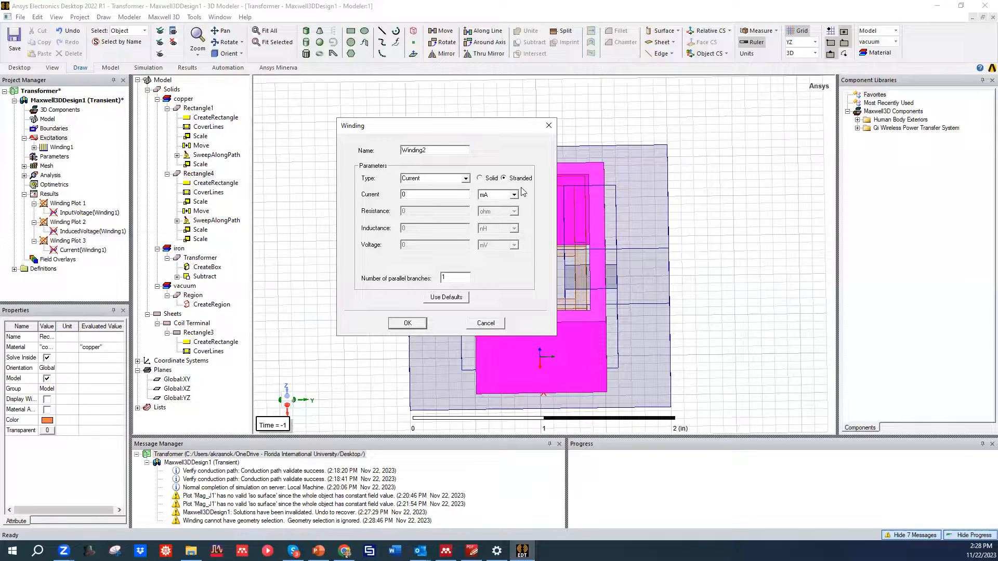
{"action": "left_click", "coordinate": [465, 179]}
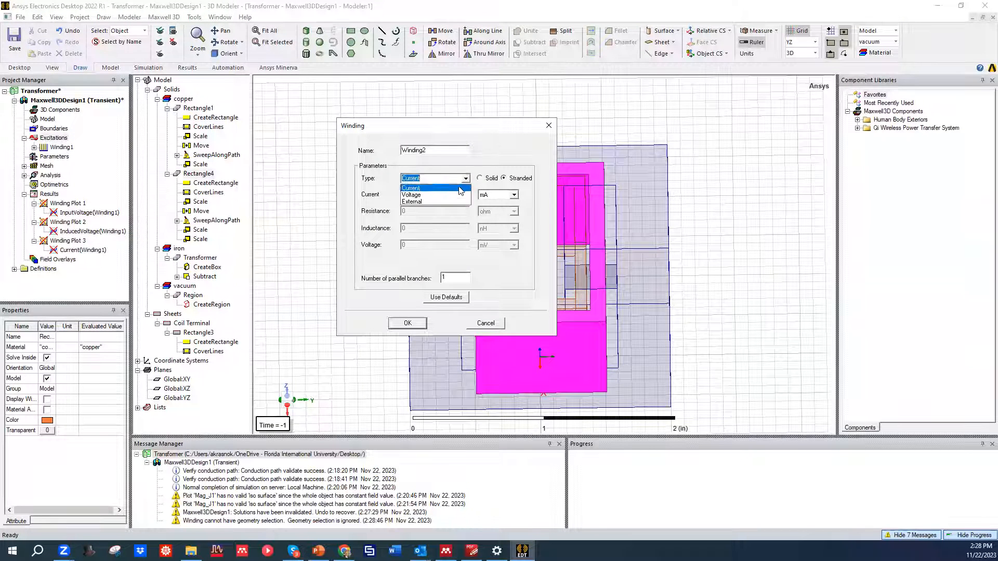
{"action": "left_click", "coordinate": [454, 195]}
Give Winding2 a voltage of Vm*sin(2*pi*60*time) and a resistance of 0.1 kOhm, and create it.
{"action": "double_click", "coordinate": [427, 245]}
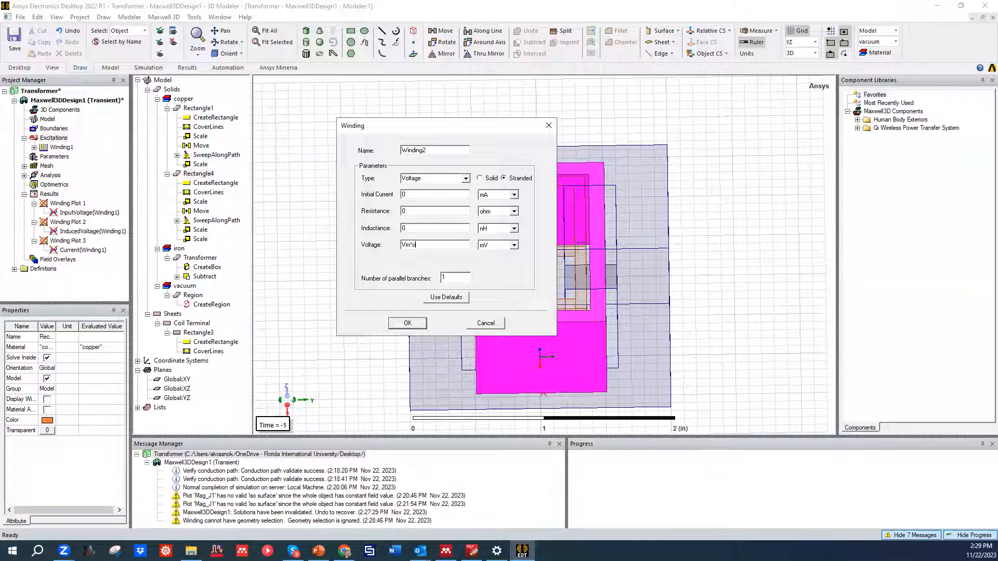
{"action": "type", "text": ")"}
{"action": "type", "text": "*"}
{"action": "left_click", "coordinate": [514, 212]}
{"action": "left_click", "coordinate": [498, 241]}
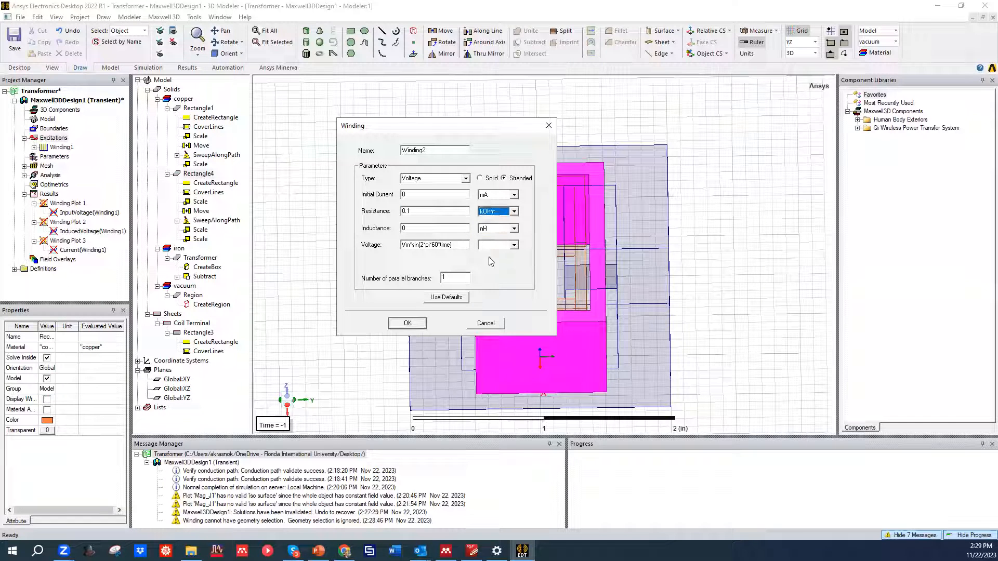
{"action": "left_click", "coordinate": [406, 324]}
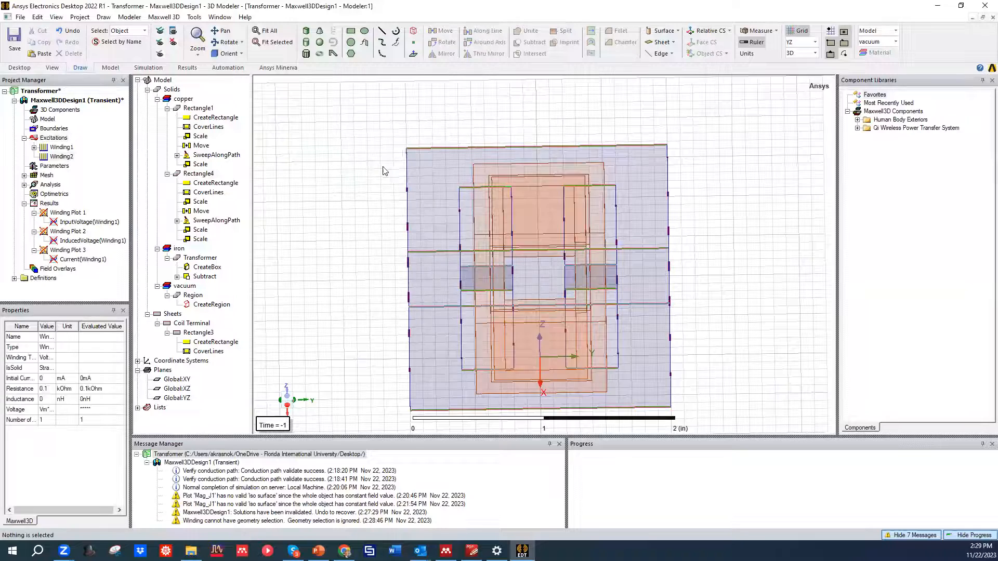
Hide the Transformer core so that only the two copper coils are displayed.
{"action": "scroll", "coordinate": [568, 279], "scroll_direction": "down", "scroll_amount": 1}
{"action": "middle_click_drag", "start_coordinate": [622, 345], "coordinate": [614, 304]}
{"action": "scroll", "coordinate": [611, 258], "scroll_direction": "down", "scroll_amount": 1}
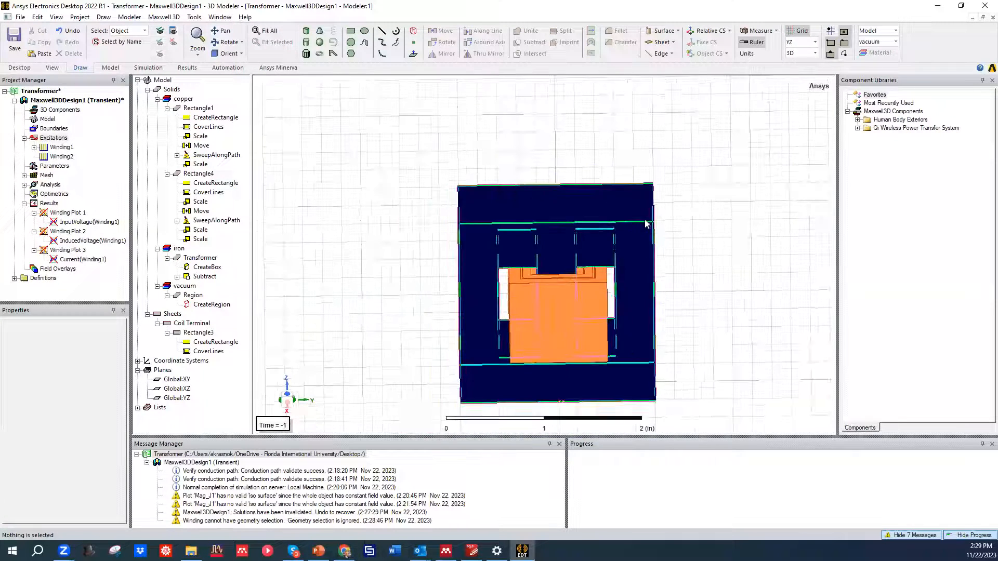
{"action": "left_click", "coordinate": [650, 226]}
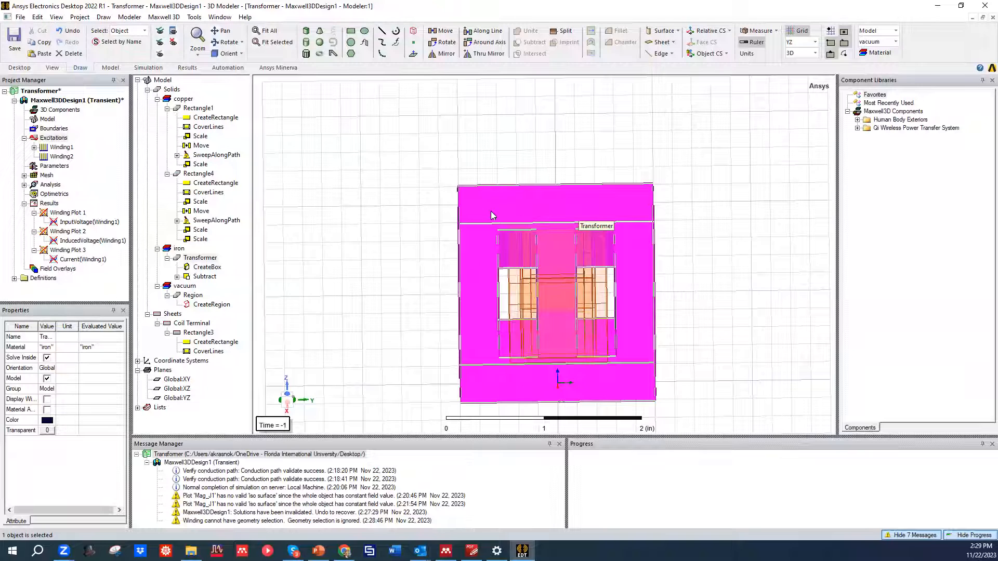
{"action": "left_click", "coordinate": [174, 43]}
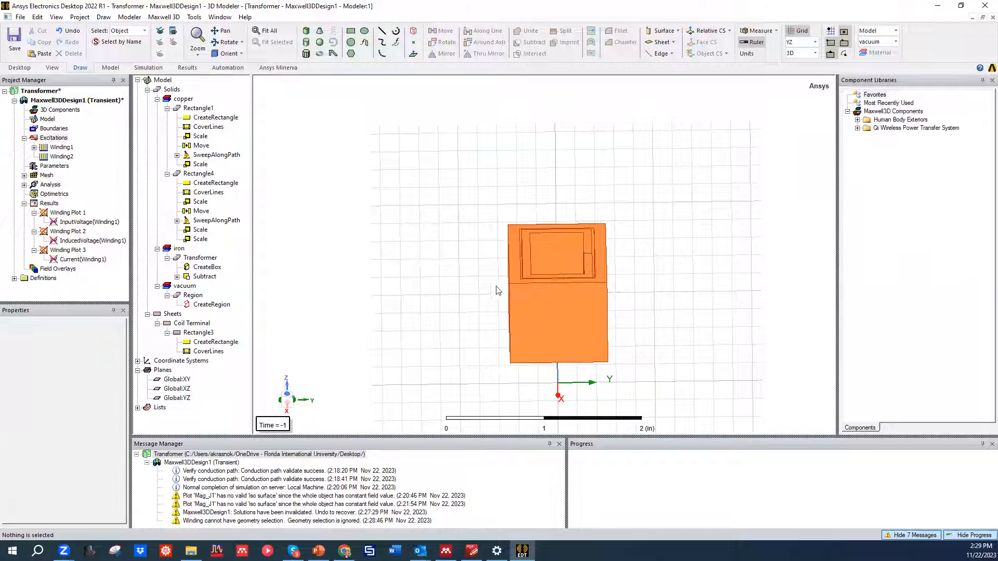
Draw a rectangle in the YZ plane covering the cross-section of the outer coil's limb on the negative Y side.
{"action": "scroll", "coordinate": [509, 297], "scroll_direction": "up", "scroll_amount": 2}
{"action": "scroll", "coordinate": [606, 321], "scroll_direction": "up", "scroll_amount": 2}
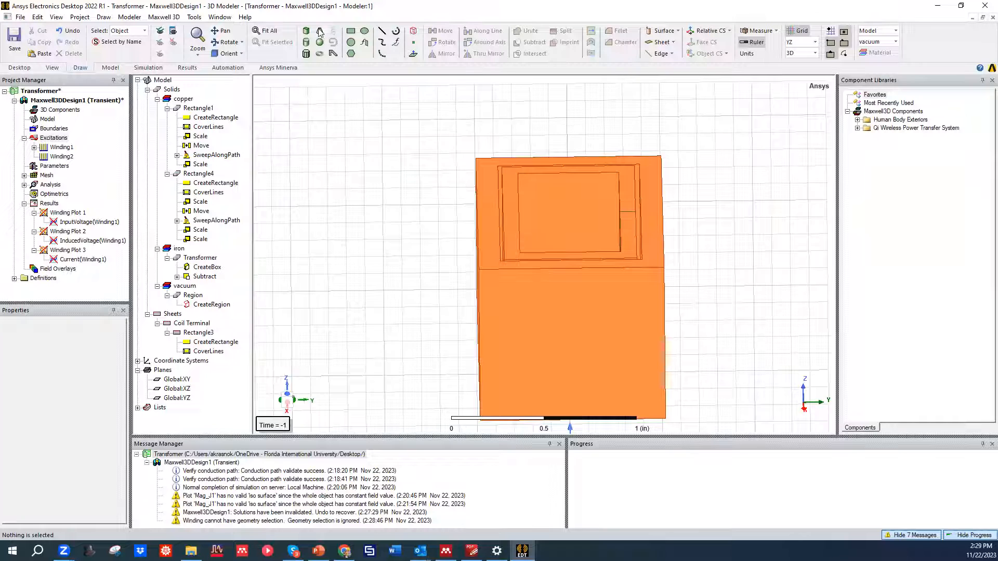
{"action": "left_click", "coordinate": [350, 32]}
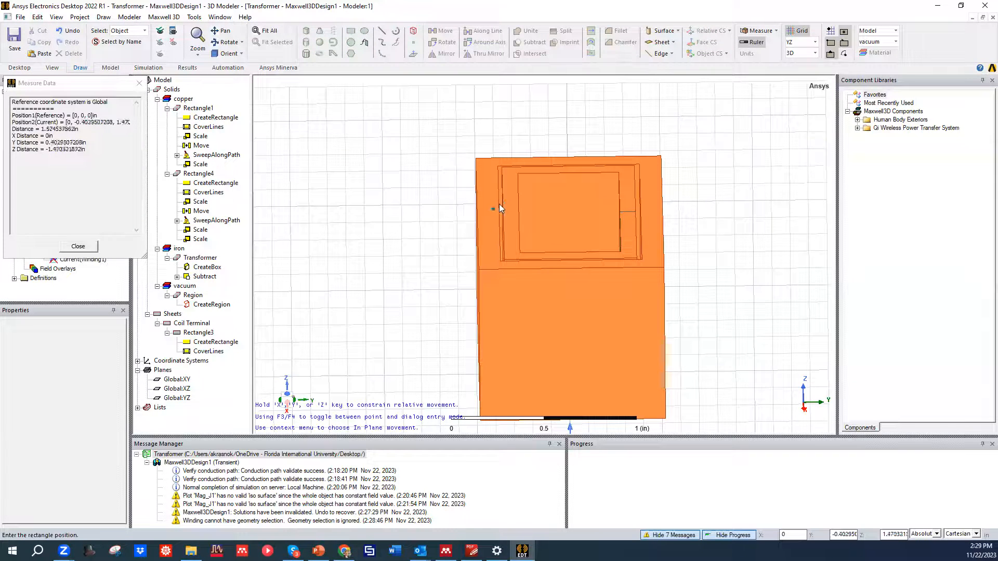
{"action": "scroll", "coordinate": [478, 209], "scroll_direction": "up", "scroll_amount": 3}
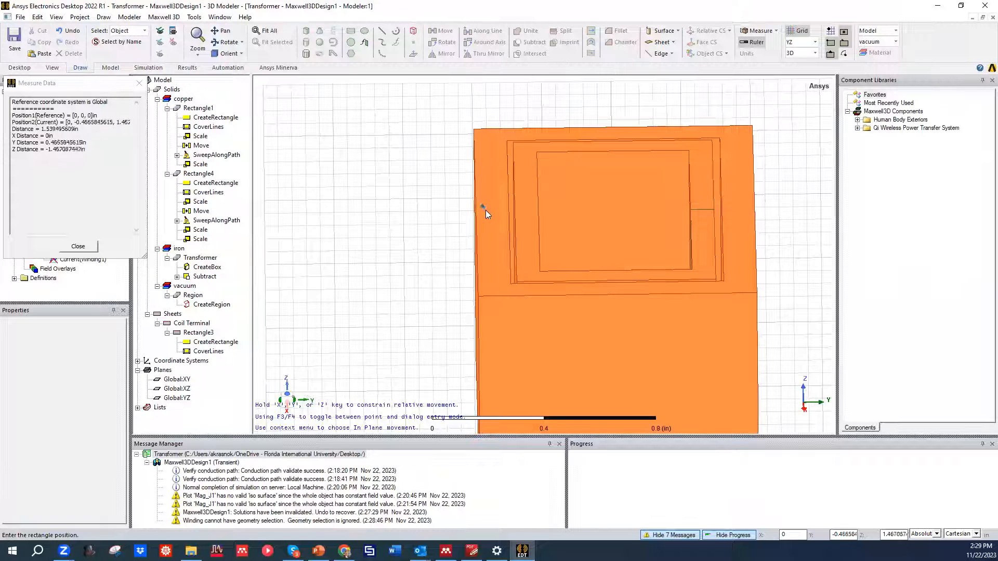
{"action": "left_click", "coordinate": [509, 212]}
{"action": "scroll", "coordinate": [509, 228], "scroll_direction": "up", "scroll_amount": 2}
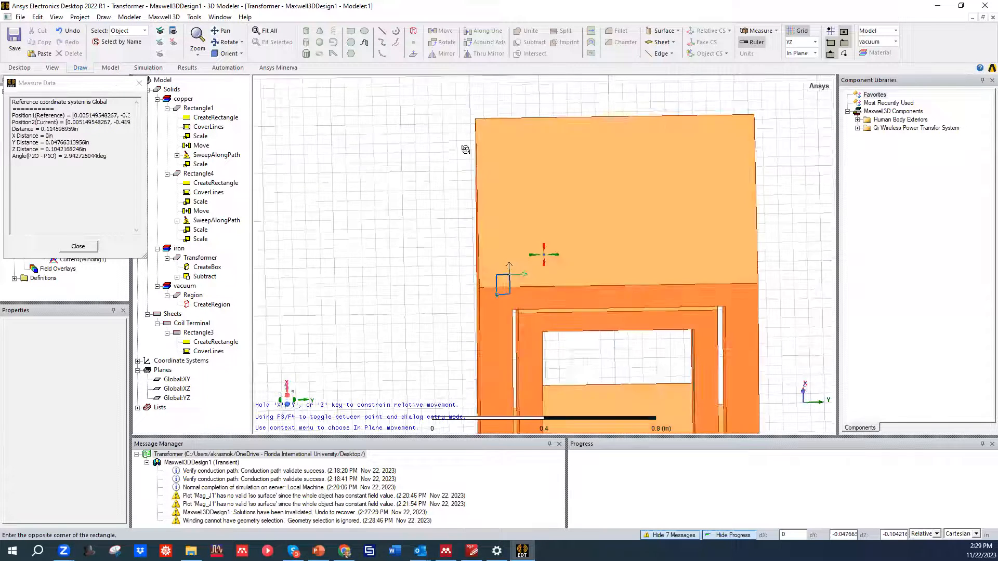
{"action": "scroll", "coordinate": [481, 192], "scroll_direction": "down", "scroll_amount": 3}
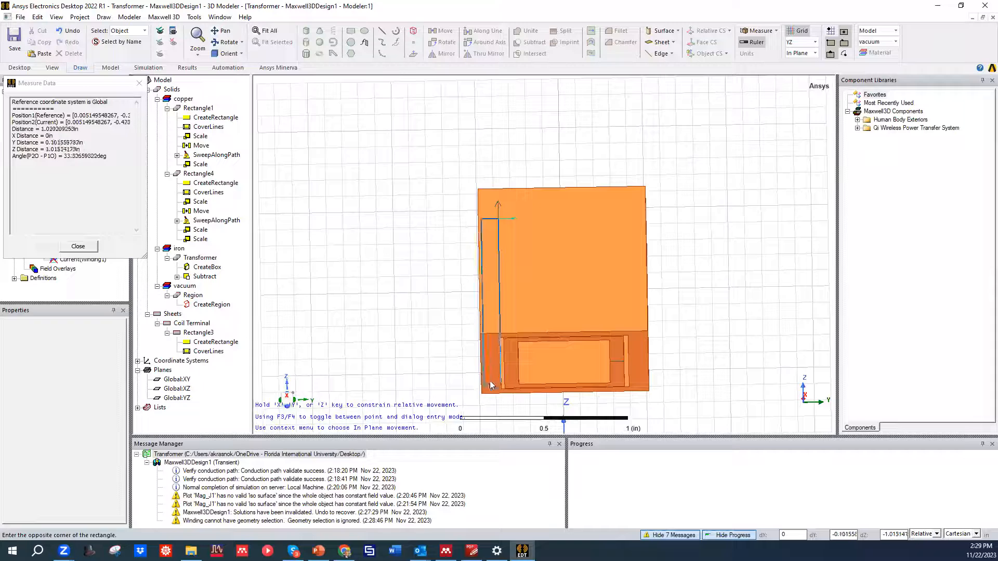
{"action": "left_click", "coordinate": [479, 366]}
{"action": "middle_click_drag", "start_coordinate": [529, 183], "coordinate": [528, 284]}
{"action": "middle_click_drag", "start_coordinate": [528, 289], "coordinate": [526, 255]}
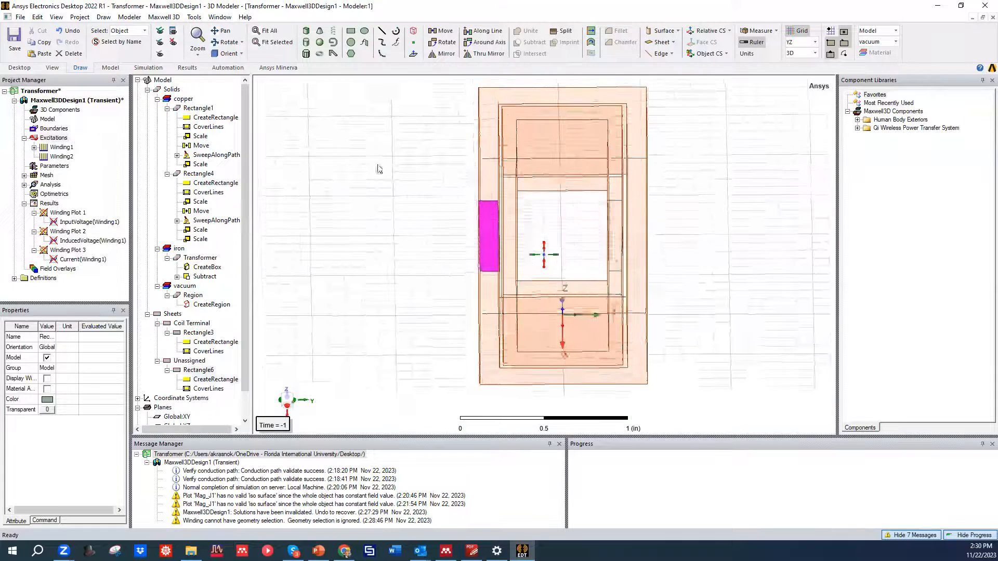
Assign the new rectangle to Winding2 as coil terminal CoilTerminal2 and set its number of conductors.
{"action": "left_click", "coordinate": [60, 157]}
{"action": "right_click", "coordinate": [60, 157]}
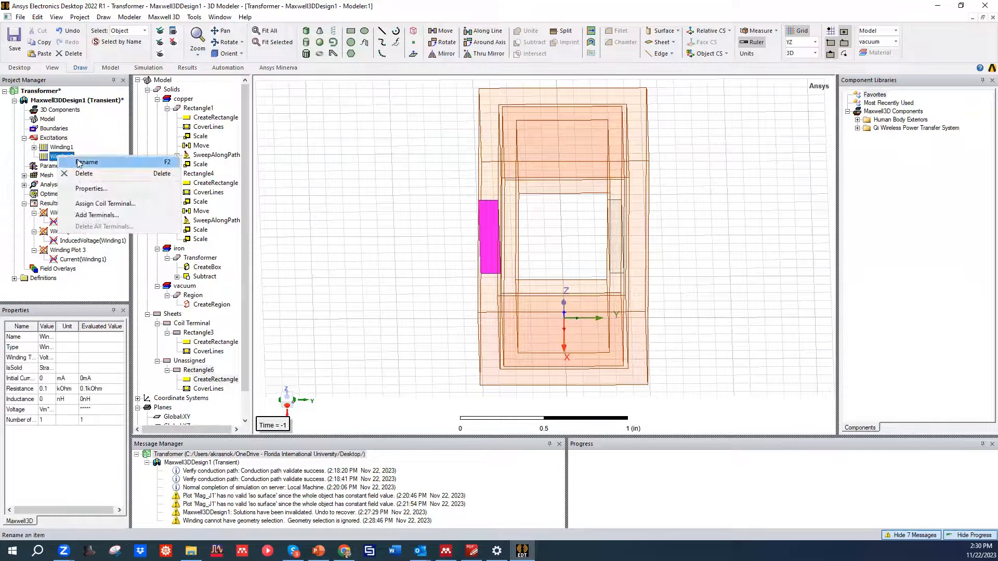
{"action": "left_click", "coordinate": [116, 203]}
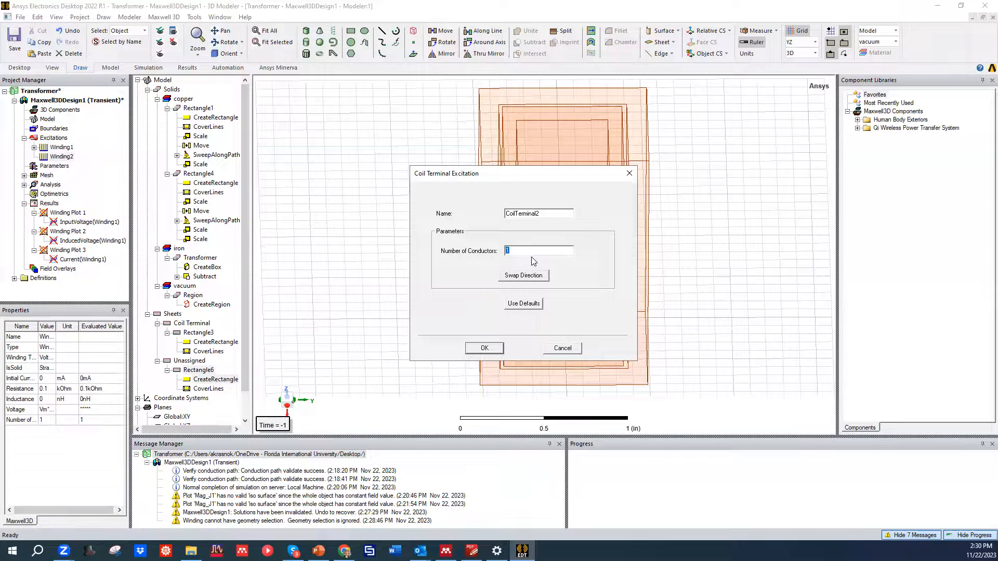
{"action": "type", "text": "00"}
{"action": "left_click", "coordinate": [484, 348]}
{"action": "left_click", "coordinate": [402, 255]}
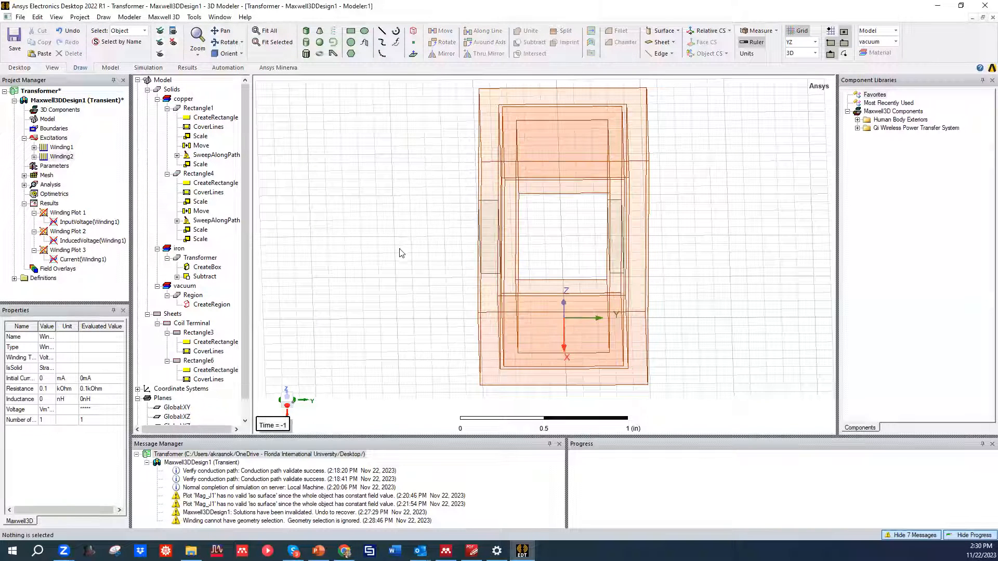
Show the hidden Transformer core again so that it is displayed together with the two coils.
{"action": "left_click_drag", "start_coordinate": [402, 296], "coordinate": [327, 160], "text": "alt"}
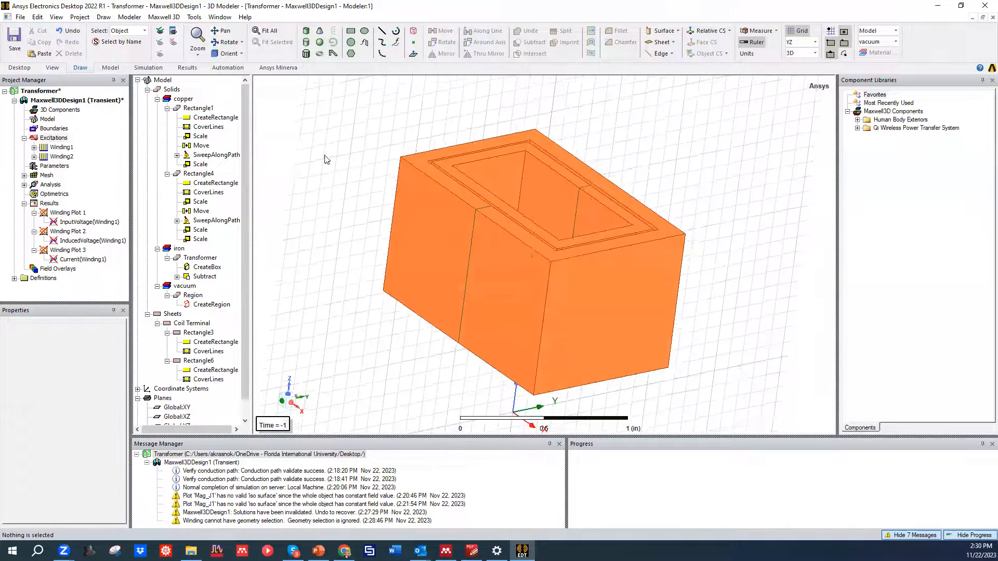
{"action": "left_click", "coordinate": [172, 90]}
{"action": "left_click", "coordinate": [182, 108]}
{"action": "left_click", "coordinate": [201, 258]}
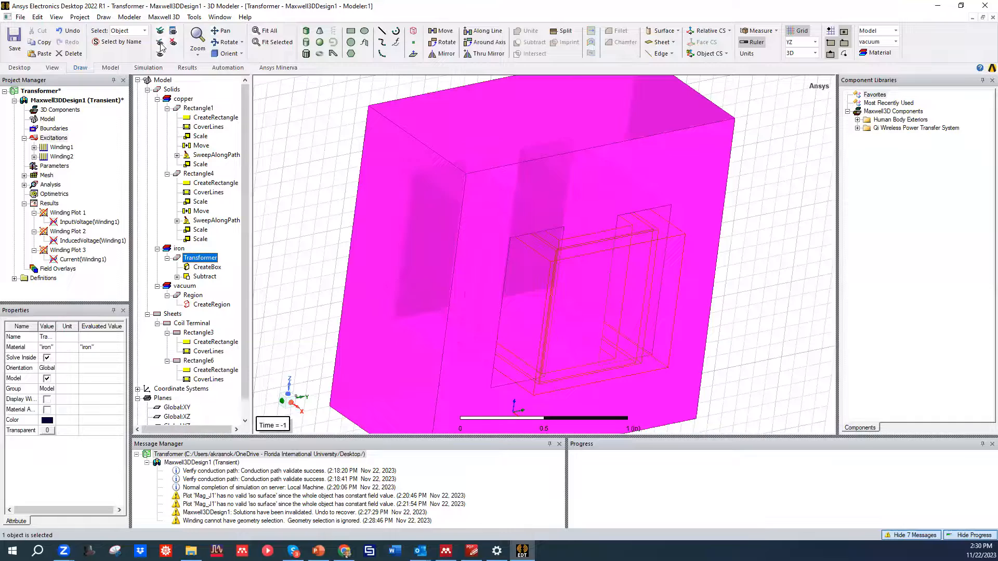
{"action": "left_click", "coordinate": [292, 127]}
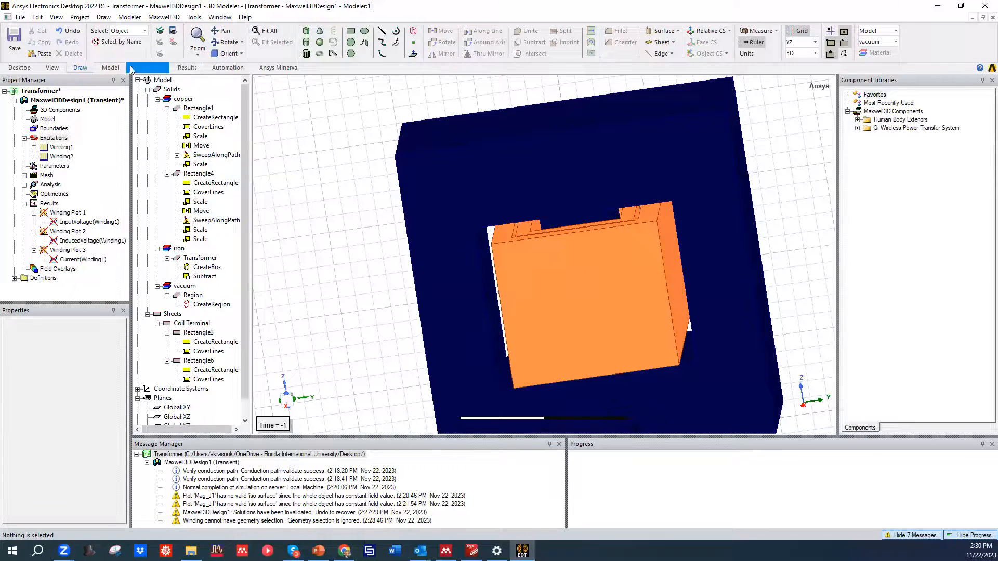
Run a validation check on the design, review the Boundaries and Excitations item, and close the check.
{"action": "left_click", "coordinate": [110, 67]}
{"action": "left_click", "coordinate": [148, 68]}
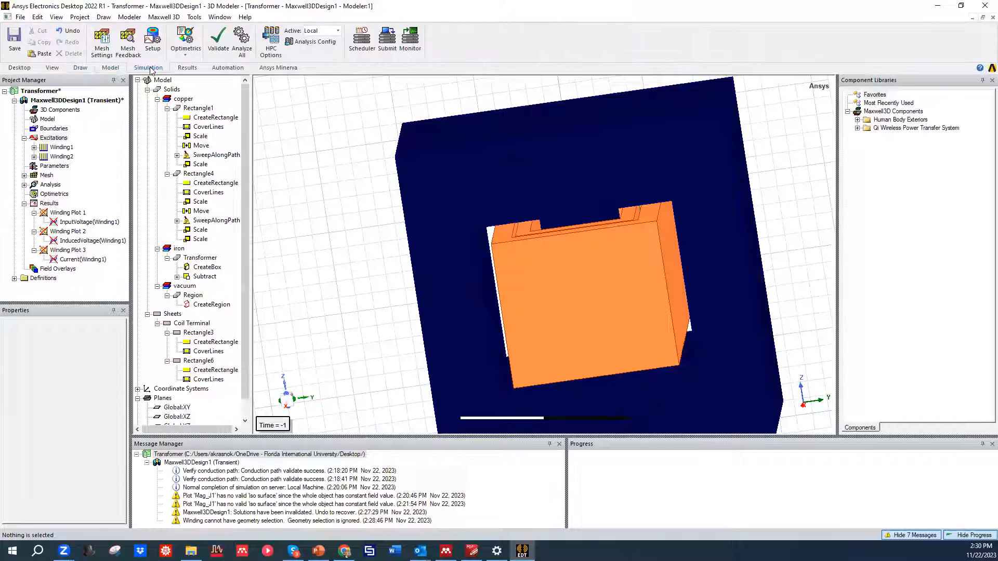
{"action": "left_click", "coordinate": [217, 39]}
{"action": "left_click", "coordinate": [556, 252]}
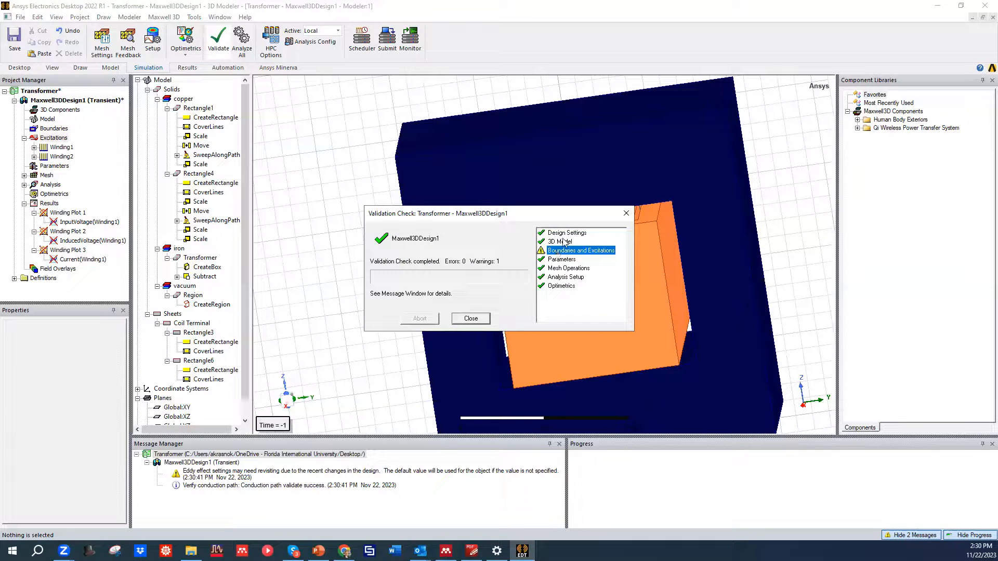
{"action": "left_click", "coordinate": [482, 317]}
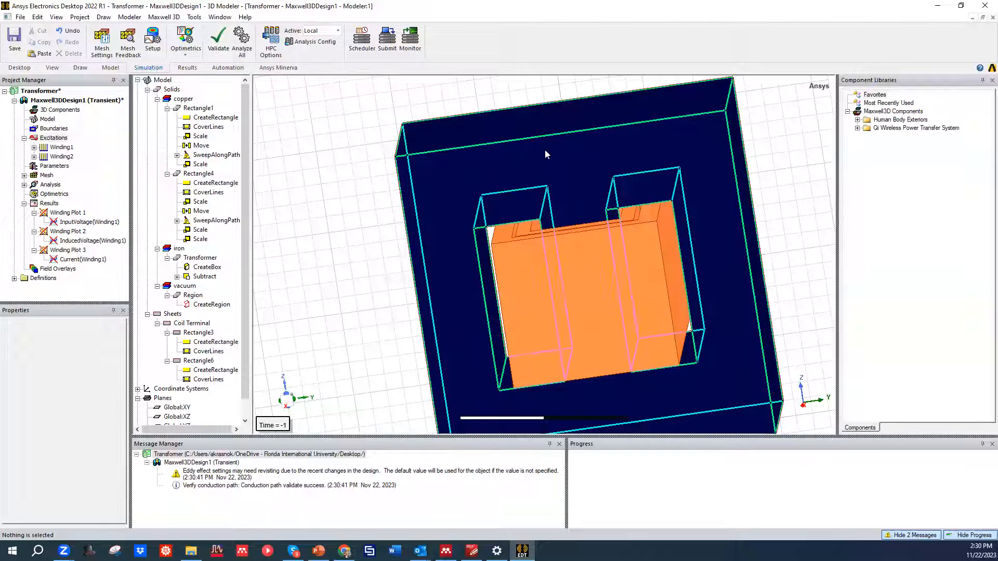
Delete the three outdated winding plots, Winding Plot 1, 2 and 3, from the results.
{"action": "mouse_move", "coordinate": [561, 266]}
{"action": "middle_mouse_down"}
{"action": "mouse_move", "coordinate": [593, 224]}
{"action": "mouse_move", "coordinate": [625, 310]}
{"action": "mouse_move", "coordinate": [666, 346]}
{"action": "mouse_move", "coordinate": [588, 326]}
{"action": "mouse_move", "coordinate": [606, 255]}
{"action": "mouse_move", "coordinate": [533, 240]}
{"action": "mouse_move", "coordinate": [606, 132]}
{"action": "mouse_move", "coordinate": [582, 317]}
{"action": "mouse_move", "coordinate": [571, 318]}
{"action": "mouse_move", "coordinate": [438, 129]}
{"action": "mouse_move", "coordinate": [524, 221]}
{"action": "mouse_move", "coordinate": [674, 351]}
{"action": "mouse_move", "coordinate": [630, 296]}
{"action": "mouse_move", "coordinate": [520, 258]}
{"action": "mouse_move", "coordinate": [504, 183]}
{"action": "middle_mouse_up"}
{"action": "scroll", "coordinate": [307, 123], "scroll_direction": "up", "scroll_amount": 1}
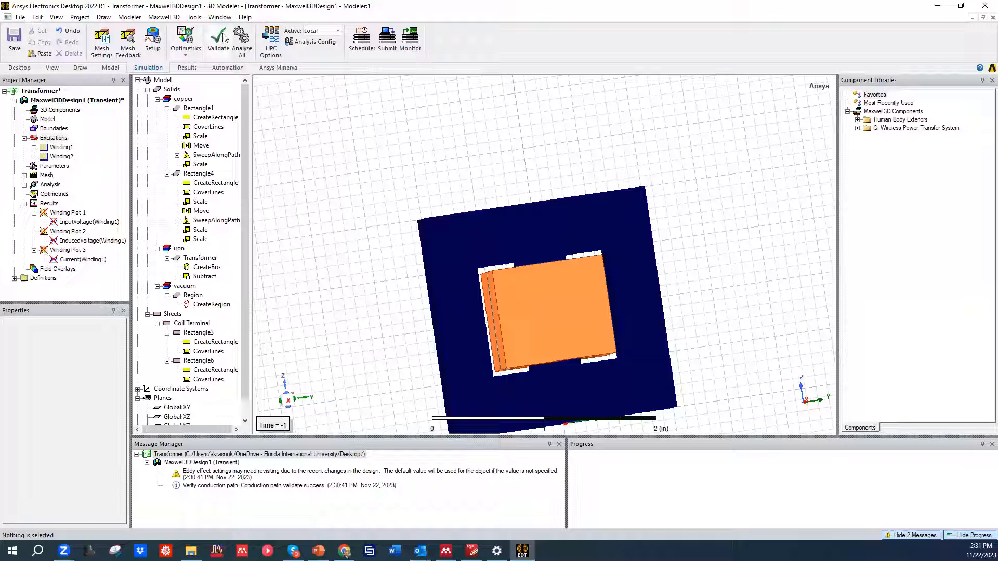
{"action": "double_click", "coordinate": [47, 216]}
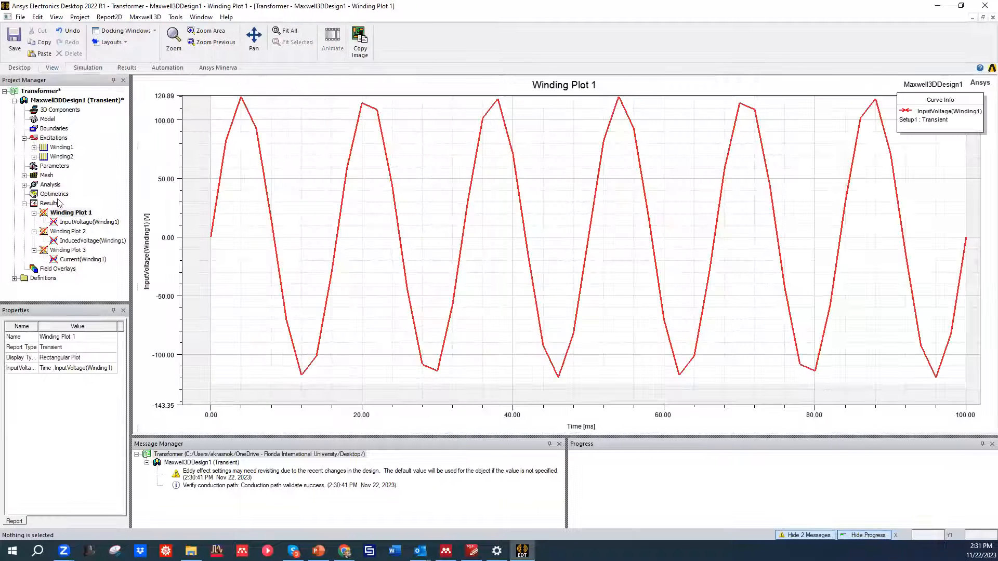
{"action": "left_click", "coordinate": [50, 205]}
{"action": "left_click", "coordinate": [62, 213]}
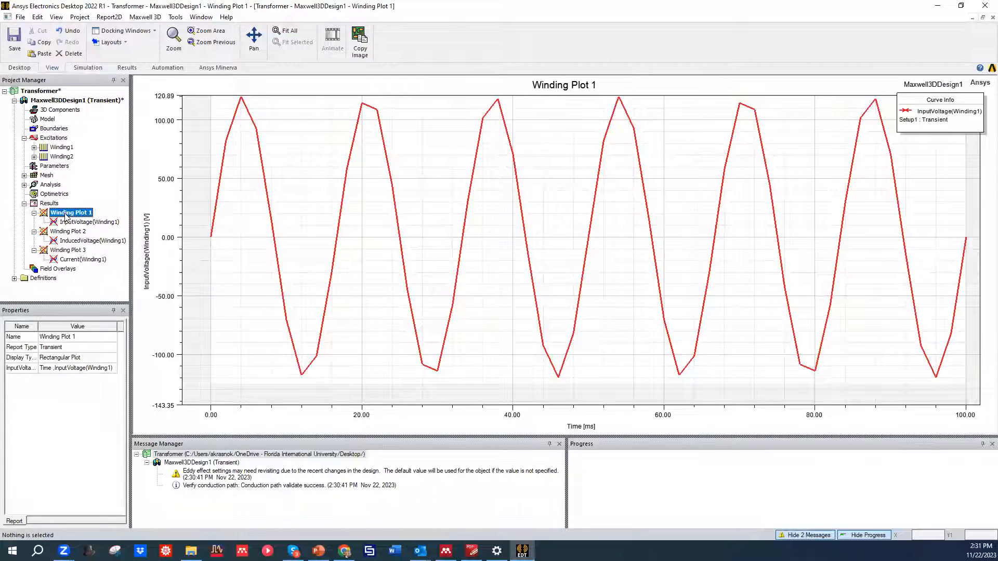
{"action": "key", "text": "Delete"}
{"action": "left_click", "coordinate": [63, 222]}
{"action": "left_click", "coordinate": [62, 213]}
{"action": "key", "text": "Delete"}
{"action": "left_click", "coordinate": [61, 213]}
{"action": "key", "text": "Delete"}
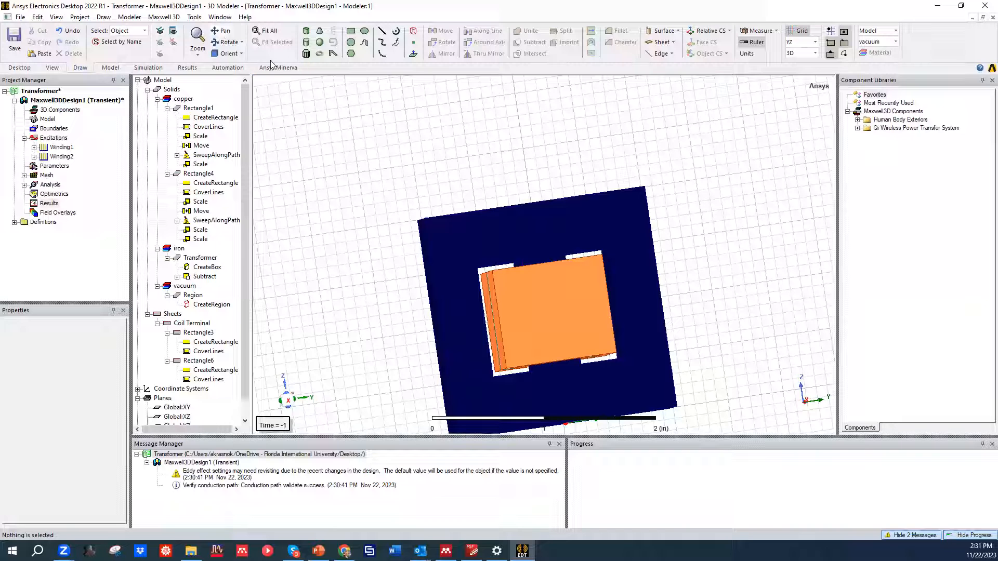
Run the transient simulation of the two-winding transformer design.
{"action": "left_click", "coordinate": [117, 69]}
{"action": "left_click", "coordinate": [149, 68]}
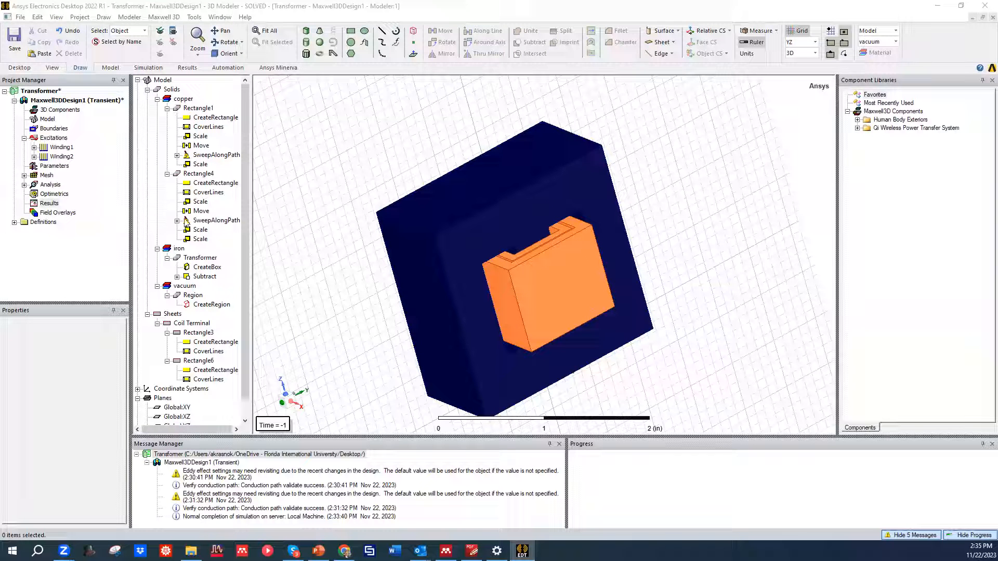
{"action": "middle_click_drag", "start_coordinate": [387, 203], "coordinate": [372, 228]}
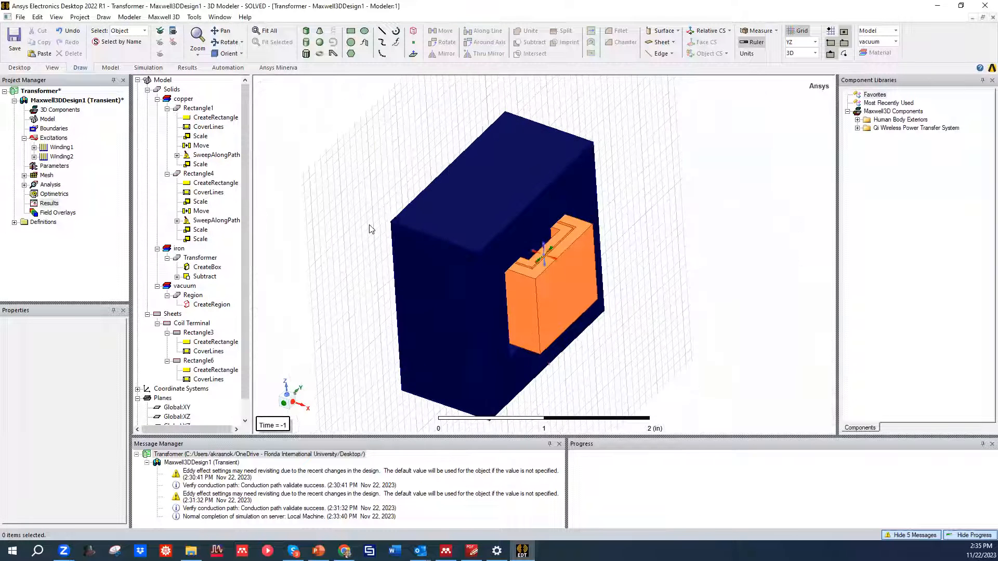
Create a rectangular transient plot of the induced voltages of Winding1 and Winding2 over time.
{"action": "right_click", "coordinate": [50, 207]}
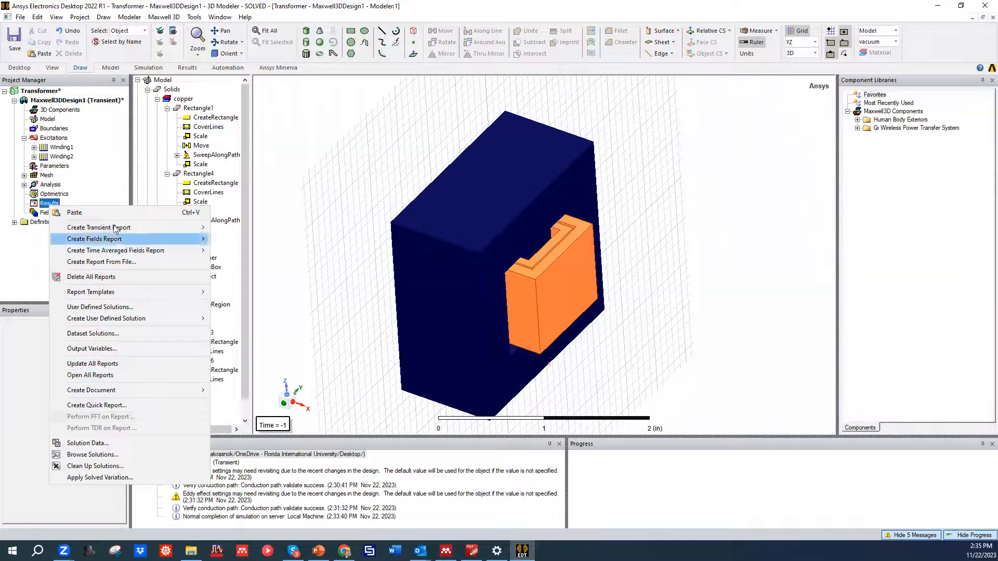
{"action": "mouse_move", "coordinate": [116, 233]}
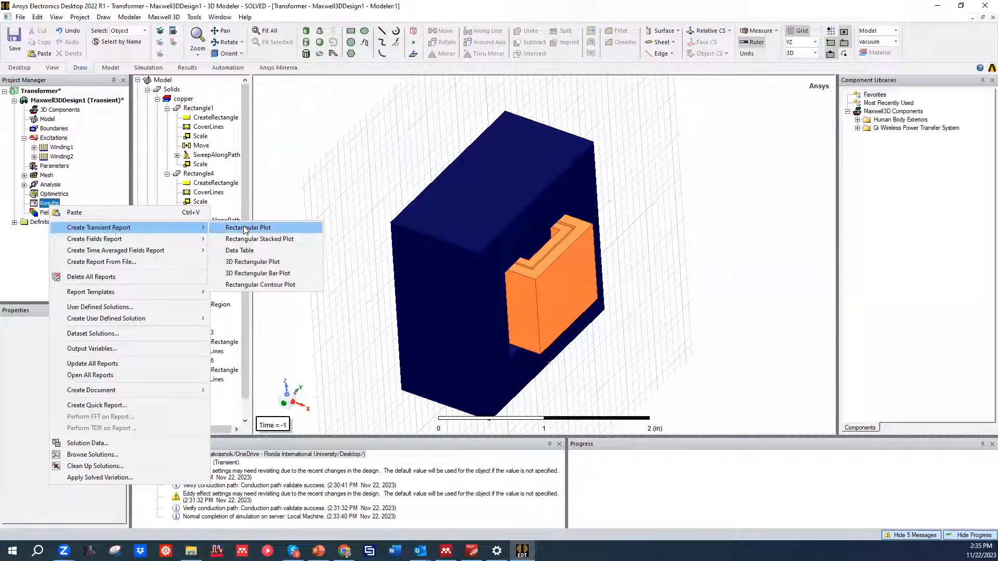
{"action": "left_click", "coordinate": [274, 229]}
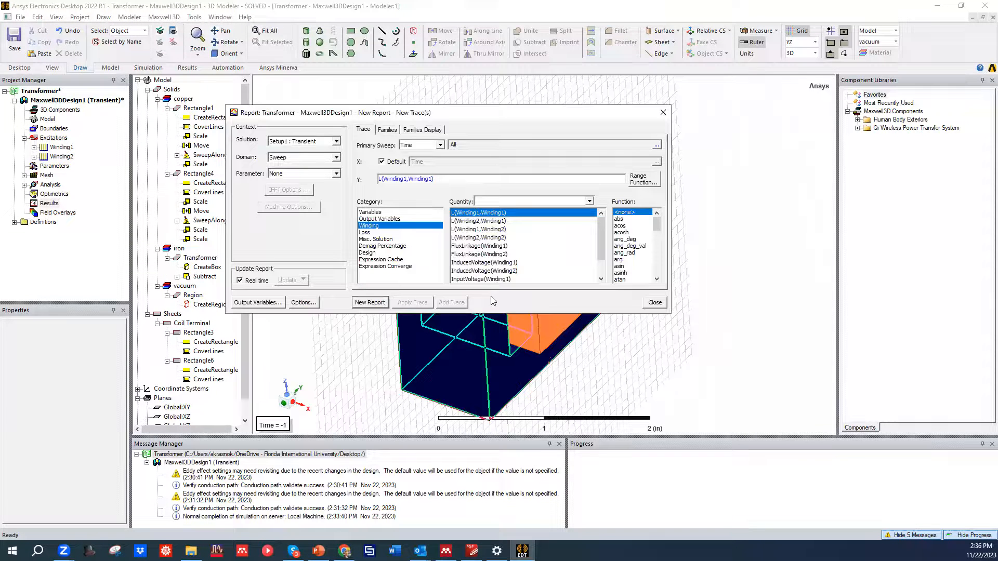
{"action": "left_click_drag", "start_coordinate": [494, 313], "coordinate": [484, 368]}
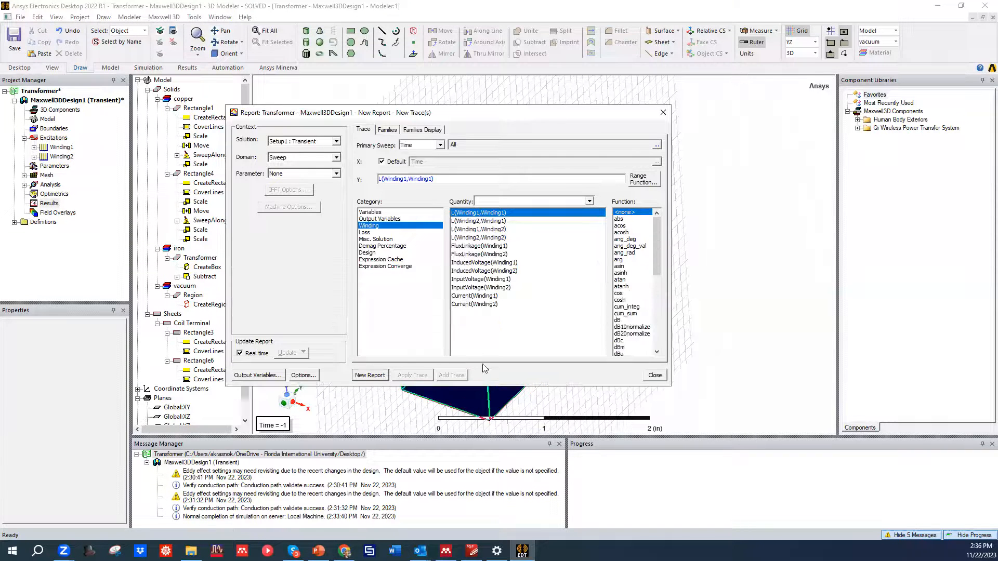
{"action": "left_click", "coordinate": [476, 280]}
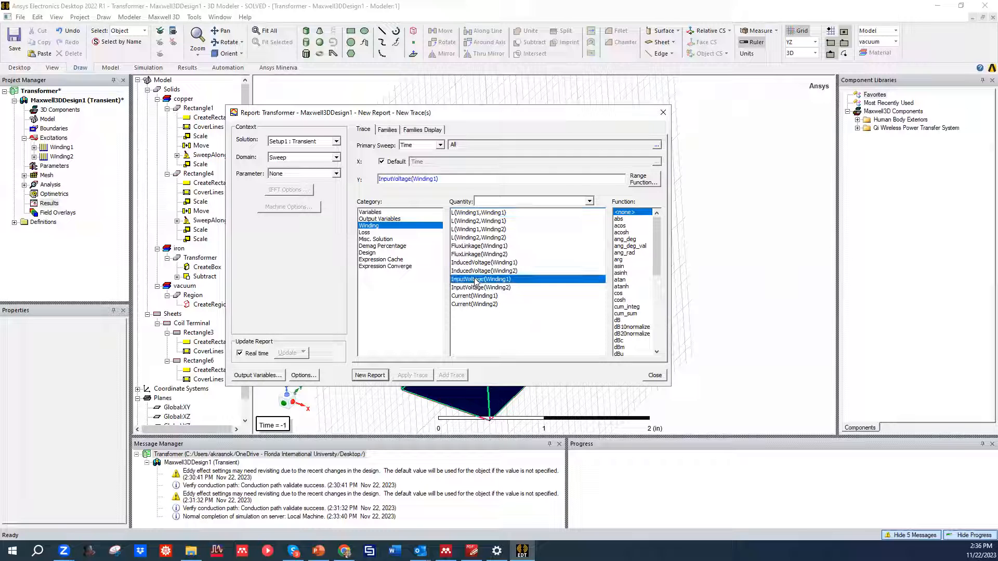
{"action": "left_click", "coordinate": [499, 288], "text": "ctrl"}
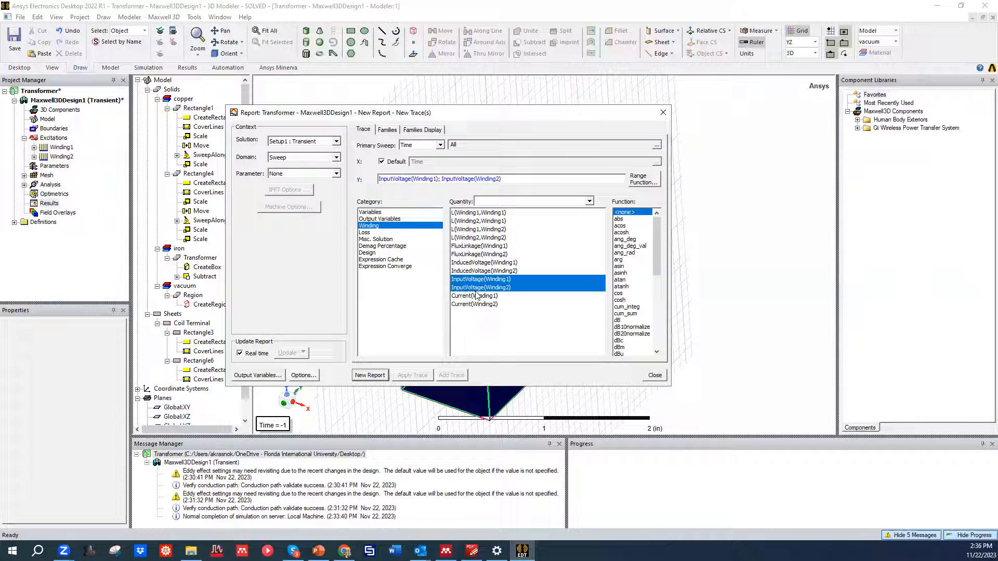
{"action": "left_click", "coordinate": [471, 271]}
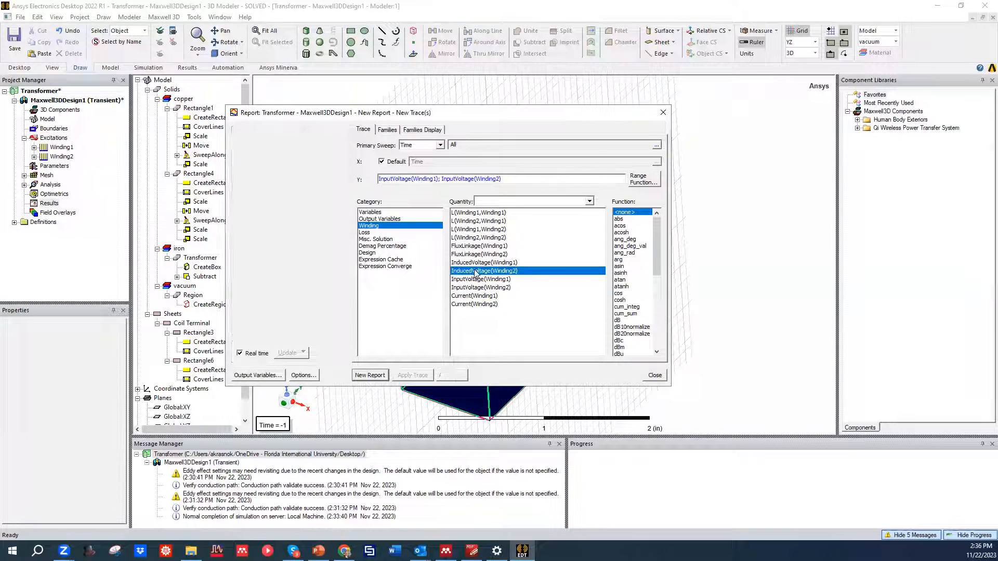
{"action": "left_click", "coordinate": [471, 263], "text": "ctrl"}
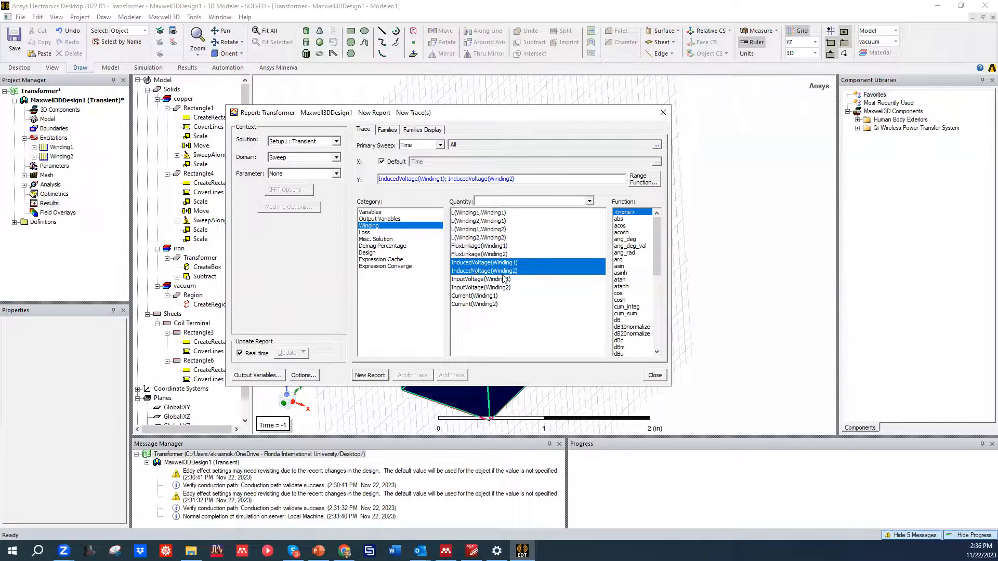
{"action": "left_click", "coordinate": [367, 375]}
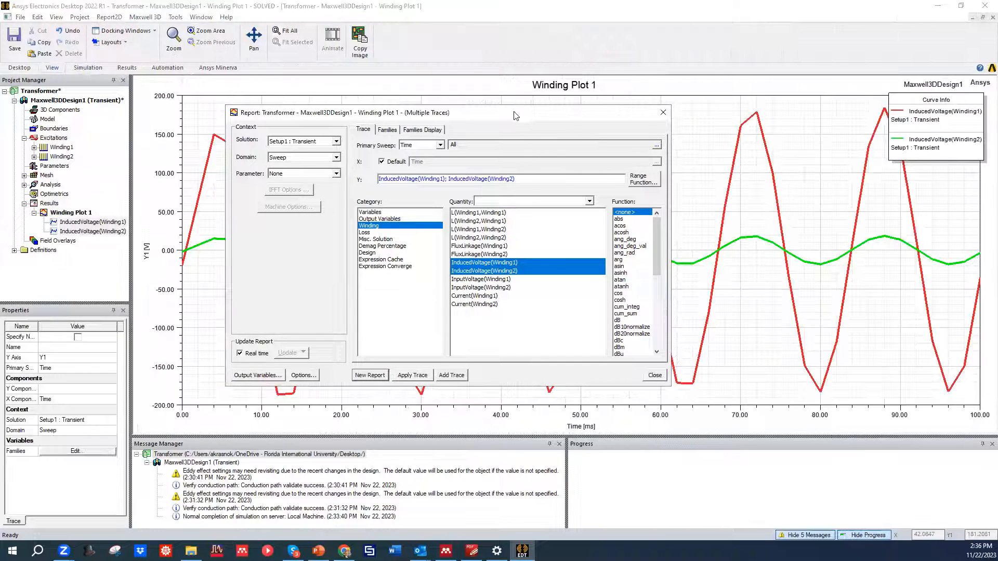
{"action": "left_click_drag", "start_coordinate": [512, 123], "coordinate": [779, 414]}
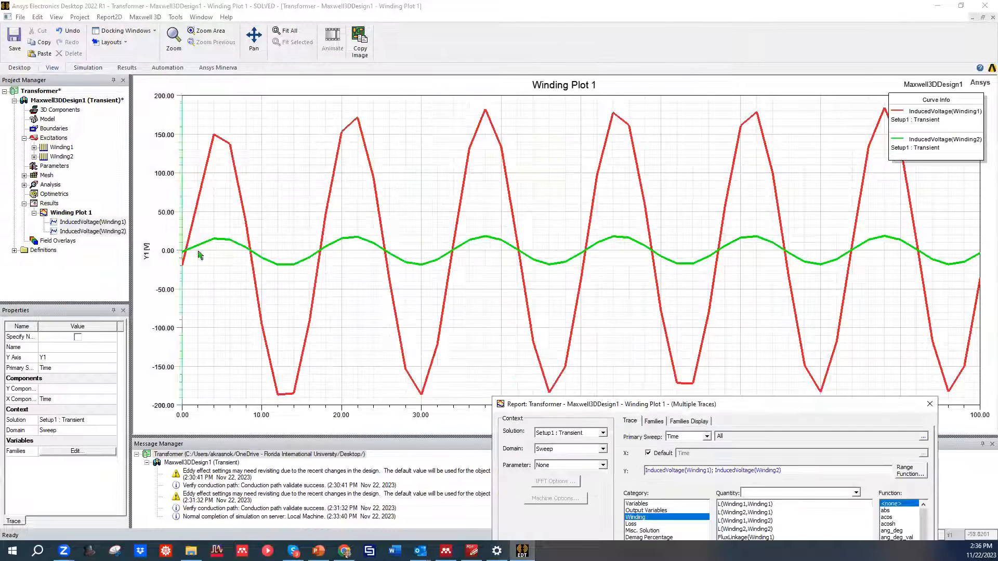
{"action": "left_click", "coordinate": [926, 119]}
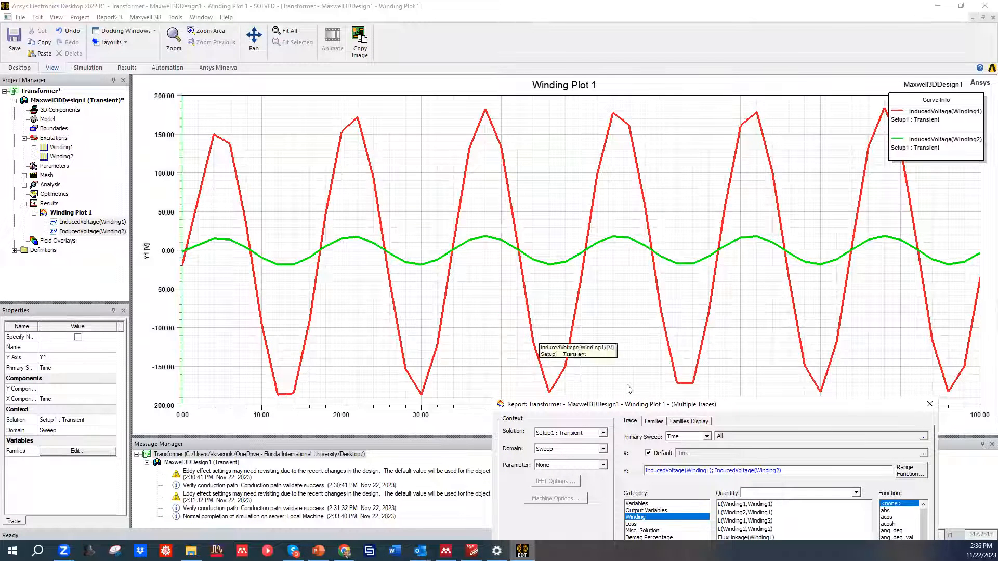
Create a second rectangular plot showing the currents of Winding1 and Winding2, and close the report setup.
{"action": "left_click_drag", "start_coordinate": [652, 398], "coordinate": [584, 400]}
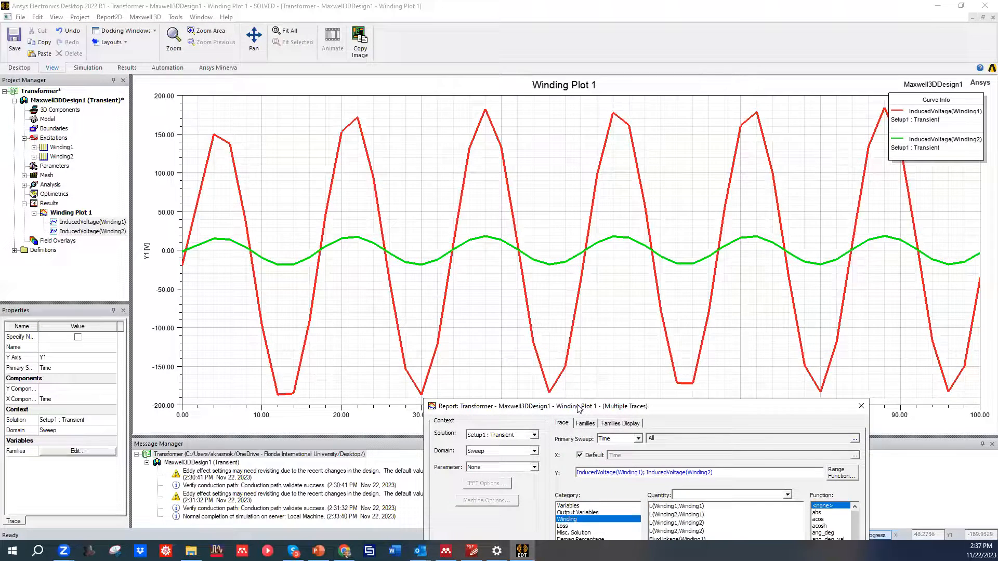
{"action": "left_click_drag", "start_coordinate": [578, 407], "coordinate": [474, 162]}
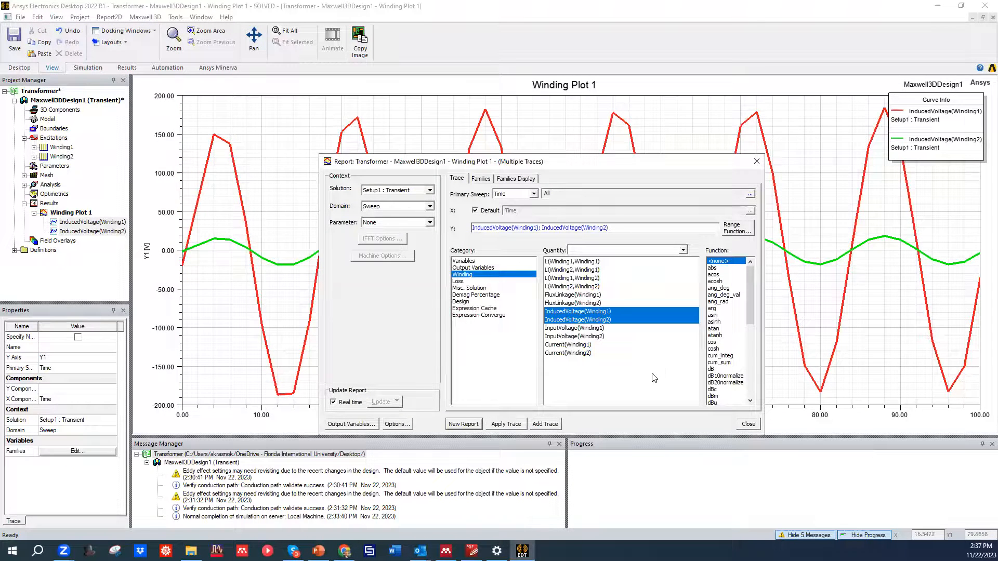
{"action": "left_click", "coordinate": [589, 346]}
{"action": "left_click", "coordinate": [588, 353], "text": "ctrl"}
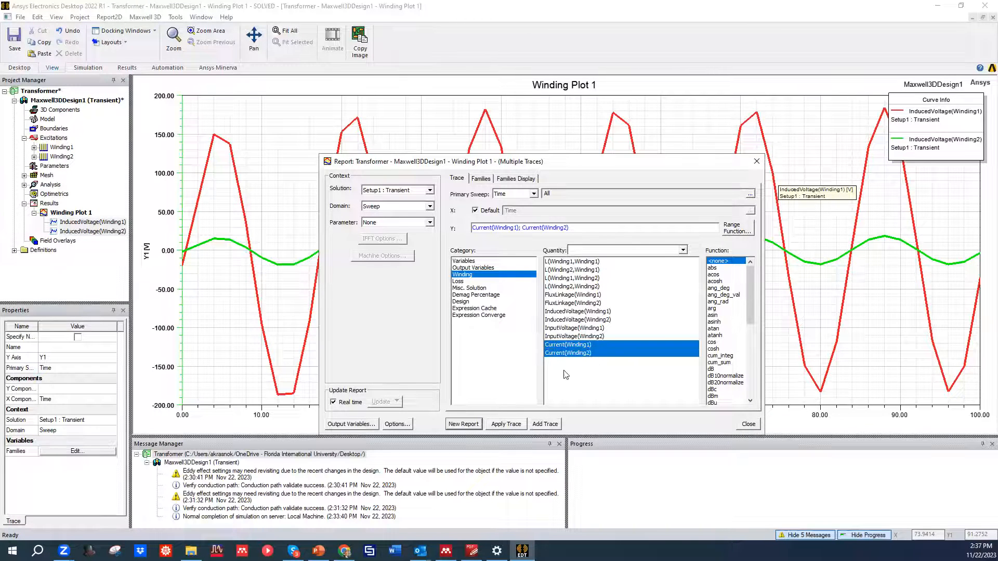
{"action": "left_click", "coordinate": [463, 424]}
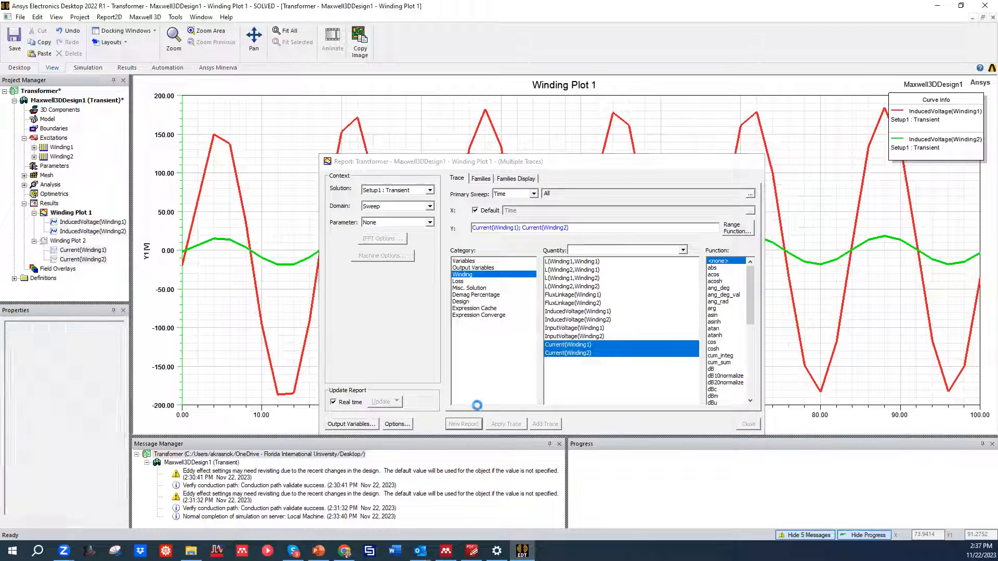
{"action": "left_click", "coordinate": [756, 162]}
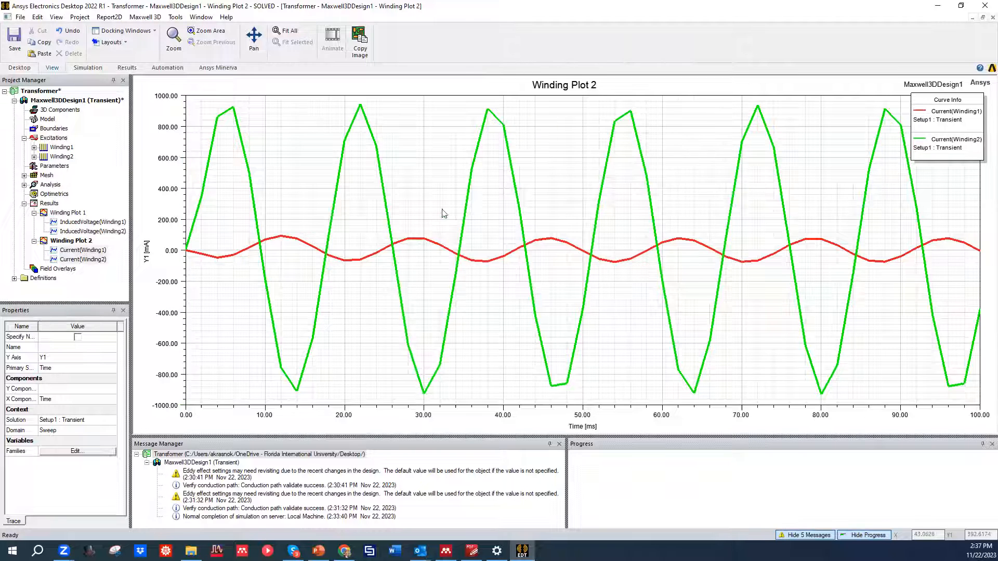
{"action": "left_click", "coordinate": [281, 122]}
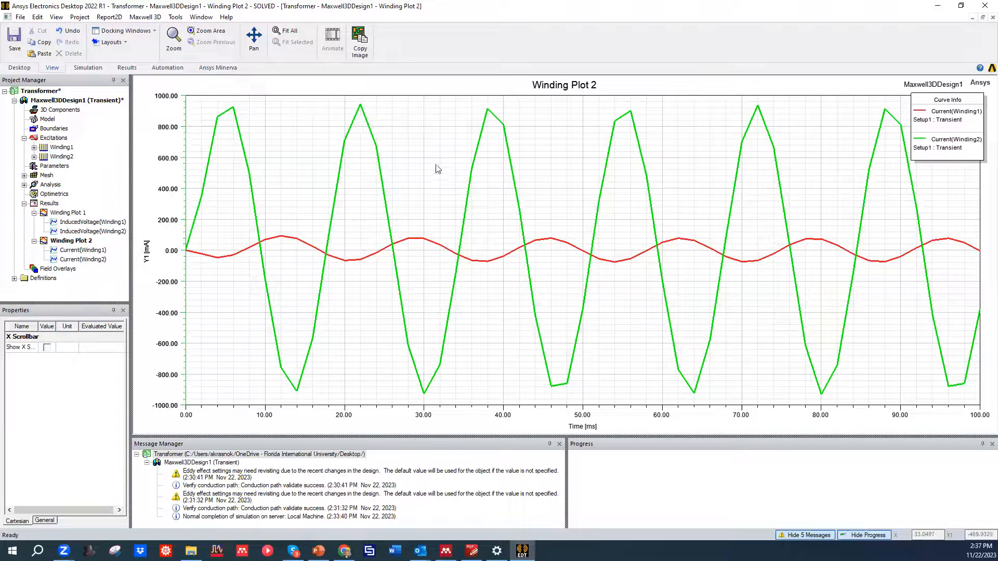
{"action": "left_click", "coordinate": [562, 118]}
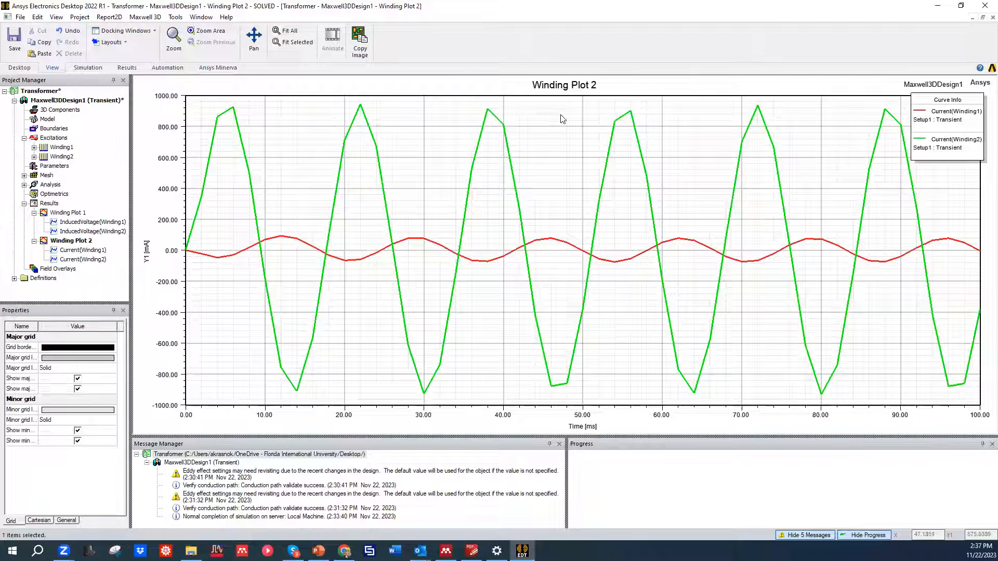
{"action": "left_click", "coordinate": [491, 96]}
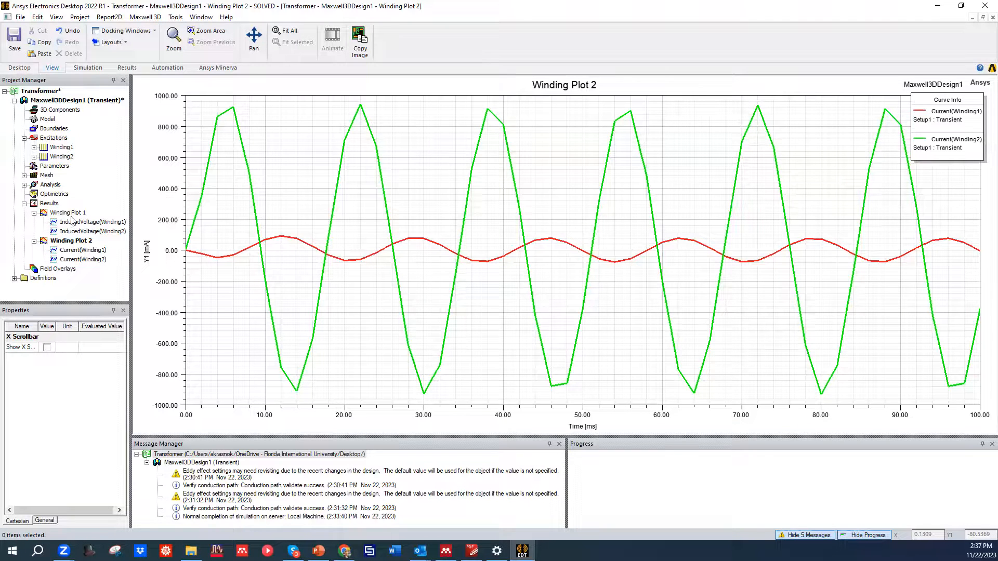
Save the Transformer project and return to the 3D model of Maxwell3DDesign1.
{"action": "left_click", "coordinate": [17, 40]}
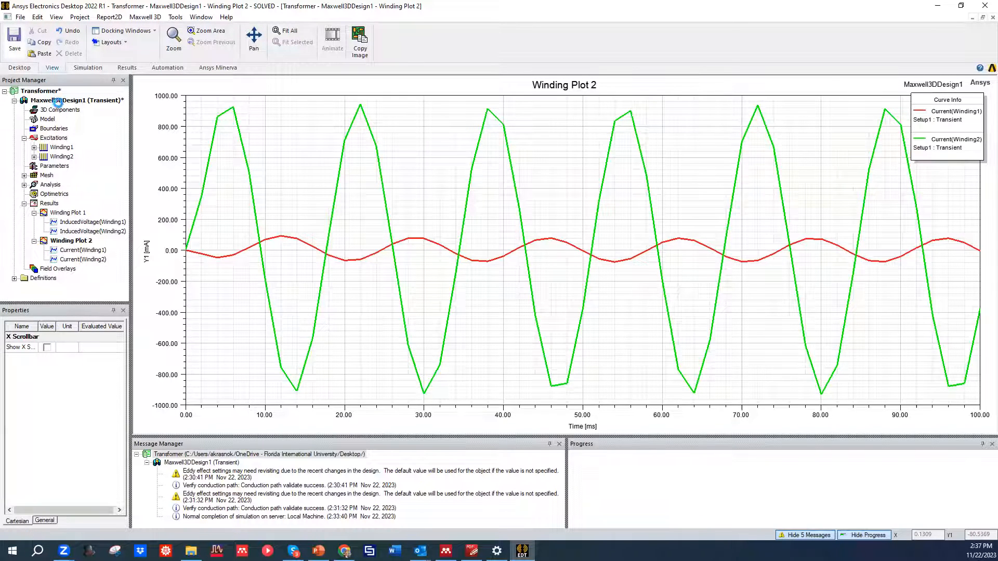
{"action": "double_click", "coordinate": [52, 100]}
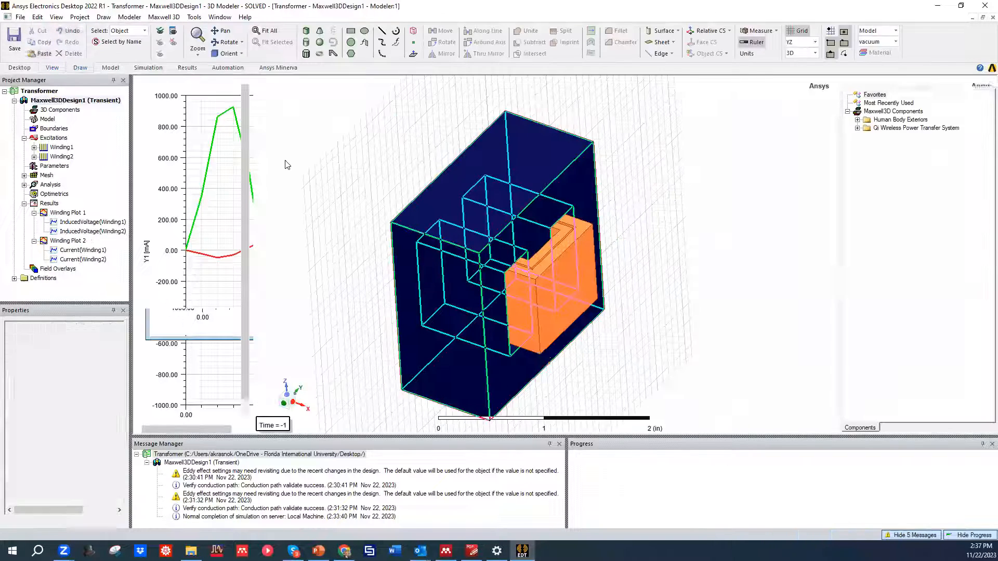
Inspect the copper coil inside the iron core in the 3D model from several viewing angles.
{"action": "mouse_move", "coordinate": [454, 239]}
{"action": "middle_mouse_down"}
{"action": "mouse_move", "coordinate": [401, 192]}
{"action": "mouse_move", "coordinate": [495, 231]}
{"action": "mouse_move", "coordinate": [494, 202]}
{"action": "mouse_move", "coordinate": [466, 199]}
{"action": "mouse_move", "coordinate": [591, 137]}
{"action": "mouse_move", "coordinate": [569, 221]}
{"action": "mouse_move", "coordinate": [538, 276]}
{"action": "mouse_move", "coordinate": [468, 160]}
{"action": "mouse_move", "coordinate": [575, 271]}
{"action": "mouse_move", "coordinate": [491, 202]}
{"action": "mouse_move", "coordinate": [477, 176]}
{"action": "mouse_move", "coordinate": [476, 222]}
{"action": "mouse_move", "coordinate": [528, 225]}
{"action": "mouse_move", "coordinate": [550, 251]}
{"action": "mouse_move", "coordinate": [470, 171]}
{"action": "mouse_move", "coordinate": [485, 190]}
{"action": "middle_mouse_up"}
{"action": "scroll", "coordinate": [420, 204], "scroll_direction": "up", "scroll_amount": 1}
{"action": "left_click", "coordinate": [486, 190]}
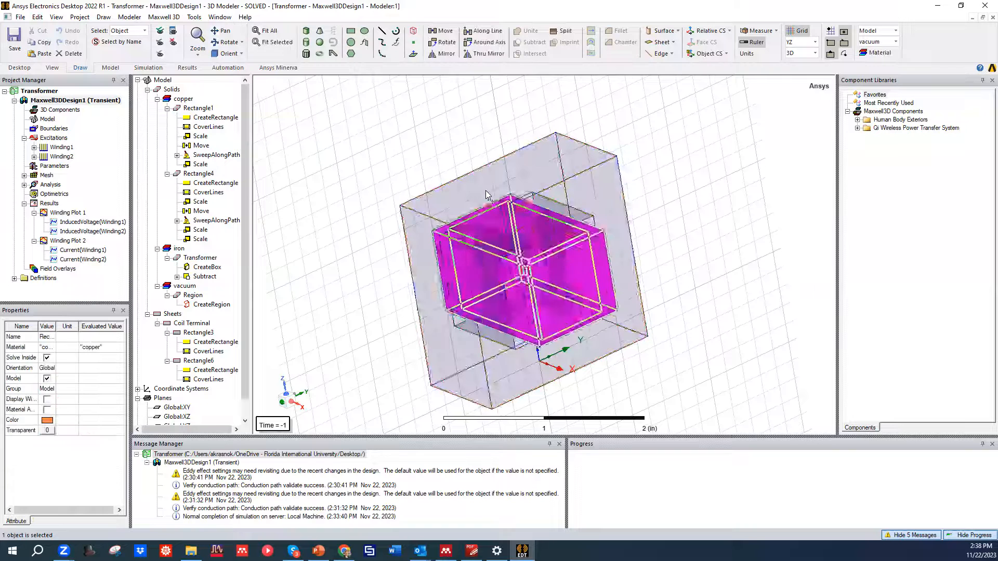
{"action": "left_click", "coordinate": [422, 167]}
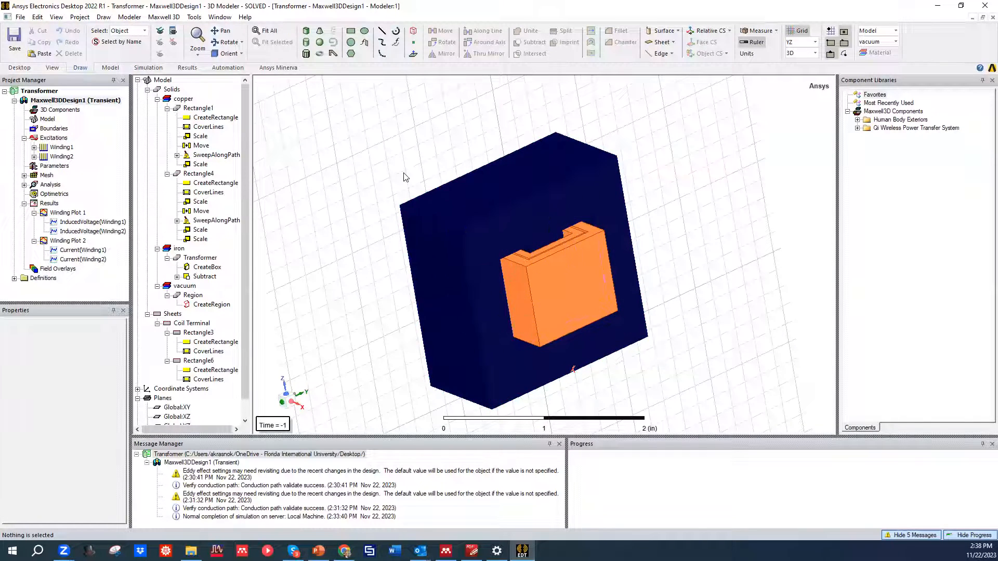
{"action": "scroll", "coordinate": [423, 233], "scroll_direction": "up", "scroll_amount": 1}
{"action": "scroll", "coordinate": [432, 223], "scroll_direction": "down", "scroll_amount": 1}
{"action": "mouse_move", "coordinate": [434, 222]}
{"action": "middle_mouse_down"}
{"action": "mouse_move", "coordinate": [425, 217]}
{"action": "mouse_move", "coordinate": [438, 229]}
{"action": "middle_mouse_up"}
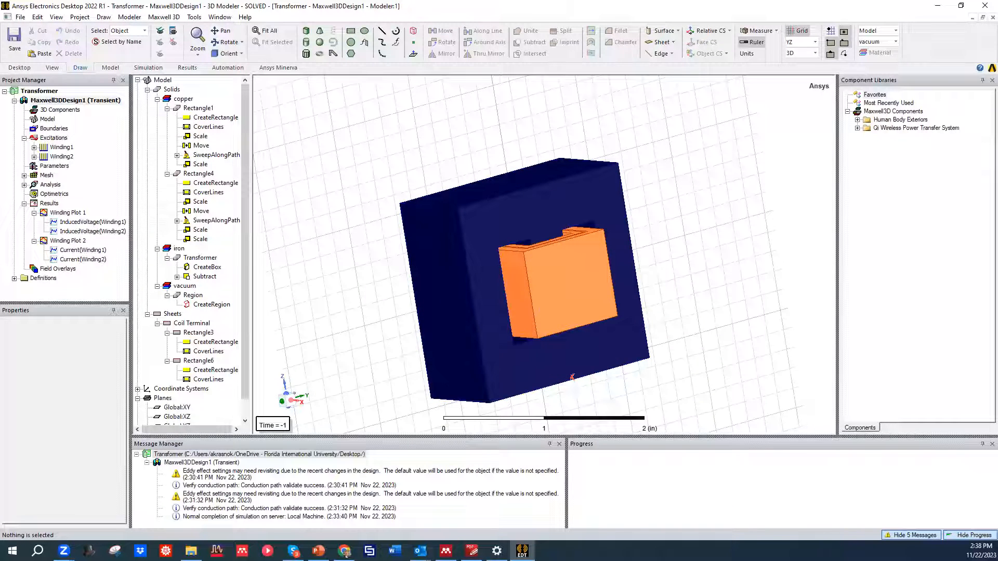